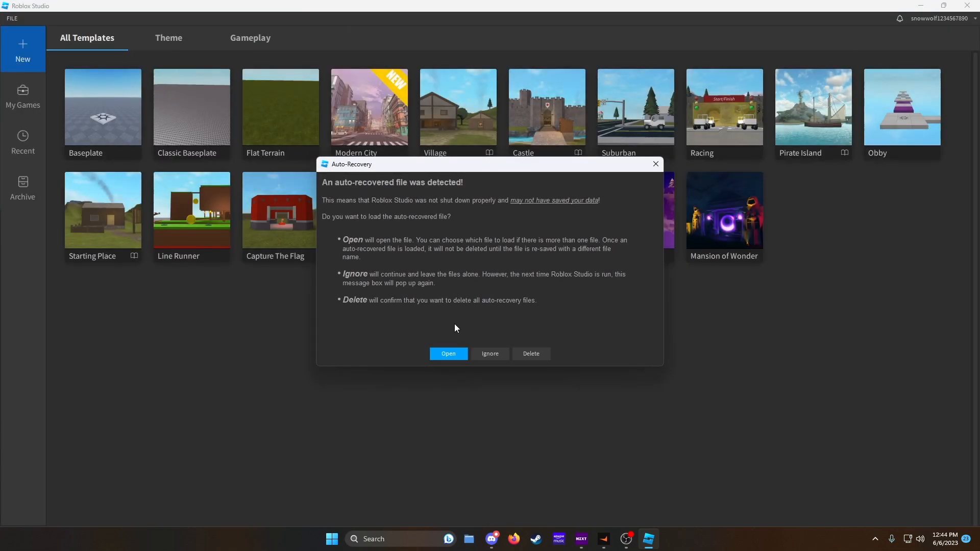
- Ignore the auto-recovered file and start a new place from the Baseplate template
left_click(490, 352)
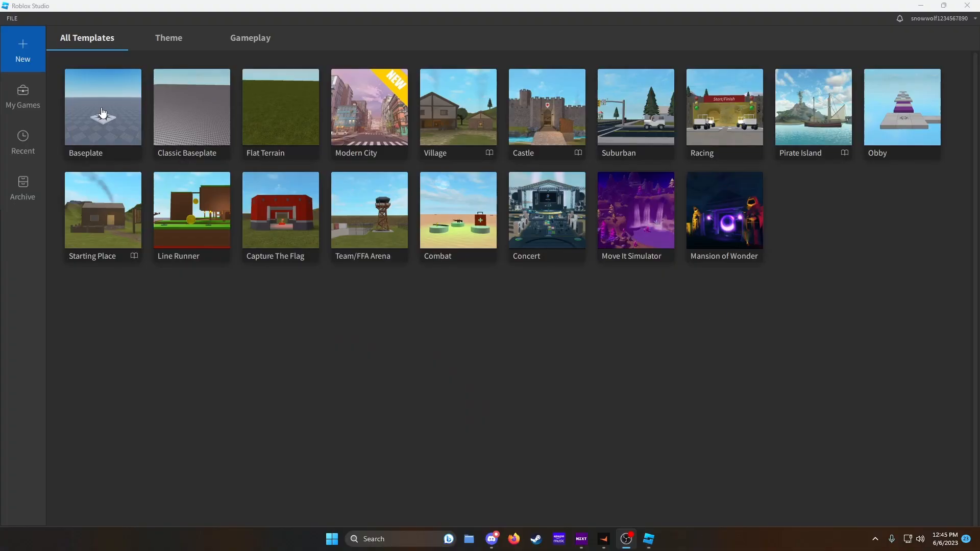
left_click(109, 108)
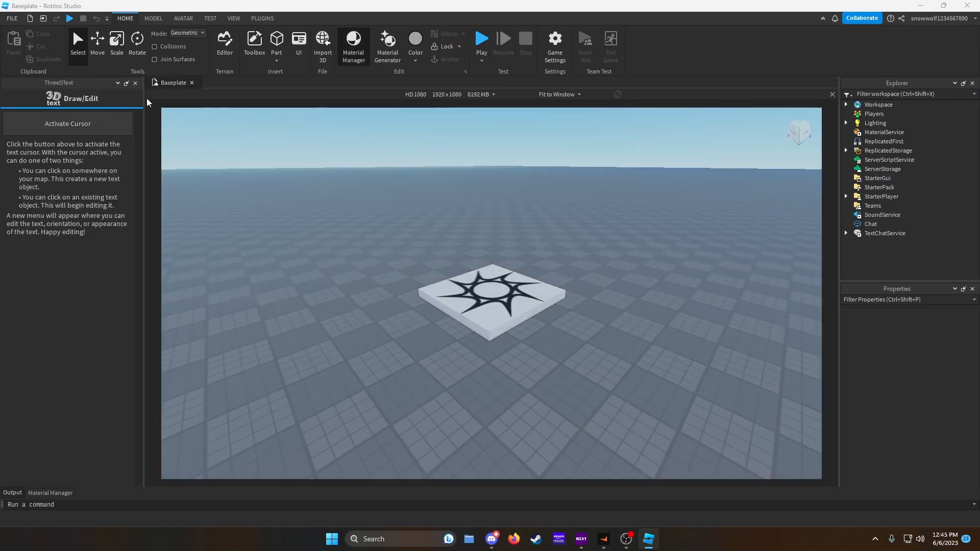
- Close the 3D Text panel and import NewArmsLP.fbx from Documents into the workspace
left_click(134, 83)
right_click_drag(546, 219, 546, 218)
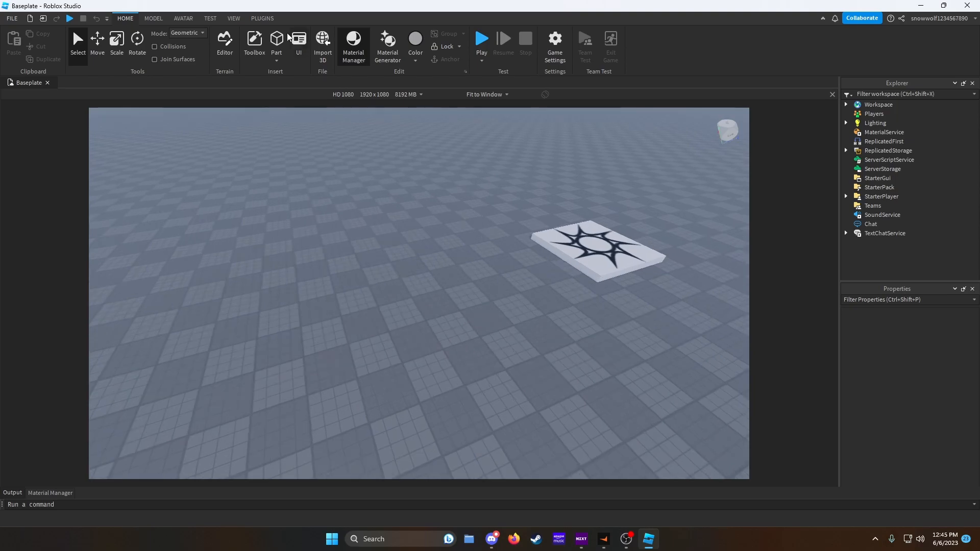
left_click(324, 49)
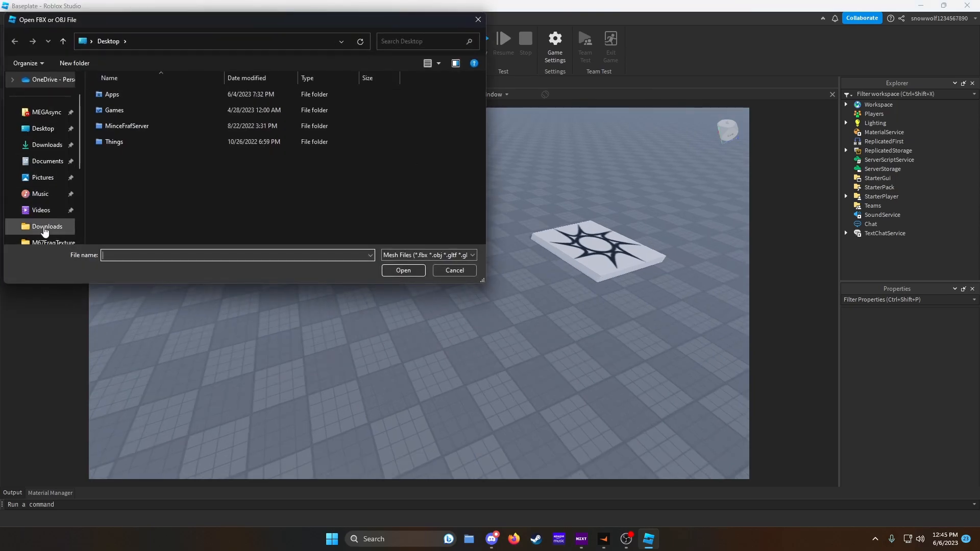
left_click(51, 161)
scroll(481, 117, "down", 10)
scroll(482, 153, "down", 20)
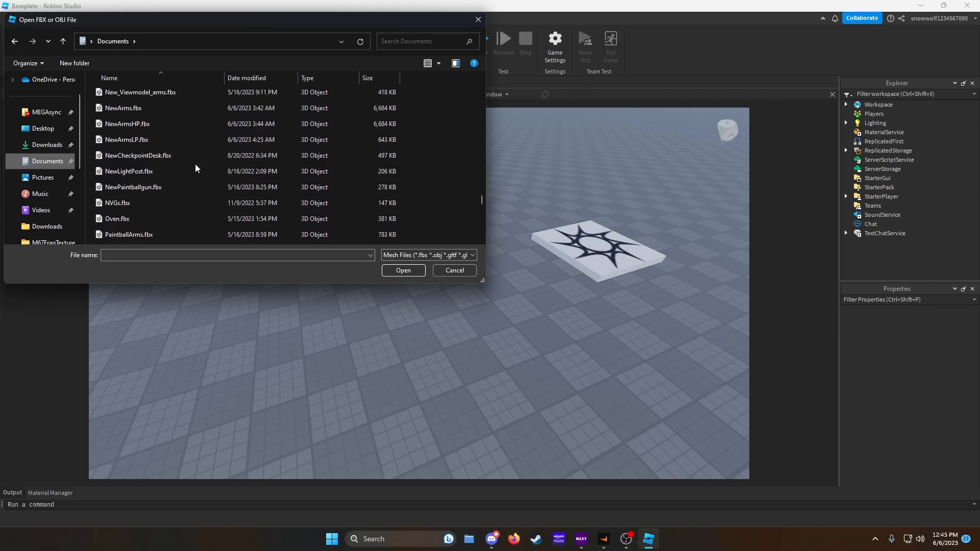
double_click(172, 140)
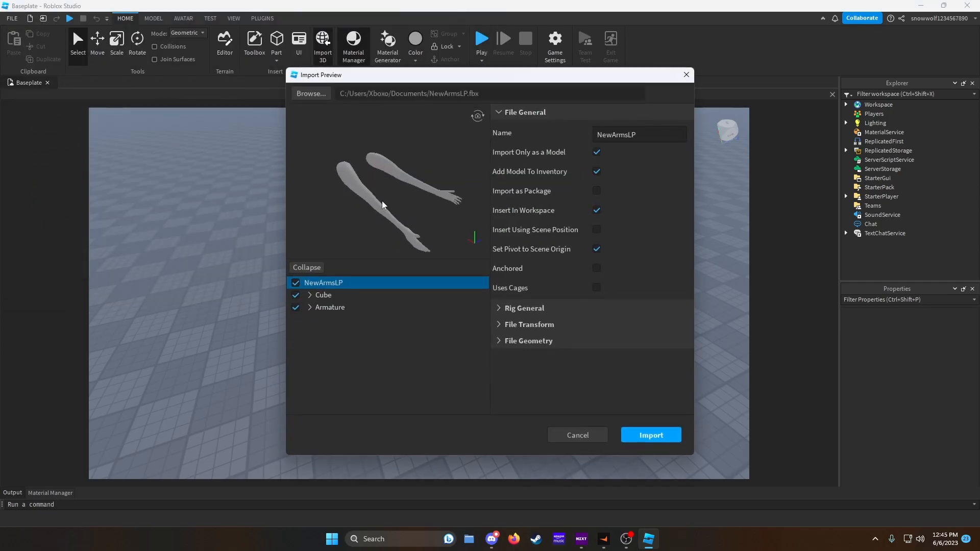
left_click(647, 438)
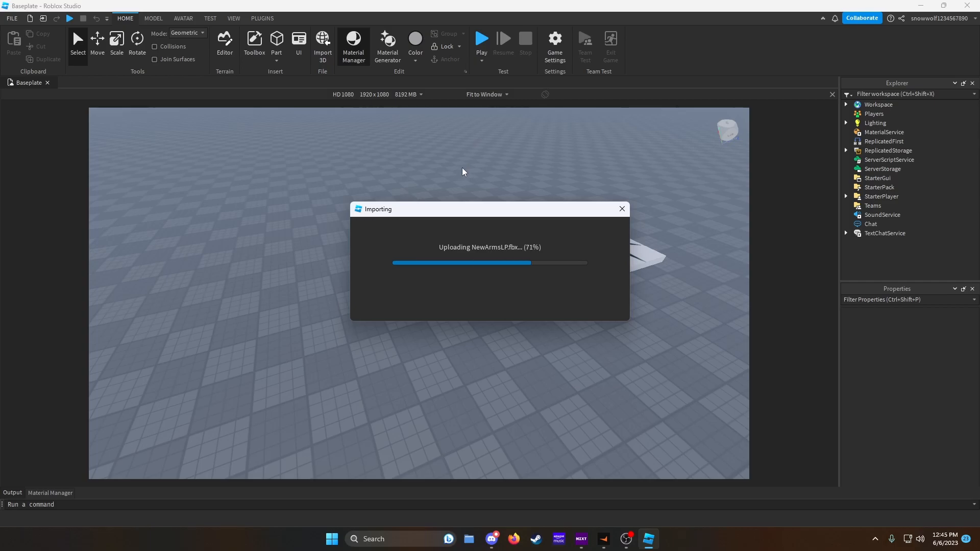
left_click(490, 301)
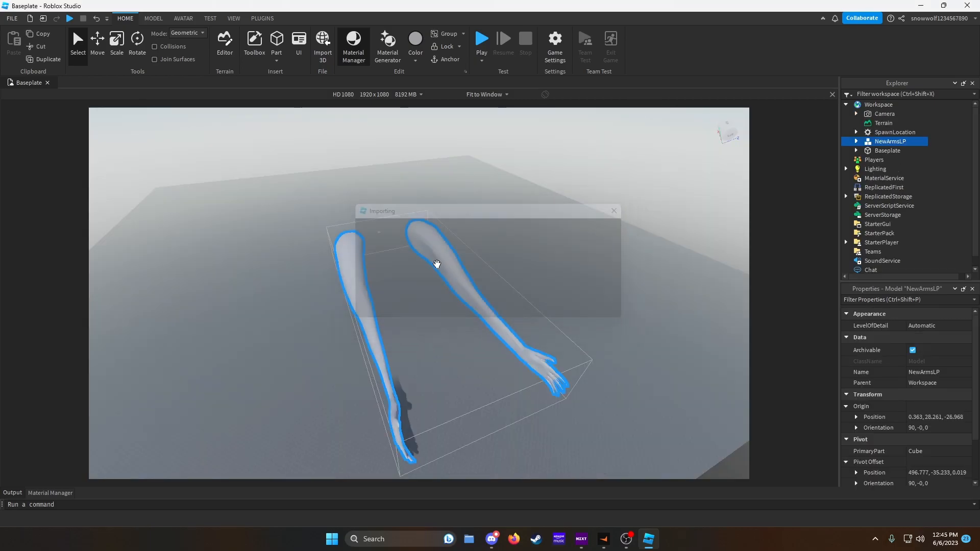
- Drag the imported NewArmsLP arms model down onto the baseplate
left_click_drag(505, 447, 372, 241)
key("f")
right_click_drag(559, 334, 562, 335)
left_click_drag(273, 382, 623, 368)
key("f")
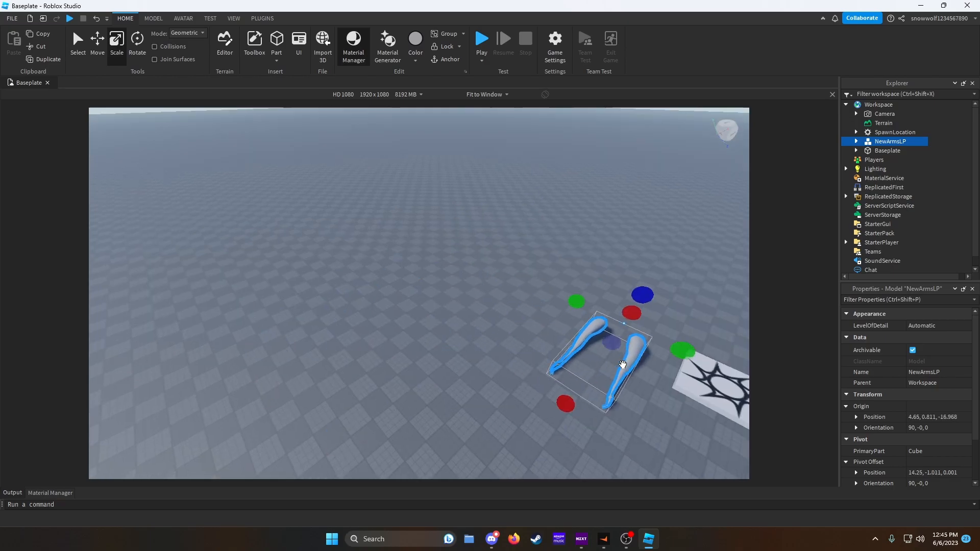
key("f")
- Expand the arms model's hierarchy and select the SurfaceAppearance inside its Cube mesh
key("w")
right_click_drag(623, 368, 623, 370)
key("s")
left_click(855, 141)
left_click(866, 160)
left_click(893, 178)
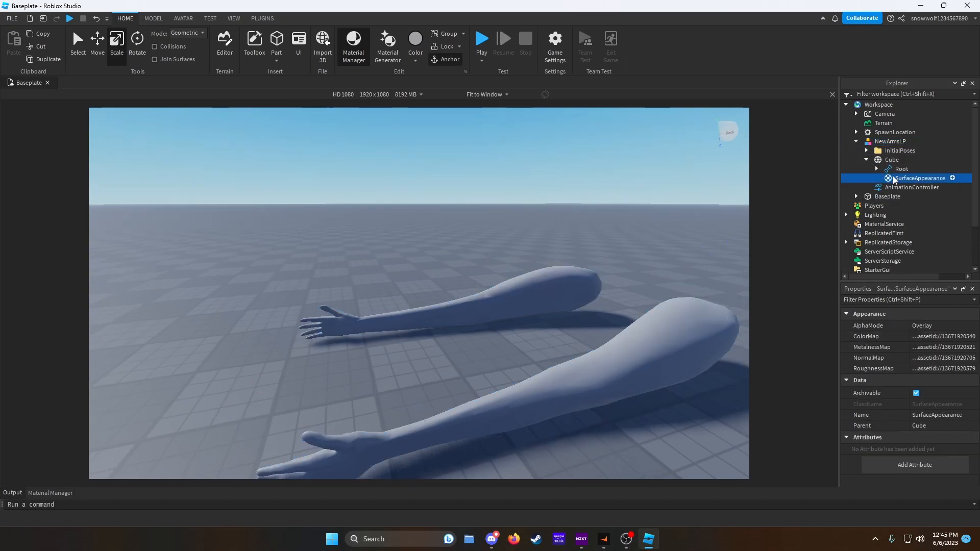
- Collapse the hierarchy, select the arms model and scale it down
left_click(855, 143)
right_click_drag(589, 198, 589, 196)
key("s")
key("w")
key("s")
left_click(543, 242)
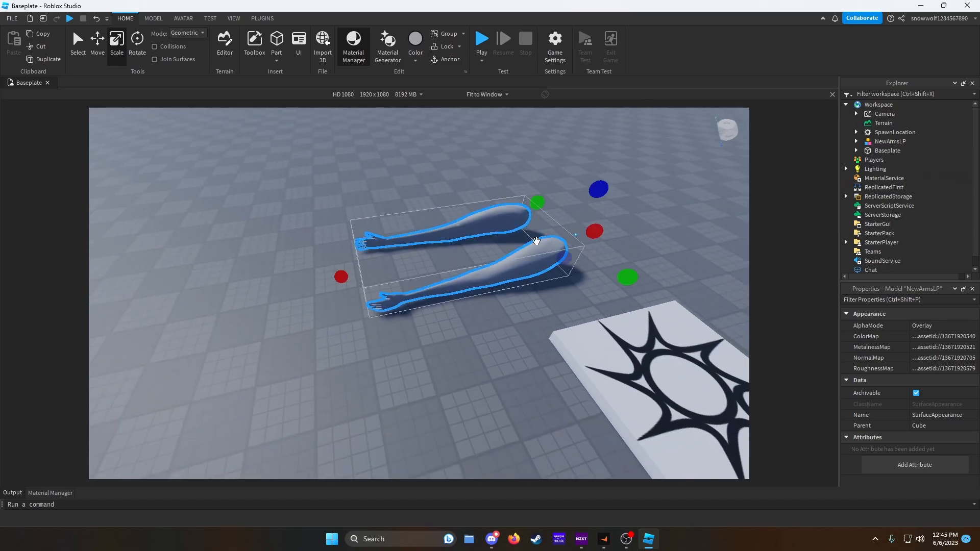
left_click_drag(341, 274, 494, 280)
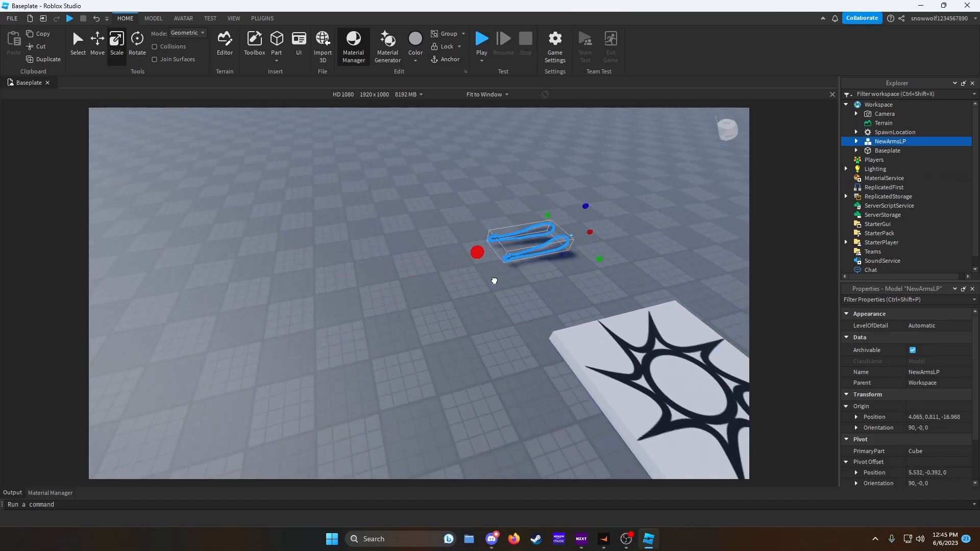
key("w")
right_click_drag(488, 283, 488, 282)
key("a")
key("d")
key("s")
left_click(398, 239)
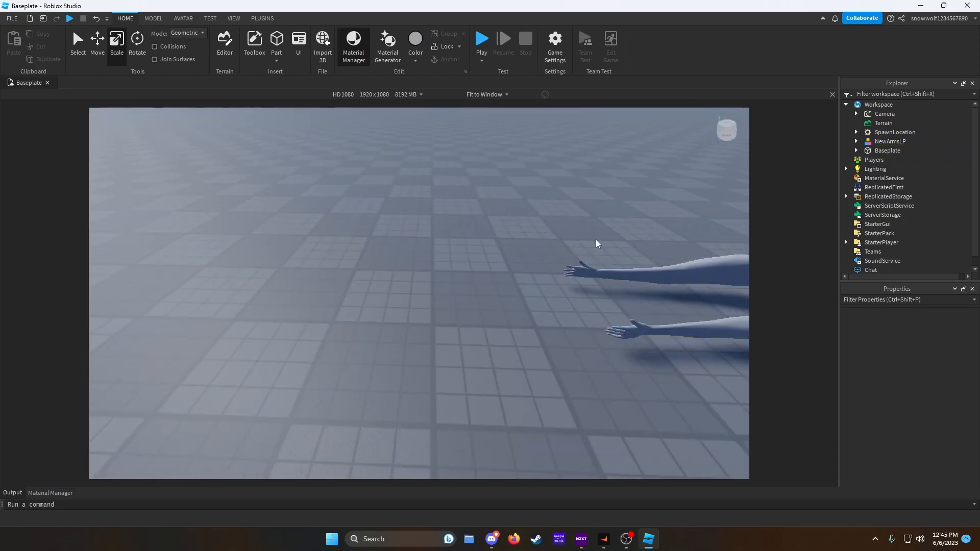
- Open Hlpistol.fbx from the Downloads pistol-9mm source folder for 3D import
left_click(323, 45)
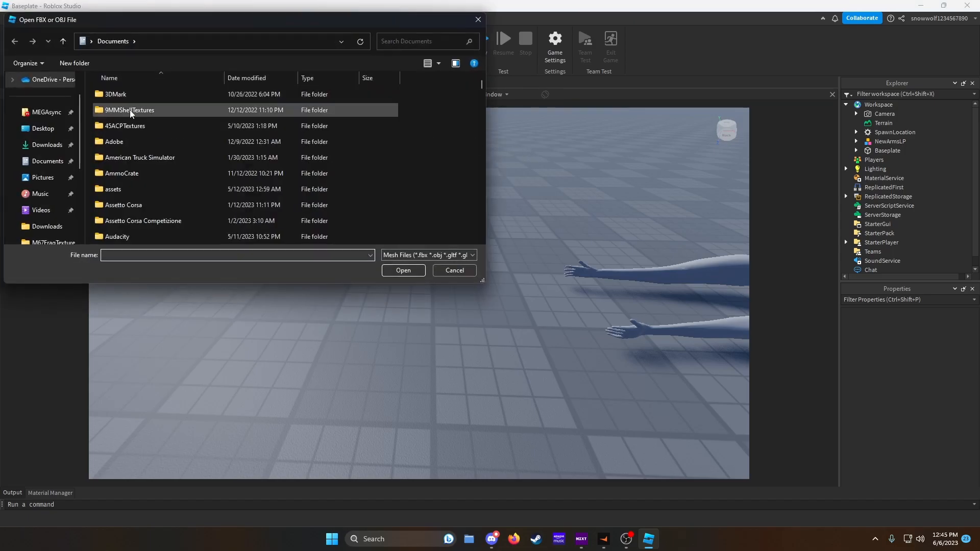
left_click(48, 227)
scroll(240, 164, "down", 5)
scroll(240, 166, "down", 15)
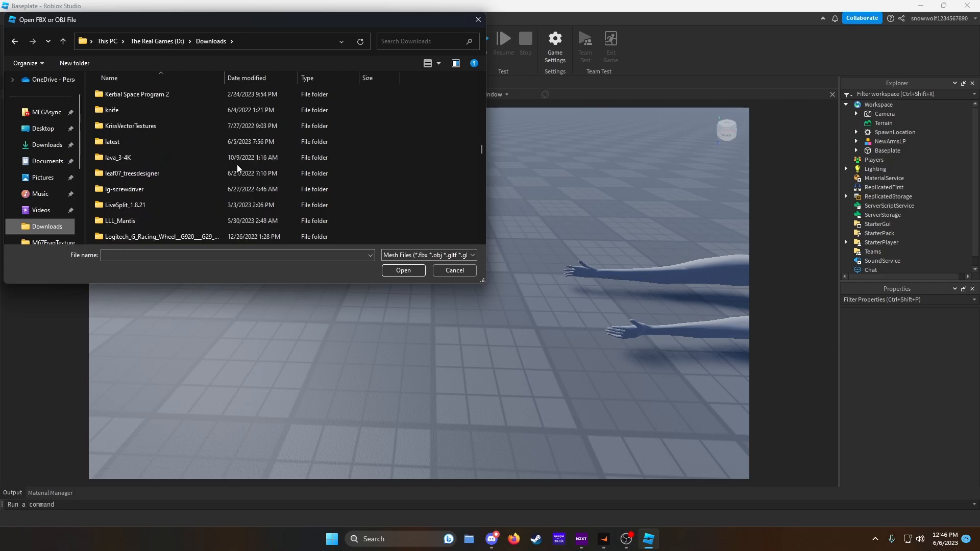
scroll(199, 176, "down", 8)
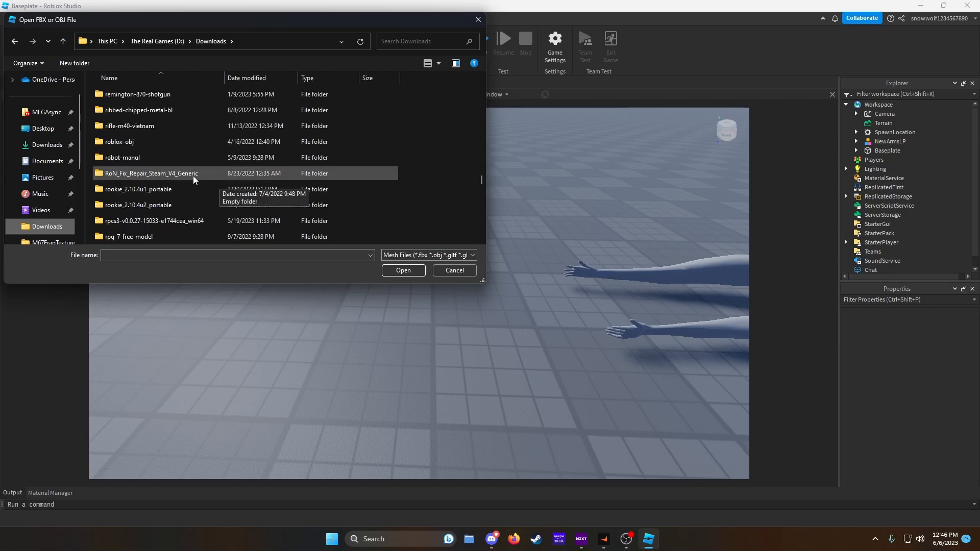
scroll(175, 179, "up", 8)
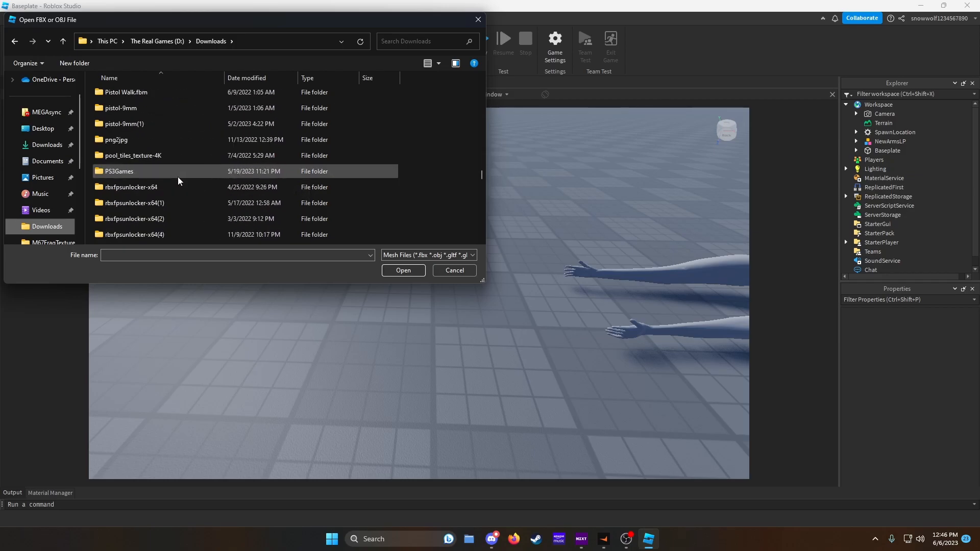
double_click(146, 160)
double_click(138, 94)
double_click(136, 96)
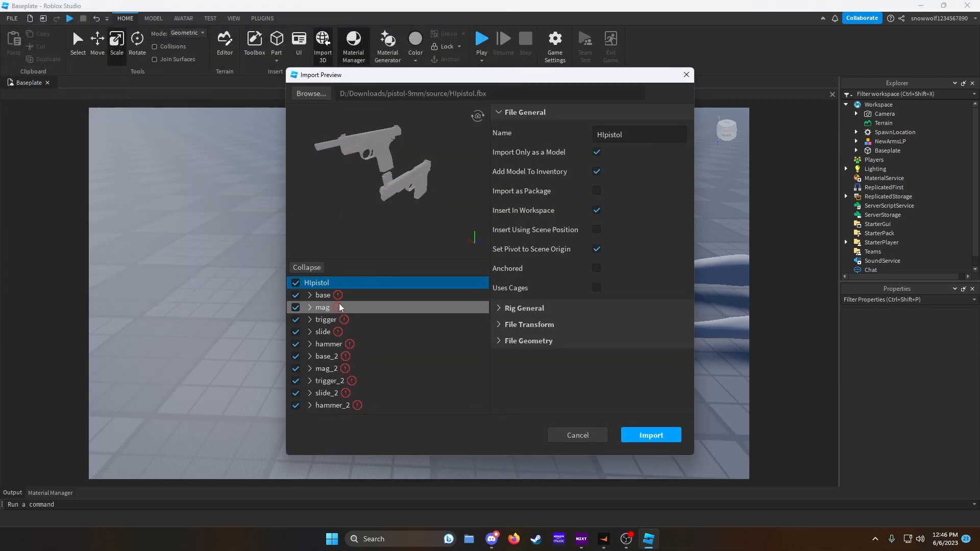
- Exclude base_2, mag_2, trigger_2, slide_2 and hammer_2 from the import and import the pistol
left_click(295, 356)
left_click(296, 369)
left_click(295, 381)
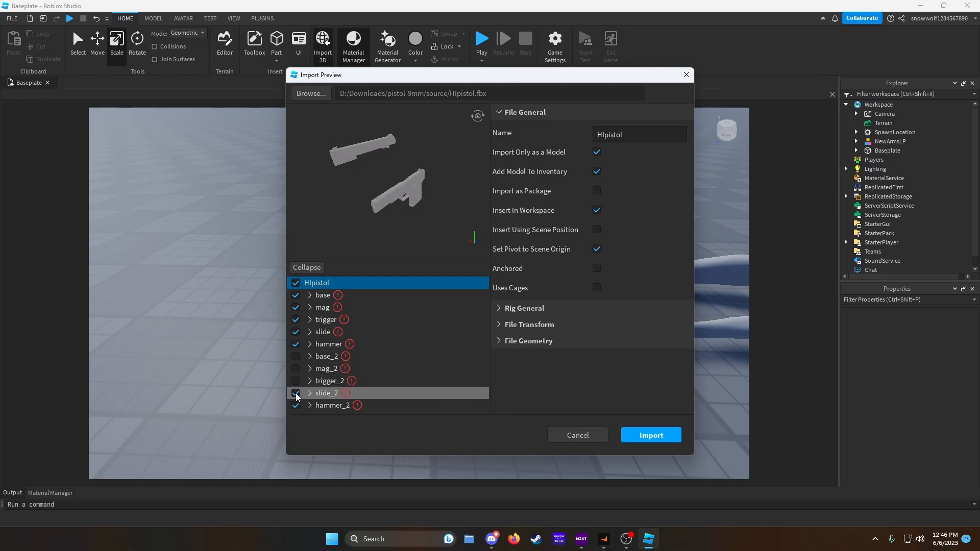
left_click(295, 393)
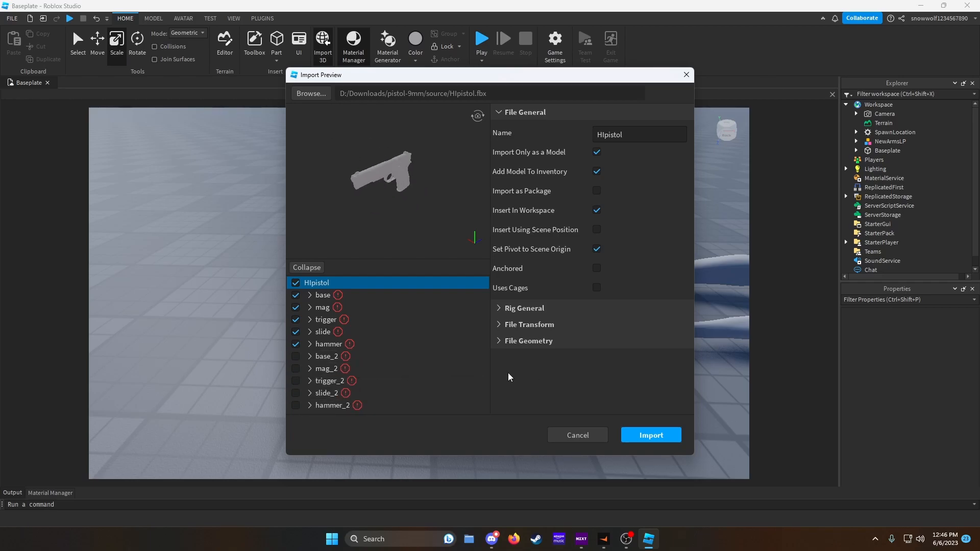
left_click(658, 440)
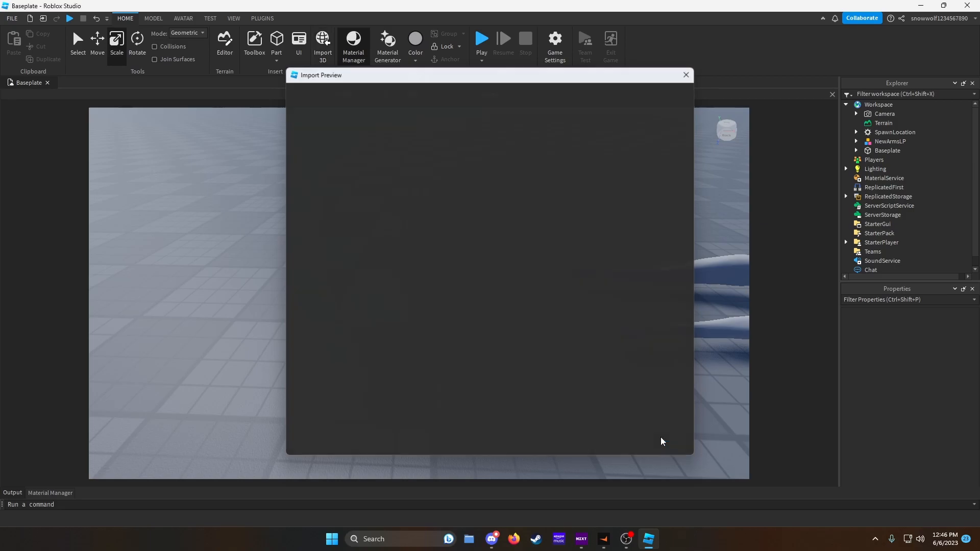
- Move the imported Hlpistol model next to the arms and scale it down
left_click(490, 300)
right_click_drag(471, 319, 470, 320)
left_click_drag(379, 300, 429, 370)
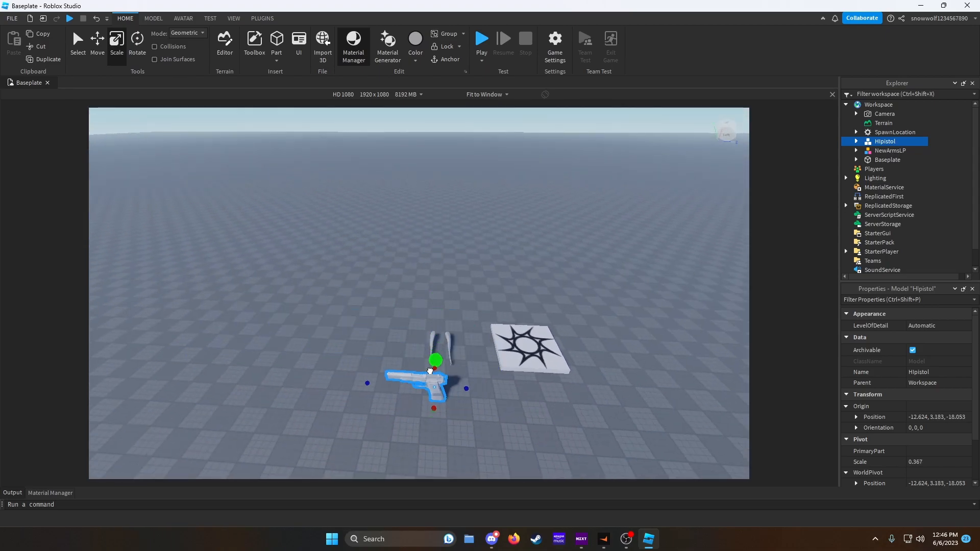
right_click_drag(432, 390, 443, 394)
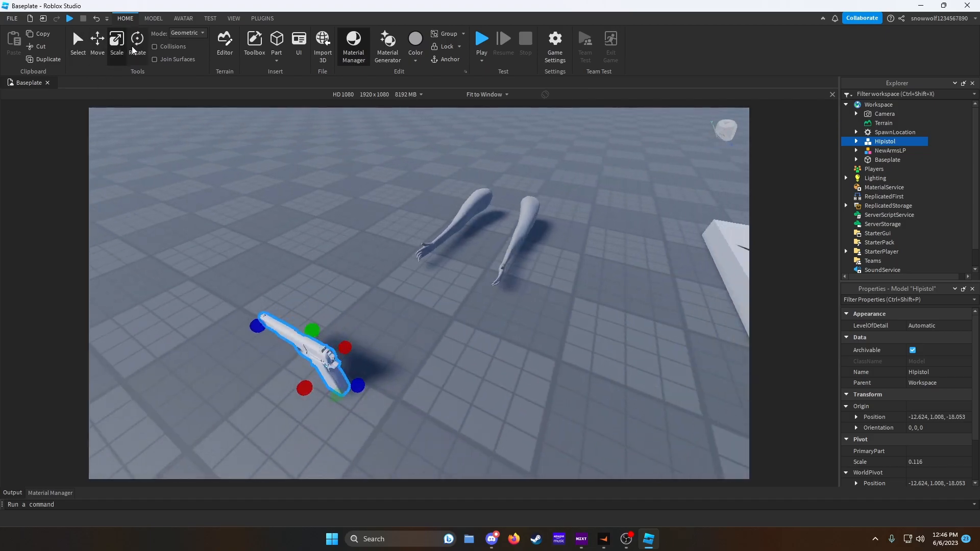
- Rotate the pistol 90 degrees about its vertical axis
left_click(134, 50)
right_click_drag(422, 201, 422, 201)
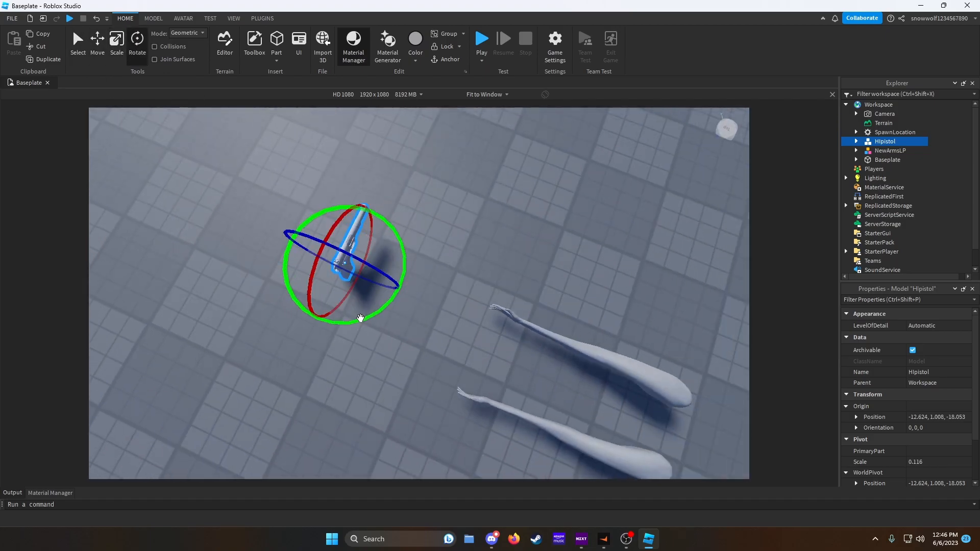
left_click_drag(360, 319, 454, 300)
left_click_drag(457, 234, 458, 232)
- Move the pistol into the right hand of the arms model
left_click(97, 41)
left_click_drag(408, 286, 551, 350)
right_click_drag(551, 350, 551, 351)
key("w")
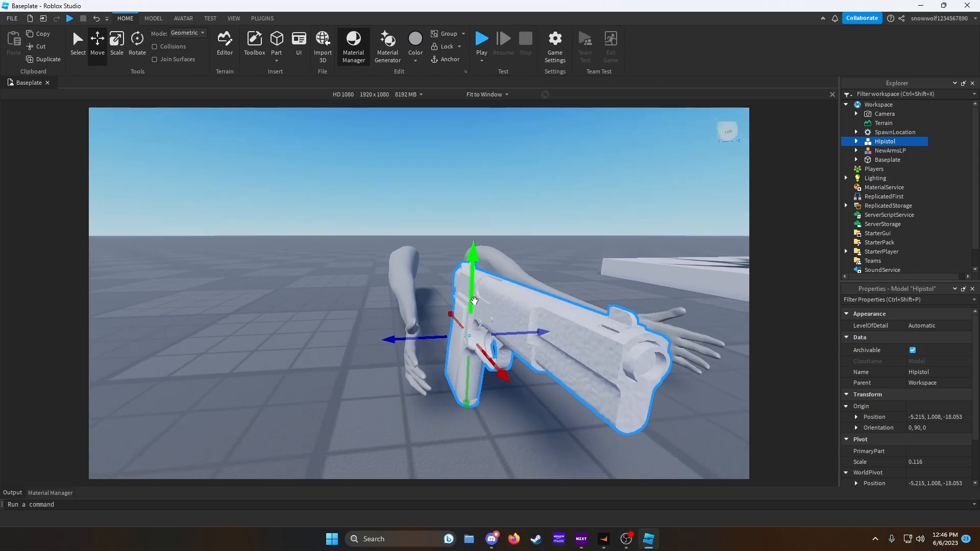
left_click_drag(474, 301, 473, 321)
left_click_drag(434, 353, 396, 356)
key("a")
right_click_drag(444, 358, 450, 356)
key("s")
key("d")
key("w")
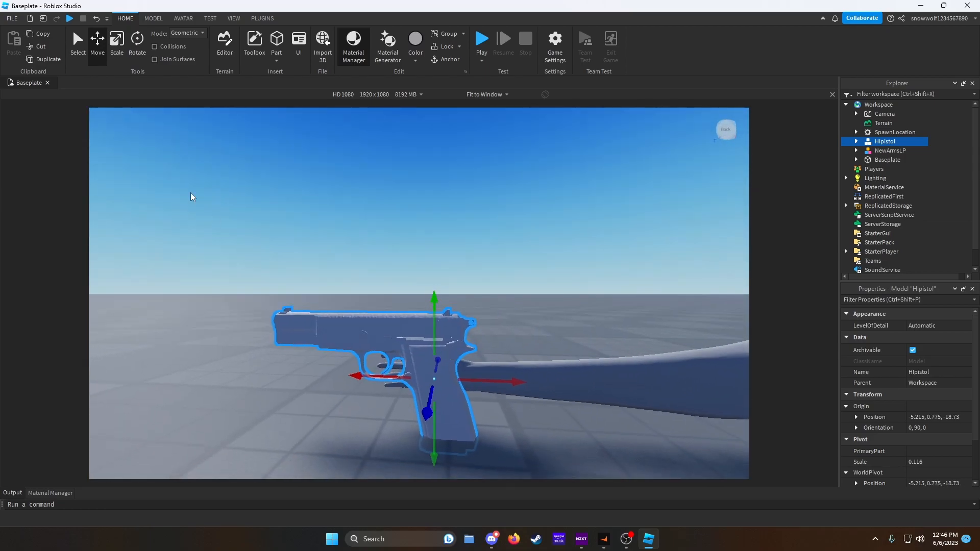
- Scale the pistol down further and raise it to sit in the hand
left_click(117, 51)
left_click_drag(432, 291, 423, 352)
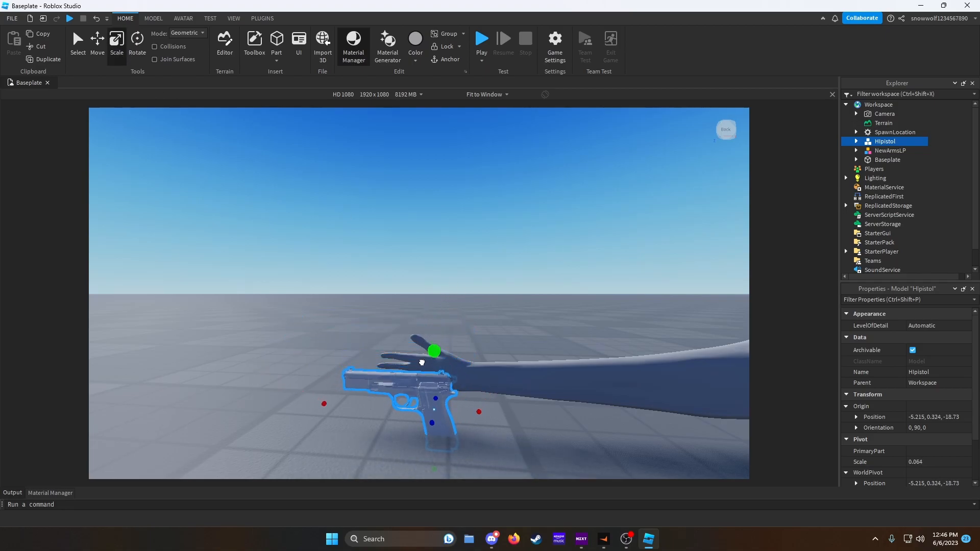
key("ctrl+2")
left_click_drag(434, 341, 433, 317)
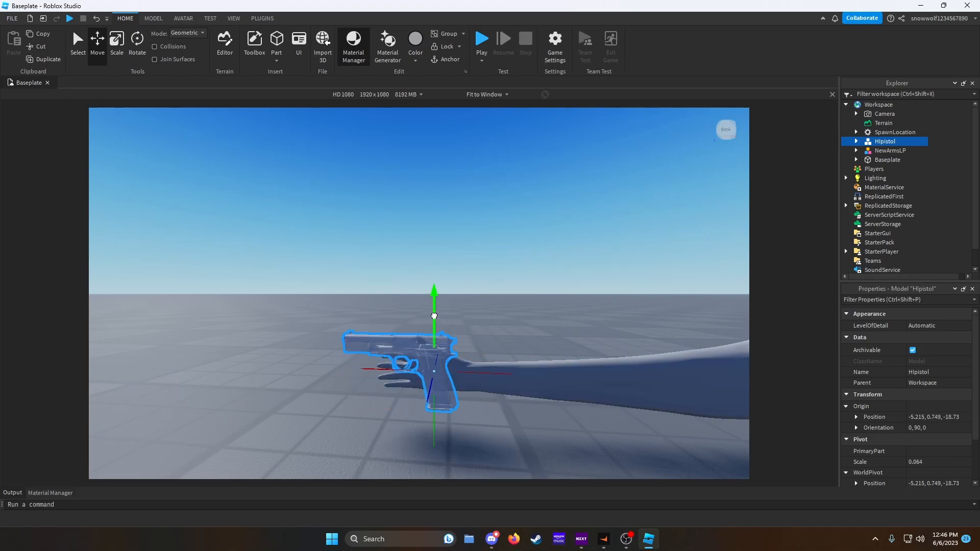
- Reposition the pistol within the hand and shrink it slightly more
scroll(439, 337, "up", 5)
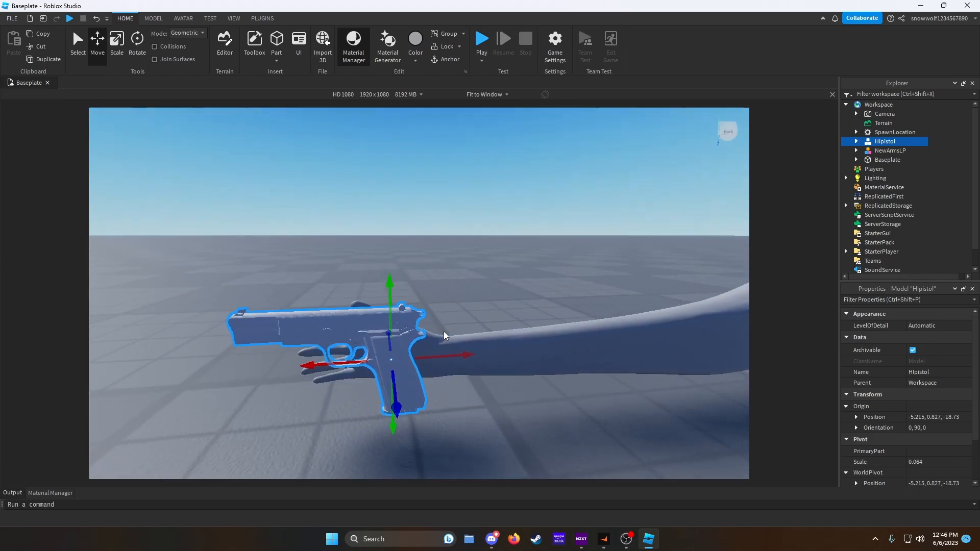
left_click_drag(445, 355, 411, 372)
left_click_drag(341, 332, 343, 321)
right_click_drag(368, 336, 367, 336)
key("a")
key("a")
key("ctrl+3")
left_click_drag(591, 329, 574, 327)
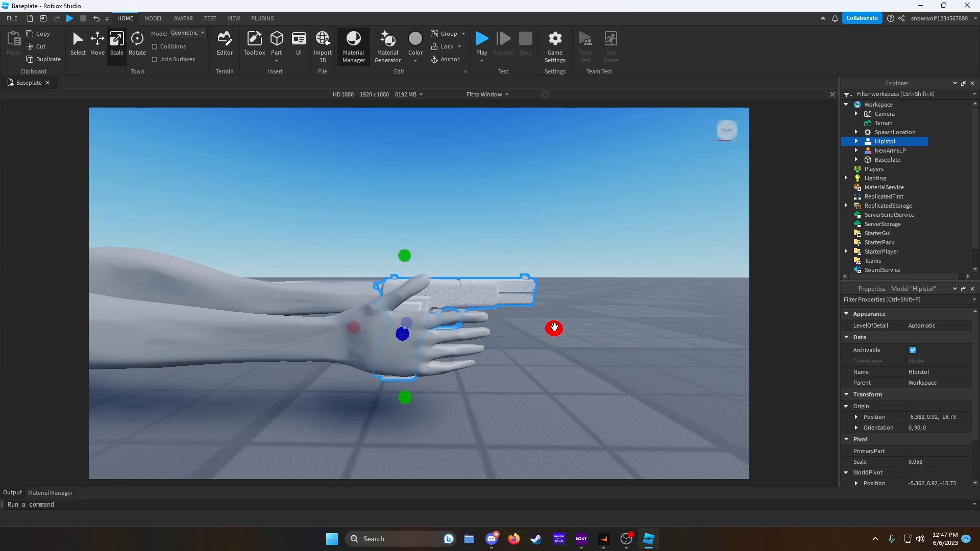
left_click_drag(561, 328, 562, 328)
- Fine-tune the pistol's position in the hand
key("ctrl+2")
left_click_drag(407, 257, 408, 260)
mouse_move(509, 284)
right_mouse_down()
mouse_move(517, 299)
mouse_move(513, 284)
right_mouse_up()
key("w")
key("s")
left_click(630, 269)
key("d")
key("w")
key("s")
key("w")
right_click_drag(516, 146, 516, 146)
key("s")
key("a")
- Insert a new part, move it and scale it down to a small block
left_click(276, 41)
left_click_drag(372, 225, 396, 314)
key("ctrl+3")
left_click_drag(469, 295, 351, 293, "shift")
right_click_drag(369, 290, 372, 290)
key("w")
- Add an Attachment to the new part and rename the part Grip
left_click(892, 169)
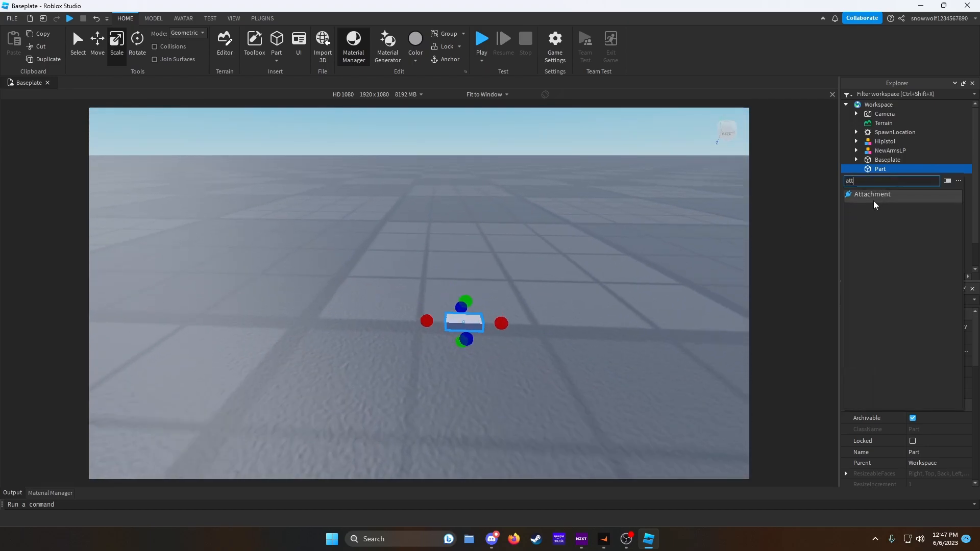
left_click(877, 193)
right_click(879, 171)
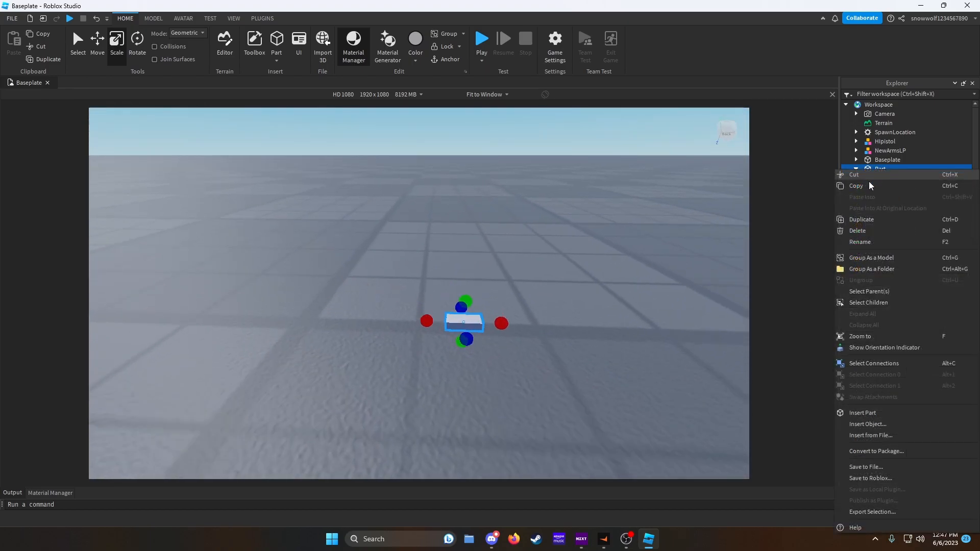
left_click(862, 246)
type("Grip")
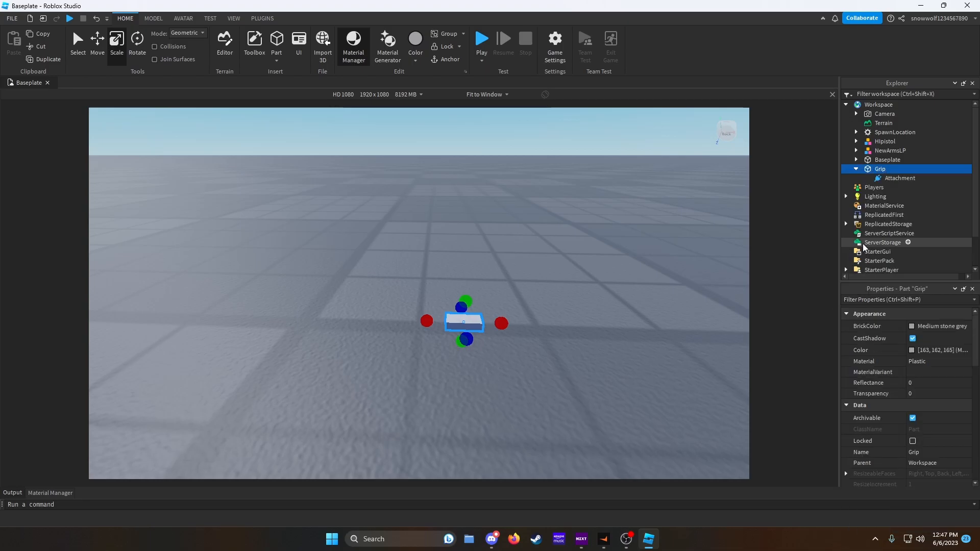
- Select the Grip's Attachment, focus on it and turn on Constraint Details
left_click(898, 178)
key("f")
scroll(634, 203, "down", 10)
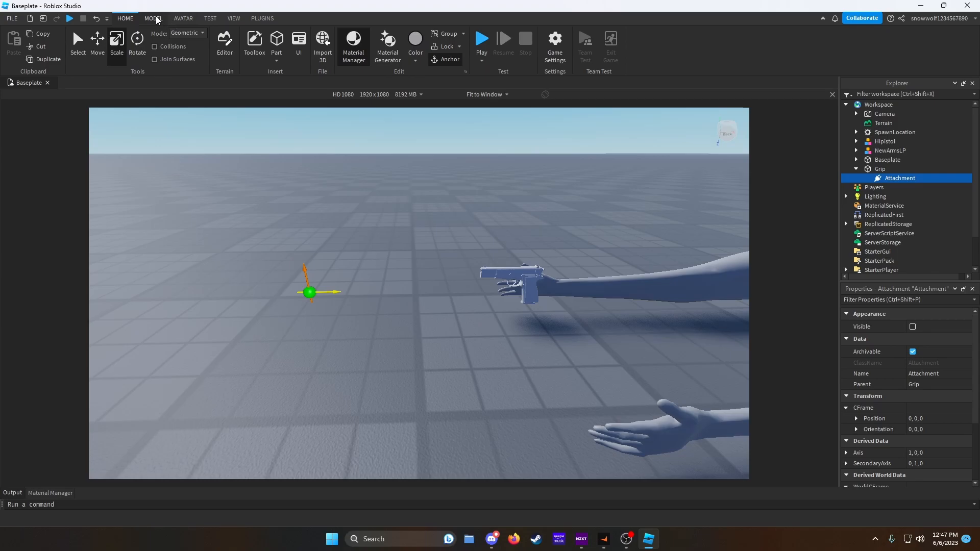
left_click(154, 19)
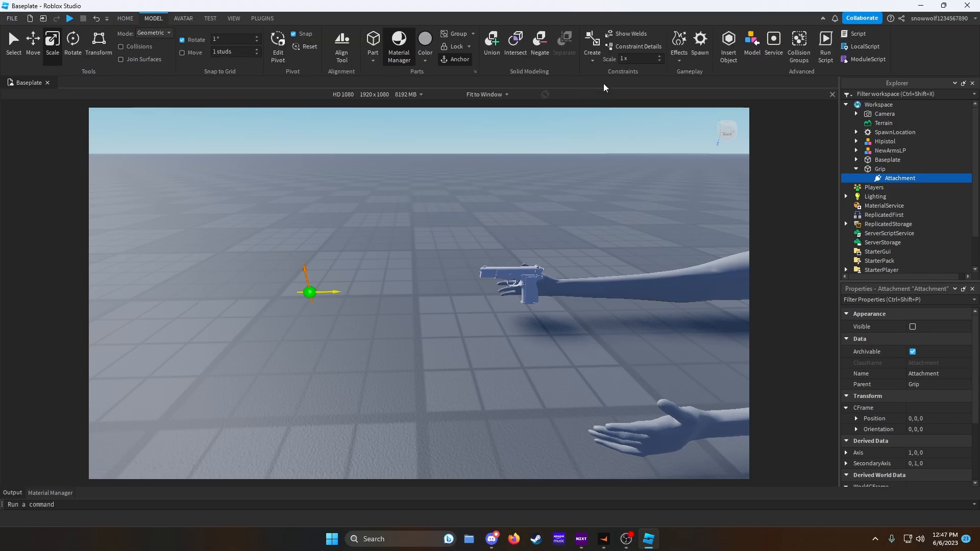
left_click(651, 48)
right_click_drag(590, 169, 586, 214)
scroll(586, 212, "up", 10)
scroll(586, 215, "up", 3)
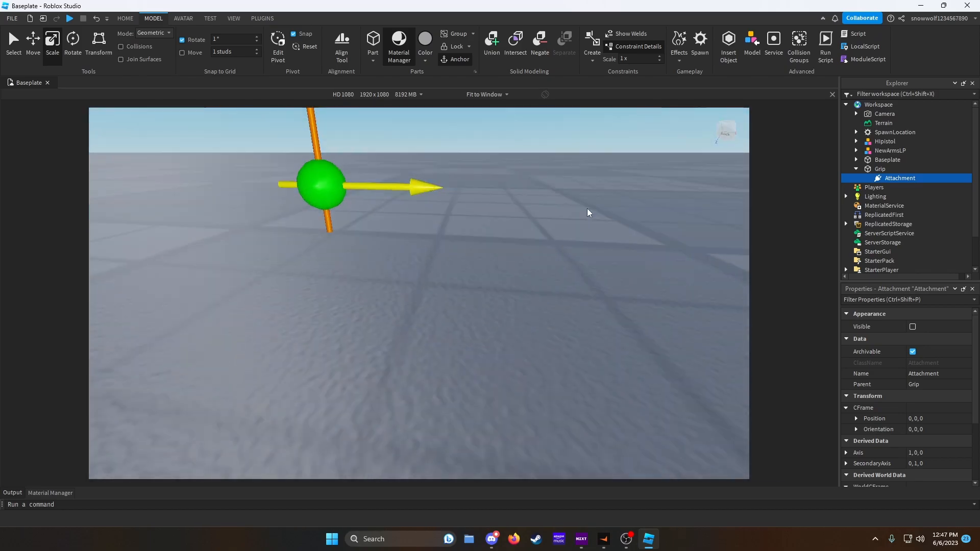
- Create a Rigid Constraint linking the right thumb bone's attachment to the Grip's attachment
left_click(363, 192)
scroll(393, 265, "down", 4)
right_click_drag(394, 266, 419, 245)
left_click(592, 50)
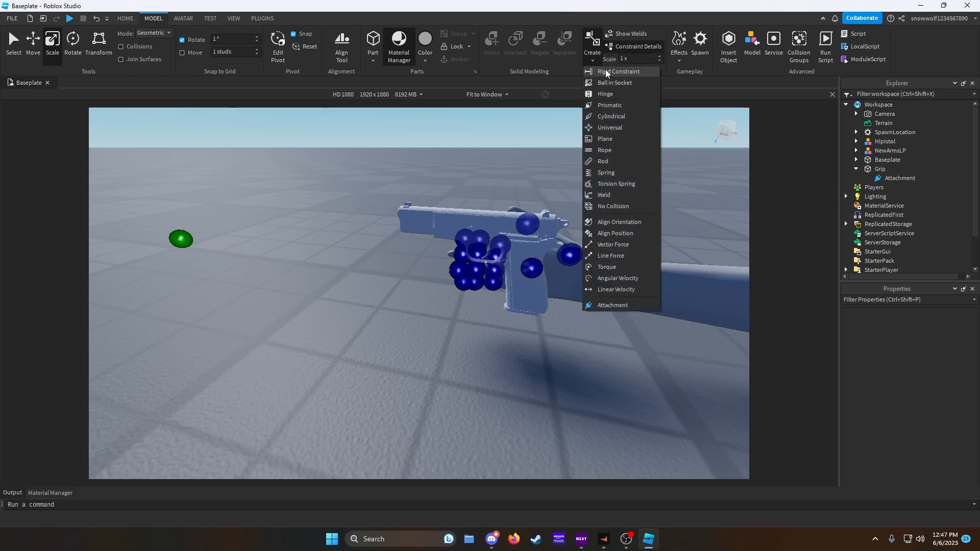
left_click(606, 71)
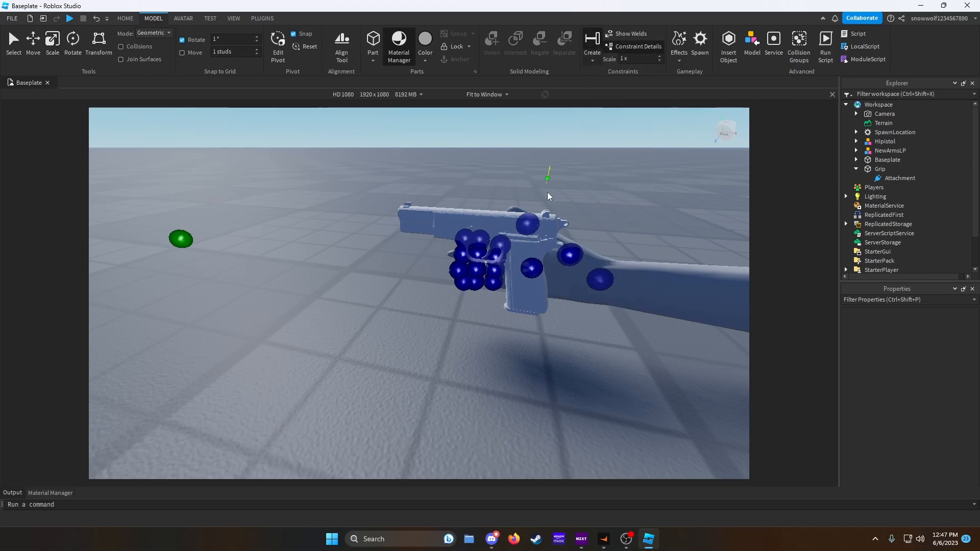
left_click(532, 271)
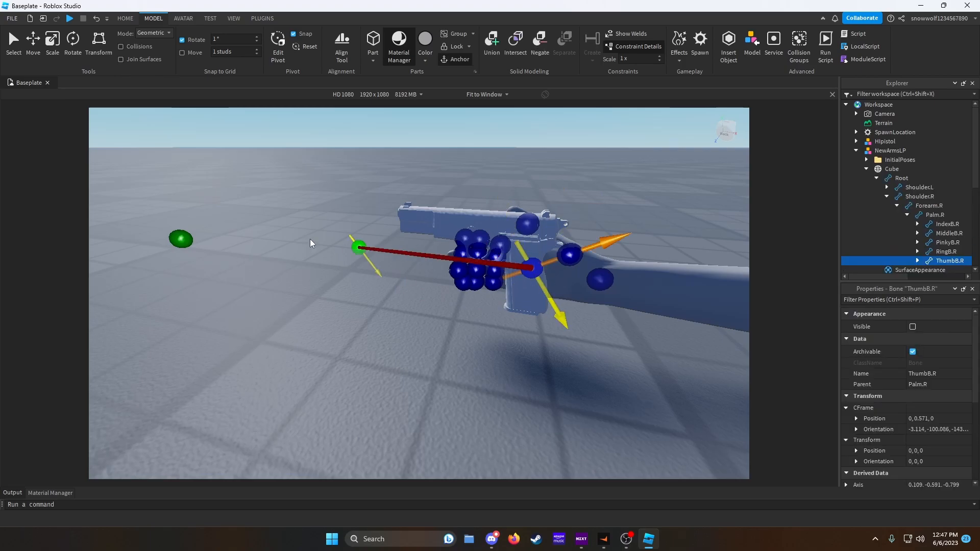
left_click(183, 241)
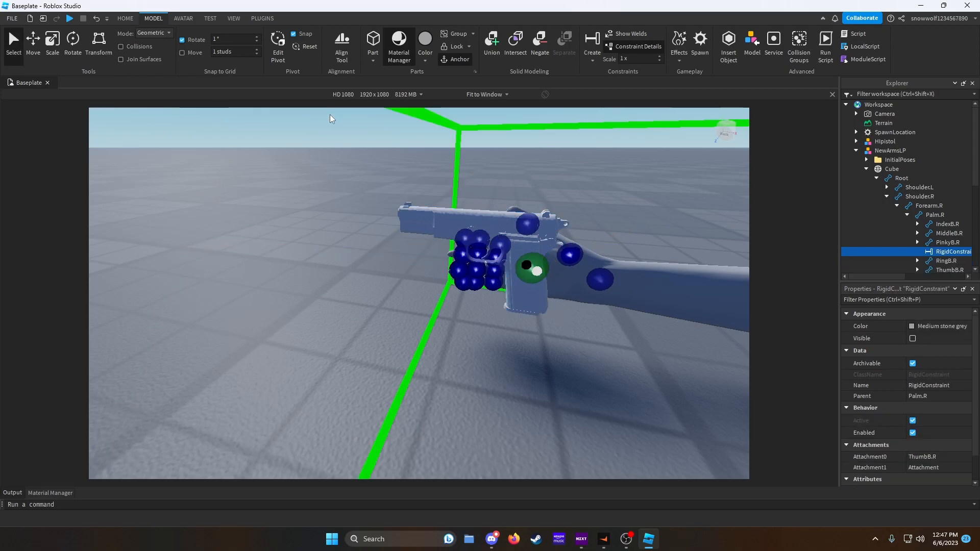
- Focus the view on the Grip part and select the Hipistol model
left_click(855, 151)
left_click(890, 173)
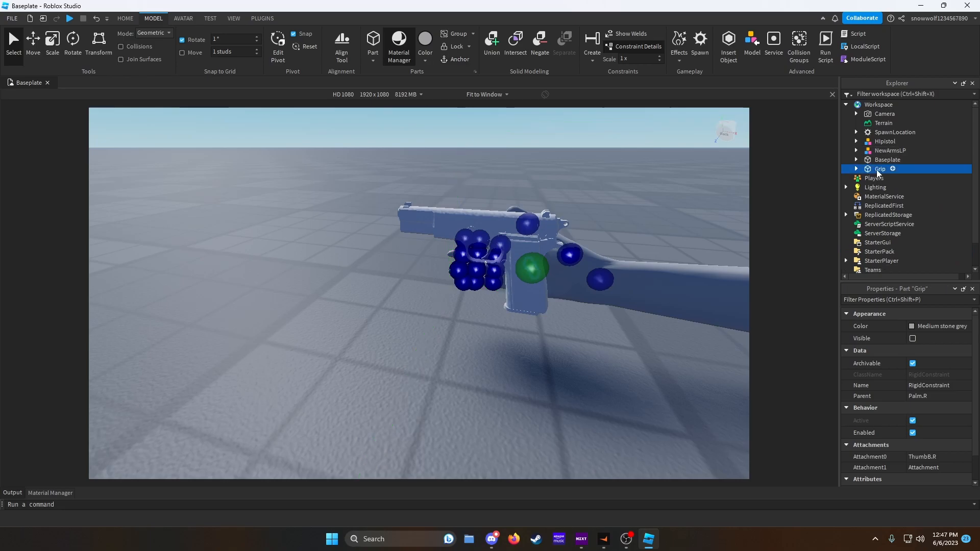
key("f")
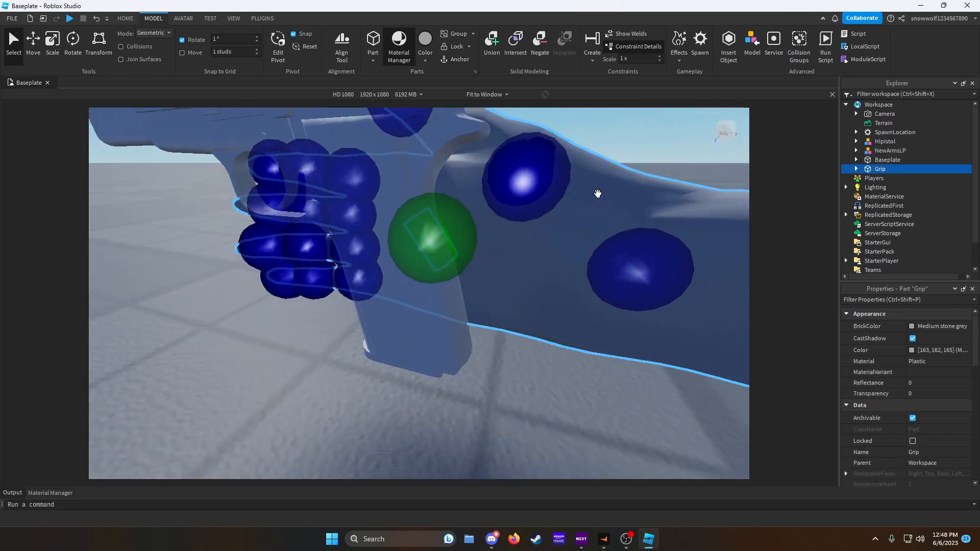
right_click_drag(597, 194, 597, 194)
scroll(598, 194, "up", 3)
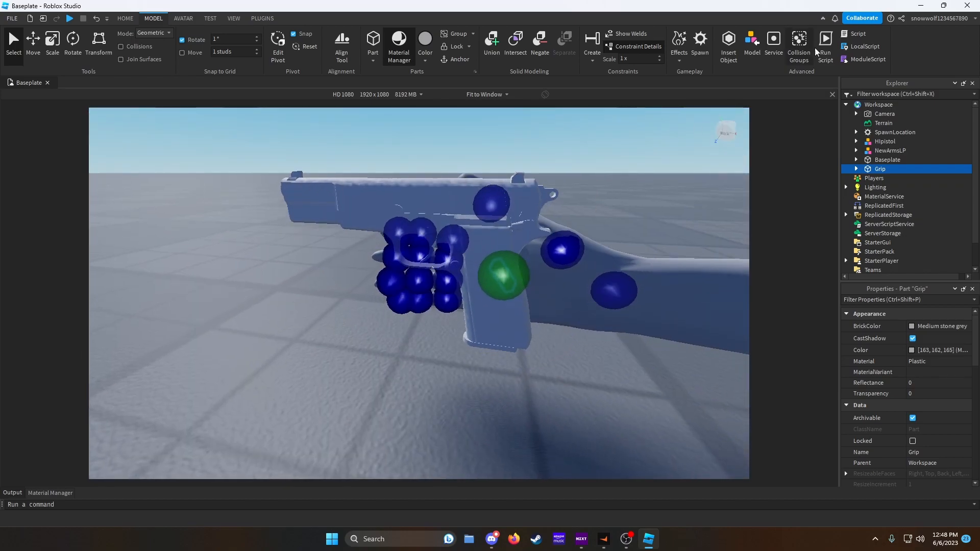
left_click(880, 143)
left_click_drag(880, 143, 878, 106)
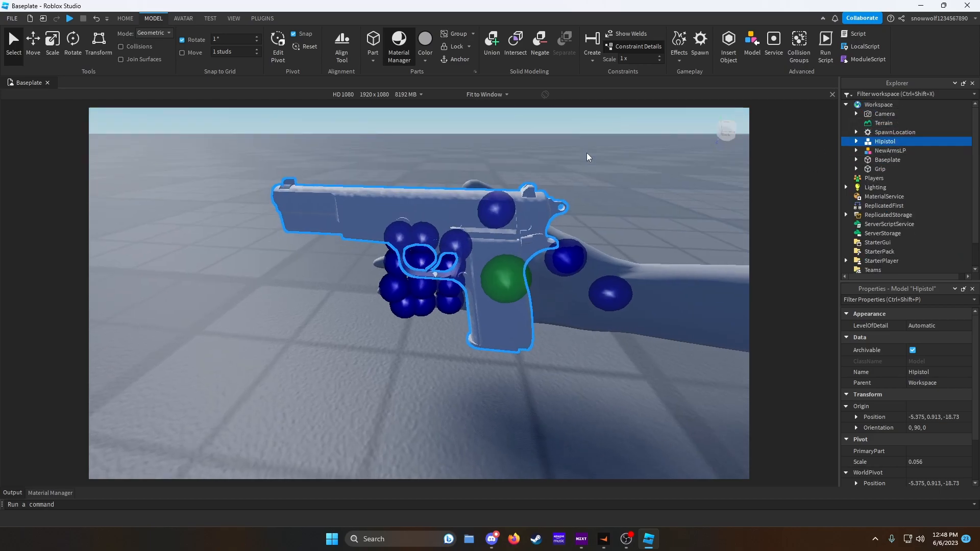
scroll(586, 152, "down", 5)
- Search the Toolbox plugins for RigEdit Lite, then close the Toolbox
left_click(273, 18)
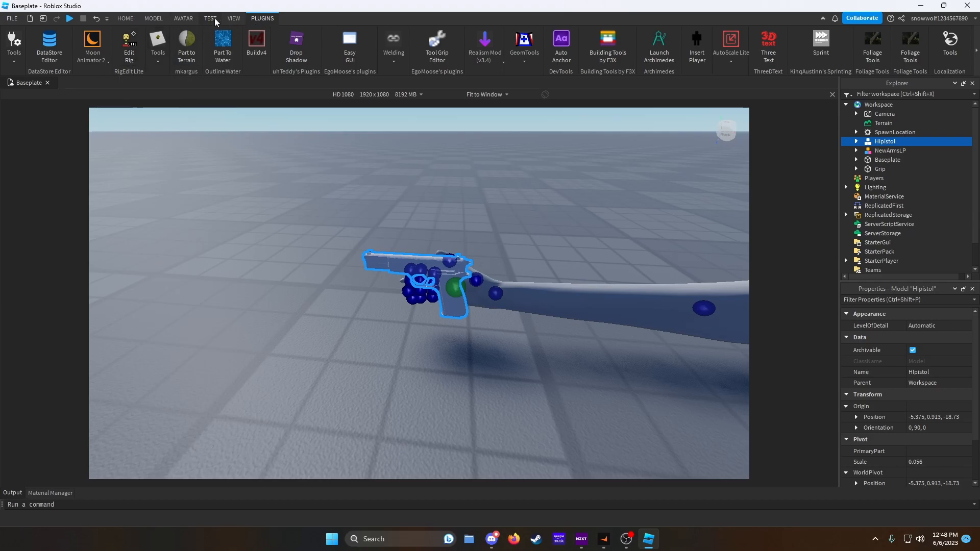
left_click(233, 18)
left_click(89, 49)
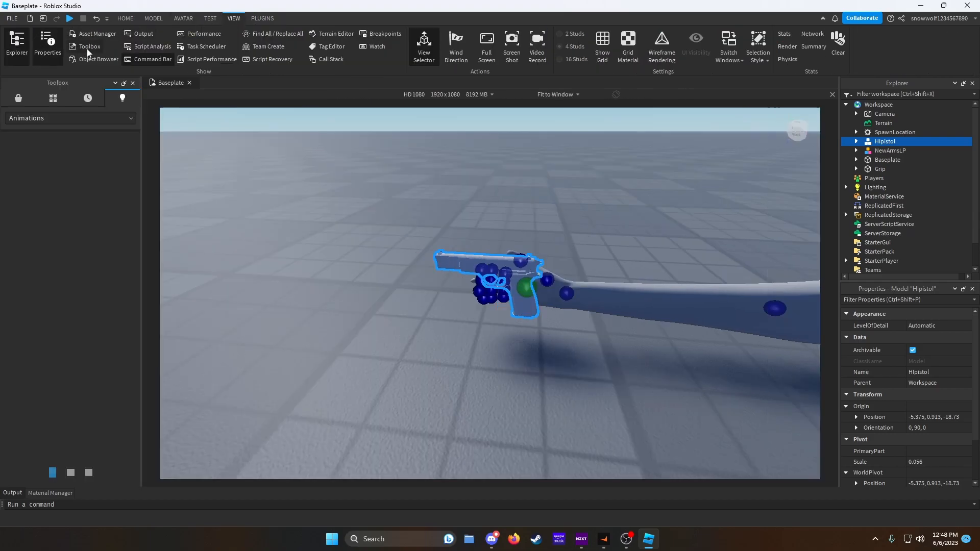
left_click(25, 118)
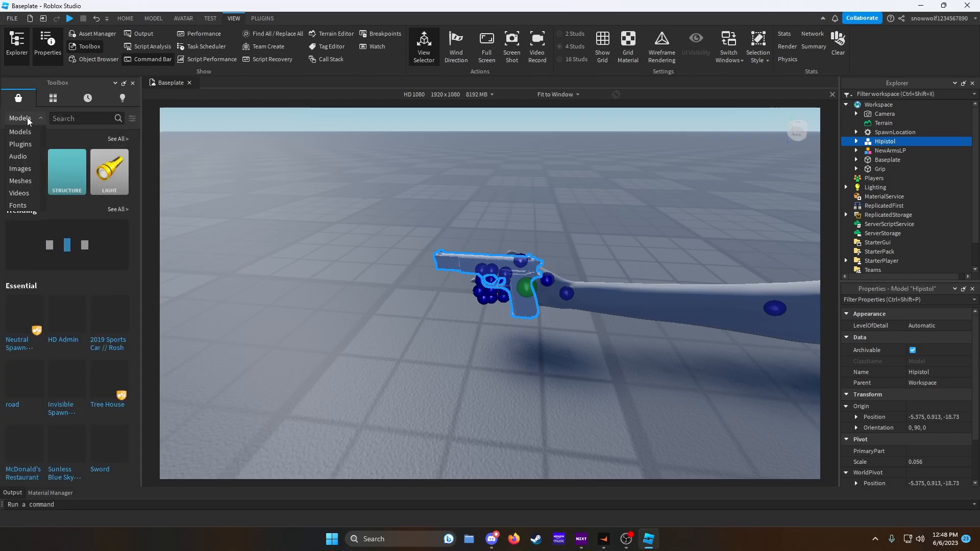
left_click(20, 149)
left_click(73, 118)
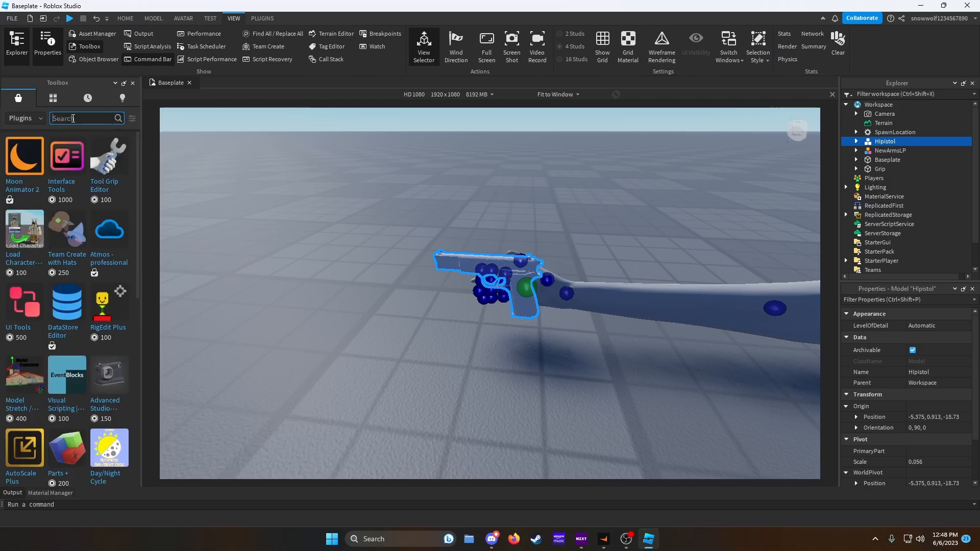
type("Rig Edit Lite")
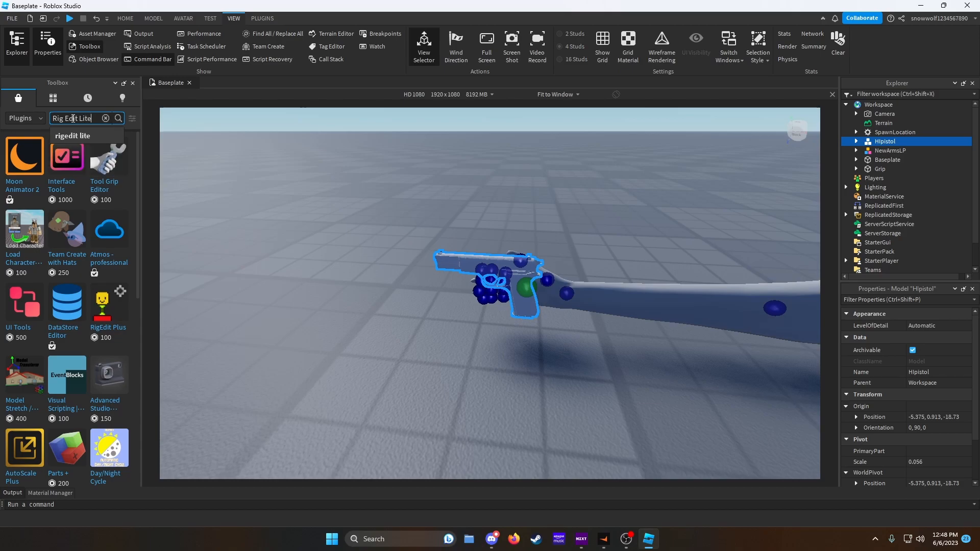
key("Return")
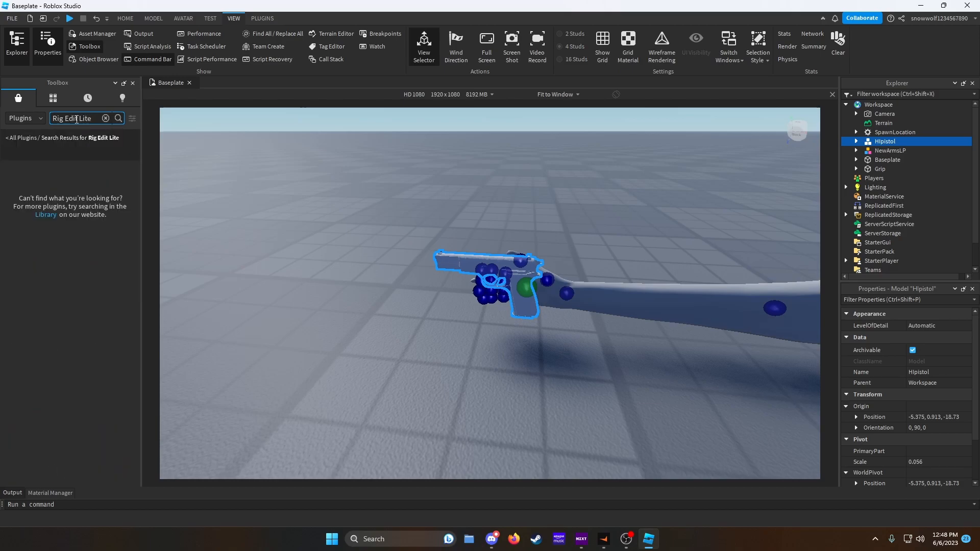
key("BackSpace")
key("Return")
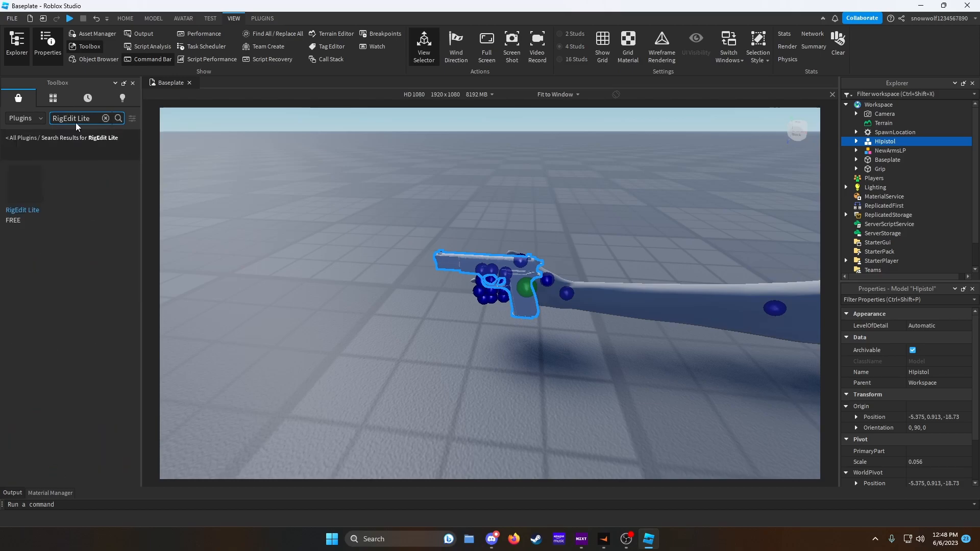
left_click(133, 83)
- Open the RigEdit Lite Edit Rig tool
left_click(263, 19)
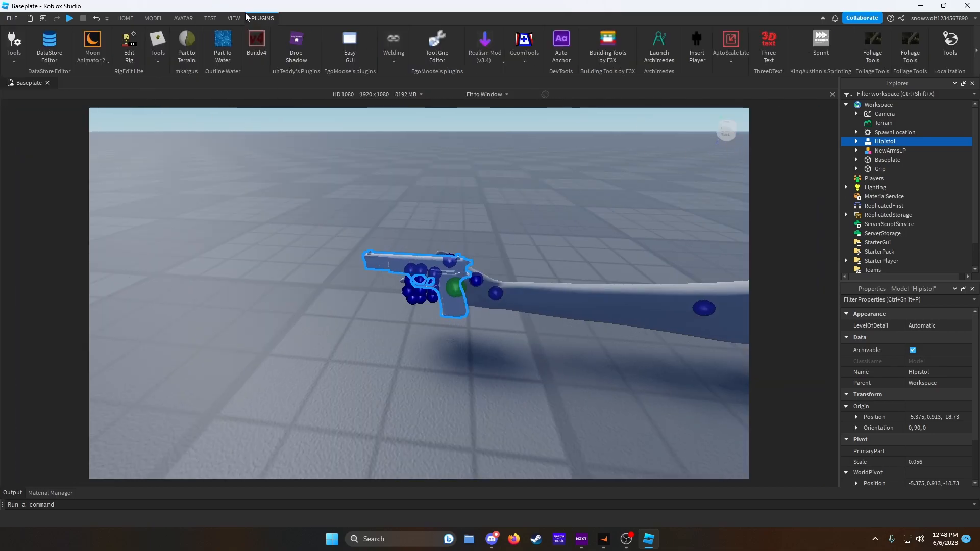
left_click(129, 46)
scroll(499, 190, "up", 3)
right_click_drag(499, 190, 499, 190)
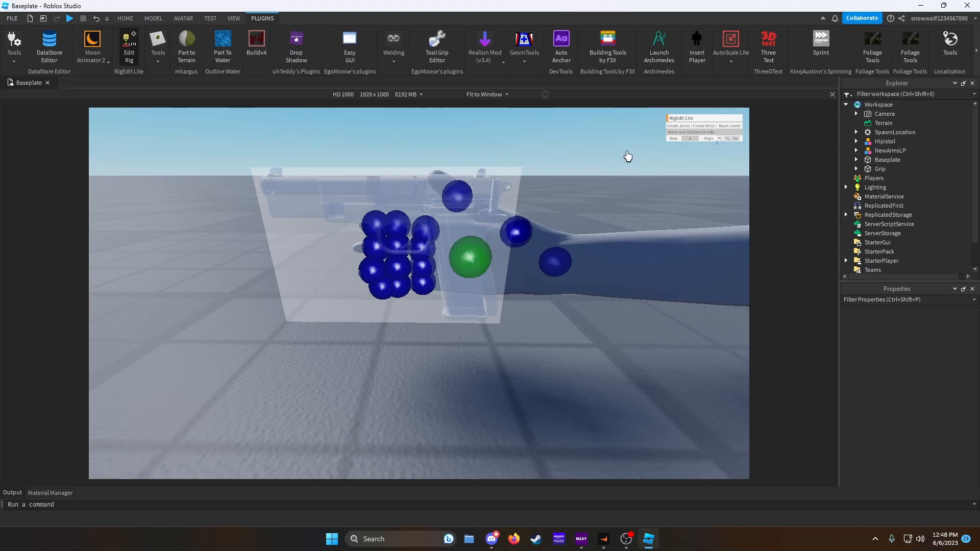
- Select the pistol's base, hammer, mag, slide and trigger, and create joints for them with RigEdit Lite
left_click(856, 141)
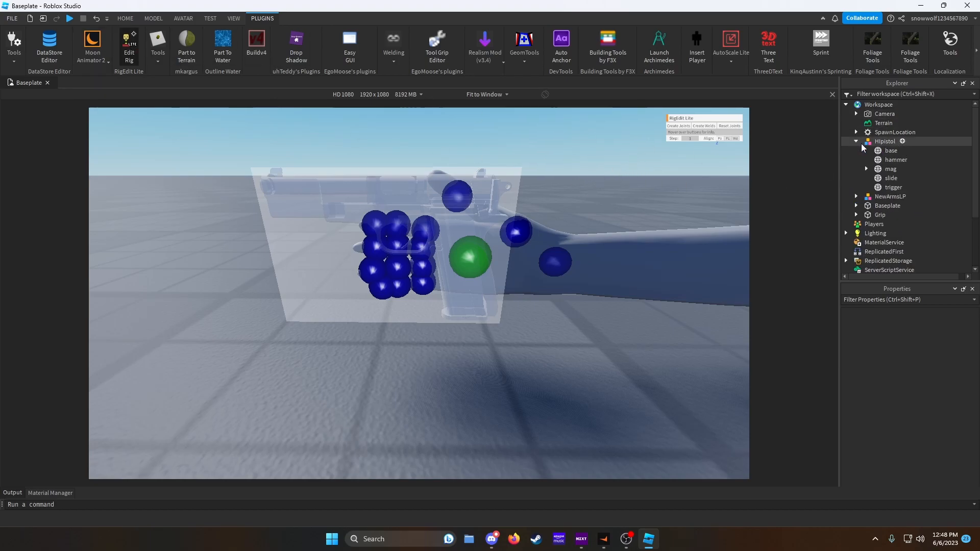
left_click(891, 151)
left_click(890, 160, "ctrl")
left_click(891, 170, "ctrl")
left_click(891, 179, "ctrl")
left_click(892, 188, "ctrl")
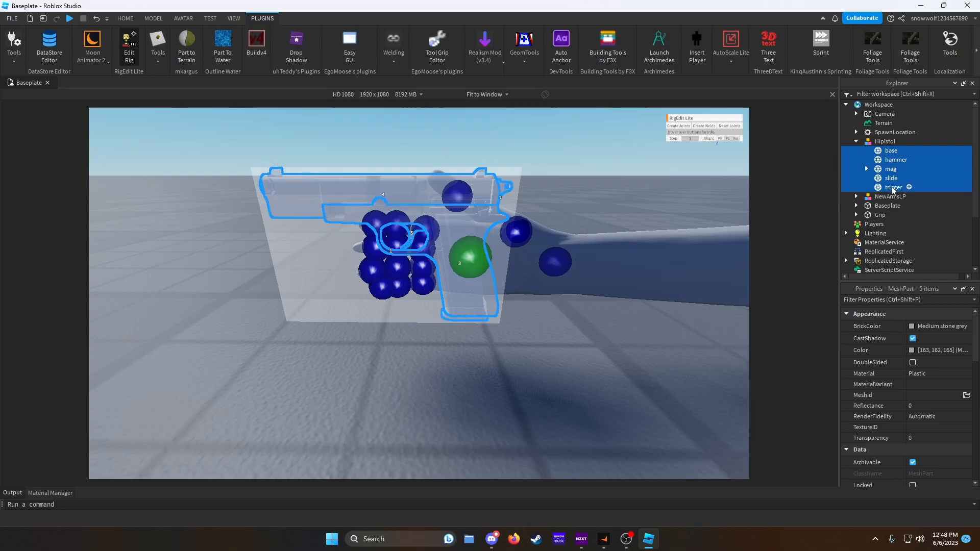
left_click(682, 129)
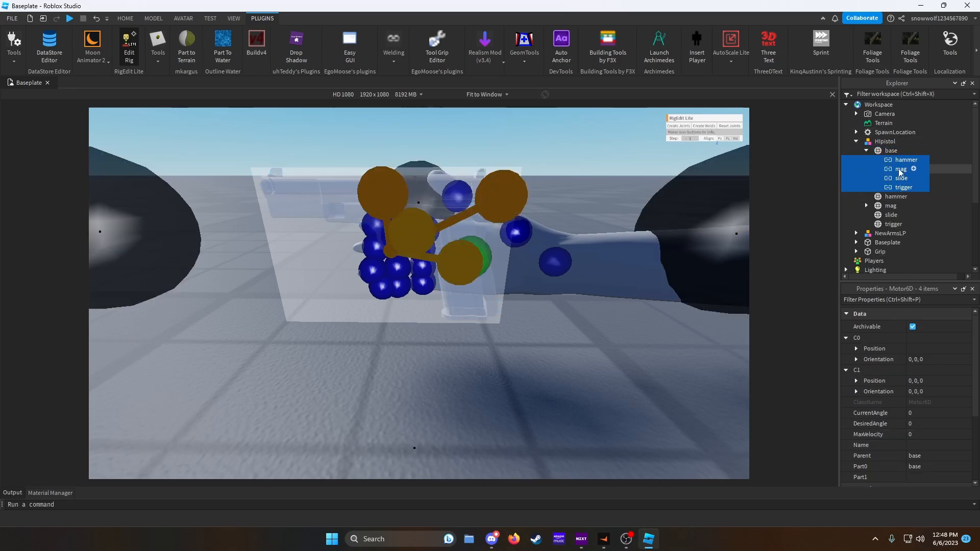
- Select the mag and its bullet and weld them together with Instant Weld
left_click(866, 205)
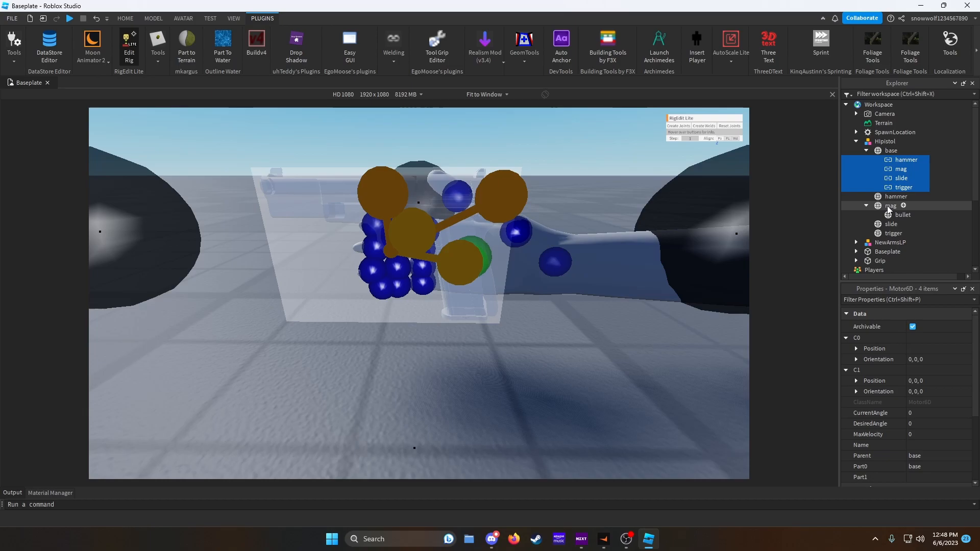
left_click(892, 216)
left_click(889, 207)
left_click(892, 216, "ctrl")
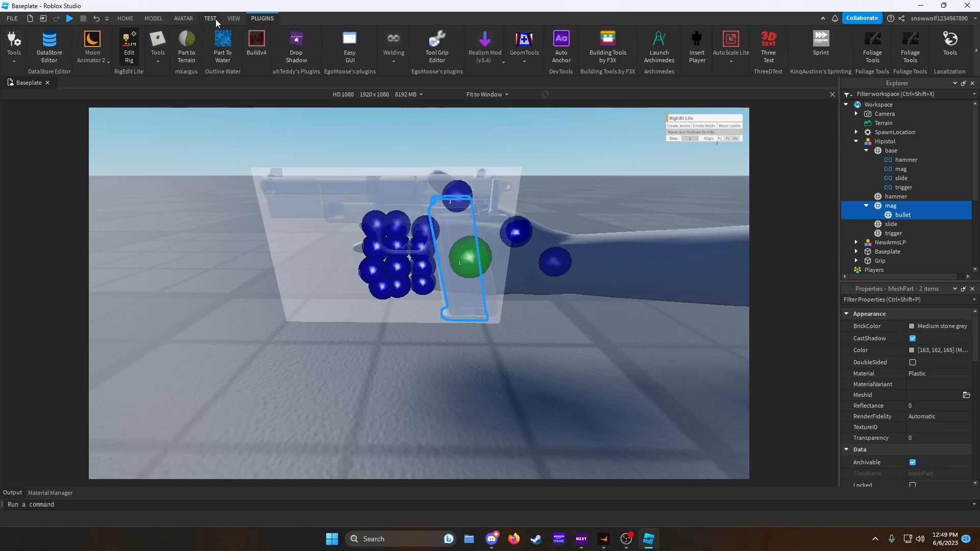
left_click(397, 42)
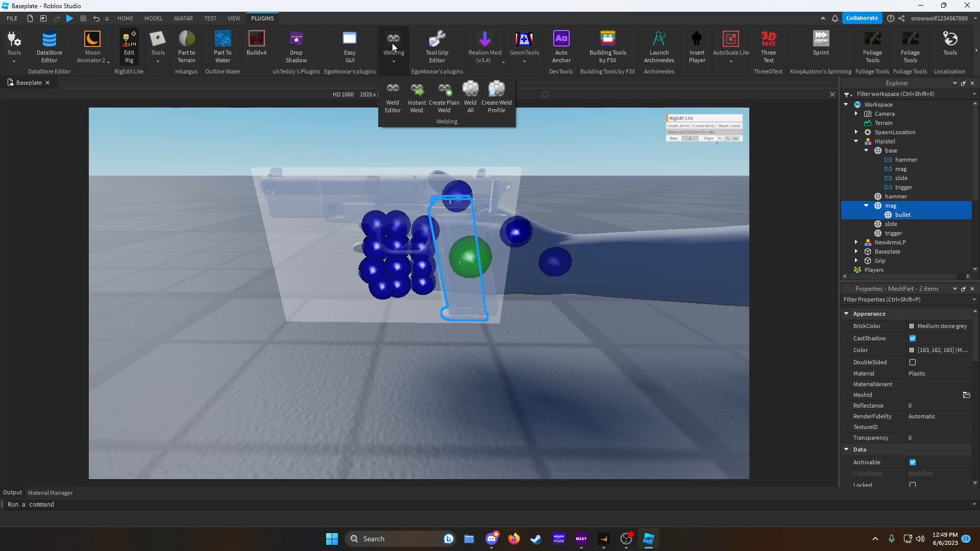
left_click(420, 93)
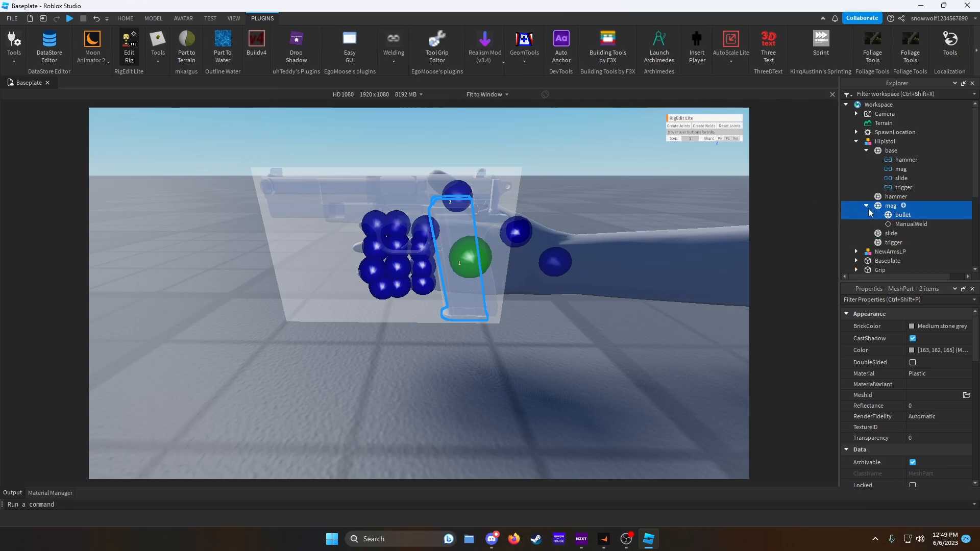
- Move the Hipistol model and the Grip part into NewArmsLP, closing the Edit Rig tool
left_click(856, 141)
left_click_drag(884, 141, 881, 152)
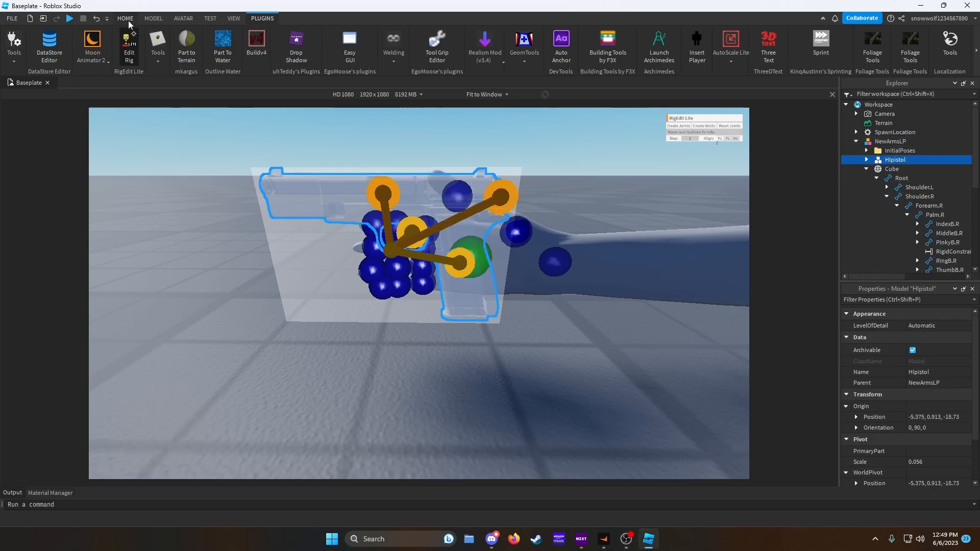
left_click(136, 50)
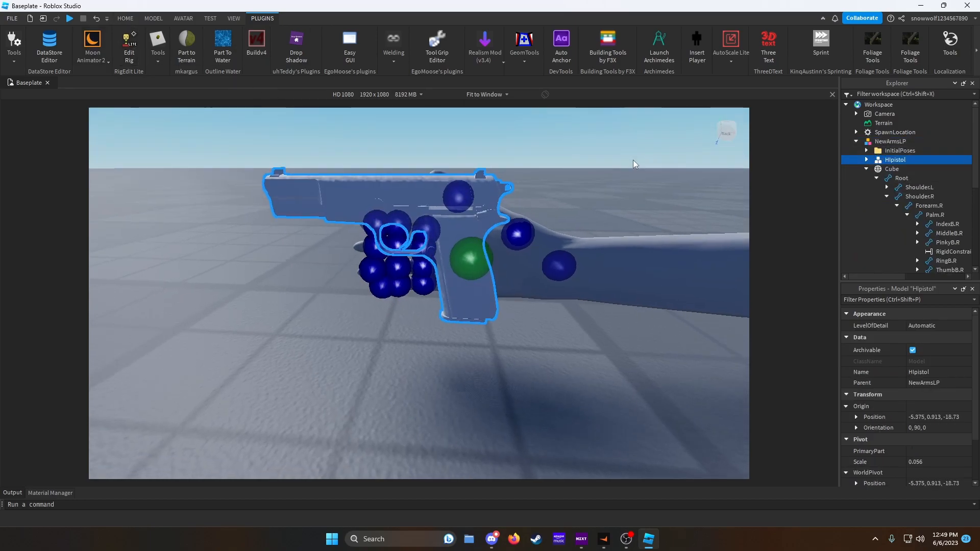
left_click(866, 169)
left_click(875, 196)
left_click_drag(873, 199, 890, 144)
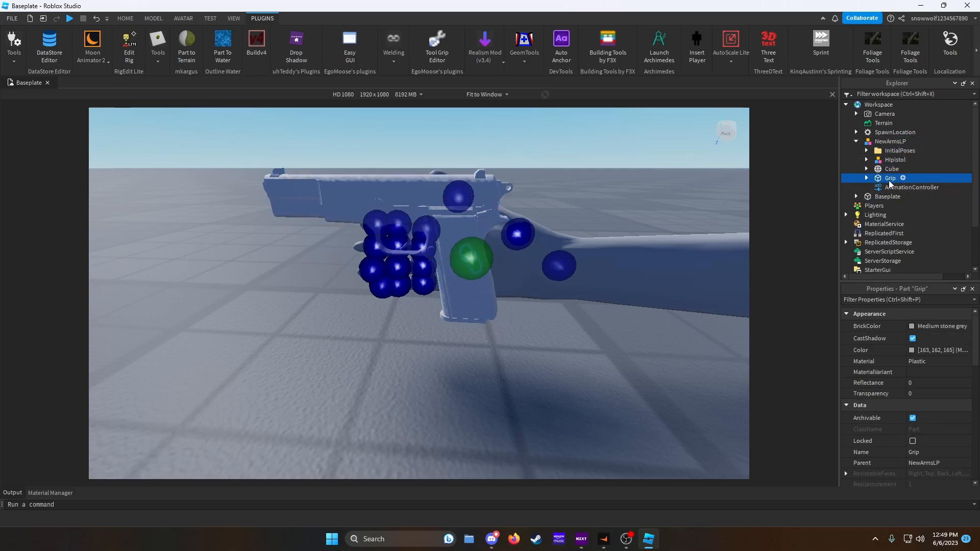
- Select the pistol's base together with the Grip and weld them with Instant Weld
left_click(865, 159)
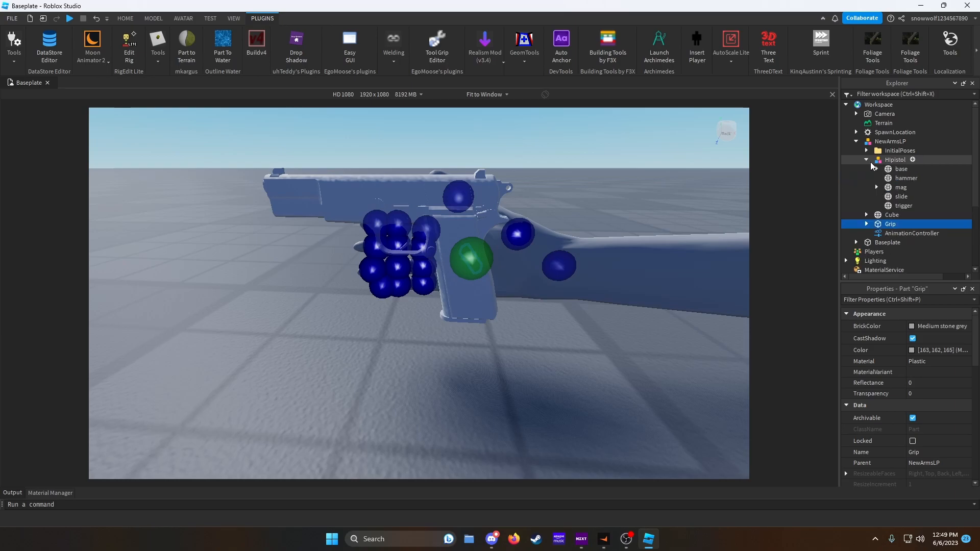
left_click(900, 168, "ctrl")
left_click(393, 48)
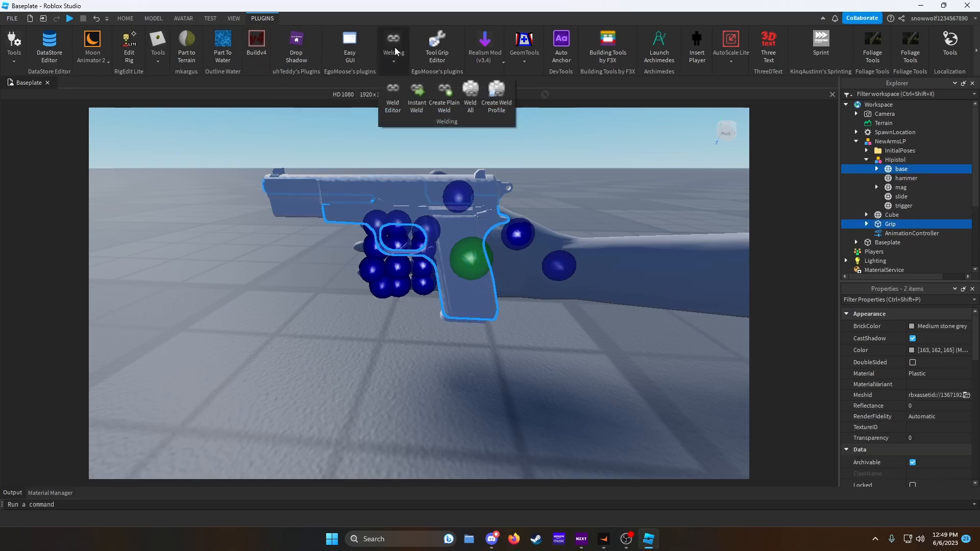
left_click(417, 92)
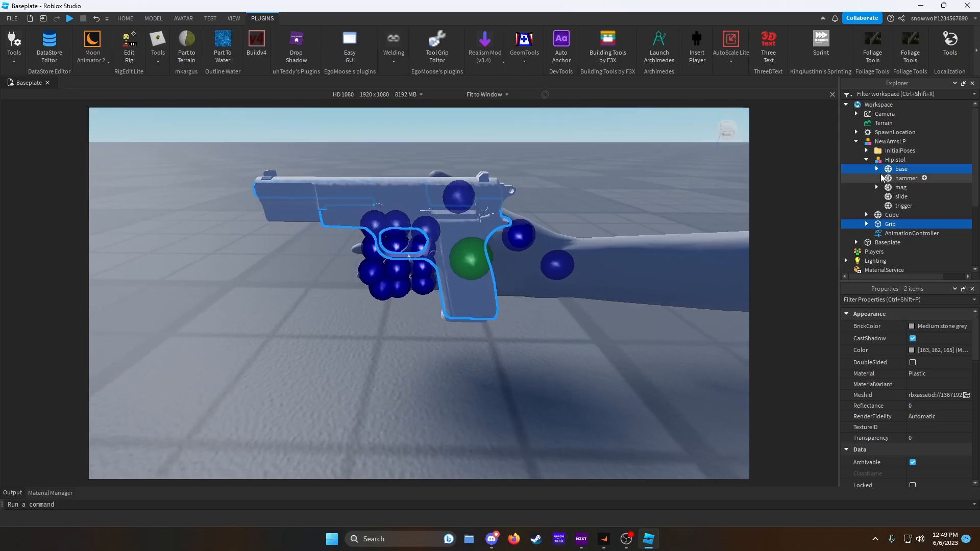
left_click(866, 160)
left_click(856, 142)
key("a")
right_click_drag(584, 219, 585, 221)
key("d")
key("a")
key("d")
key("a")
key("d")
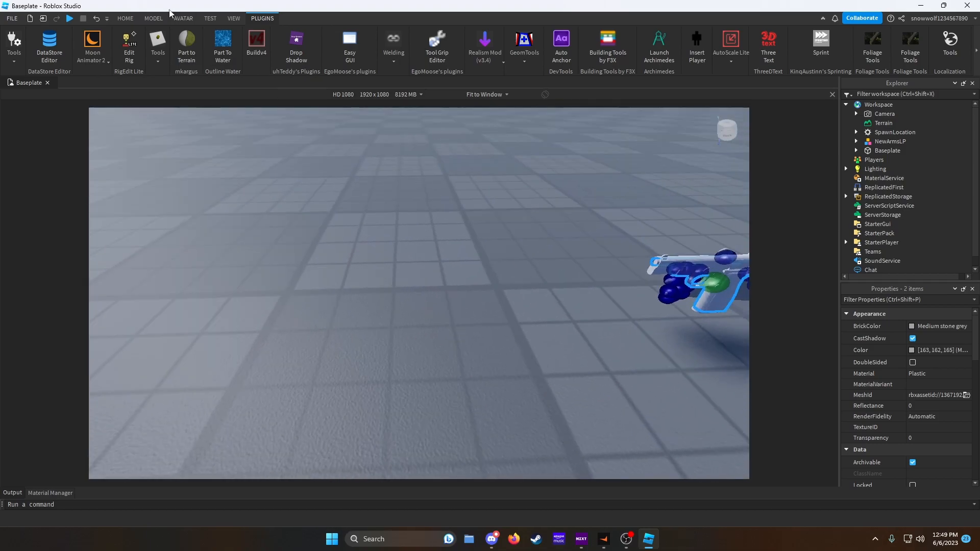
- Insert a new part and turn on its orientation indicator
left_click(150, 16)
right_click_drag(527, 174, 528, 148)
left_click(372, 41)
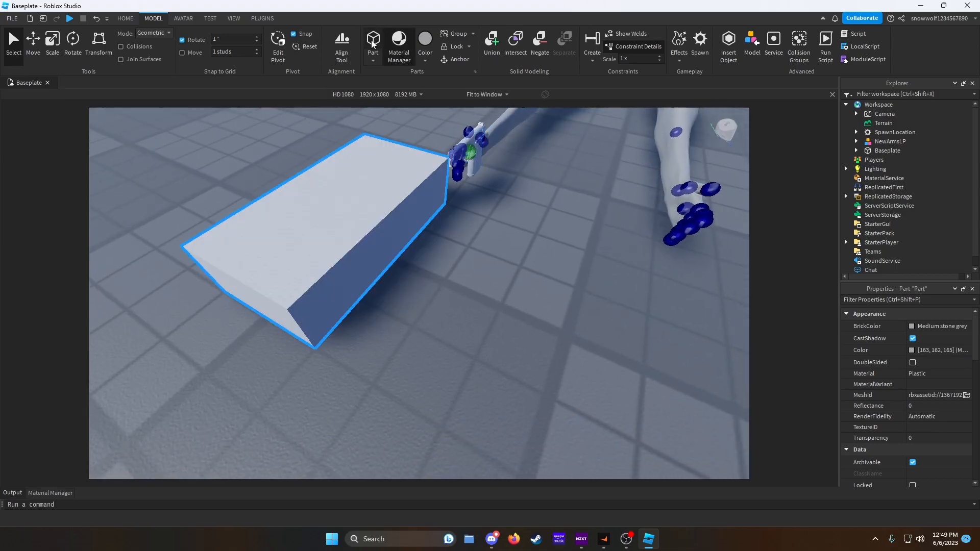
key("f")
right_click(506, 238)
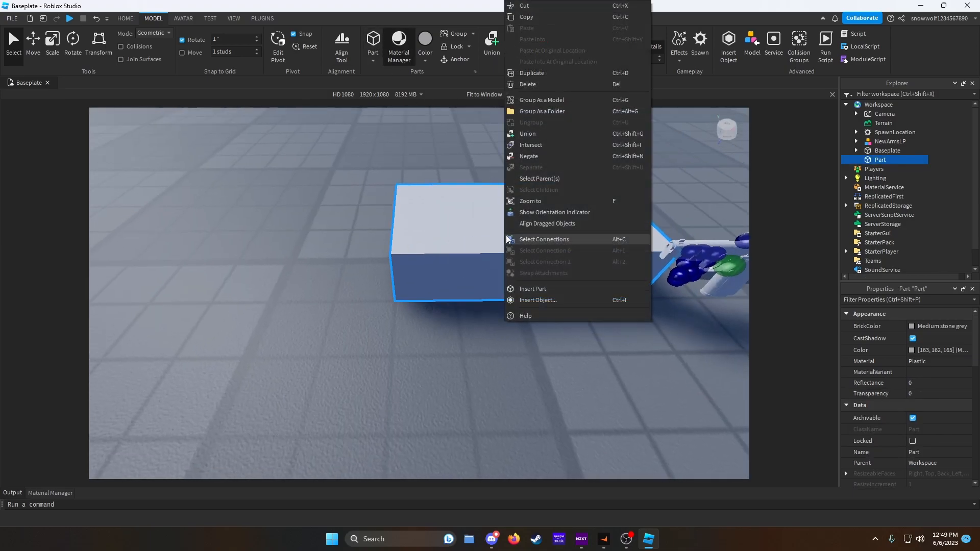
left_click(572, 212)
- Rotate the new part to an orientation of 0, 90, 0
right_click_drag(542, 225, 527, 224)
left_click(73, 46)
left_click_drag(392, 302, 467, 295)
scroll(924, 396, "down", 3)
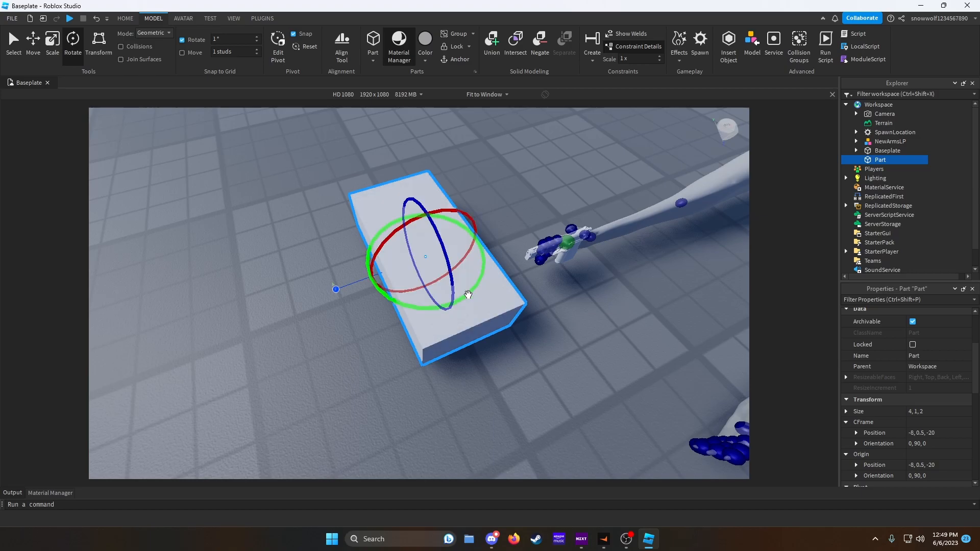
- Scale the new part down into a roughly cube-shaped block
left_click(59, 53)
right_click_drag(386, 193, 386, 197)
left_click_drag(645, 285, 516, 262)
left_click_drag(486, 188, 494, 155)
right_click_drag(501, 179, 500, 179)
left_click_drag(453, 258, 442, 262)
left_click_drag(392, 213, 393, 212)
- Move the block between the two arms where the head would sit
left_click(29, 48)
right_click_drag(512, 153, 512, 153)
left_click_drag(362, 253, 537, 298)
left_click_drag(504, 305, 567, 437)
left_click_drag(551, 329, 587, 331)
right_click_drag(580, 357, 581, 357)
left_click(570, 369)
left_click(551, 340)
left_click_drag(558, 367, 556, 362)
right_click_drag(556, 361, 555, 361)
left_click_drag(489, 309, 488, 309)
right_click_drag(488, 309, 489, 309)
- Rename the block Head and move it into NewArmsLP
left_click(875, 161)
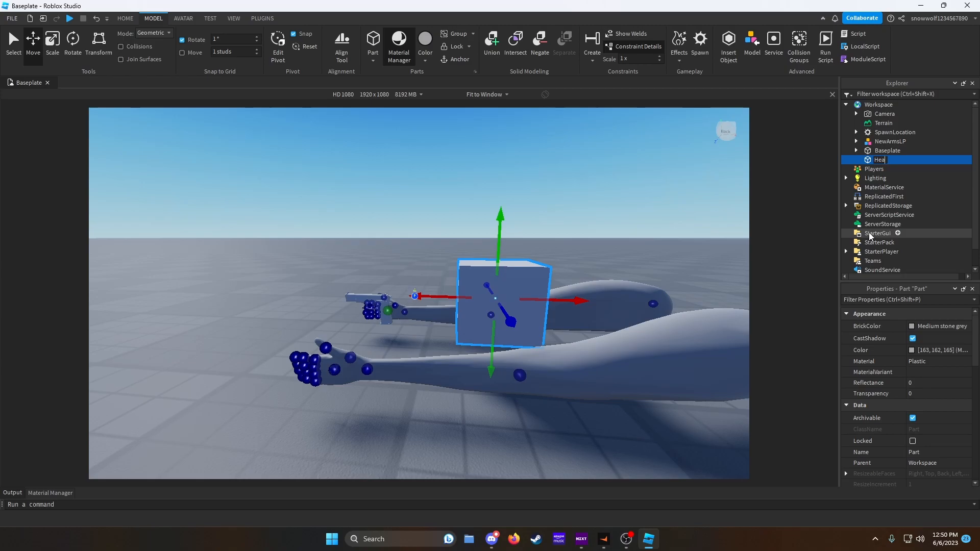
left_click_drag(888, 160, 890, 142)
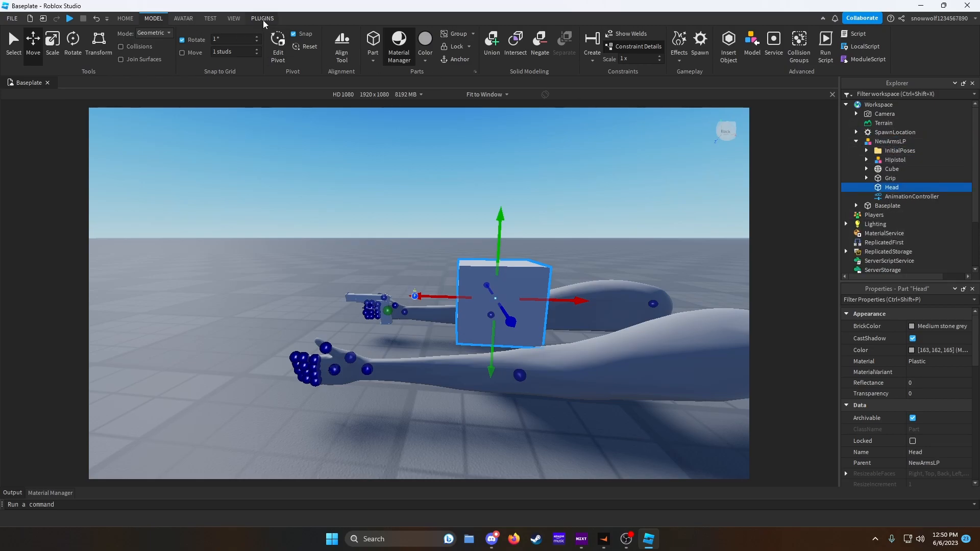
- Set the Head part's Transparency to 1
left_click(916, 394)
type("1")
key("Return")
- Turn off CanCollide and turn on Anchored for the Head part
scroll(929, 421, "down", 5)
left_click(913, 417)
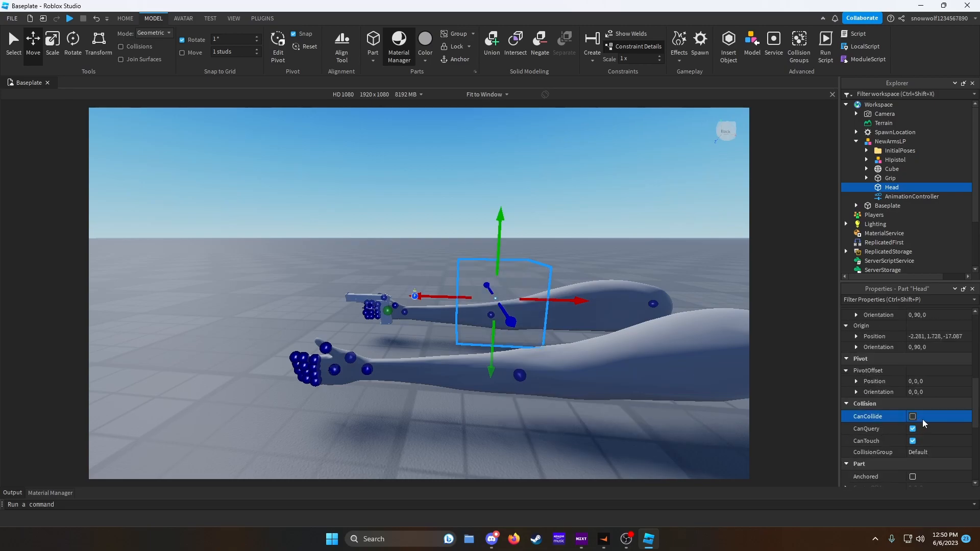
scroll(923, 423, "down", 3)
left_click(912, 411)
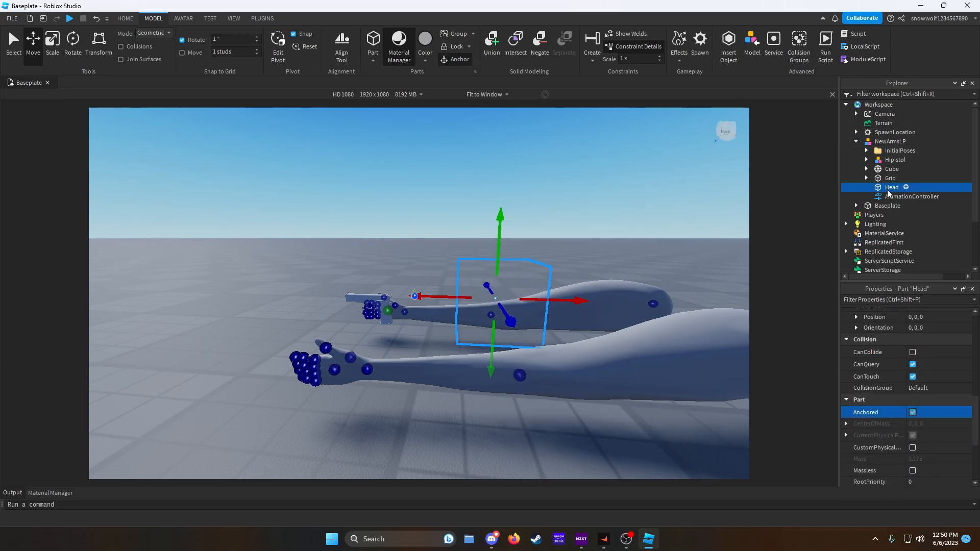
- Weld the arms mesh to the Head with the Instant Weld plugin tool
left_click(891, 171, "ctrl")
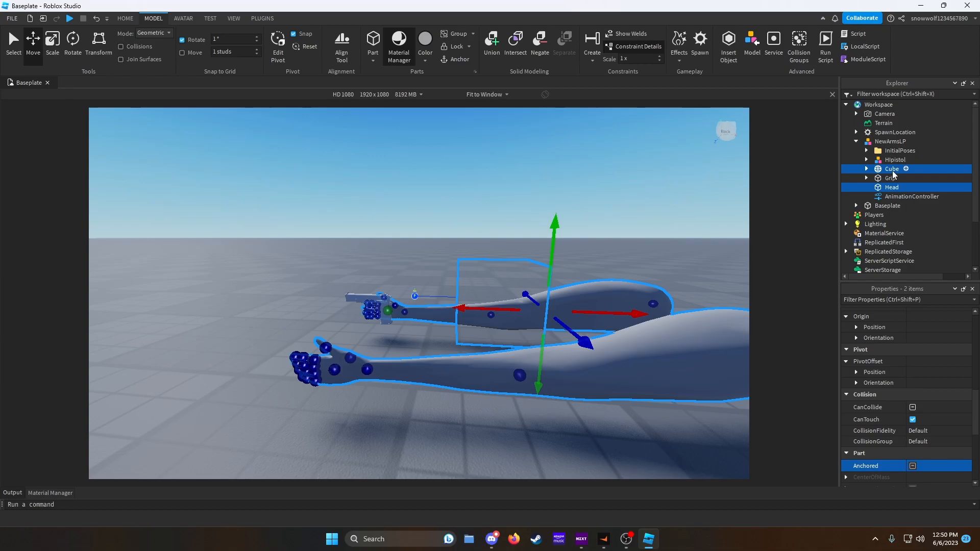
left_click(260, 19)
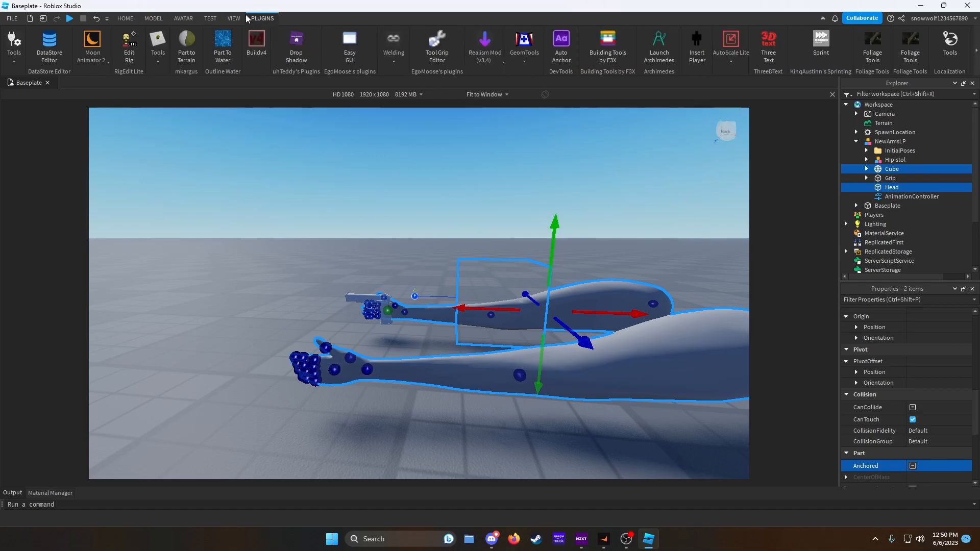
left_click(389, 47)
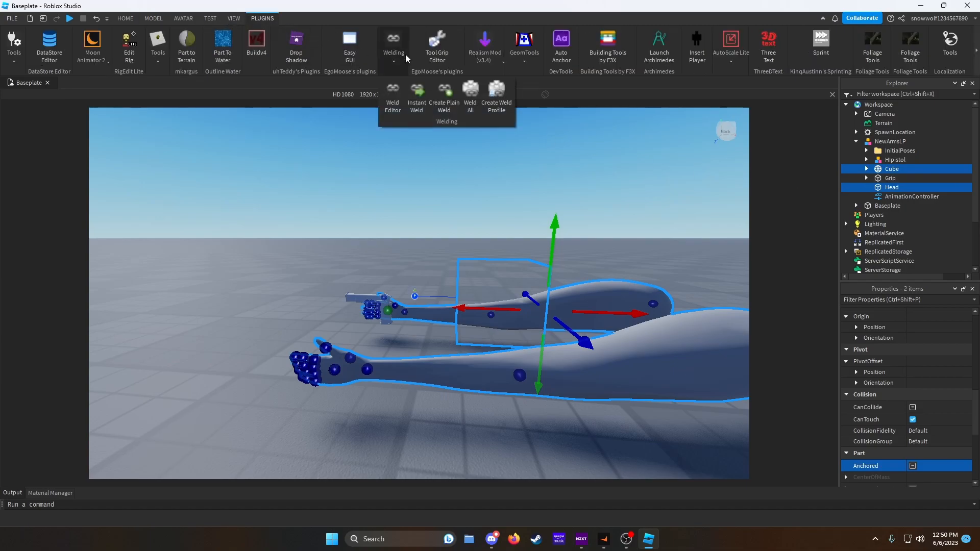
left_click(421, 92)
- Rename the Cube arms mesh Arms
right_click(901, 174)
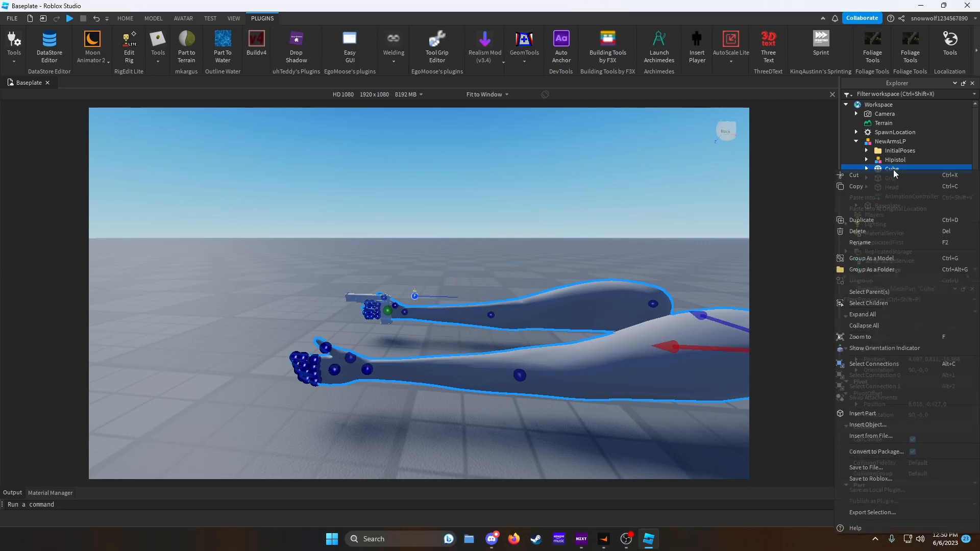
left_click(882, 255)
type("Arms")
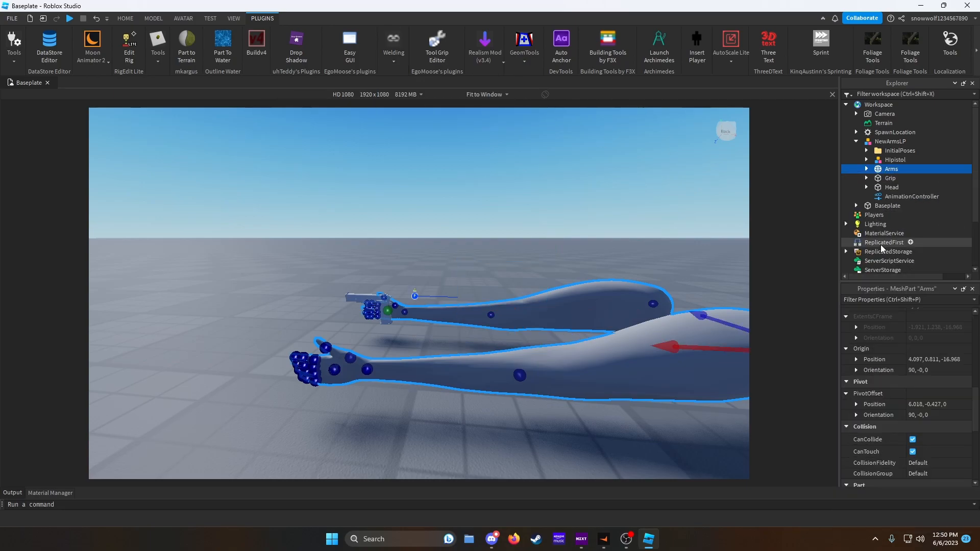
- Turn off CanCollide for the Arms and Grip, then for all Hipistol parts
left_click(889, 178, "ctrl")
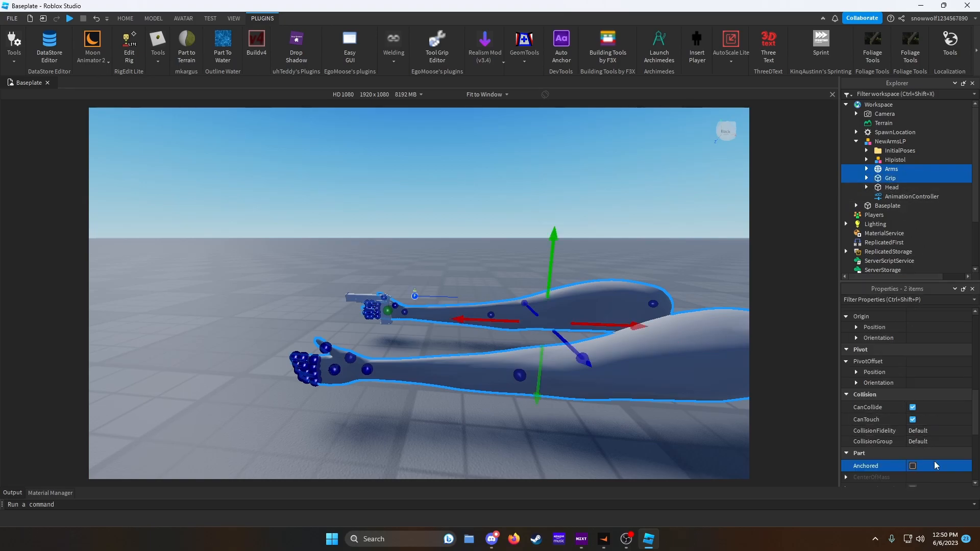
left_click(912, 407)
left_click(866, 160)
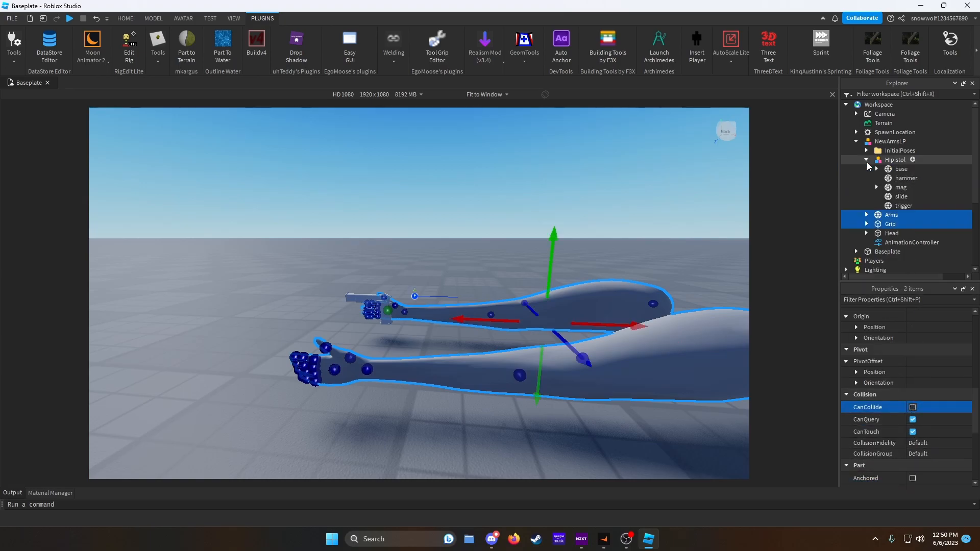
left_click(890, 169)
left_click(898, 206, "shift")
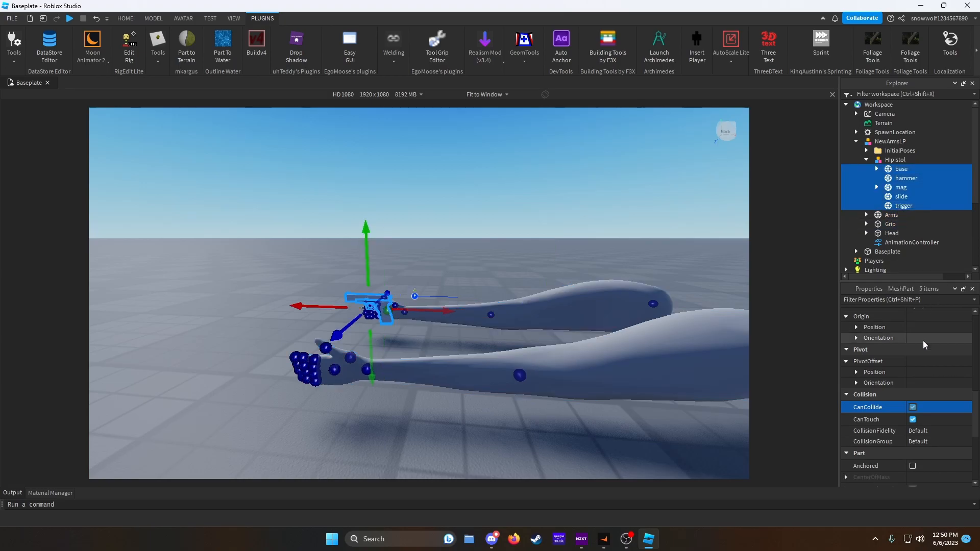
left_click(912, 407)
- Inspect the collision properties of individual Hipistol parts one by one
left_click(897, 171)
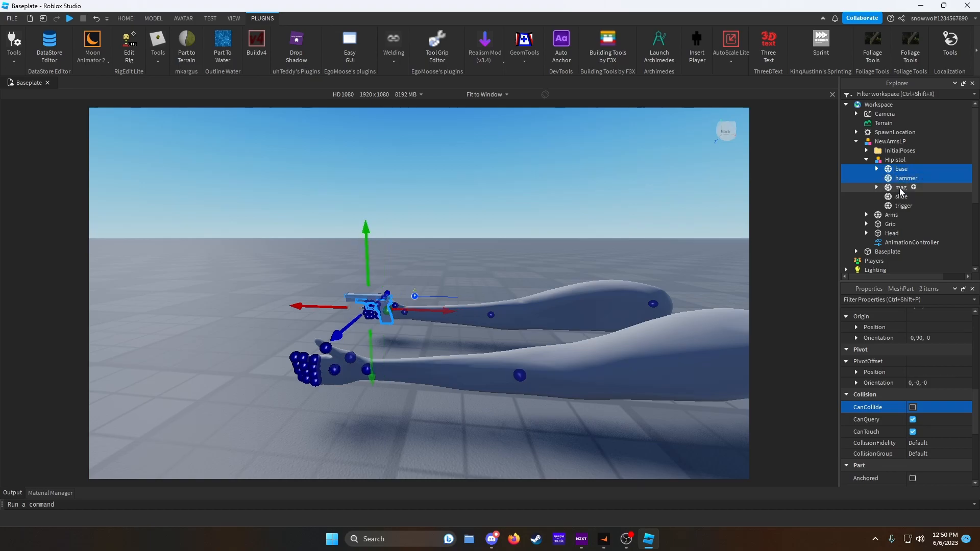
left_click(900, 207)
left_click(902, 169)
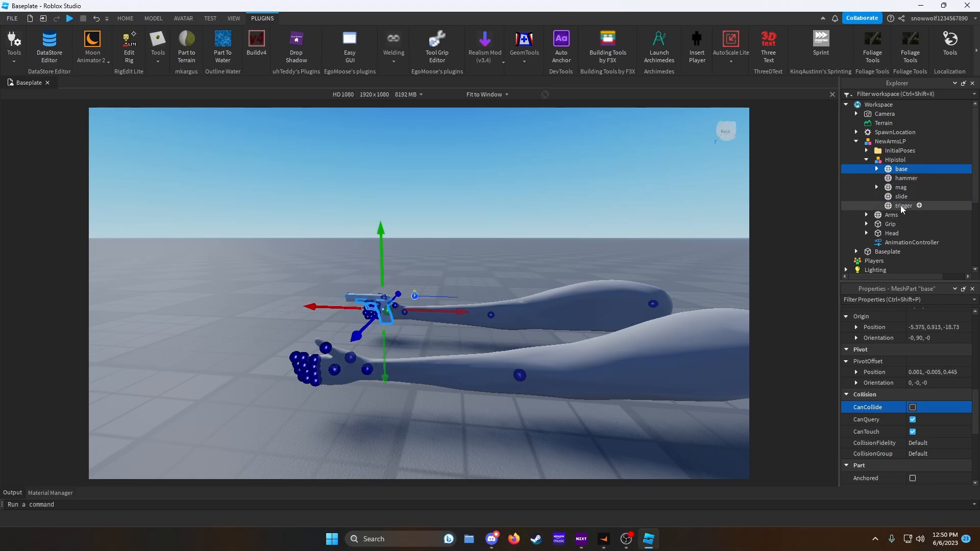
left_click(902, 207, "shift")
left_click(901, 169)
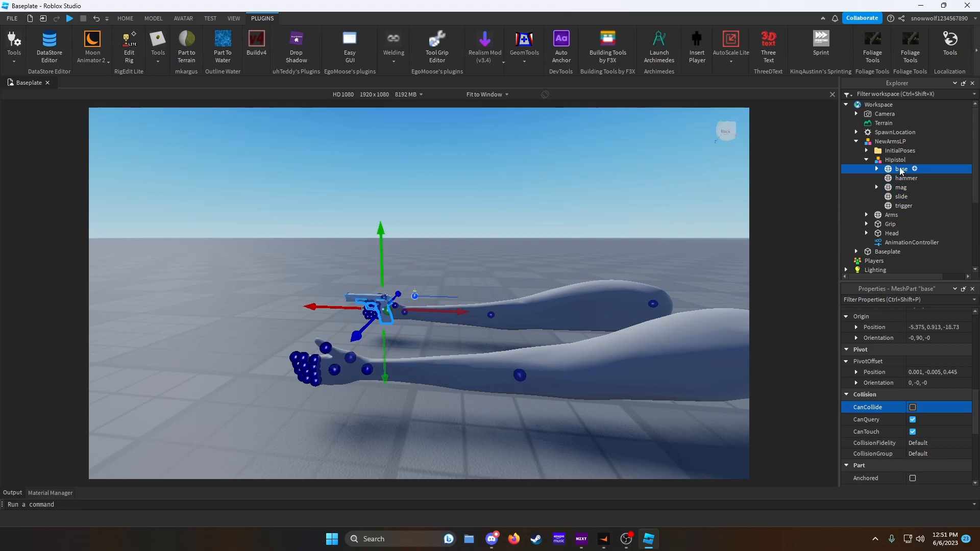
left_click(867, 160)
- Rename the NewArmsLP model VM
key("f")
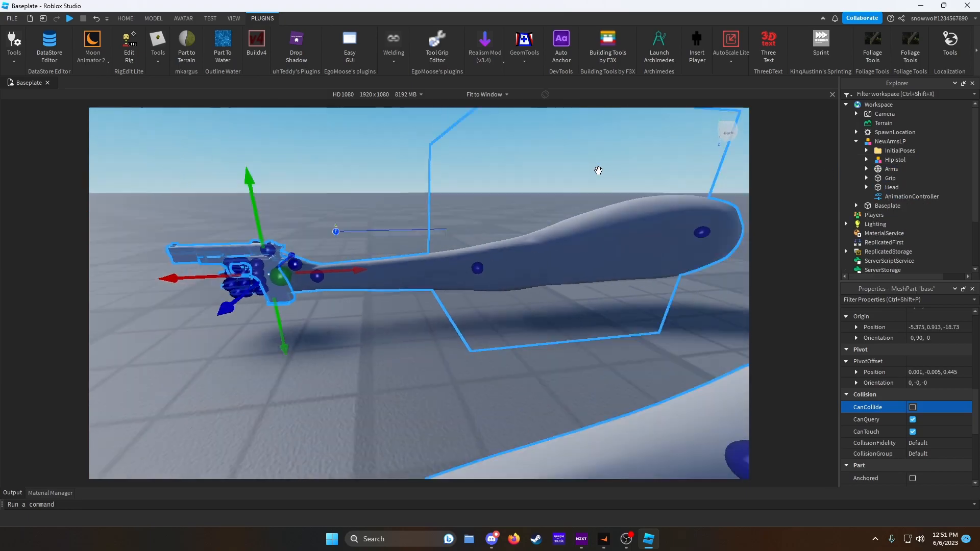
key("s")
right_click_drag(597, 171, 597, 171)
key("w")
key("s")
key("f")
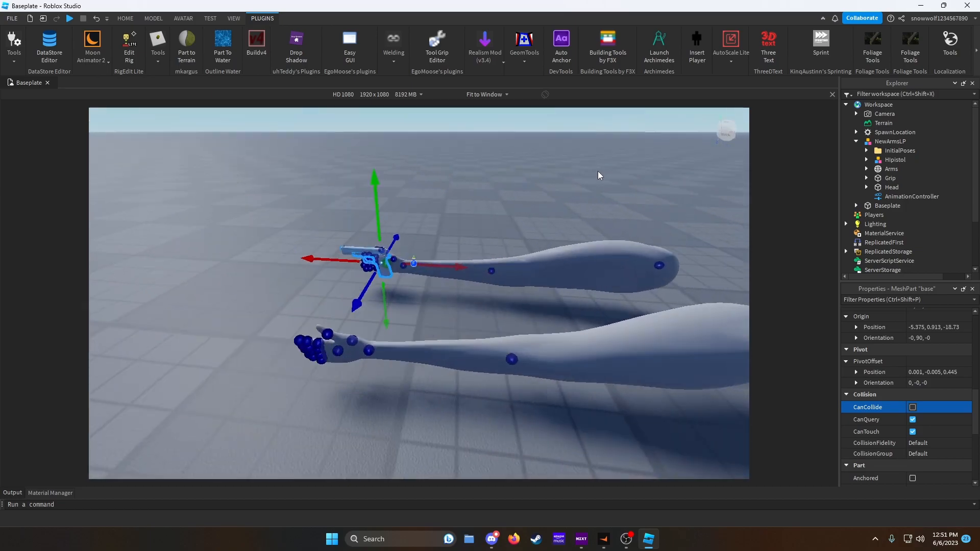
left_click(856, 142)
right_click(886, 143)
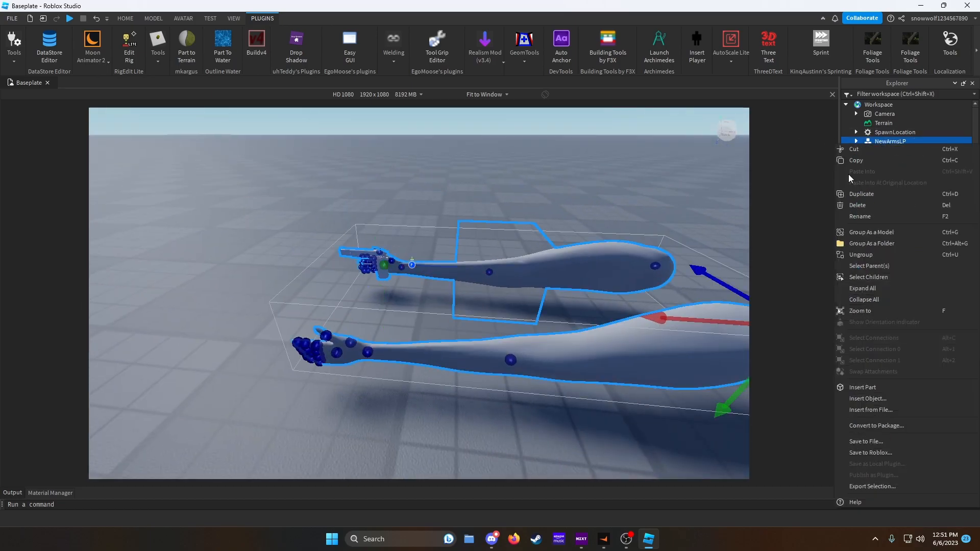
left_click(874, 215)
type("VM")
key("Return")
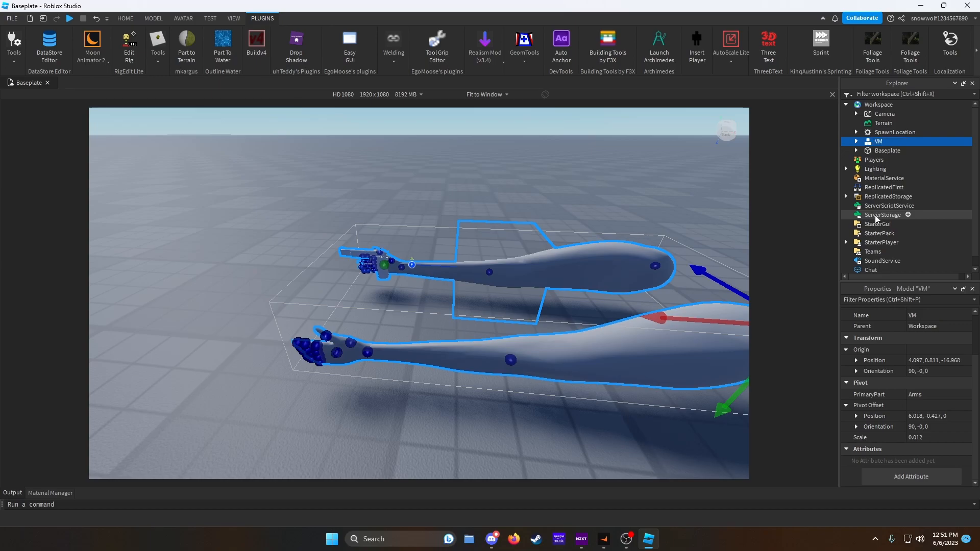
- Move the VM model into ReplicatedStorage
left_click_drag(878, 141, 873, 199)
left_click(846, 187)
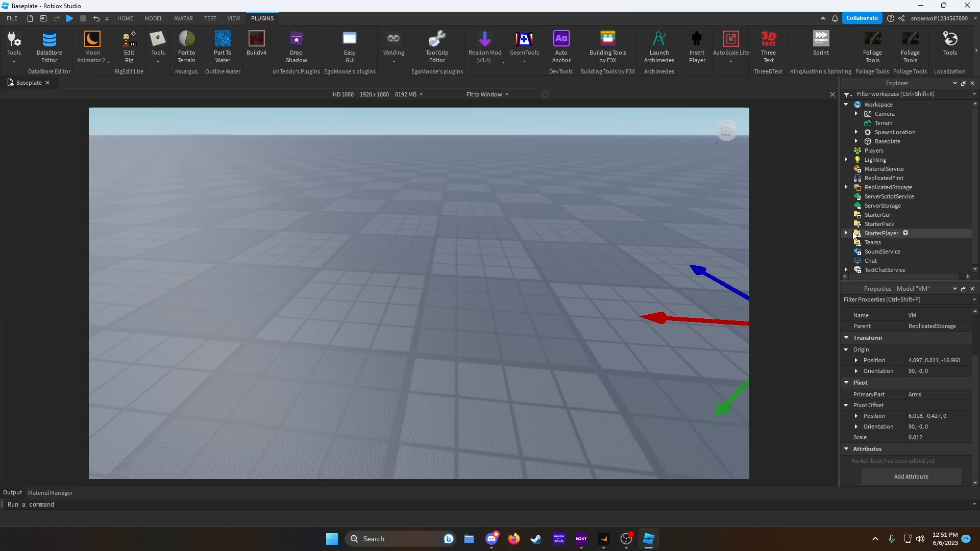
- Insert a LocalScript into StarterPlayerScripts and name it VMHandler
left_click(846, 233)
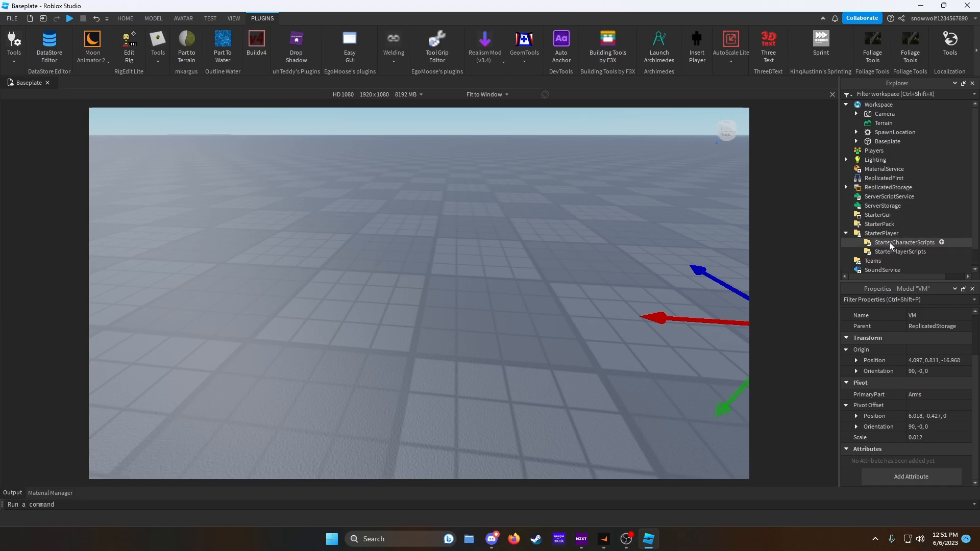
left_click(933, 251)
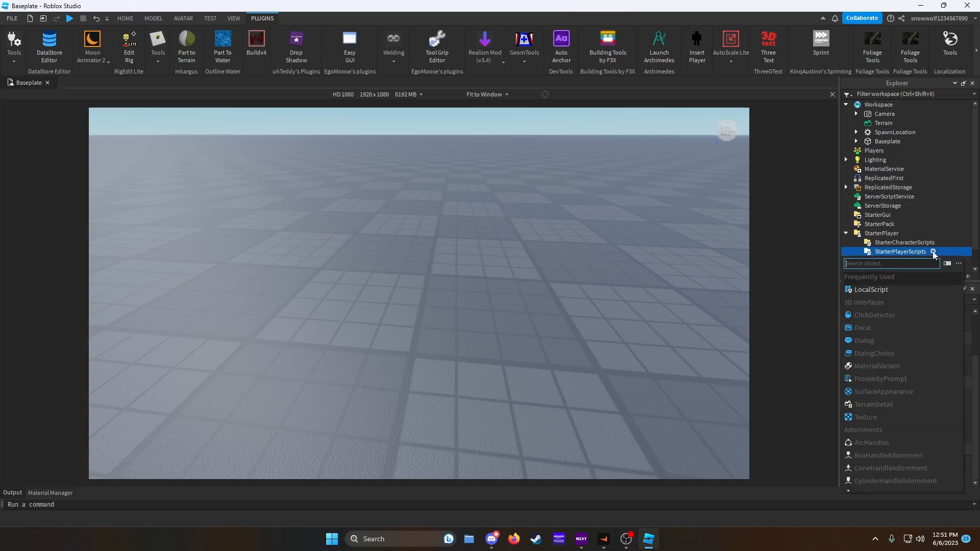
left_click(884, 290)
right_click(885, 260)
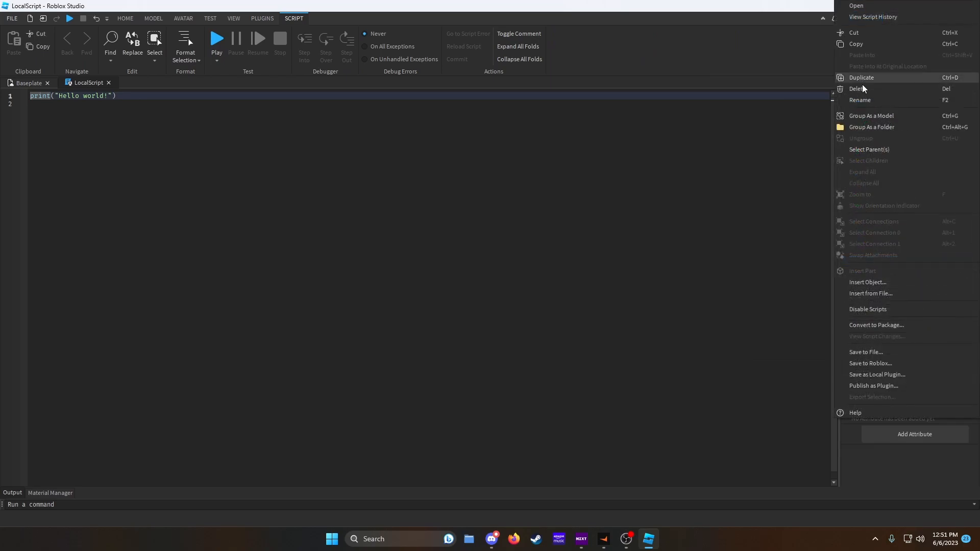
left_click(862, 100)
type("VMHandler")
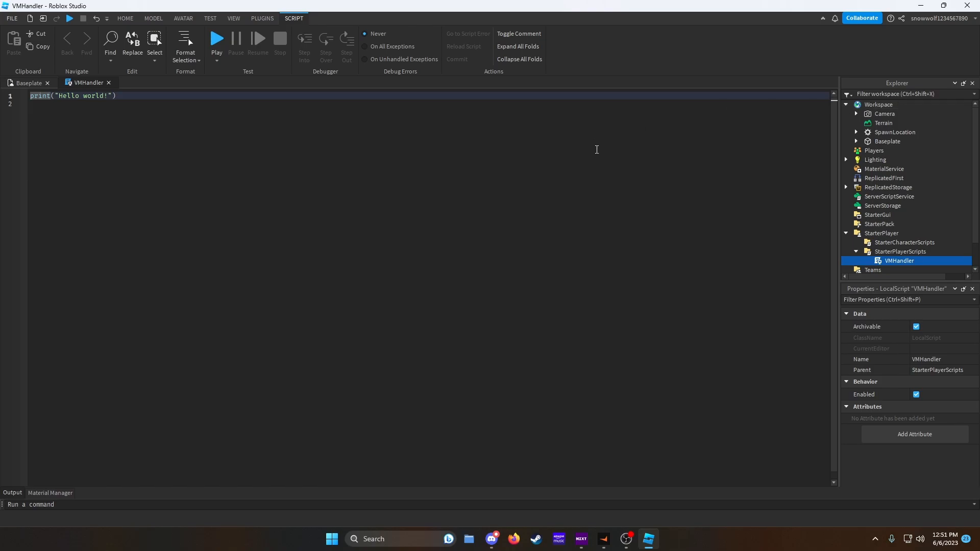
- Replace the default code with variables player = game.Players.LocalPlayer and Cam = workspace.CurrentCamera
key("ctrl+a")
key("BackSpace")
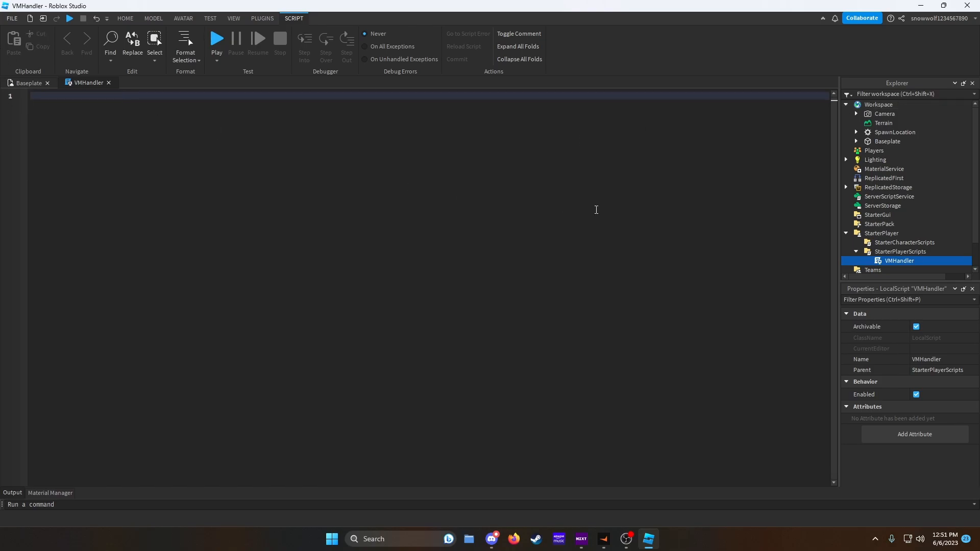
type("l")
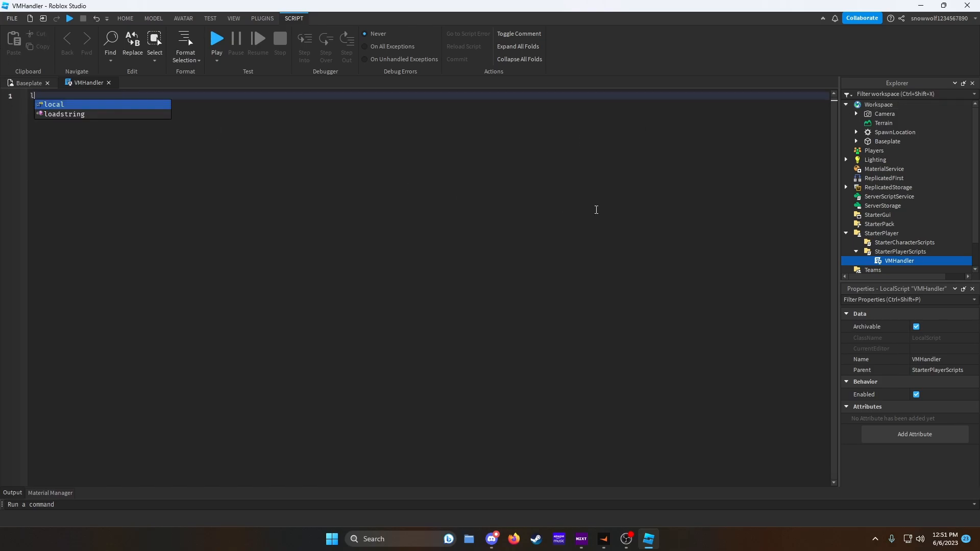
type("ocal player")
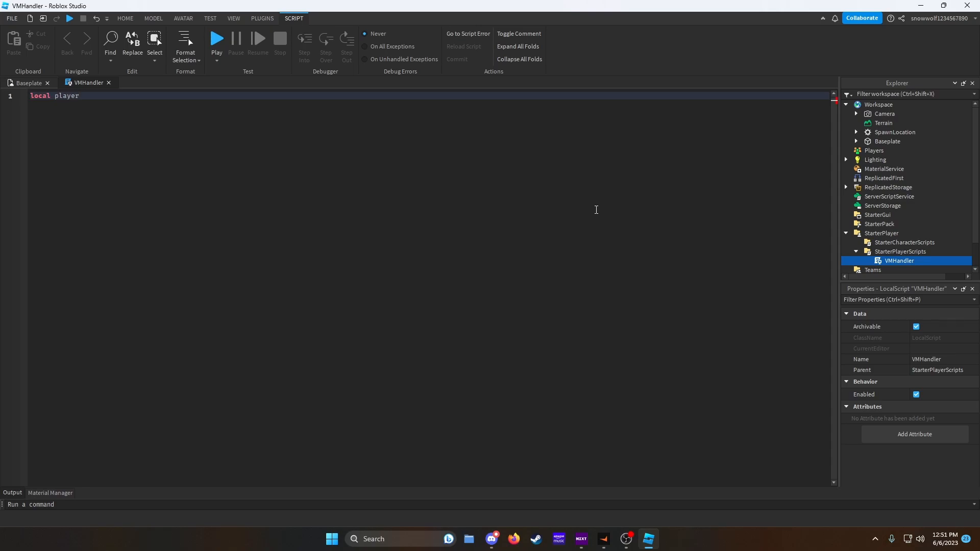
type(" = game.Players.LocalPlayer")
key("Return")
type("local")
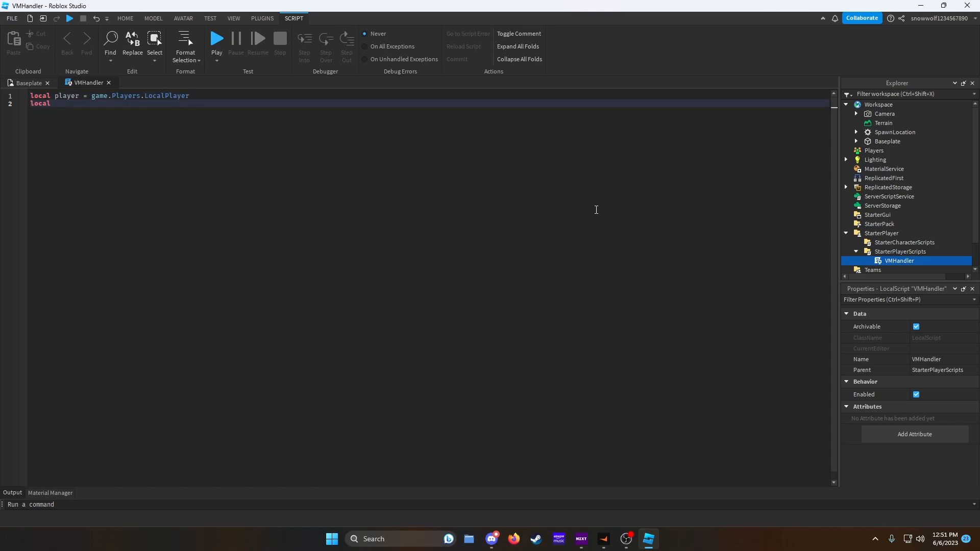
type(" Cam = workspace.CurrentCamera")
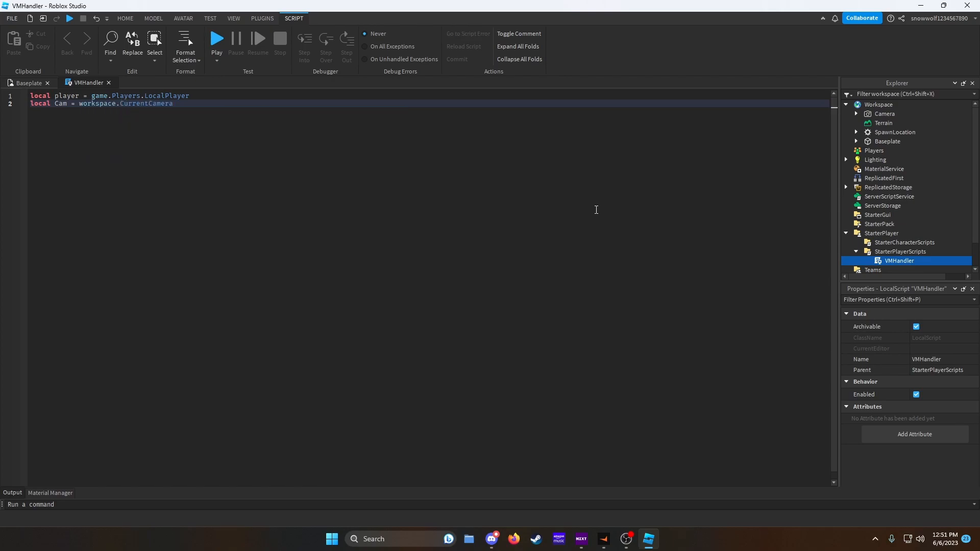
key("Return")
- Add a mouse variable set to player:GetMouse()
type("local m")
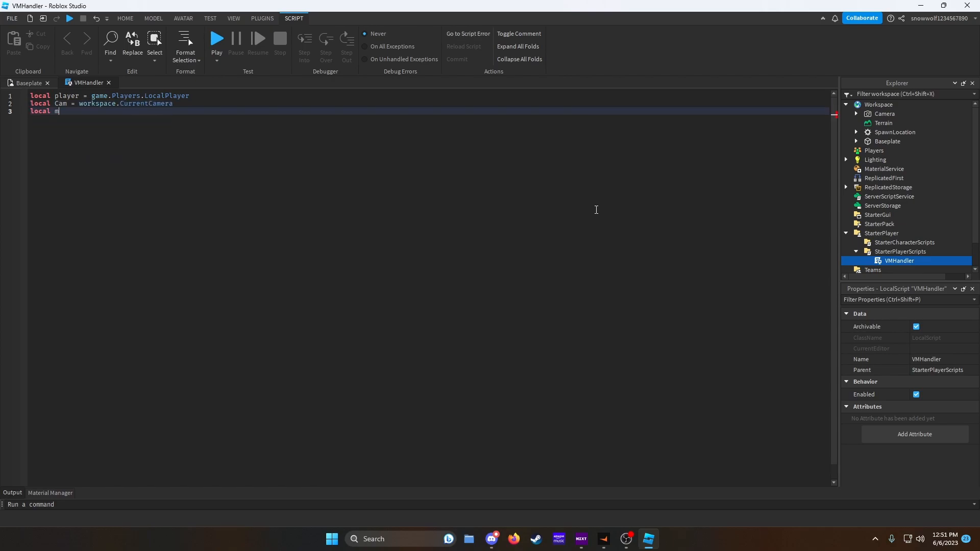
type("ouse = player:GetM")
key("Tab")
key("Return")
key("Return")
- Clone VM from ReplicatedStorage into a local VM variable and set VM.Parent to Cam
type("local VM = game:G")
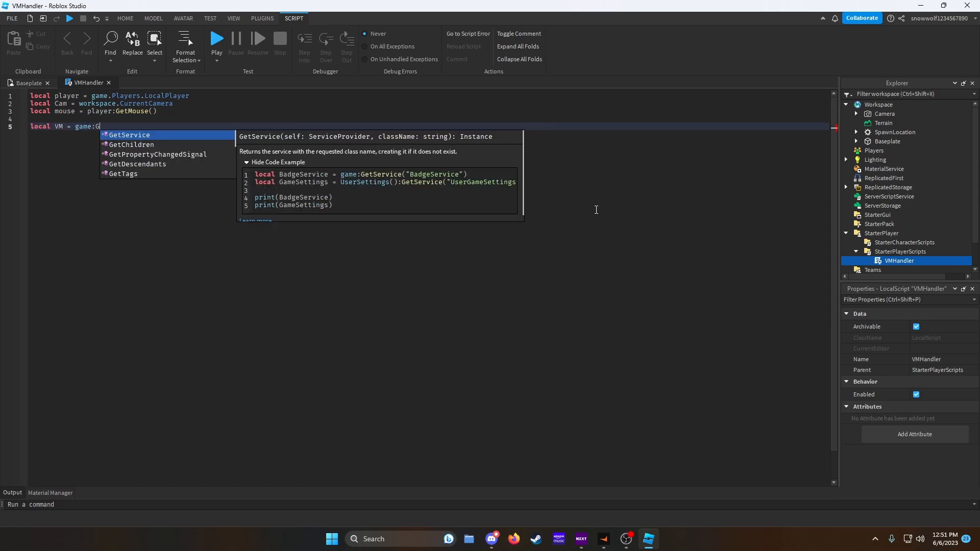
type("etService(\"ReplicatedStorage\")")
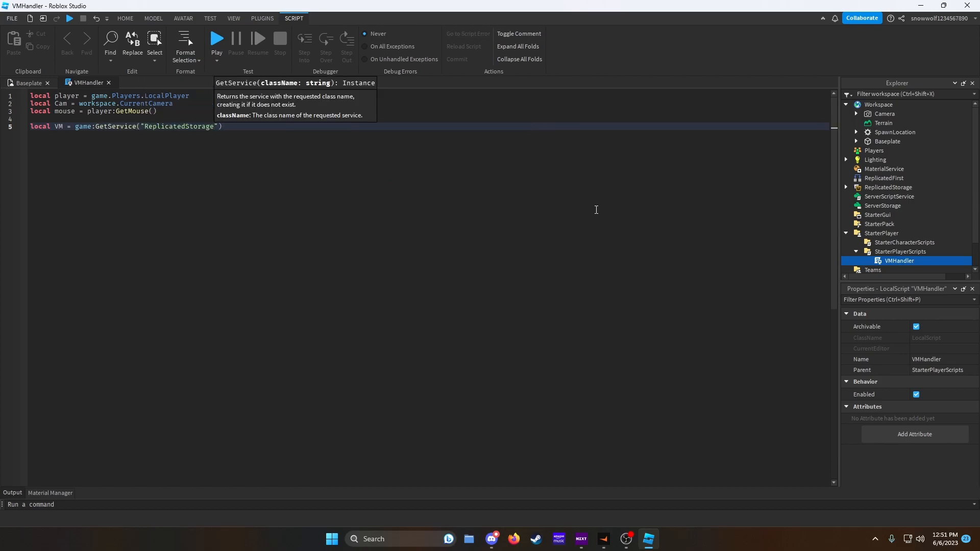
key("Right")
type(".VM:Cl")
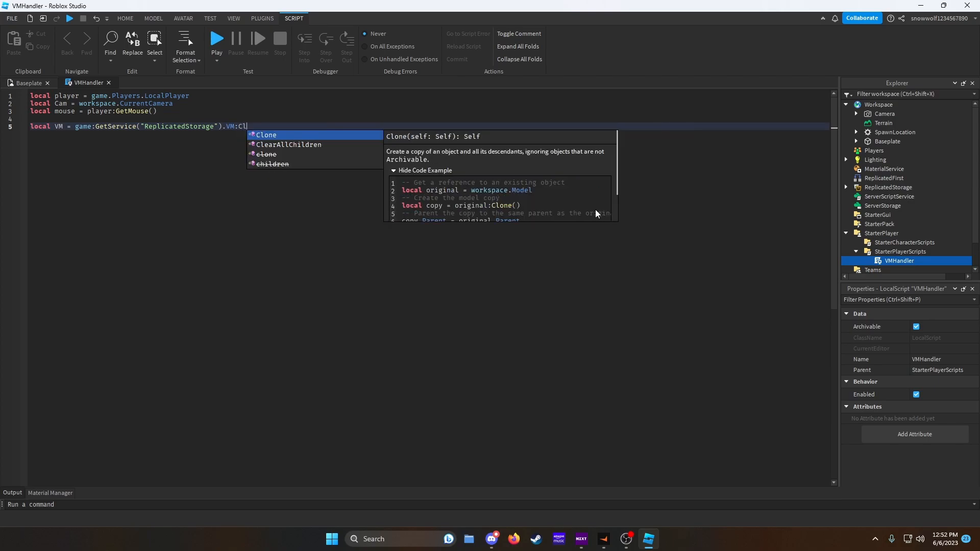
key("Tab")
type("(")
key("Return")
type("VM.Parent = Cam")
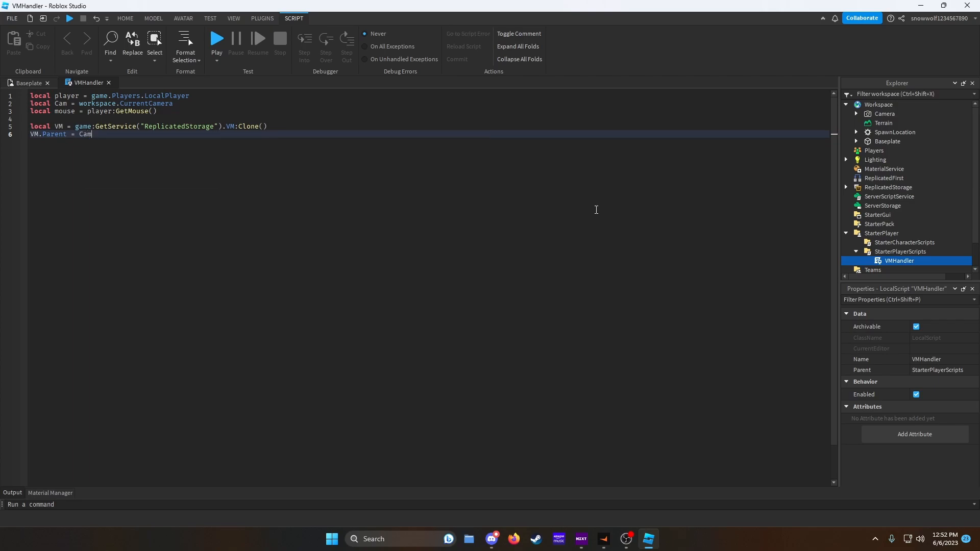
key("Return")
- Add a local RS variable for RunService at the top of the script
left_click(175, 113)
left_click(196, 98)
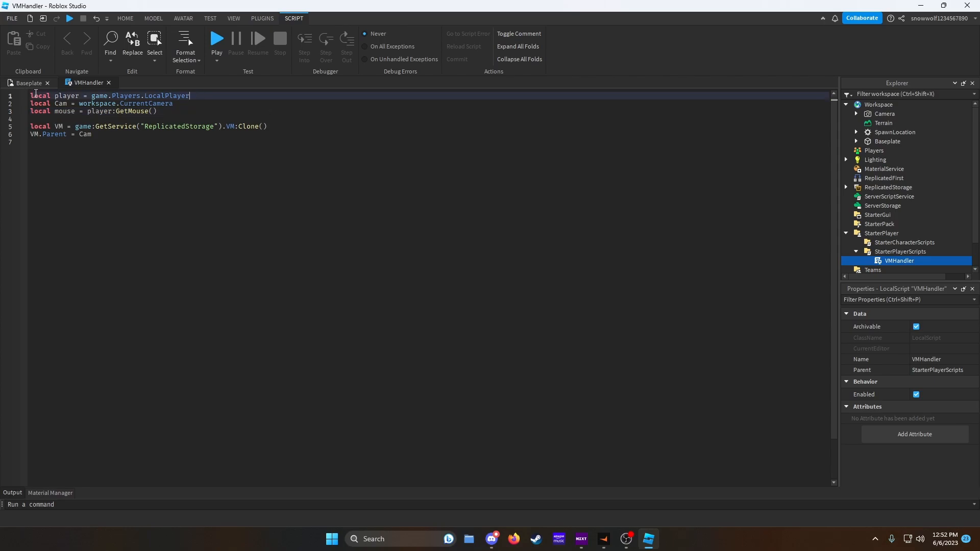
key("Return")
key("Up")
type("local R")
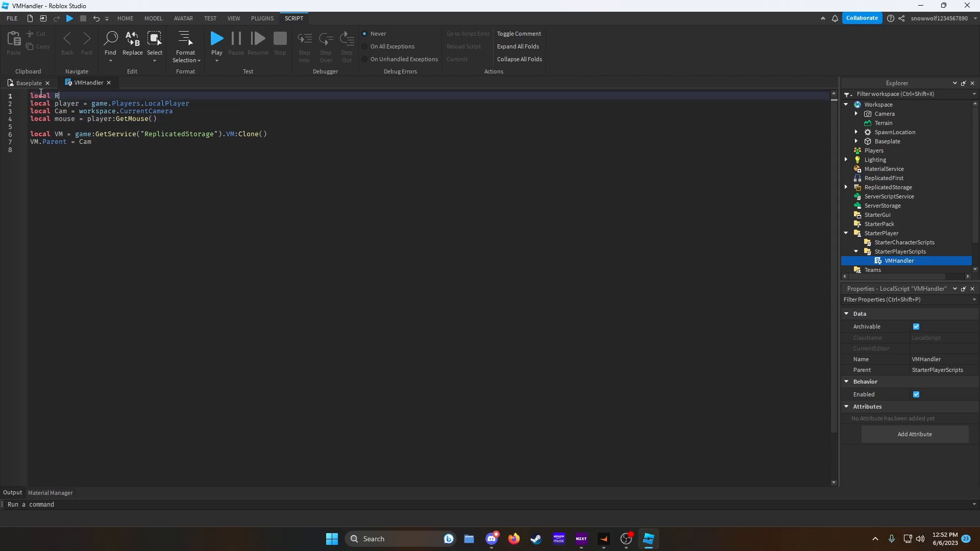
type("S = game:GetService(\"Ru")
key("Tab")
- Below the variables, start a RS.RenderStepped:Connect(function) block
left_click(111, 161)
key("Return")
key("Return")
type("RS.Re")
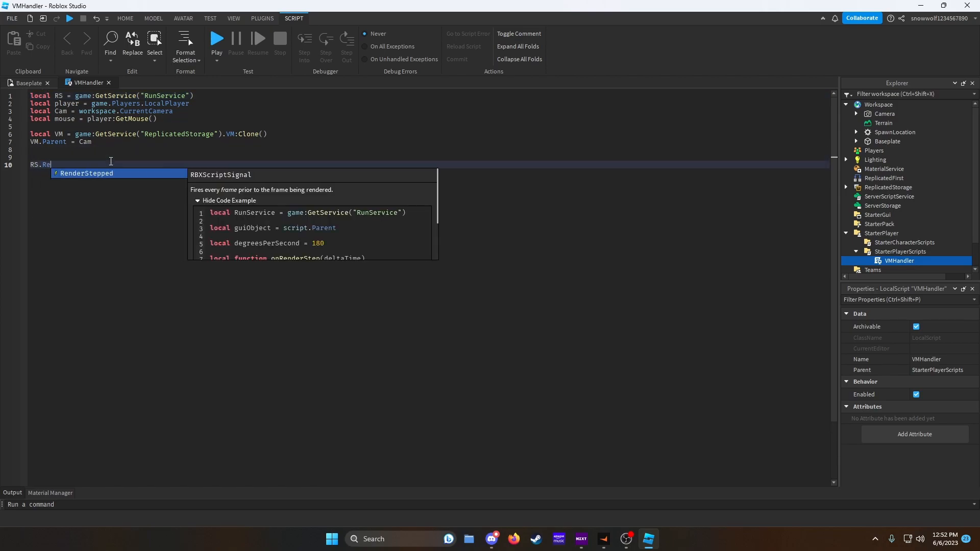
key("Tab")
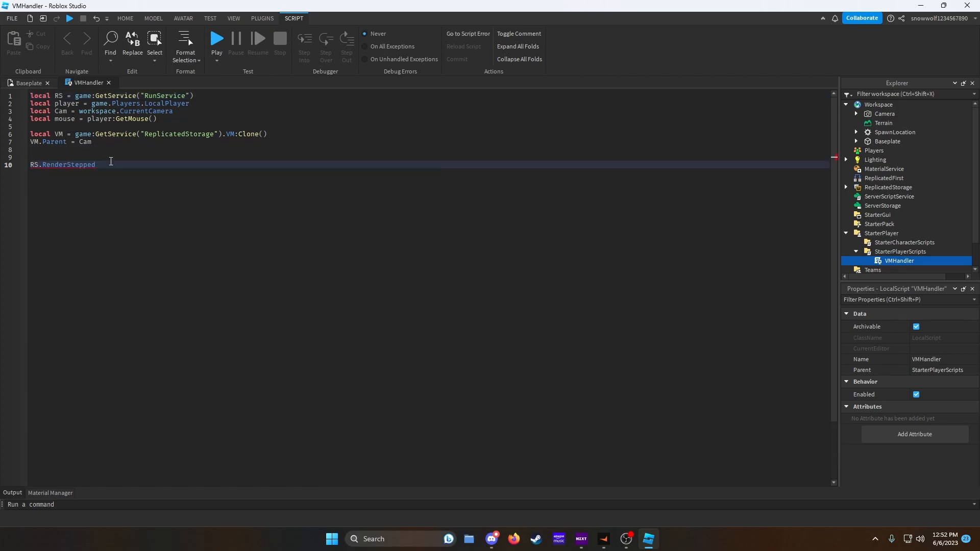
type(".")
key("BackSpace")
type(":Connect(function)")
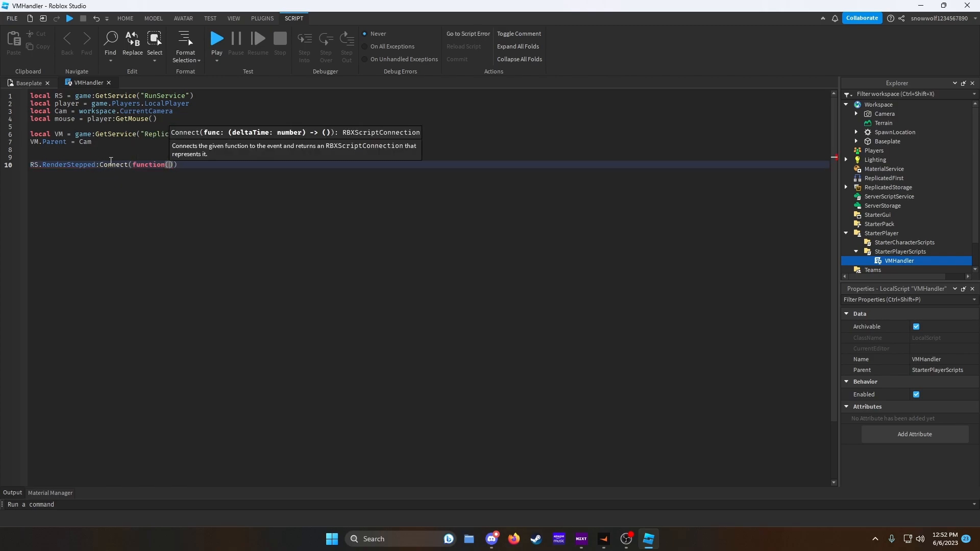
type("()")
- Complete the function and set VM.Head.CFrame = Cam.CFrame inside it so the viewmodel follows the camera each frame
key("Return")
type("VM.He")
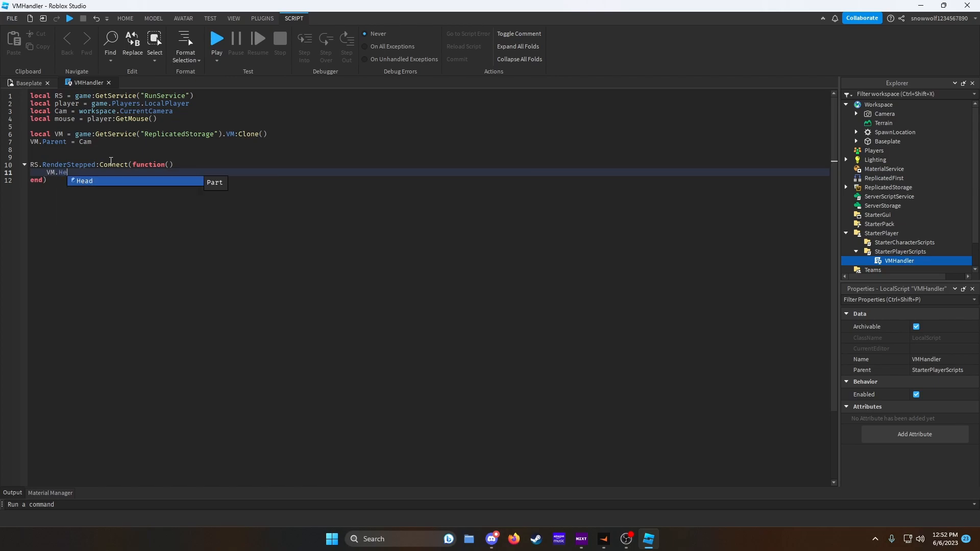
type("ad.CFrame = Cam.CFrame")
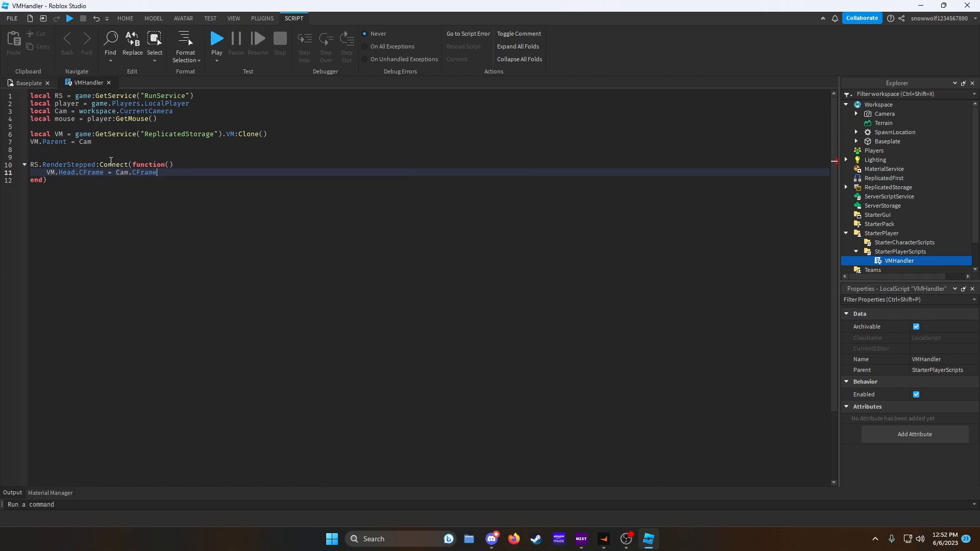
- Playtest the game to check the viewmodel follows the camera, then stop the test
left_click(10, 82)
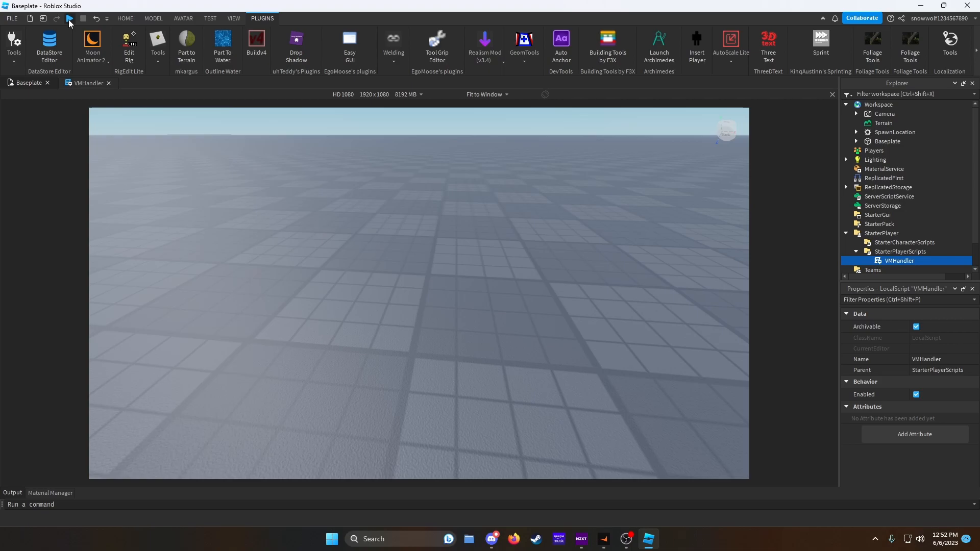
left_click(69, 19)
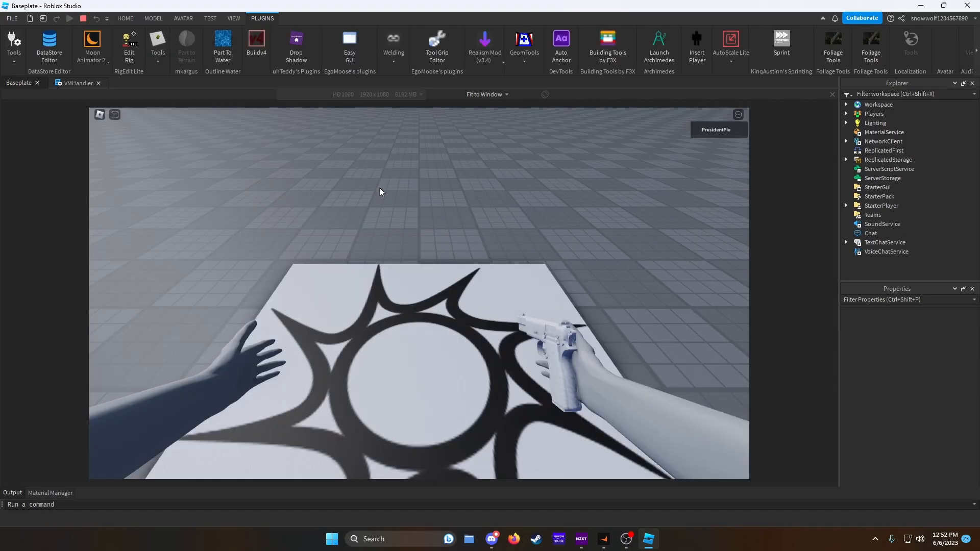
left_click(153, 18)
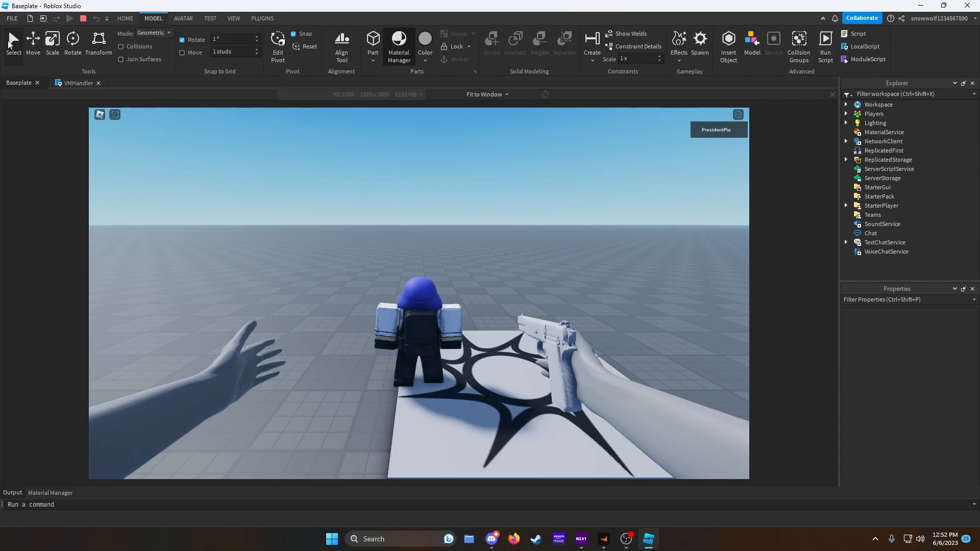
right_click_drag(537, 175, 506, 205)
key("s")
scroll(506, 205, "up", 8)
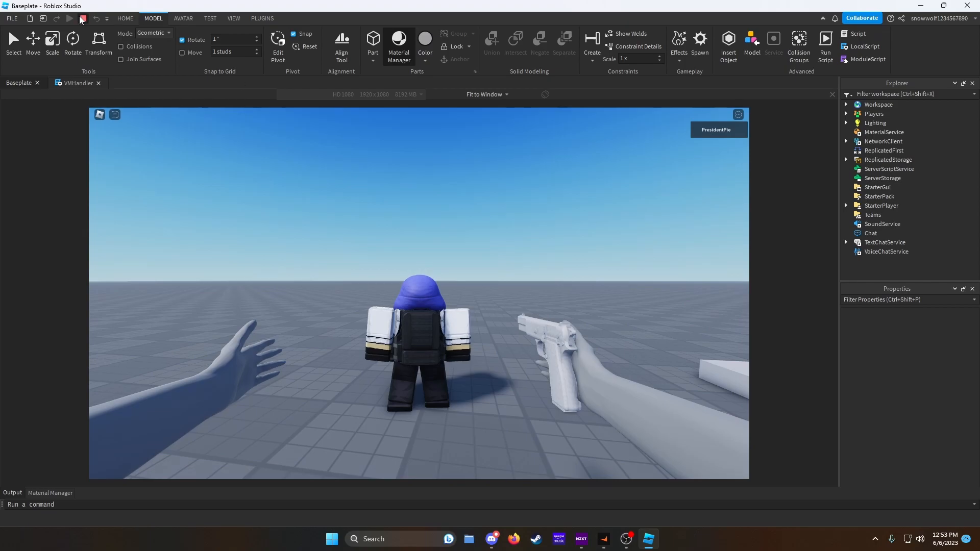
left_click(82, 19)
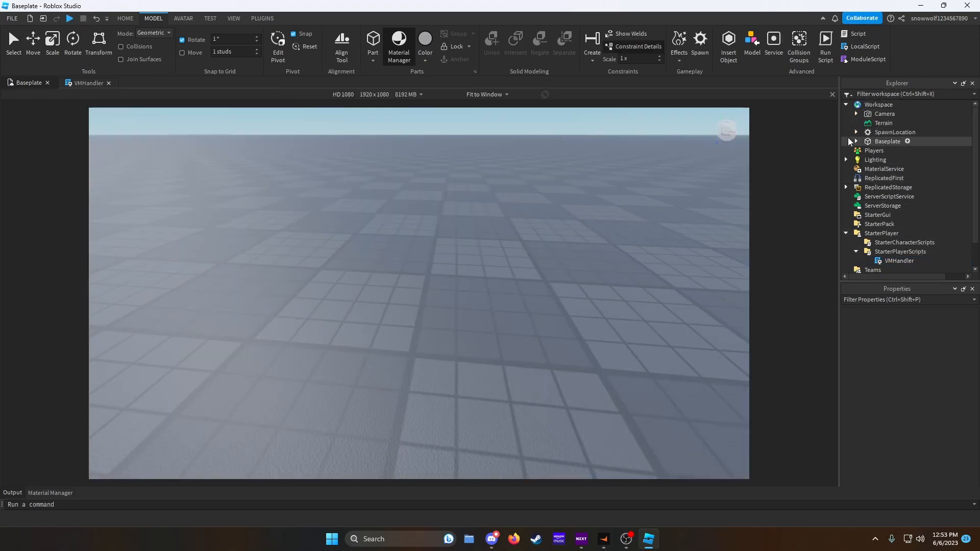
- Move VM from ReplicatedStorage into Workspace and expand its hierarchy to inspect the arms and pistol parts
left_click(846, 187)
left_click_drag(878, 206, 864, 105)
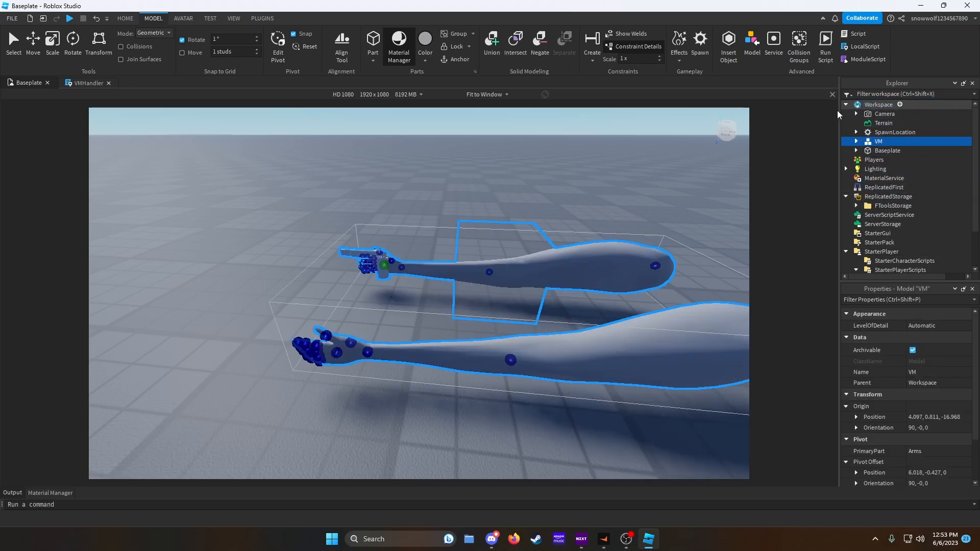
left_click(856, 142)
left_click(866, 169)
left_click_drag(916, 187, 890, 199)
left_click(494, 279)
scroll(588, 238, "up", 5)
right_click_drag(589, 238, 588, 239)
scroll(588, 240, "down", 3)
scroll(588, 240, "up", 3)
left_click_drag(902, 207, 907, 238)
right_click_drag(610, 243, 611, 243)
scroll(612, 242, "up", 4)
scroll(611, 242, "down", 4)
scroll(611, 242, "up", 3)
scroll(612, 243, "down", 3)
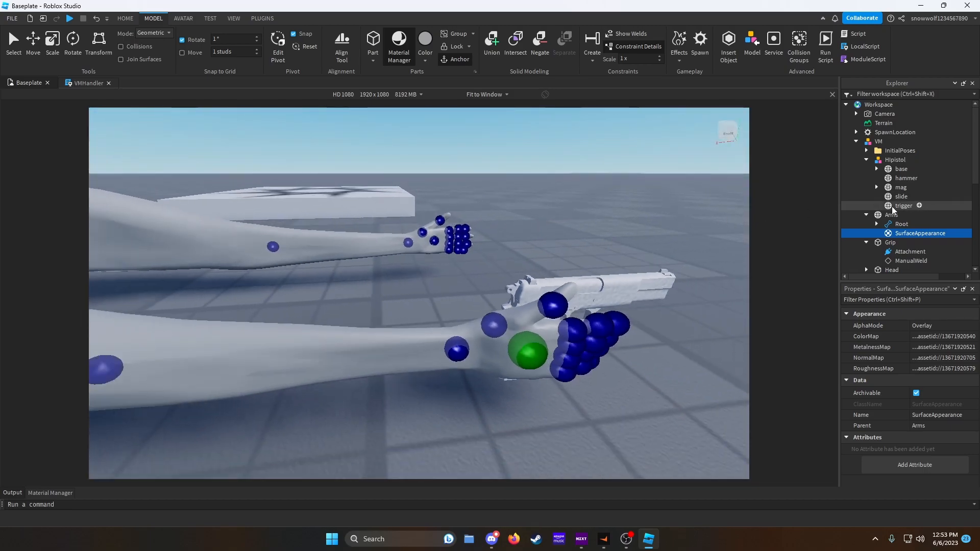
- Re-paste the ColorMap asset ID into the arms' SurfaceAppearance
left_click(866, 160)
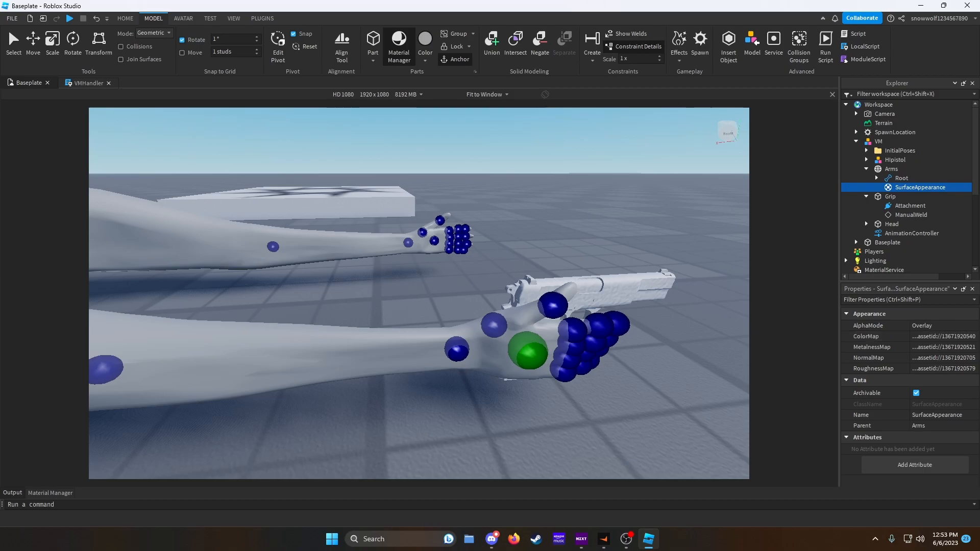
left_click(514, 539)
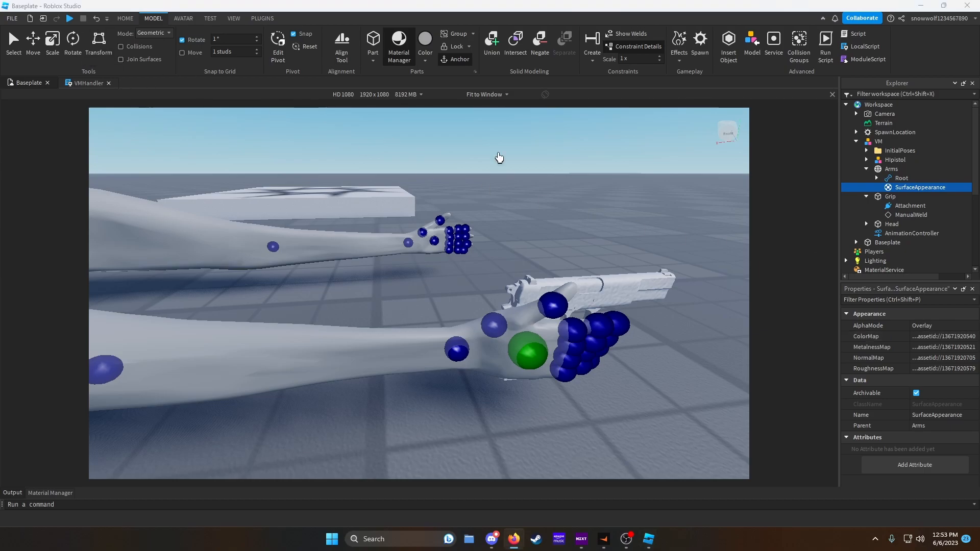
left_click(12, 18)
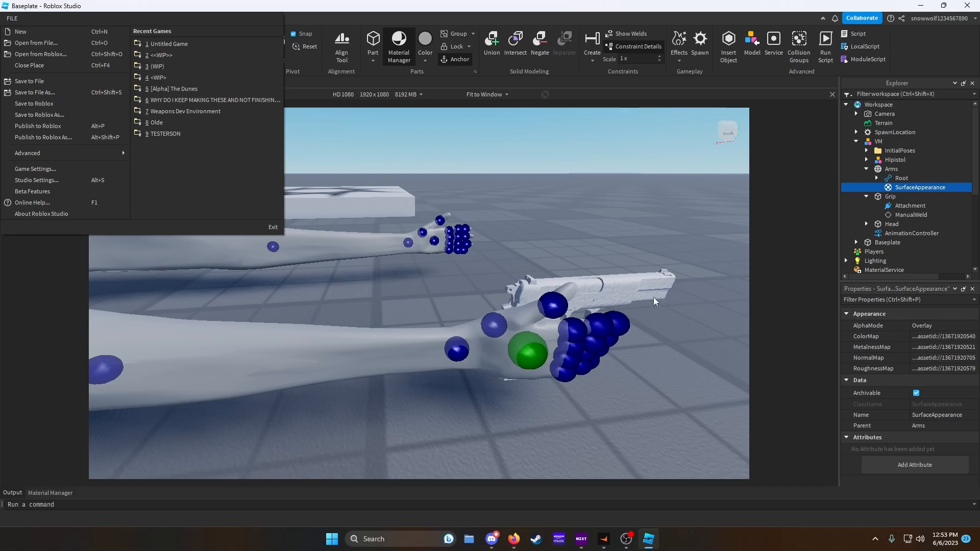
left_click(697, 251)
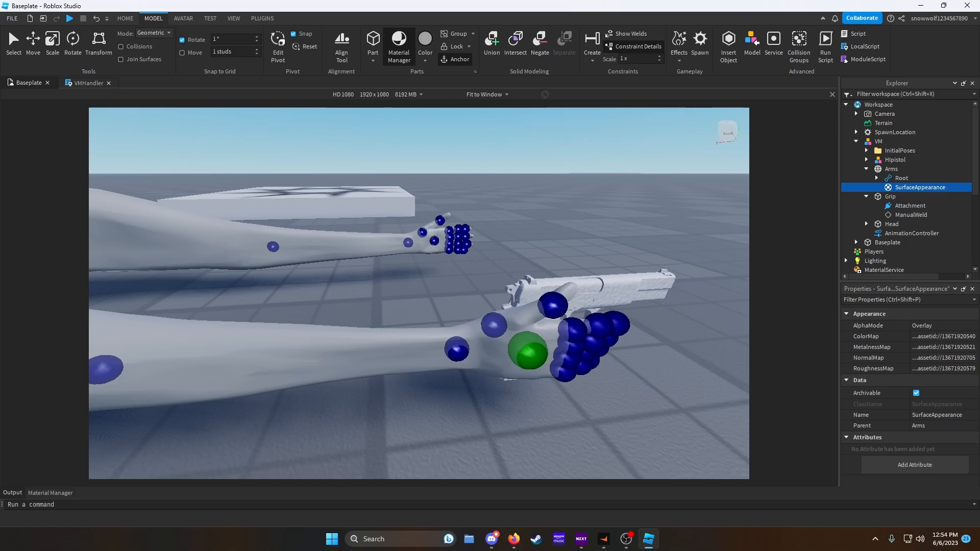
key("alt+Tab")
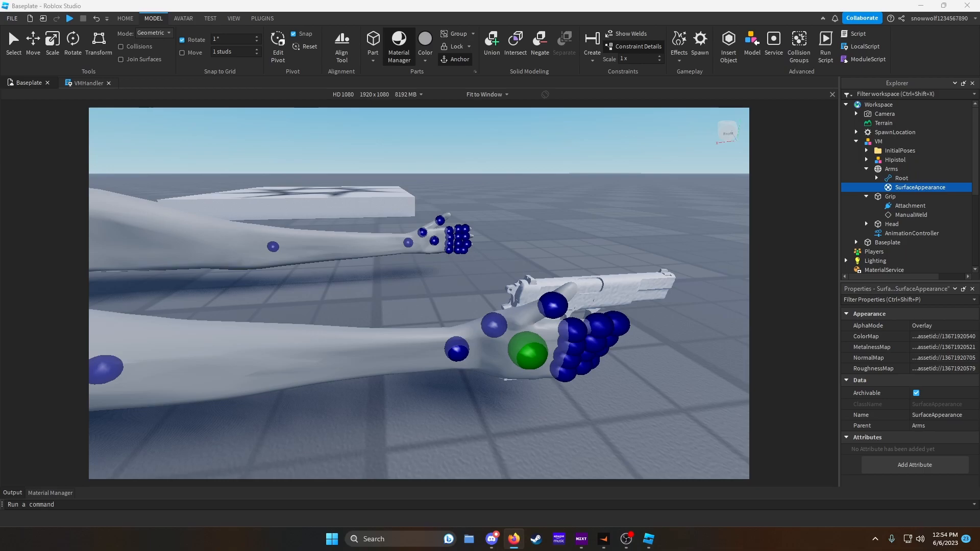
left_click(930, 337)
key("Return")
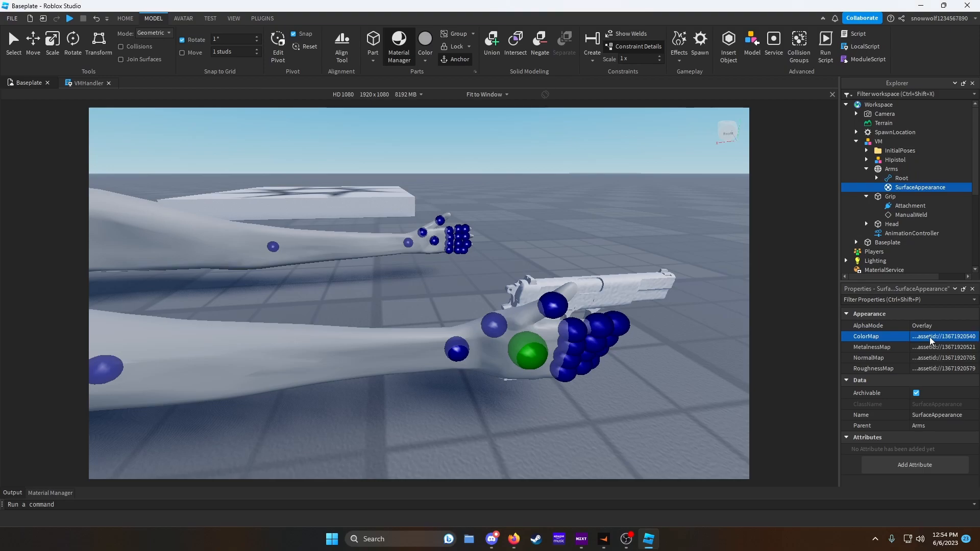
- Insert a SurfaceAppearance into the Hipistol's base part
right_click_drag(604, 277, 605, 276)
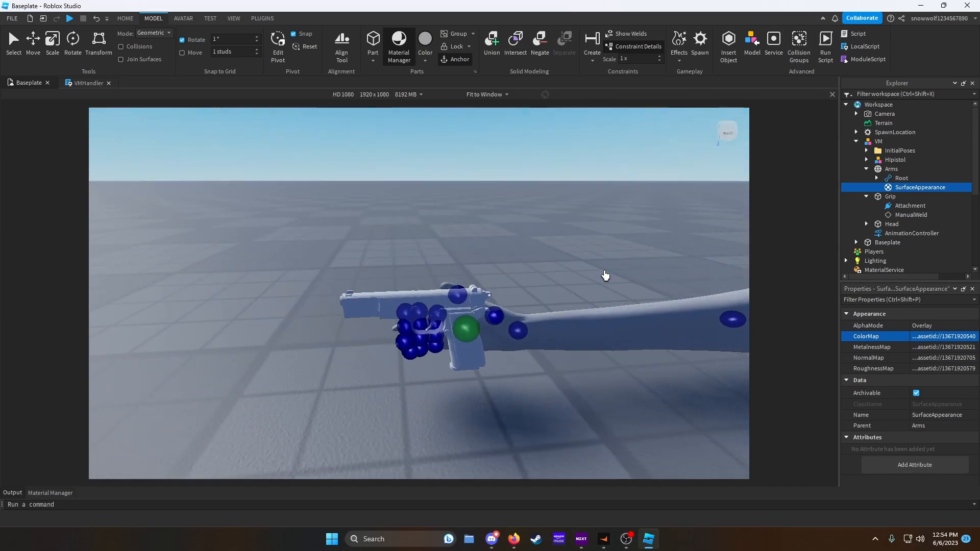
left_click(865, 169)
left_click(865, 178)
left_click(866, 159)
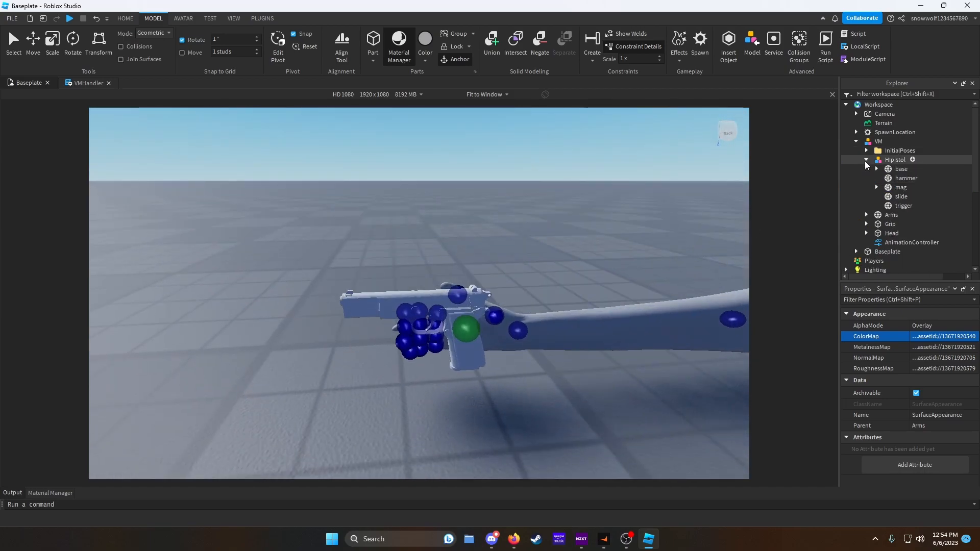
left_click(912, 169)
type("s")
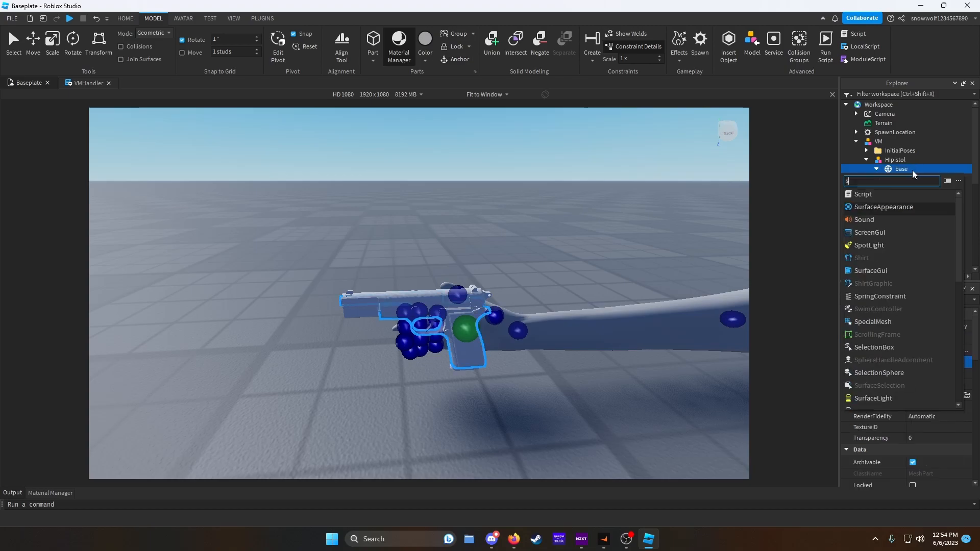
left_click(866, 208)
left_click(913, 180)
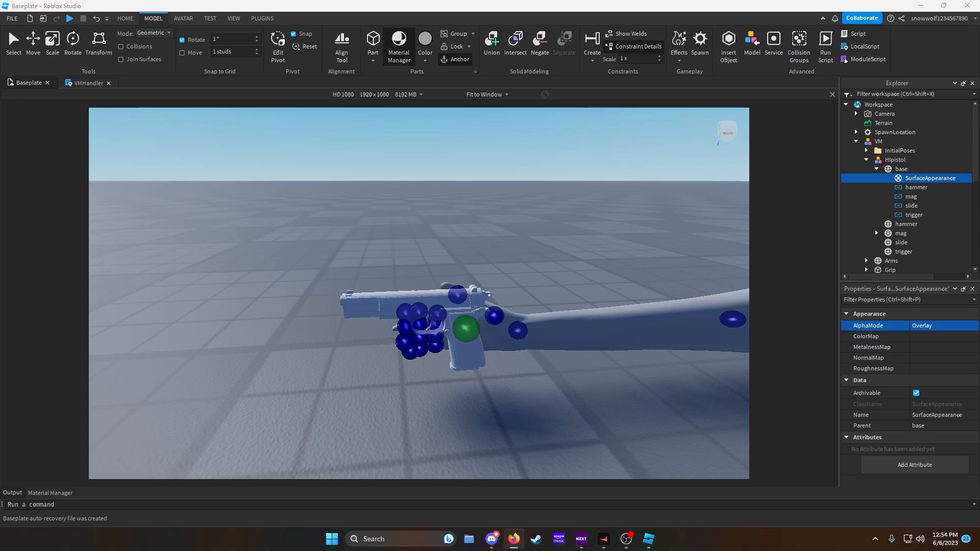
left_click(921, 337)
key("Return")
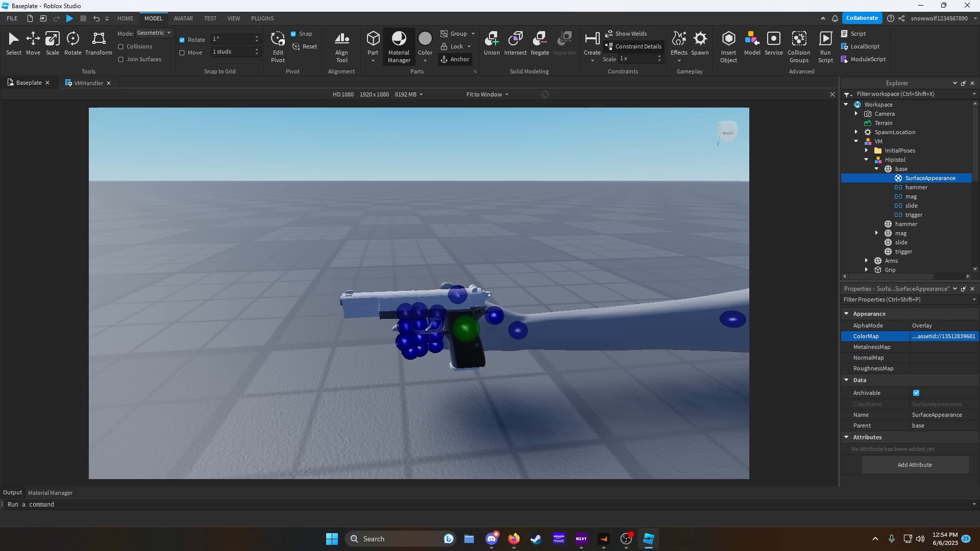
left_click(931, 349)
key("Return")
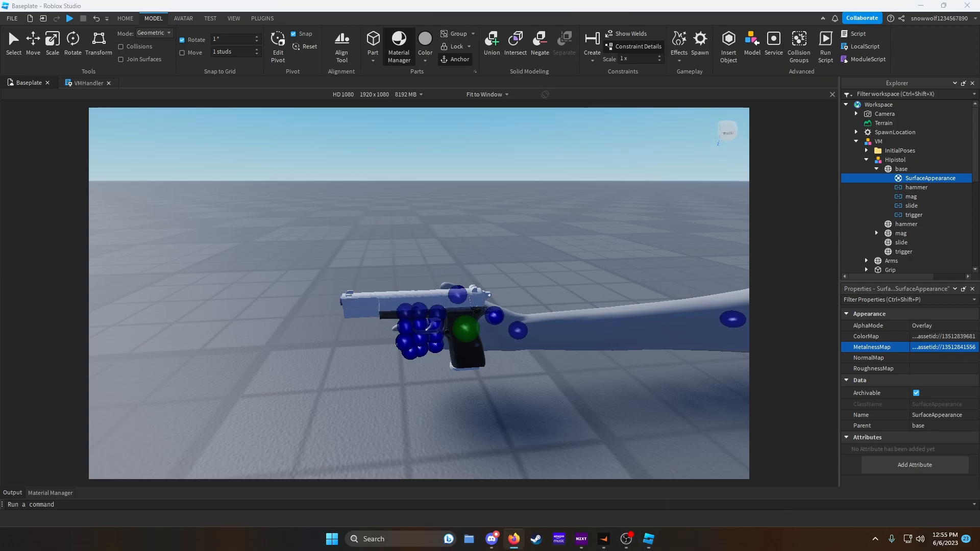
left_click(919, 359)
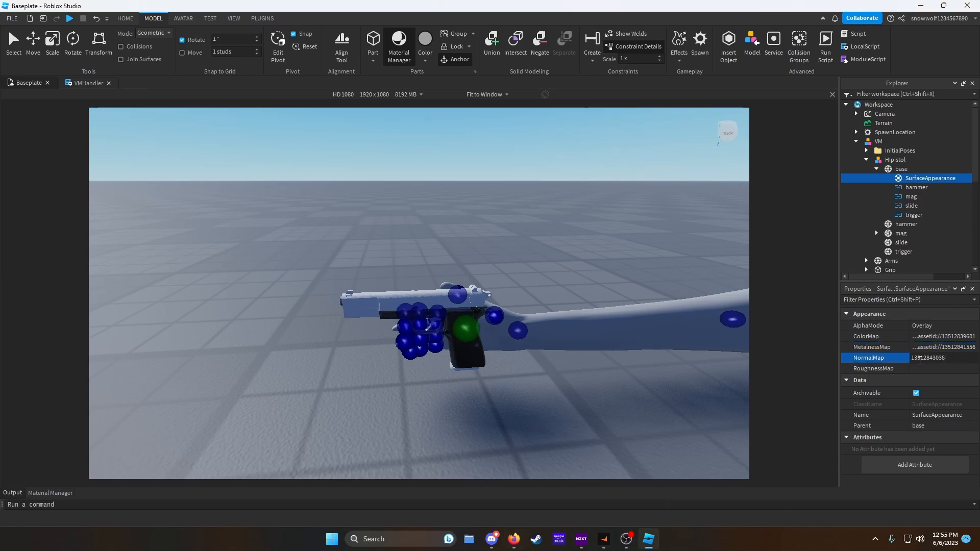
key("alt+Tab")
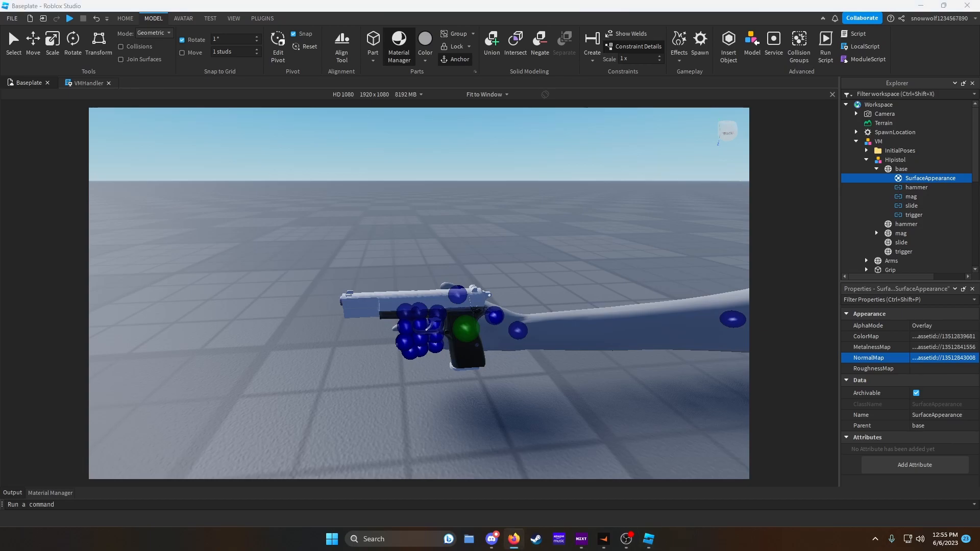
left_click(929, 368)
key("Return")
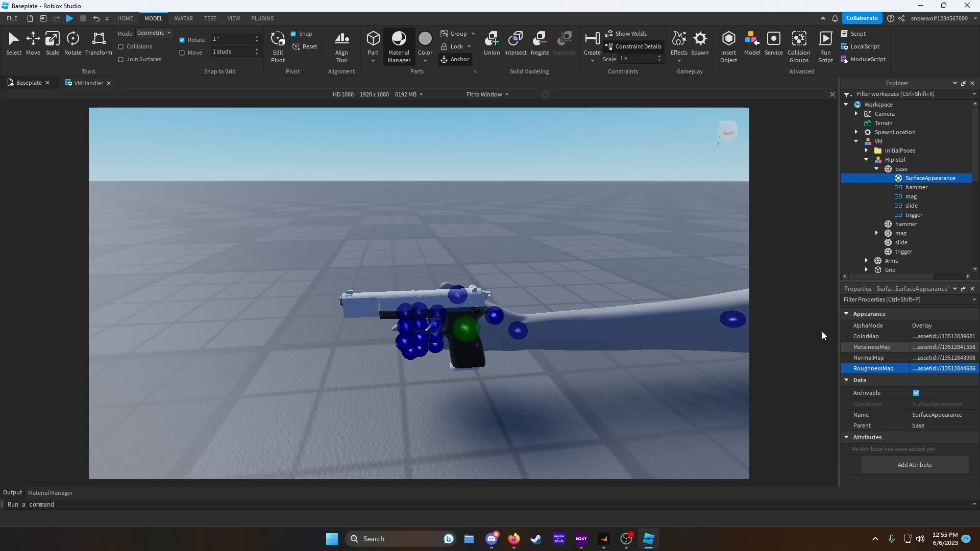
- Duplicate the textured SurfaceAppearance into the pistol's hammer, mag, bullet, slide and trigger parts
key("w")
right_click_drag(657, 371, 657, 370)
key("s")
key("w")
key("s")
key("d")
key("a")
key("s")
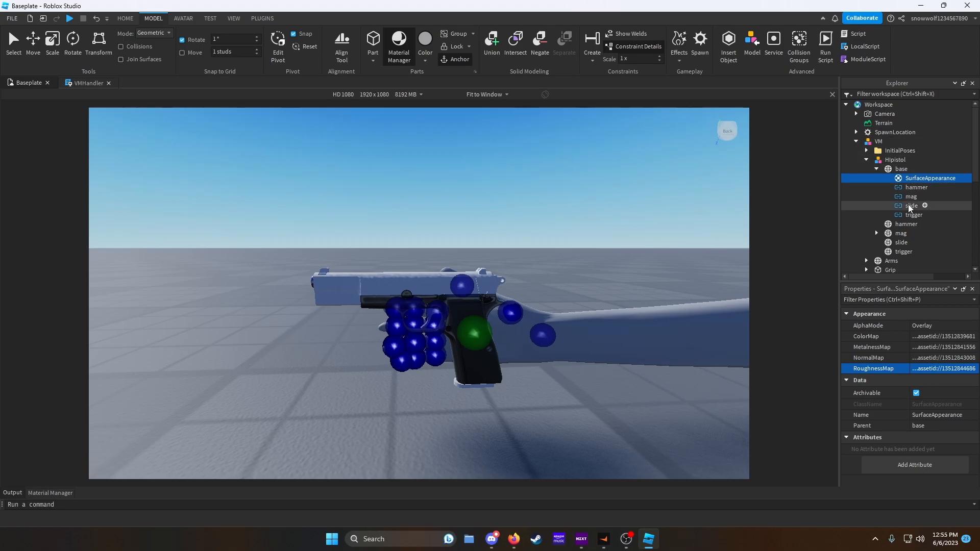
key("ctrl+d")
left_click_drag(909, 189, 901, 258)
key("ctrl+d")
key("ctrl+d")
key("ctrl+d")
left_click(876, 251)
left_click(876, 233)
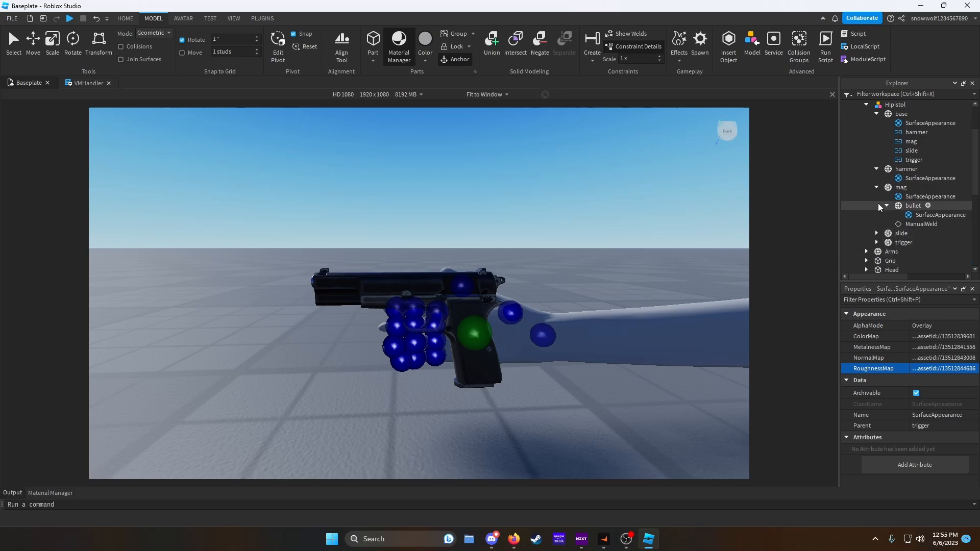
- Insert a new Part into Workspace and scale it down to a small block
left_click(876, 187)
left_click(876, 168)
left_click(876, 114)
left_click(866, 105)
scroll(866, 126, "up", 2)
left_click(856, 141)
right_click_drag(555, 180, 558, 185)
left_click(373, 42)
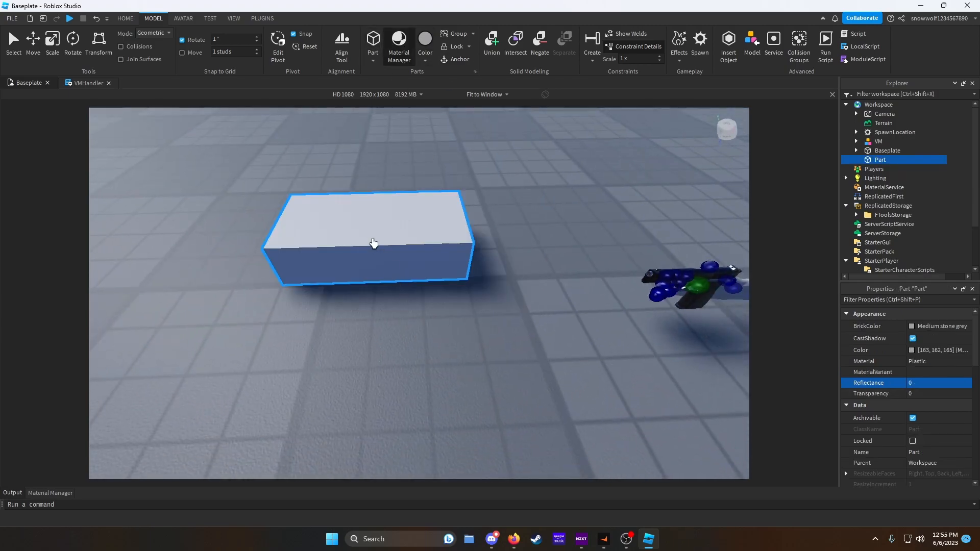
left_click_drag(393, 234, 410, 238)
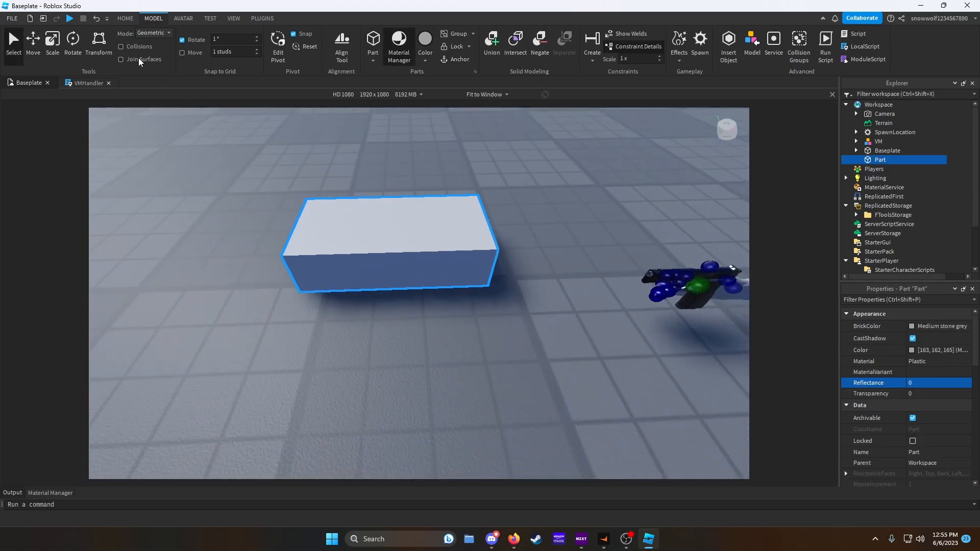
left_click(57, 48)
left_click_drag(503, 233, 367, 245)
left_click_drag(325, 288, 324, 261)
key("a")
right_click_drag(407, 252, 407, 248)
left_click_drag(407, 248, 403, 313)
right_click_drag(458, 312, 459, 315)
- Add a ParticleEmitter to the new part
key("w")
key("a")
left_click(892, 160)
type("parti")
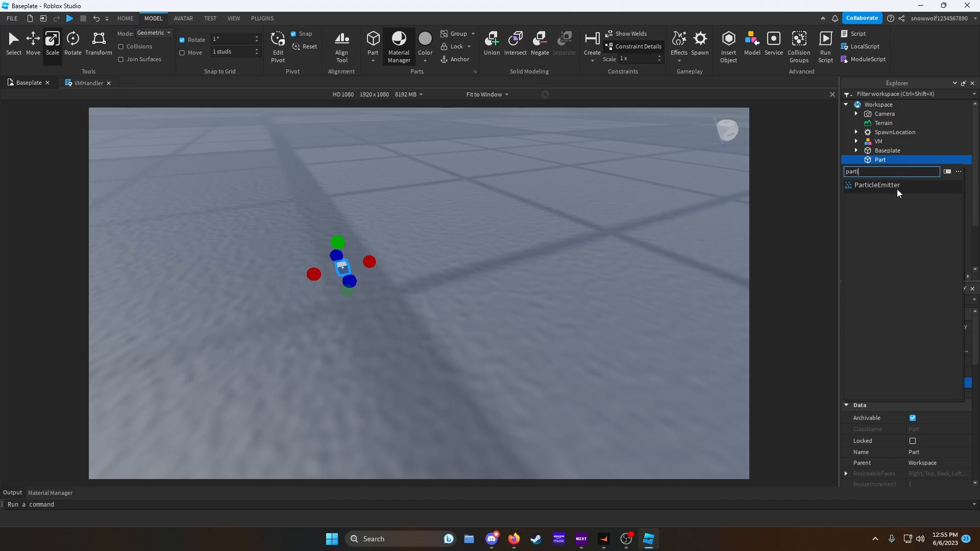
left_click(897, 190)
- Switch to the browser and browse the development items on the Roblox creator dashboard
right_click_drag(562, 196, 535, 199)
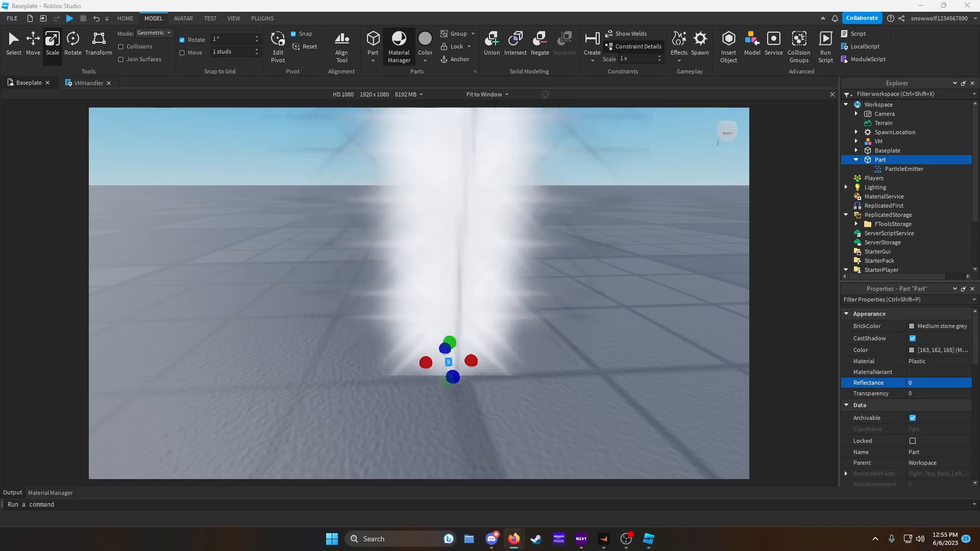
left_click_drag(979, 108, 428, 104)
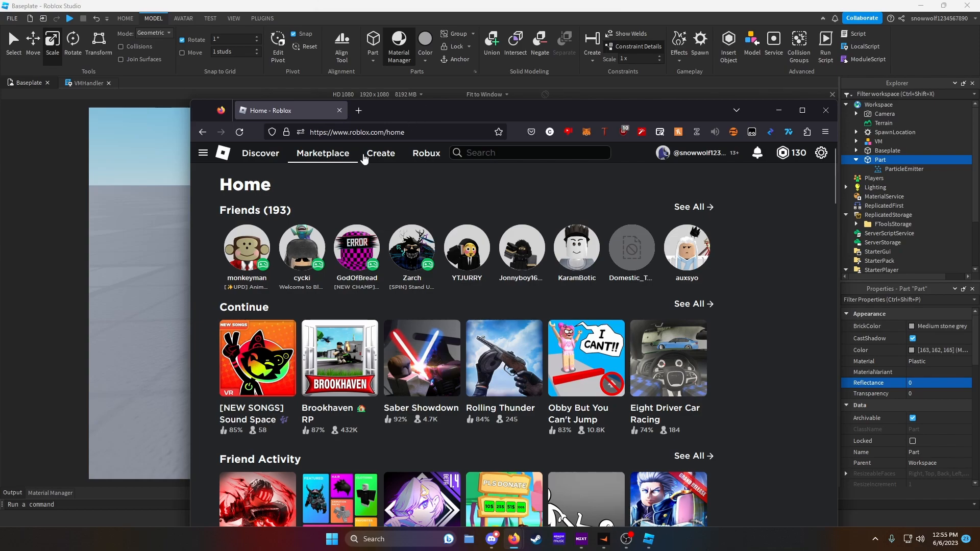
left_click(383, 155)
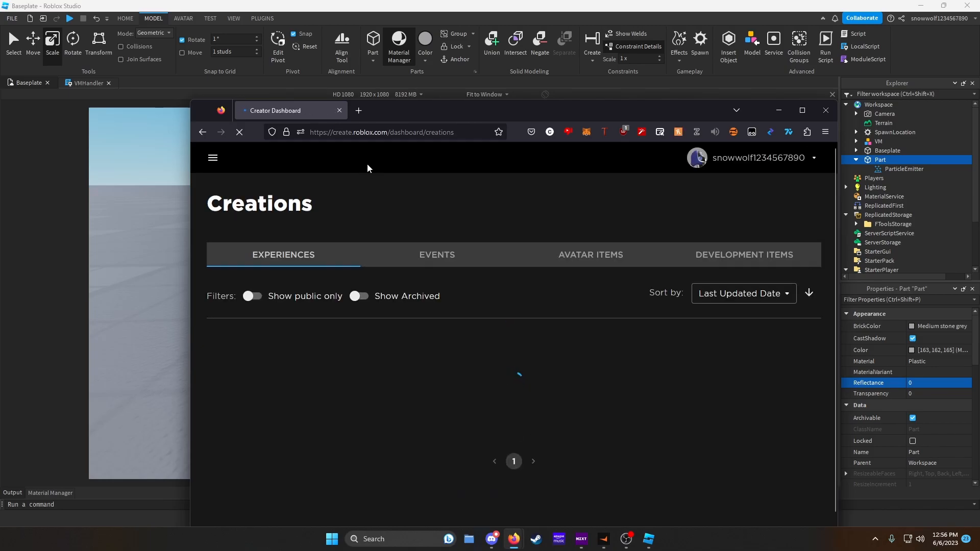
left_click(218, 164)
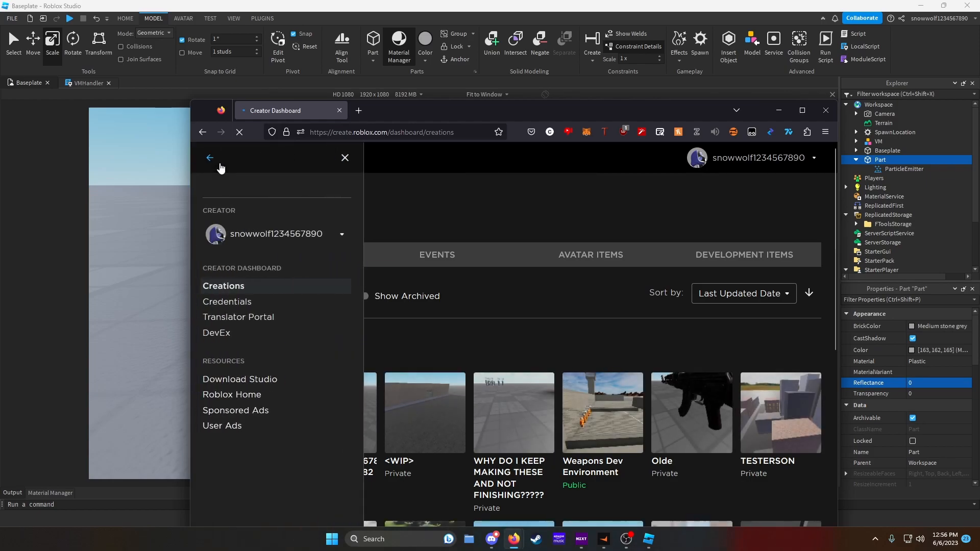
left_click(211, 159)
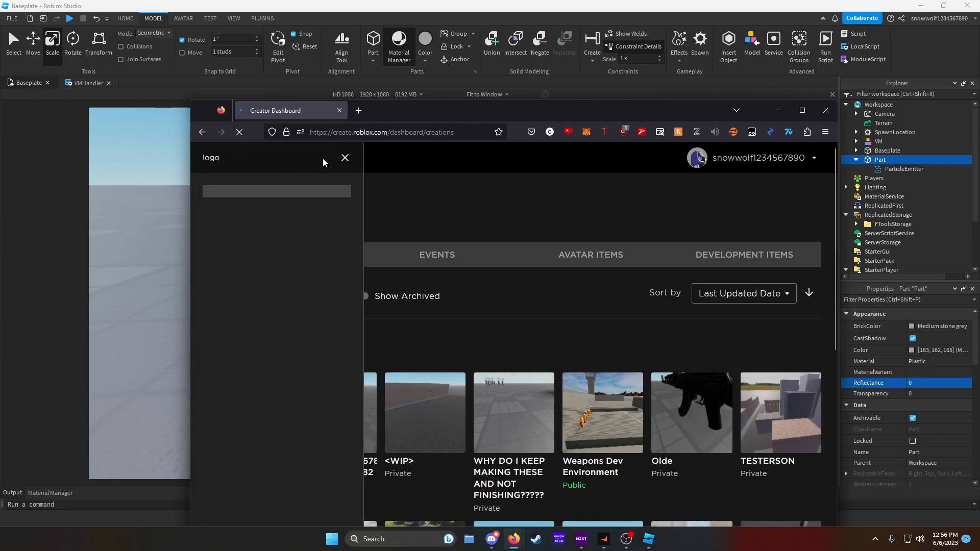
left_click(344, 158)
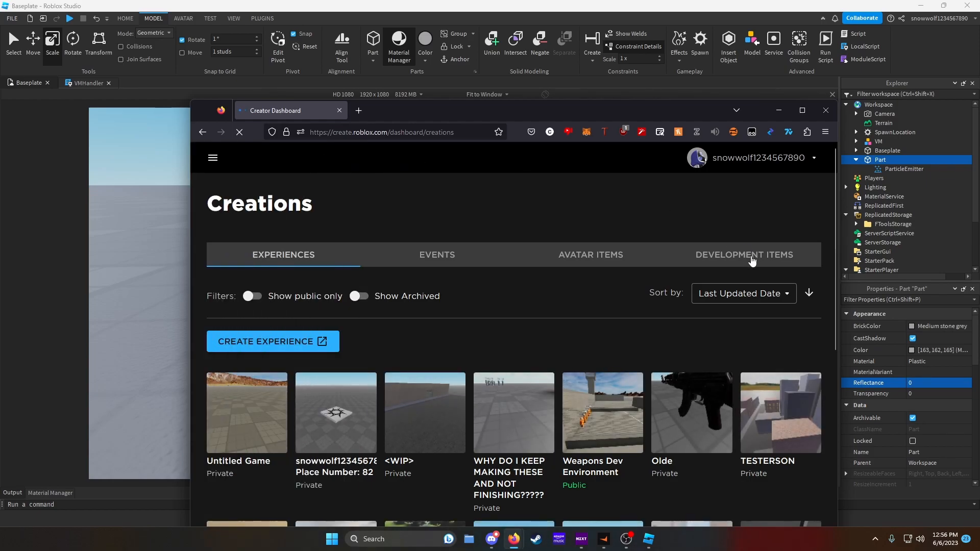
left_click(750, 260)
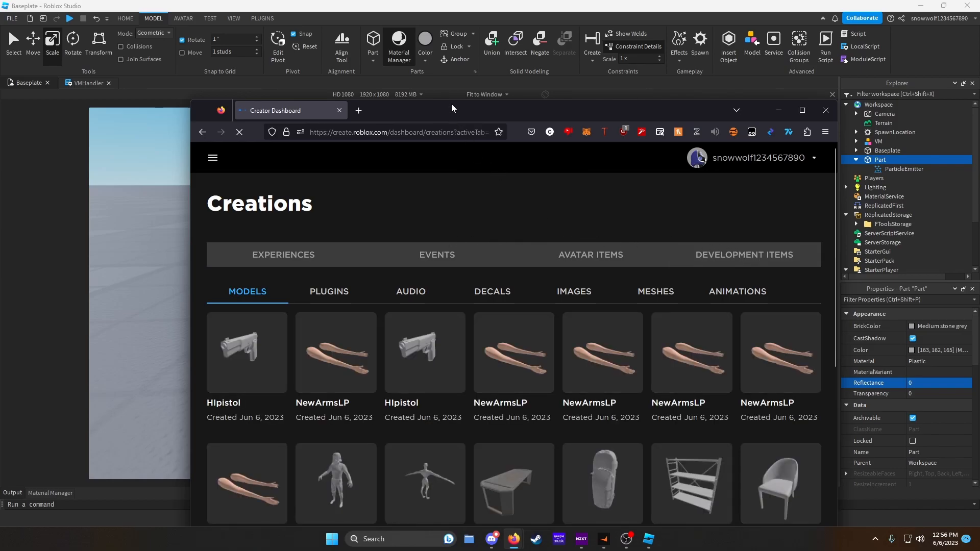
left_click_drag(451, 115, 979, 286)
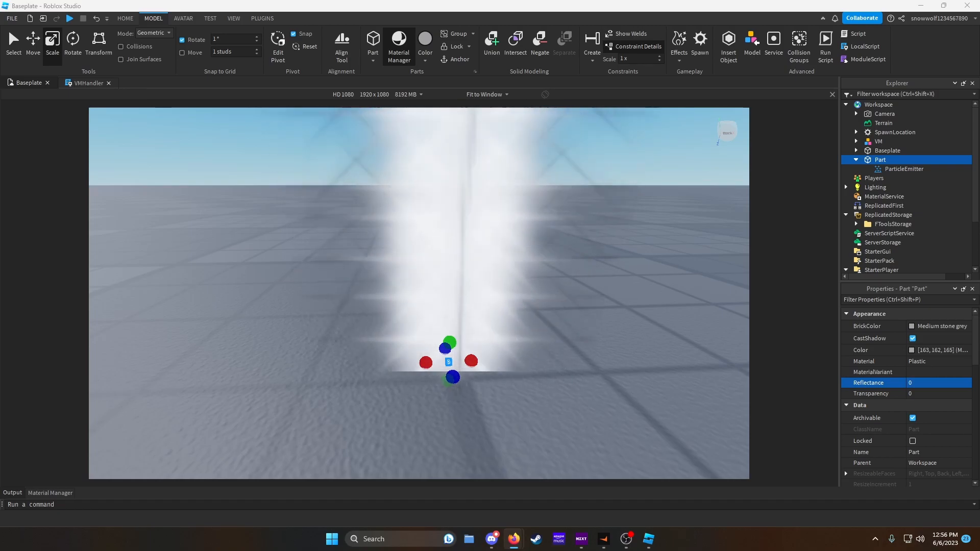
left_click_drag(979, 264, 546, 82)
- Search the marketplace images for particle and open the Smoke Particle decal
left_click(490, 153)
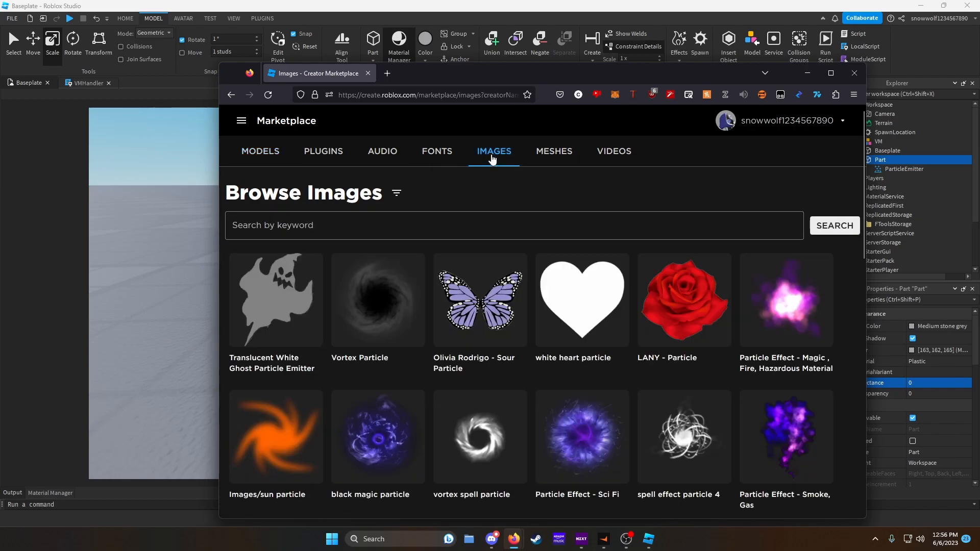
scroll(658, 309, "down", 7)
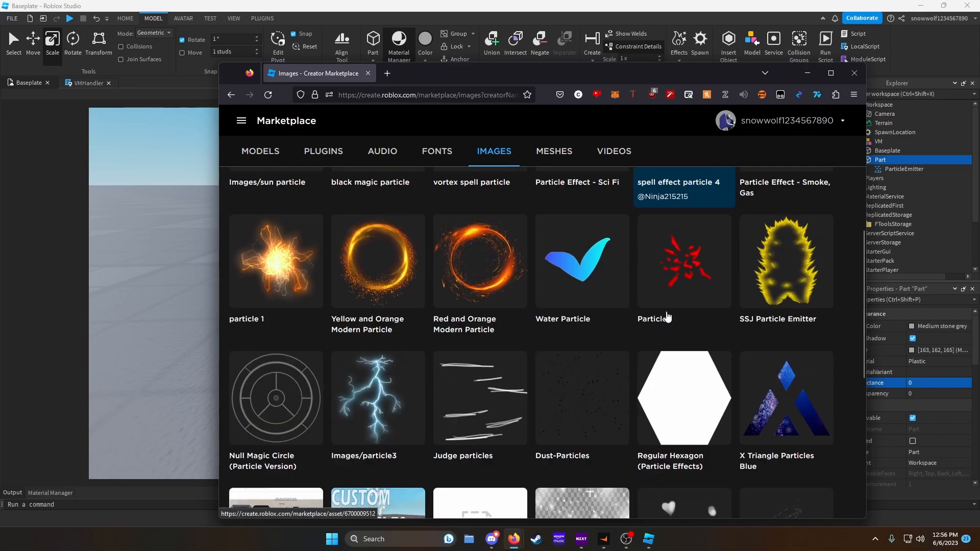
scroll(665, 313, "down", 3)
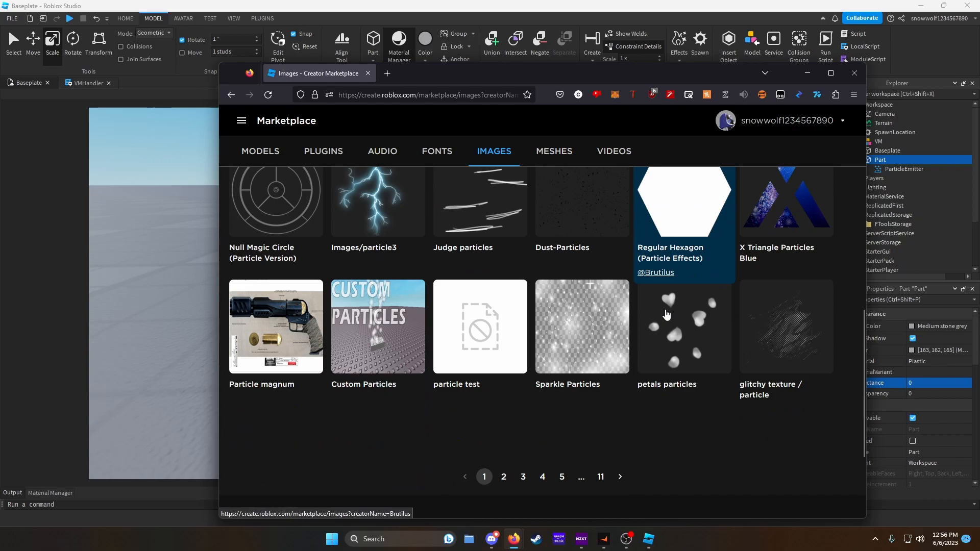
left_click(506, 476)
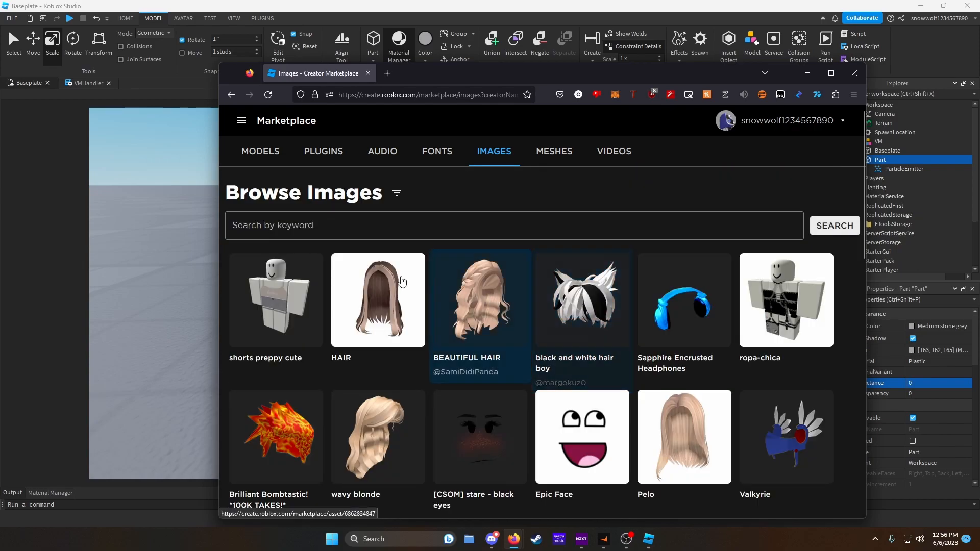
left_click(341, 232)
type("particle")
key("Return")
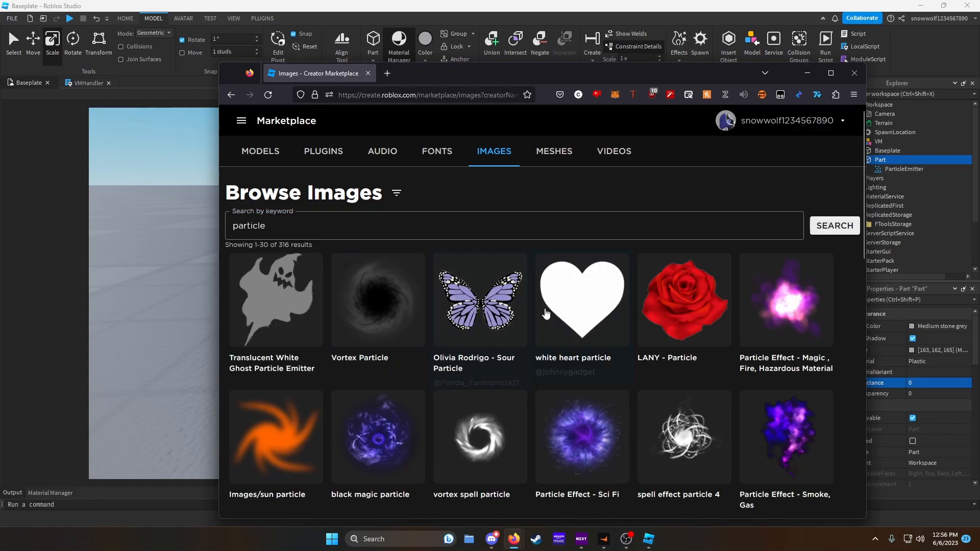
scroll(538, 308, "down", 3)
scroll(537, 308, "down", 5)
scroll(561, 408, "down", 2)
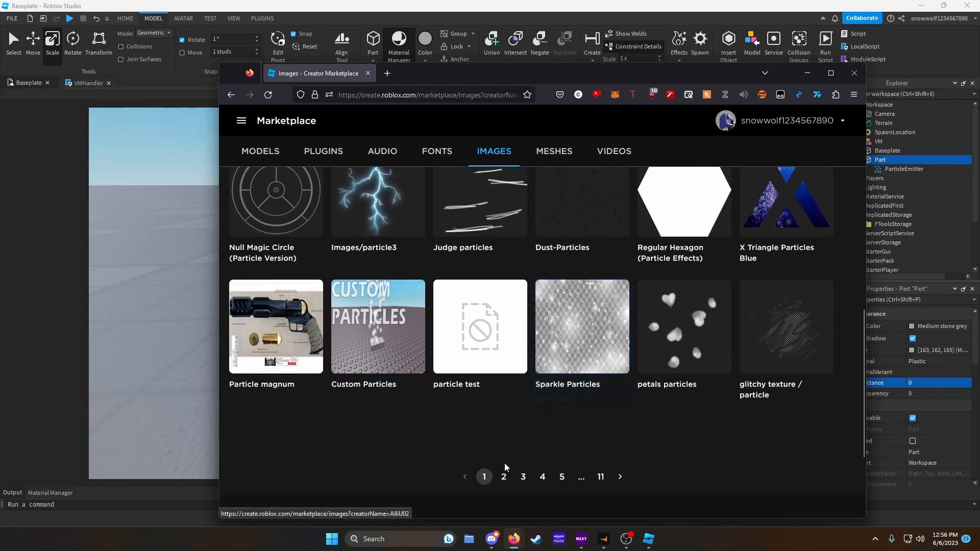
left_click(503, 476)
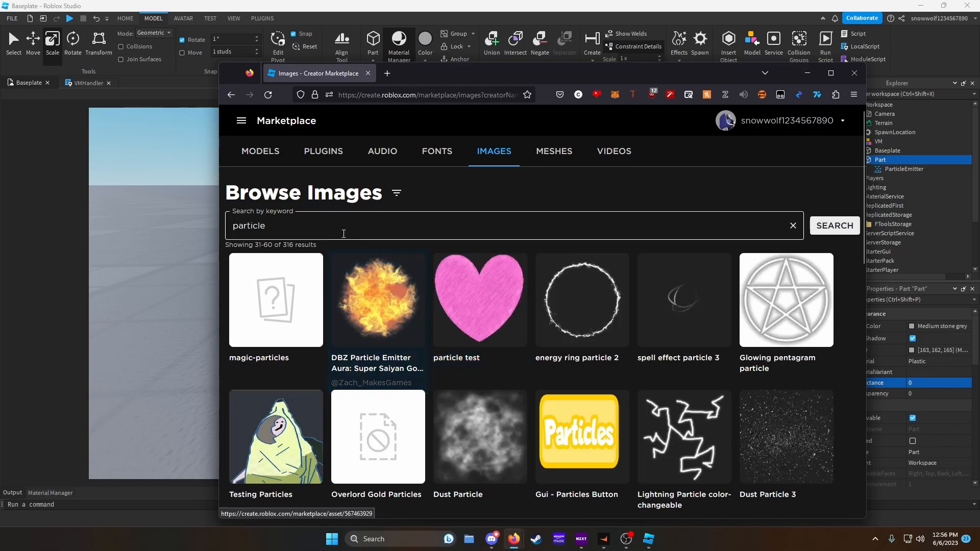
scroll(504, 332, "down", 6)
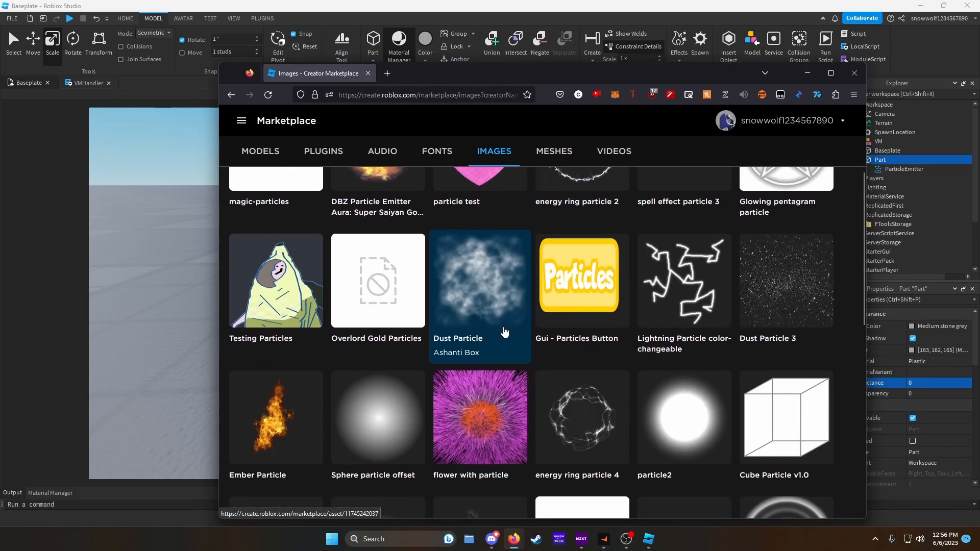
scroll(500, 330, "down", 3)
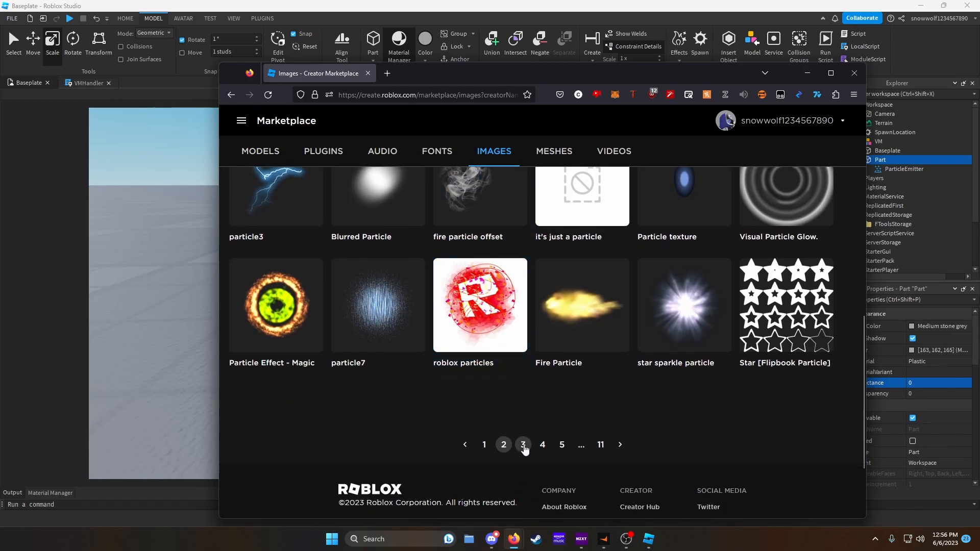
left_click(525, 445)
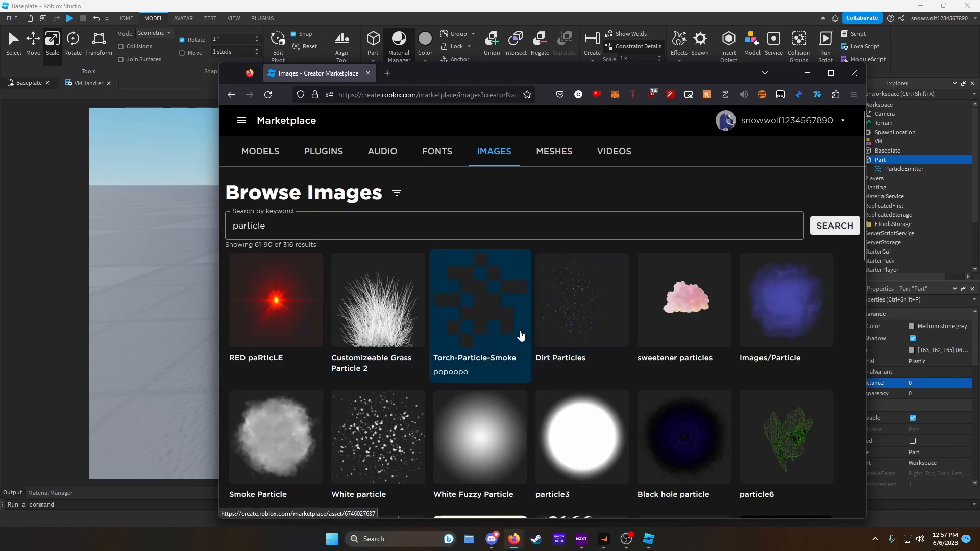
scroll(397, 322, "down", 1)
left_click(291, 375)
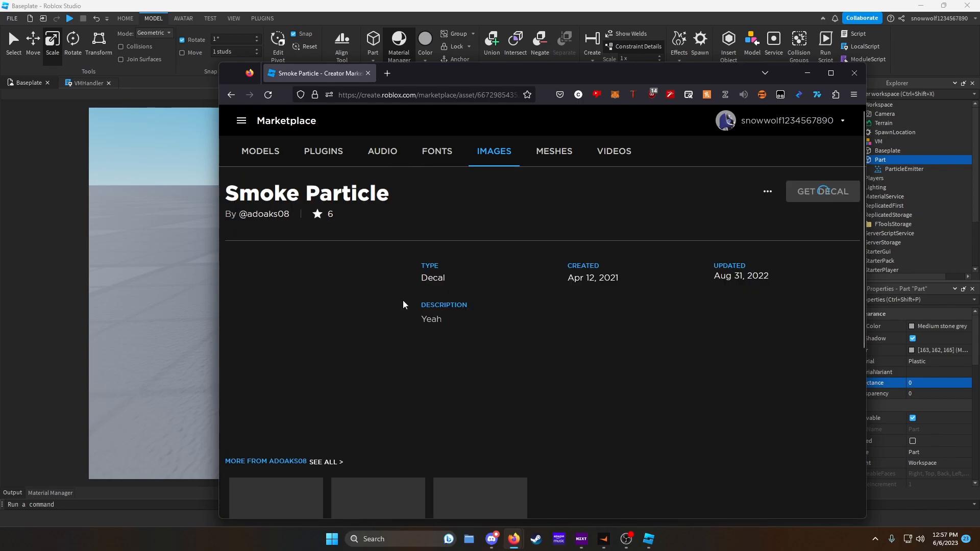
- Copy the Smoke Particle asset ID and paste it as the ParticleEmitter's Texture
left_click_drag(477, 96, 512, 96)
right_click(515, 97)
left_click(548, 167)
left_click(122, 235)
left_click(903, 169)
left_click(929, 392)
key("ctrl+v")
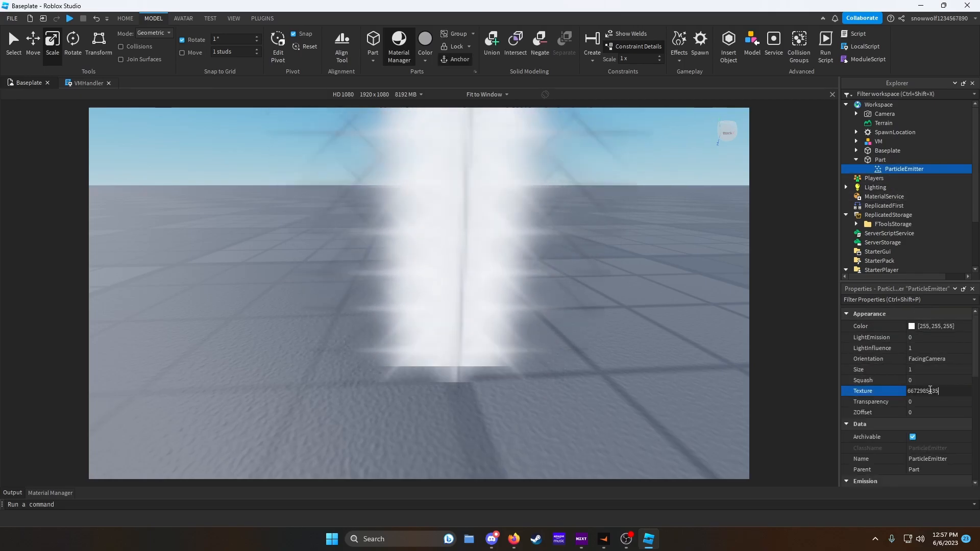
key("Return")
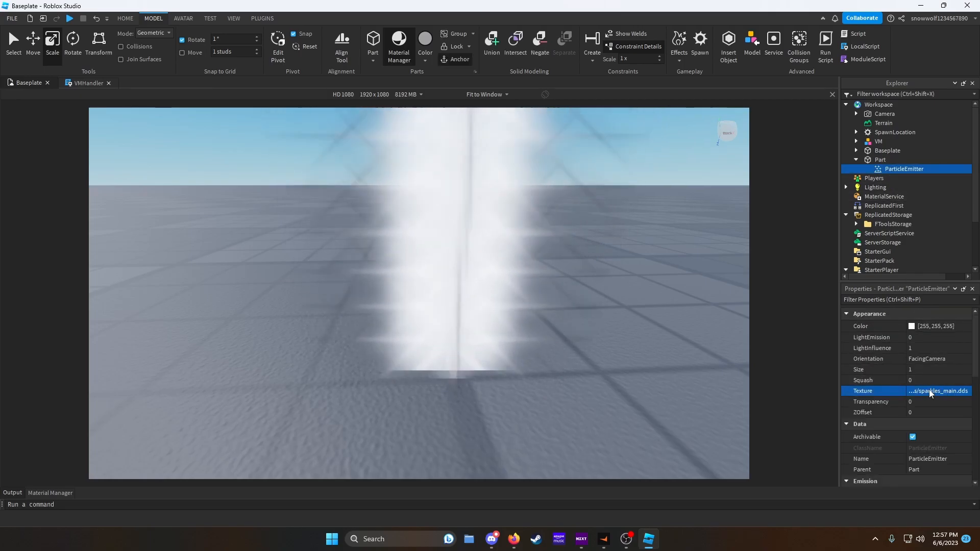
- Set the particle emitter's Color to orange [255, 119, 0]
left_click(911, 327)
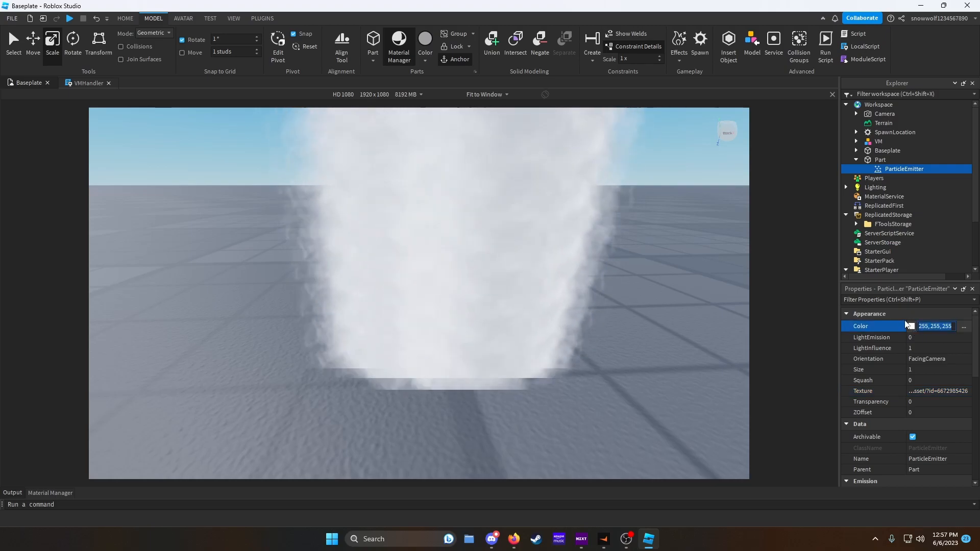
left_click(587, 180)
left_click_drag(587, 164, 586, 163)
left_click(556, 358)
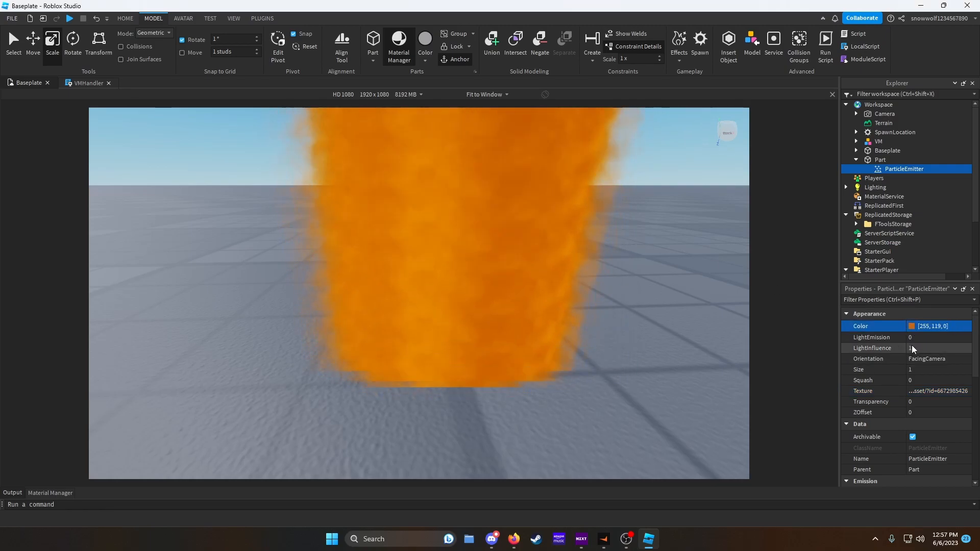
- Set the emitter's LightEmission to 1
left_click(934, 339)
left_click_drag(943, 341, 971, 338)
scroll(666, 324, "down", 5)
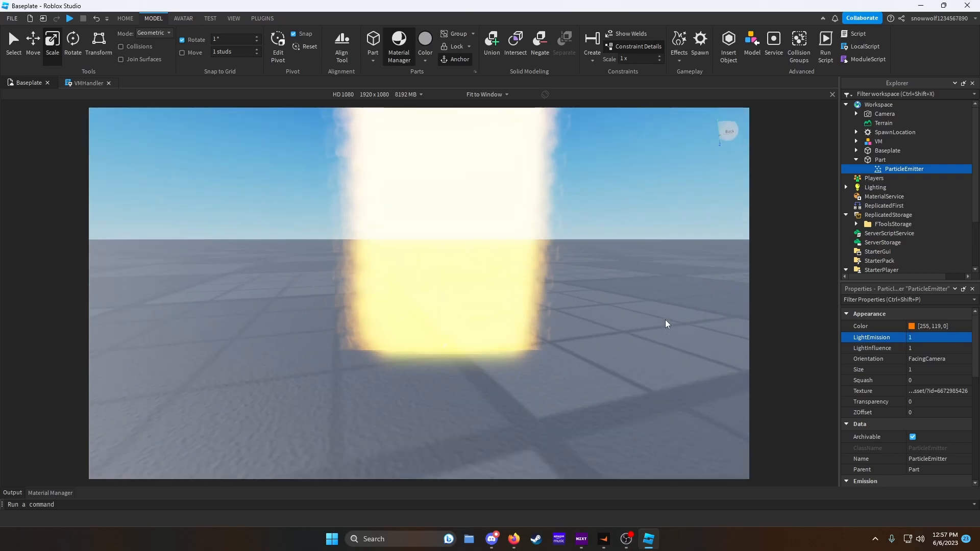
scroll(665, 323, "down", 3)
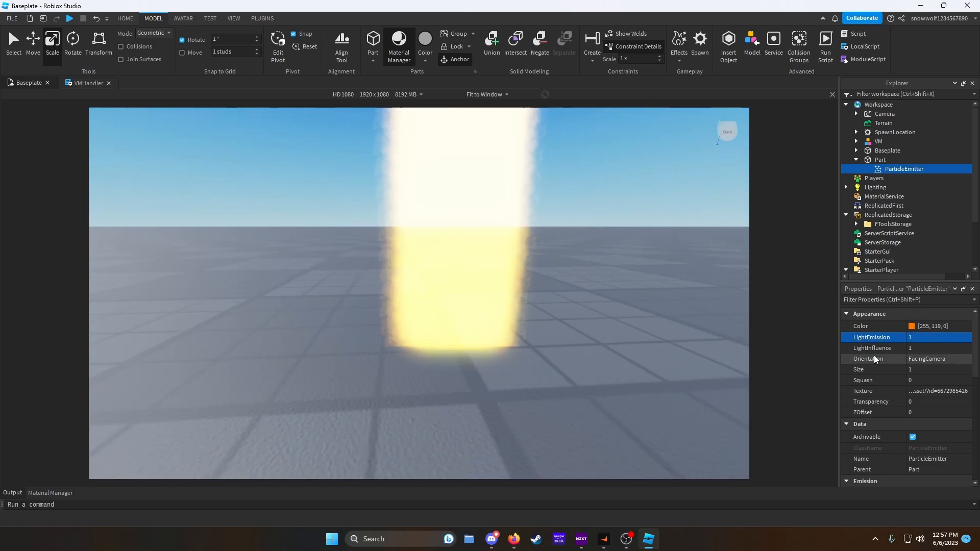
- Shape the emitter's Size curve to rise from 0 to 0.625 at mid-life and fall back to 0
left_click(934, 370)
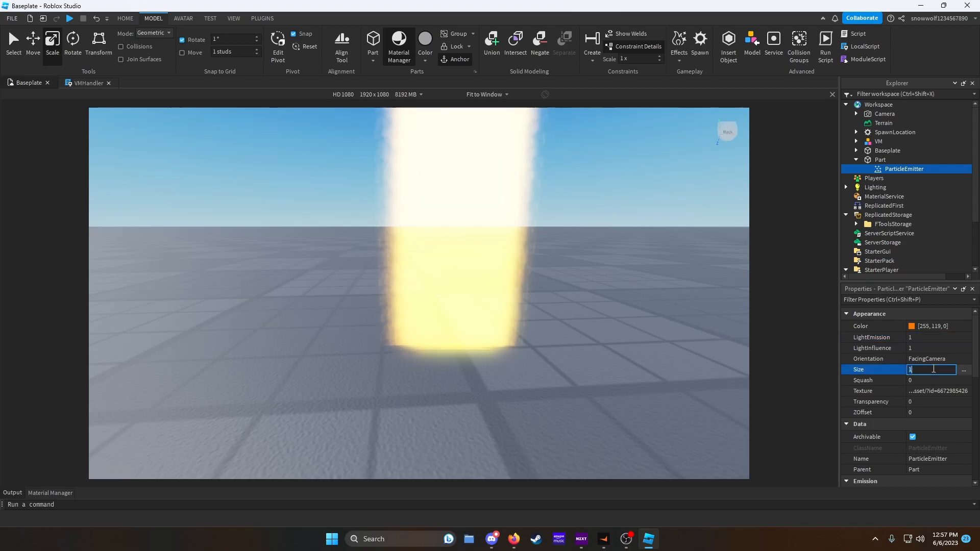
left_click(964, 372)
left_click_drag(288, 306, 286, 303)
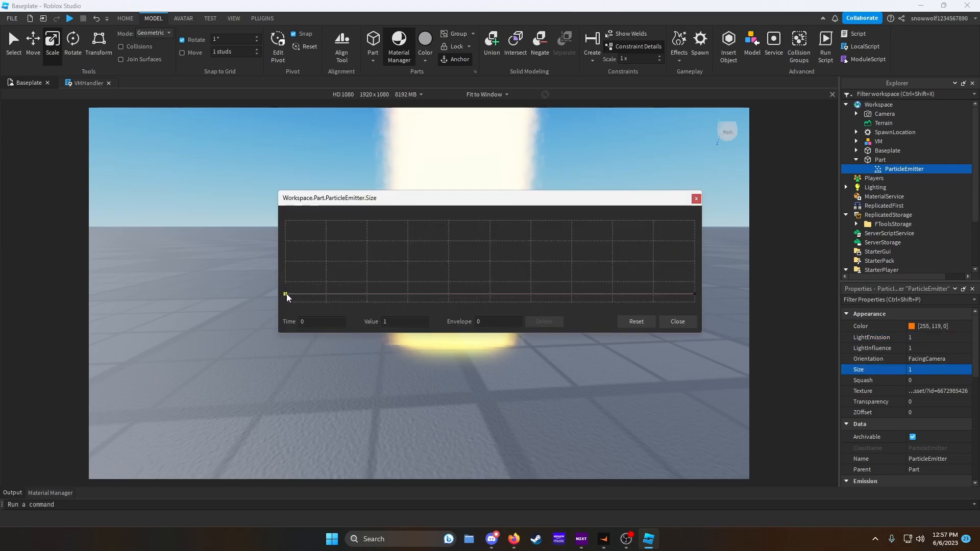
left_click_drag(692, 298, 694, 302)
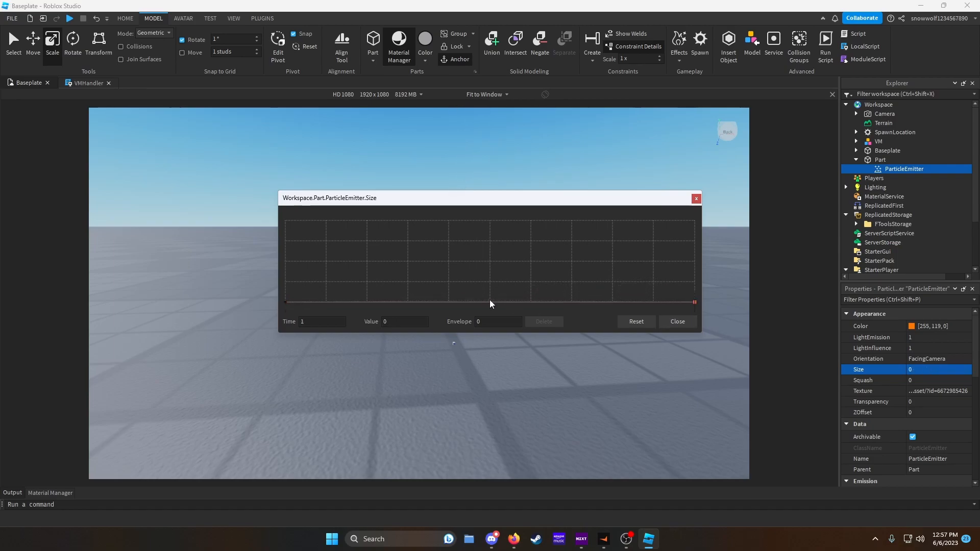
left_click_drag(490, 300, 490, 298)
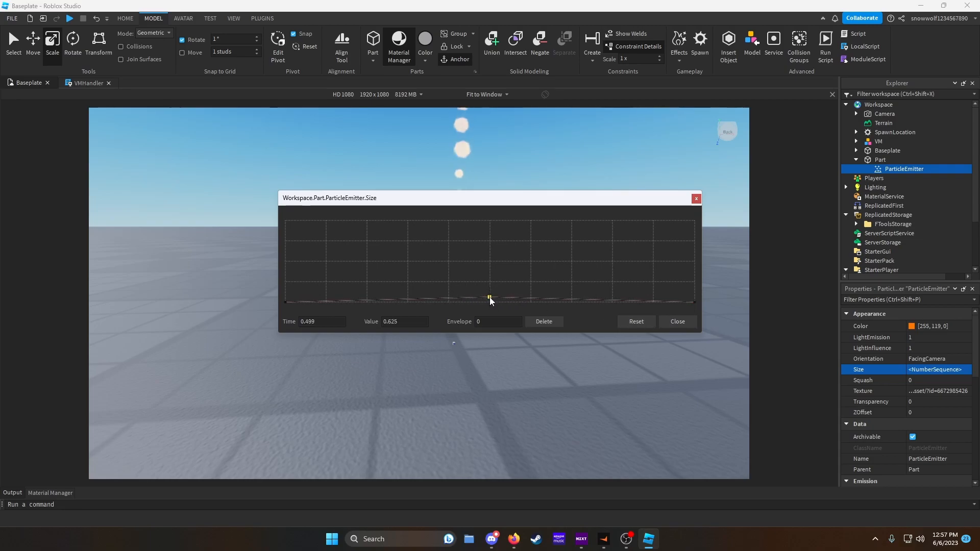
left_click(677, 321)
- Set the emitter's Lifetime to 0.15
right_click_drag(570, 306, 569, 306)
scroll(904, 423, "down", 4)
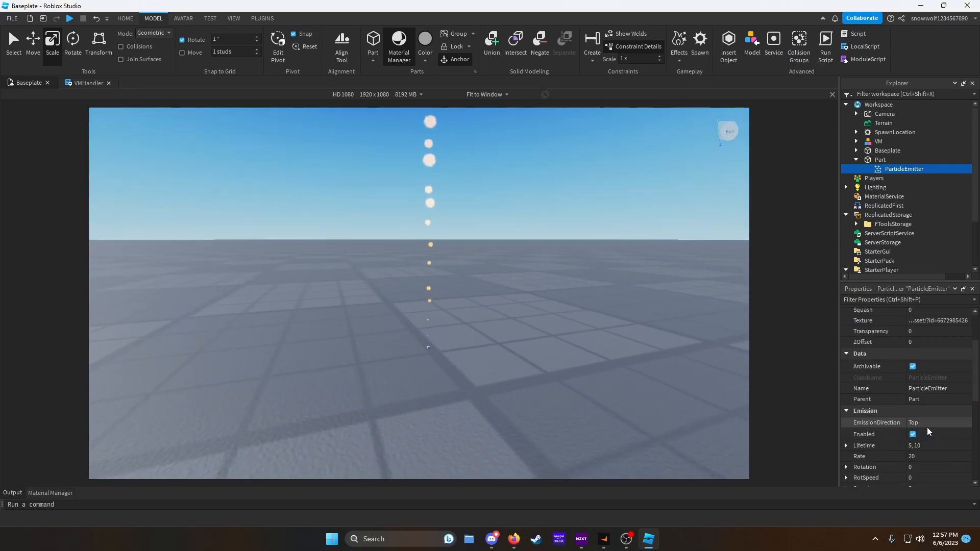
left_click(967, 411)
left_click_drag(968, 416, 938, 418)
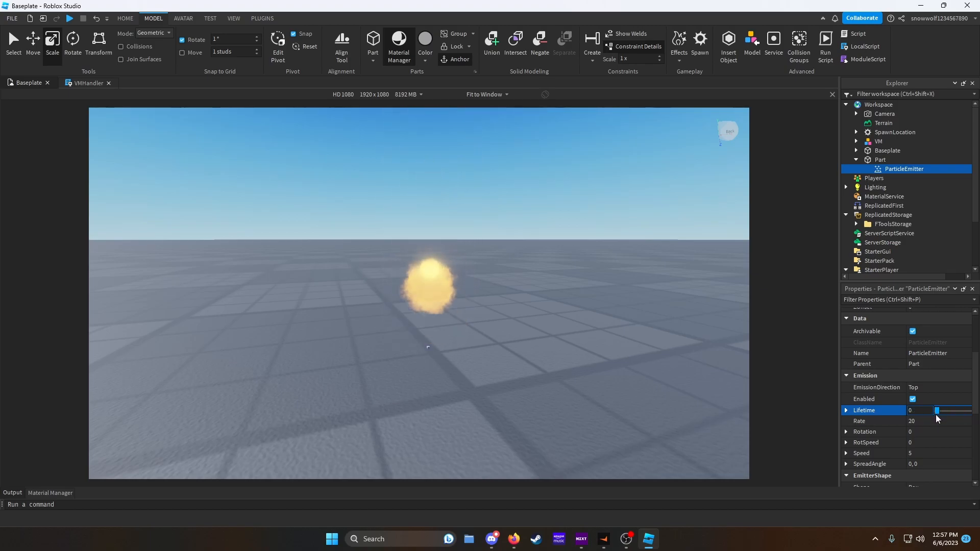
right_click_drag(706, 388, 706, 389)
key("w")
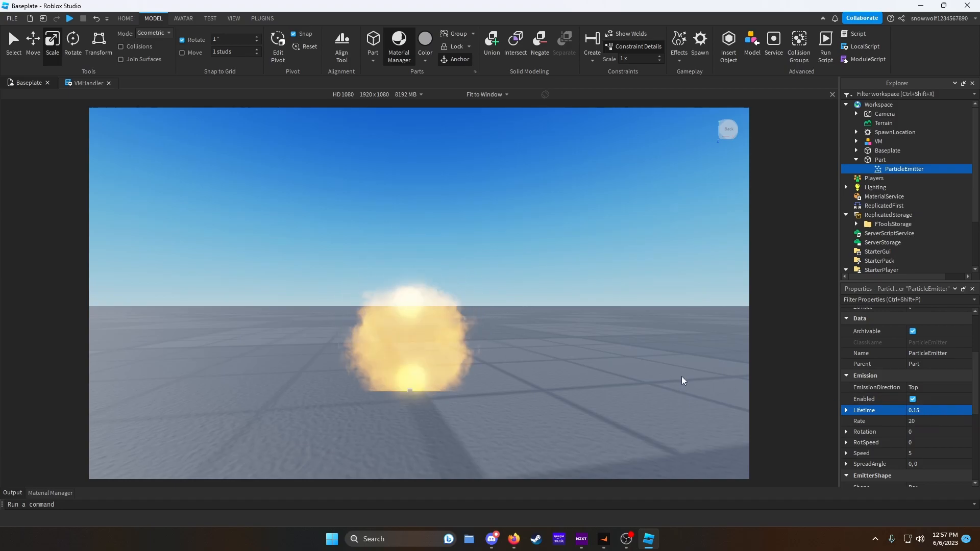
- Set the emitter's Speed to 2 and its Lifetime to 0.25
left_click(938, 453)
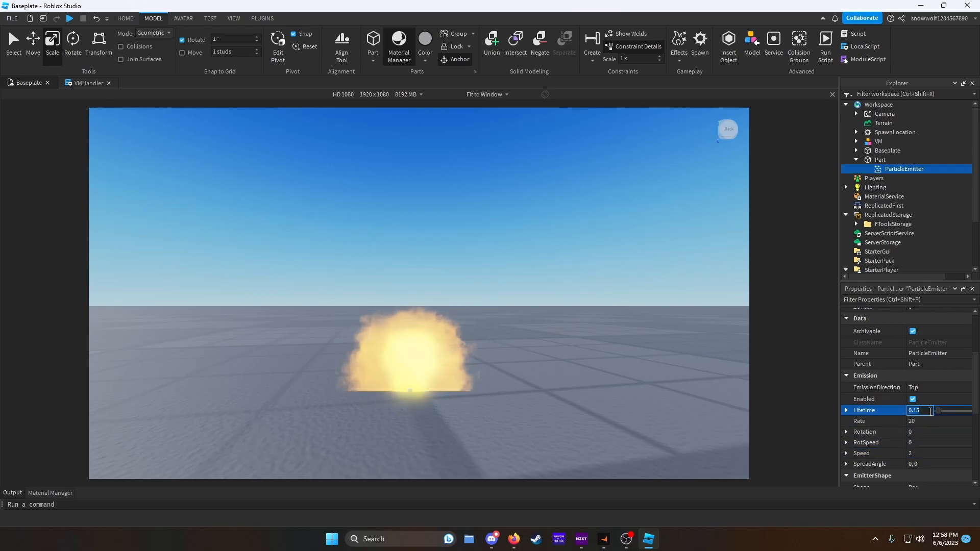
type("25")
key("Return")
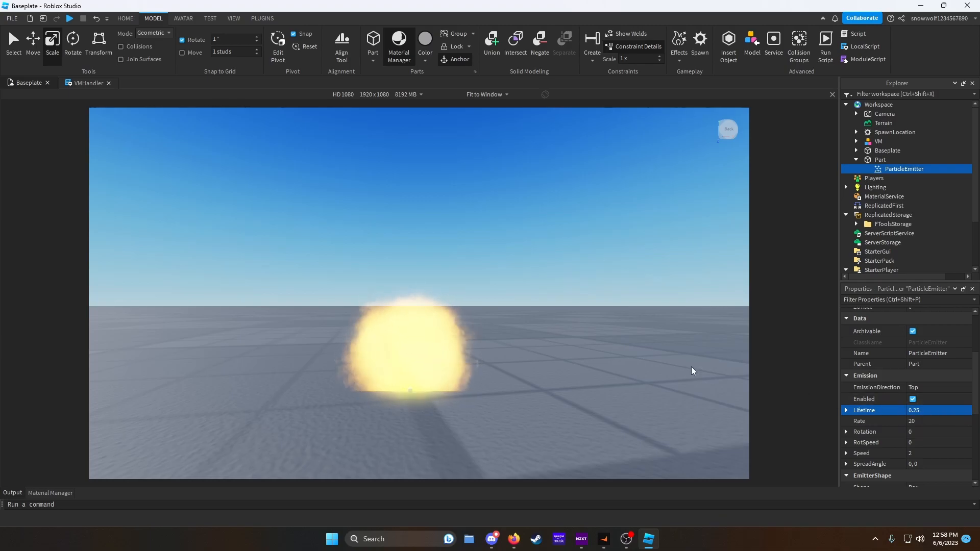
left_click(922, 410)
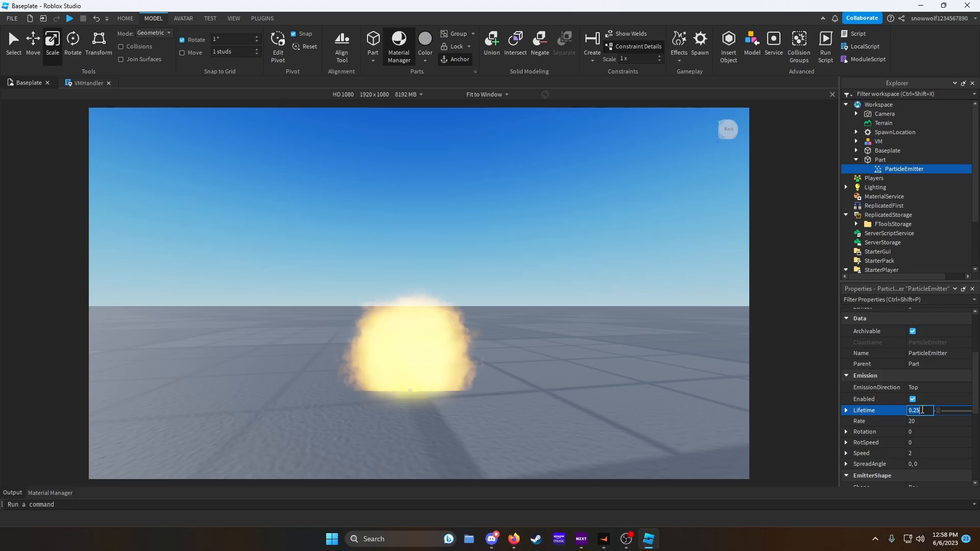
- Set the emitter's Lifetime to 0.4 and its EmissionDirection to Front
key("Return")
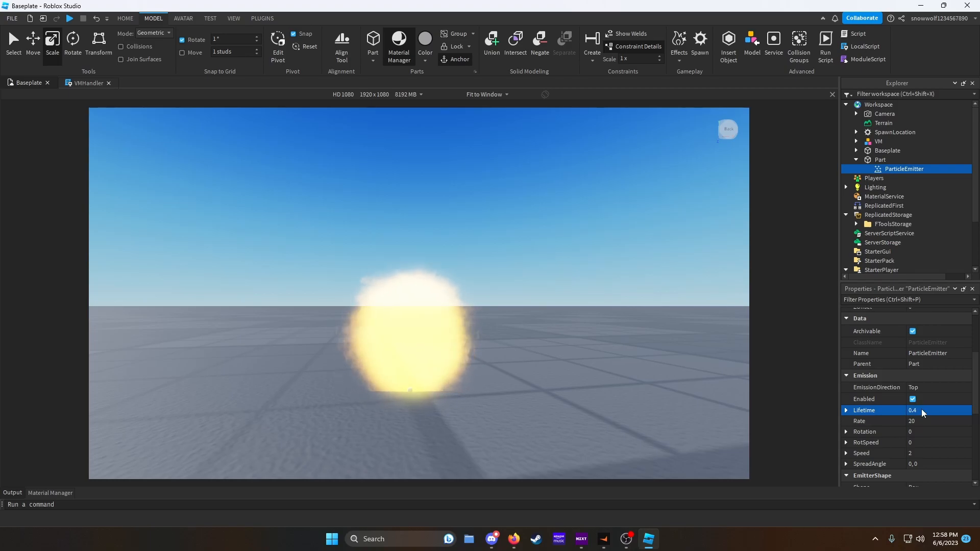
right_click_drag(639, 372, 639, 372)
left_click(940, 388)
left_click(940, 388)
left_click(924, 433)
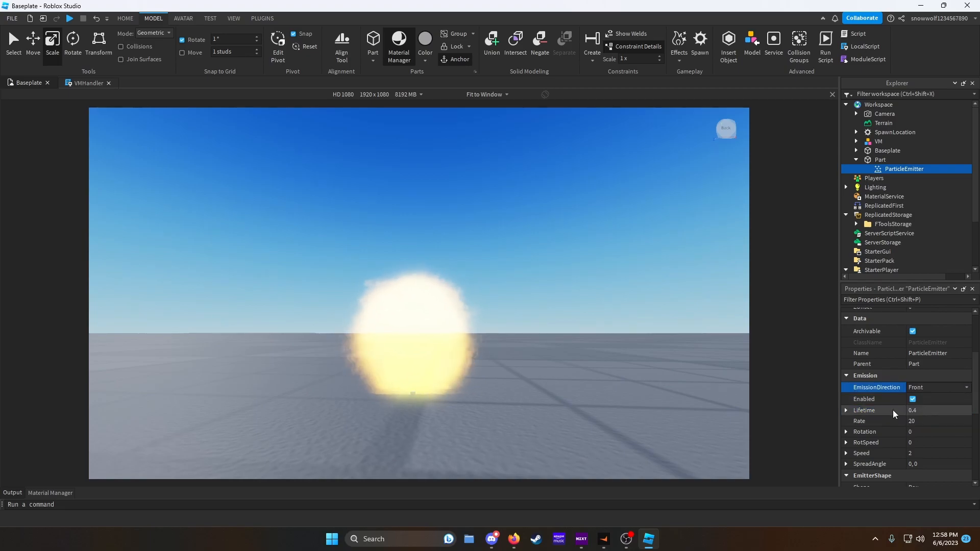
- Enable LockedToPart on the part's particle emitter
right_click_drag(605, 379, 597, 376)
left_click(874, 160)
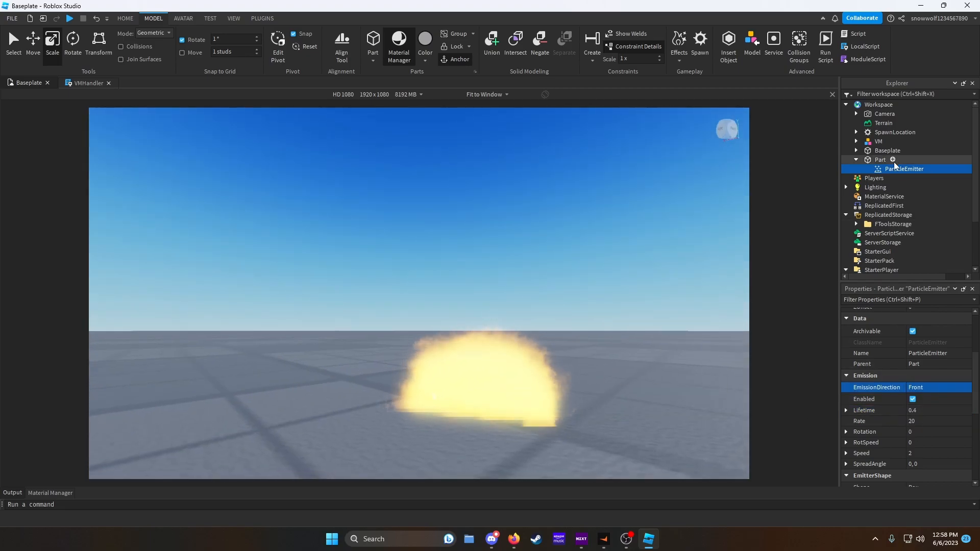
left_click(32, 44)
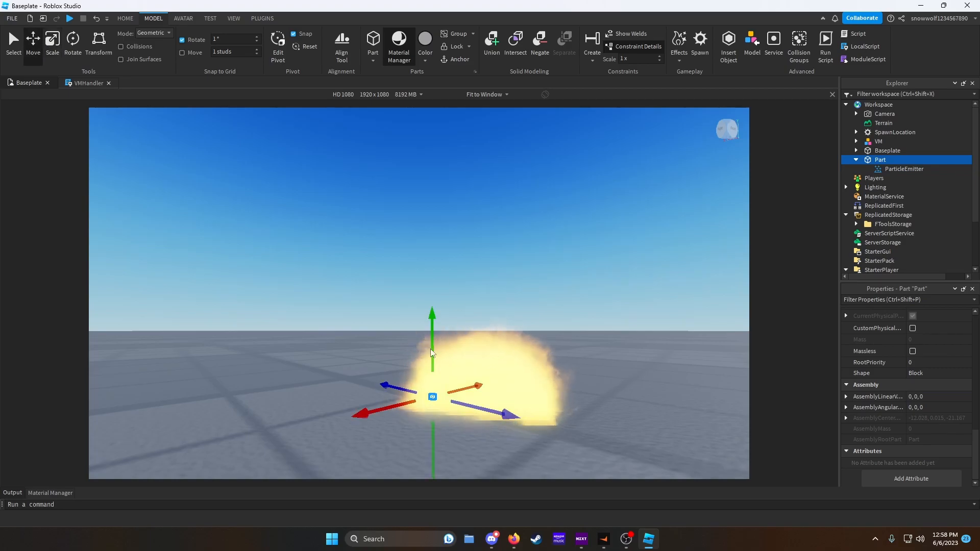
left_click_drag(430, 350, 437, 262)
key("d")
right_click_drag(437, 262, 437, 267)
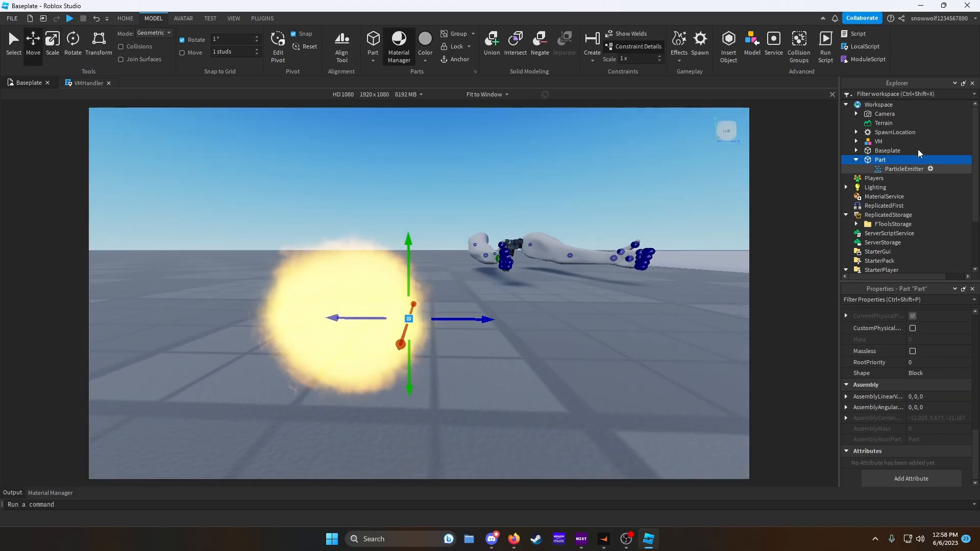
left_click(898, 169)
left_click(912, 406)
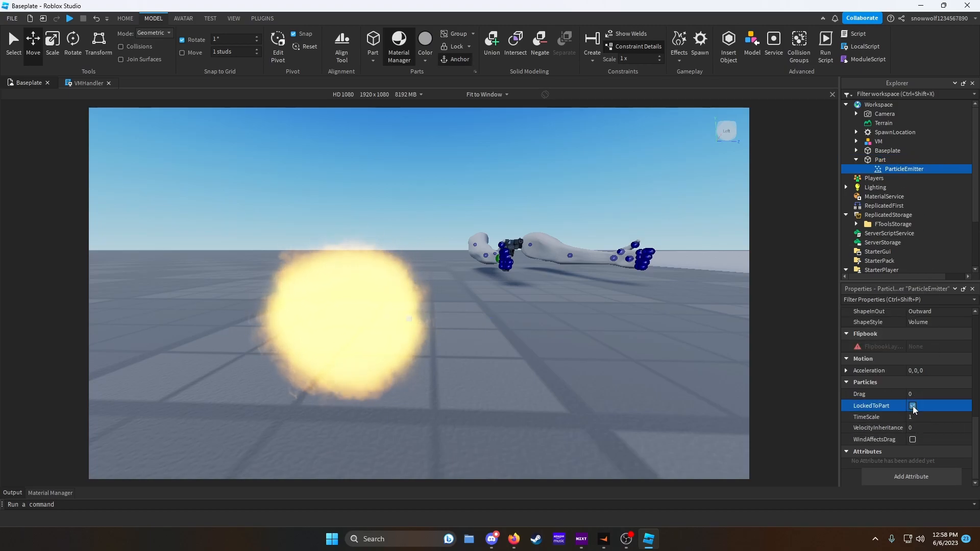
- Shape the emitter's Transparency curve so the particles fade out toward the end of their life
scroll(947, 399, "up", 4)
scroll(948, 399, "up", 3)
left_click(964, 402)
left_click(964, 403)
left_click(695, 303)
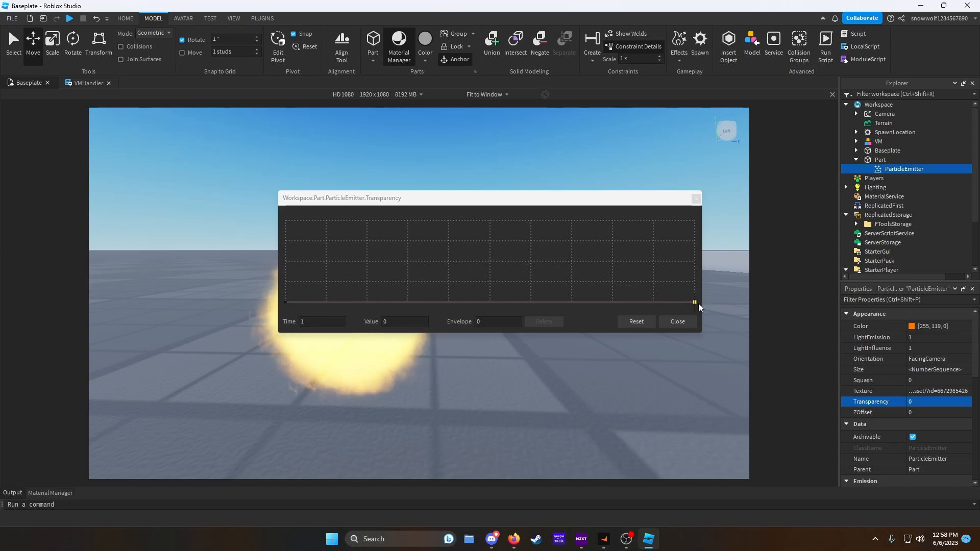
left_click_drag(695, 303, 827, 290)
left_click_drag(759, 332, 608, 317)
left_click(848, 406)
- Insert a PointLight into the part holding the particle emitter
key("d")
right_click_drag(630, 361, 632, 365)
key("d")
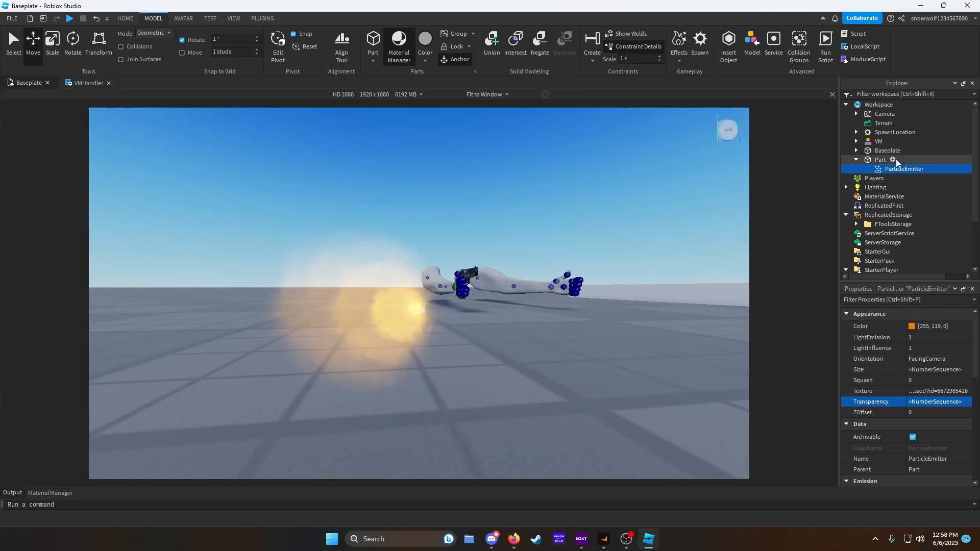
left_click(893, 160)
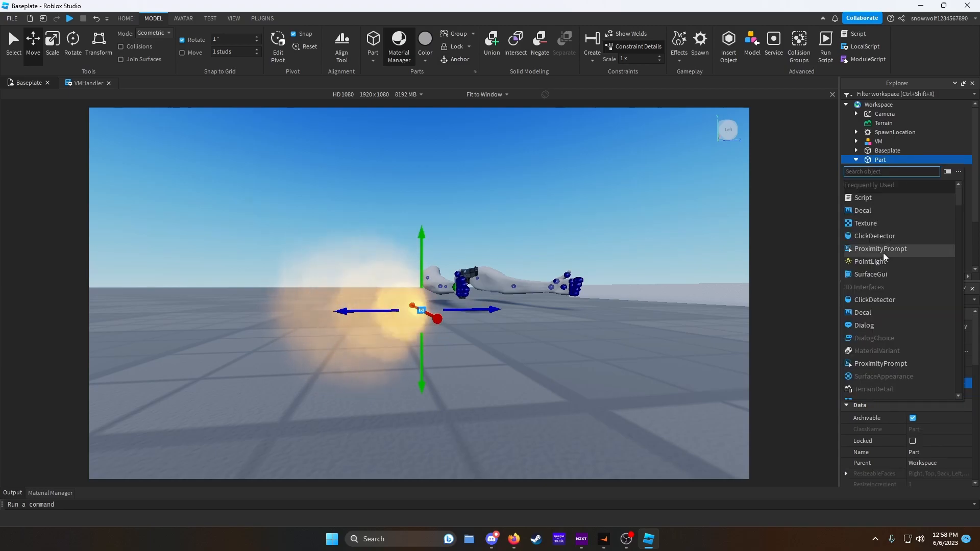
left_click(872, 261)
- Set the PointLight's color to orange 255, 119, 0
left_click(915, 340)
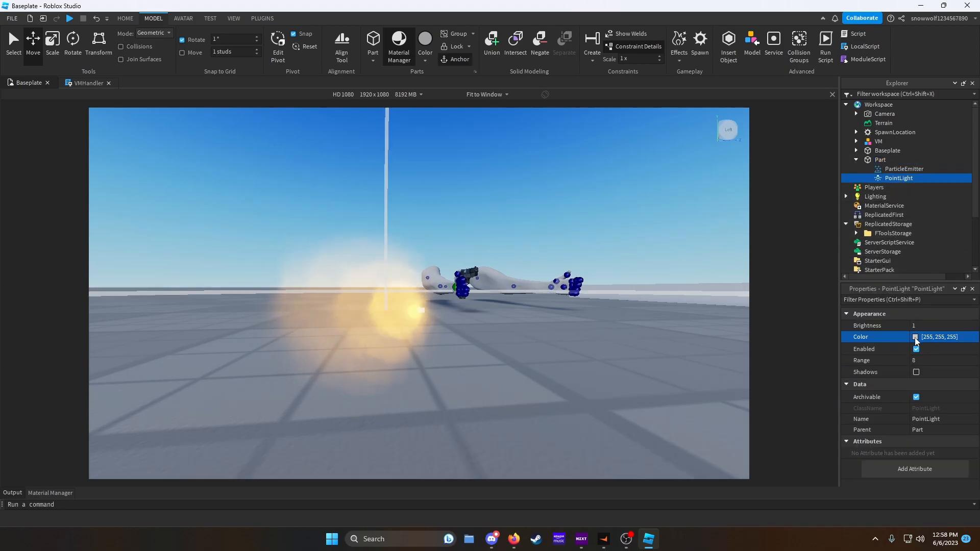
left_click_drag(573, 194, 587, 165)
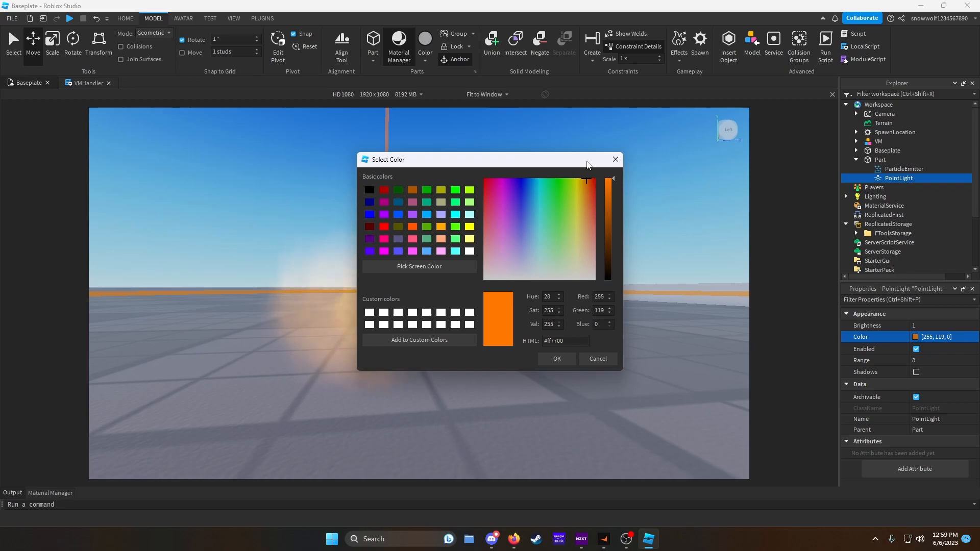
left_click(558, 358)
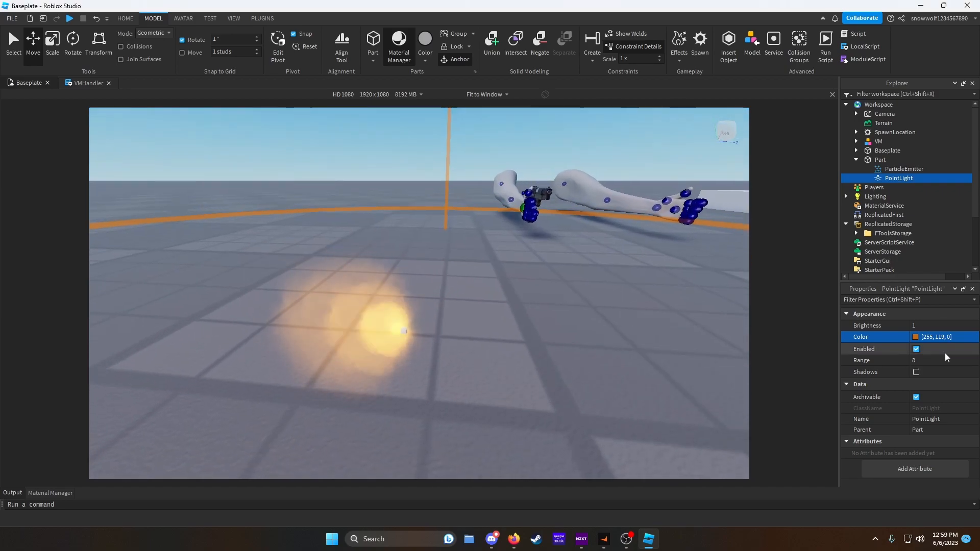
- Enable the PointLight's Shadows and set its Brightness to 12
left_click(916, 372)
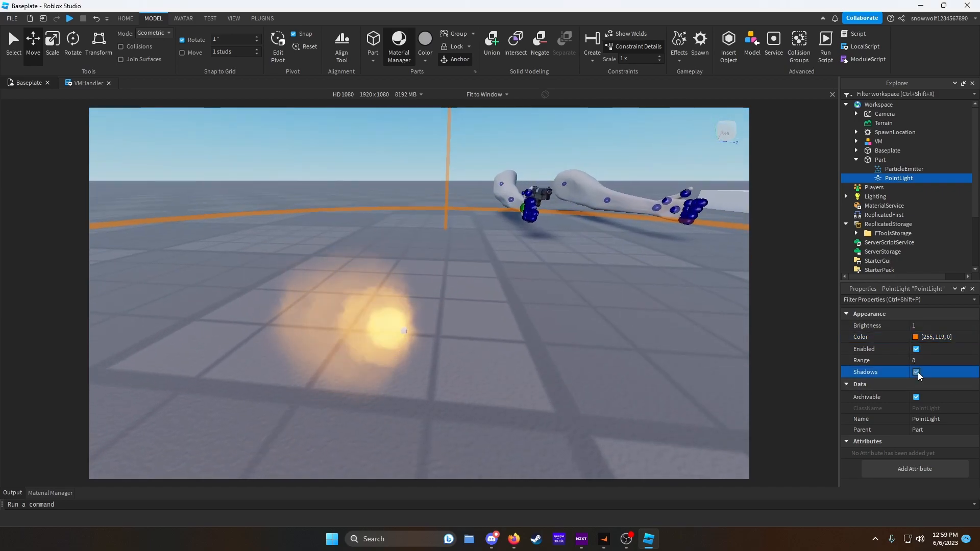
left_click(941, 325)
left_click_drag(947, 329, 954, 329)
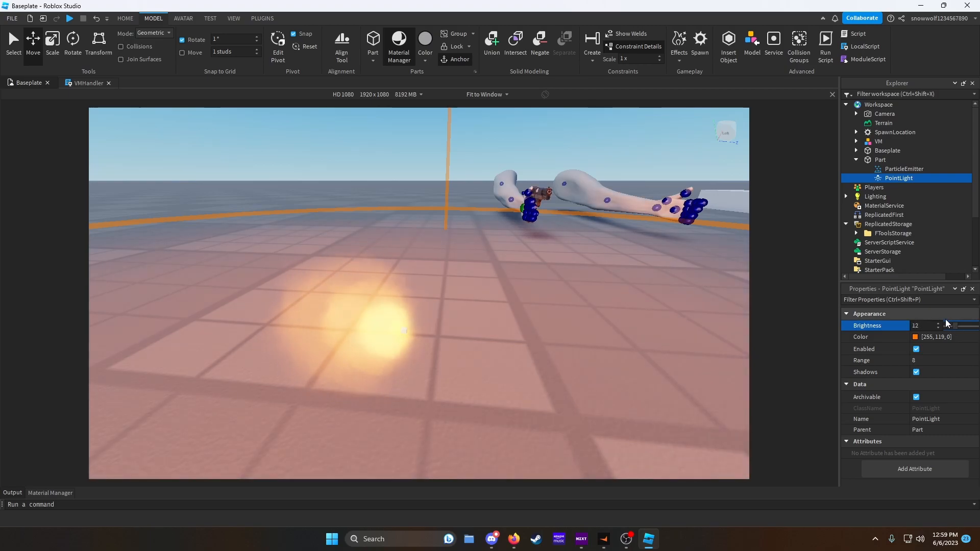
- Change the PointLight's color to 255, 157, 0
left_click(922, 339)
left_click_drag(586, 183, 585, 178)
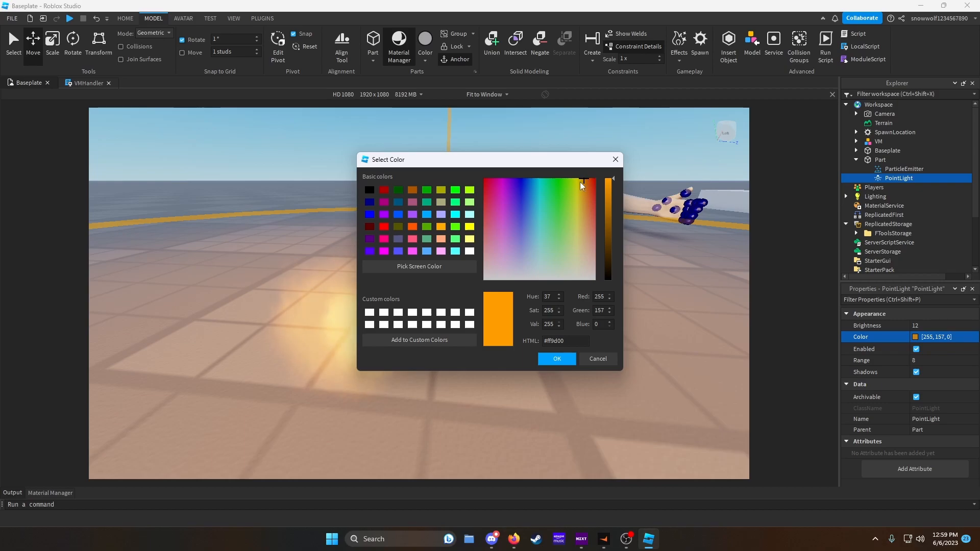
left_click(557, 359)
- Disable the PointLight
right_click_drag(686, 349, 703, 339)
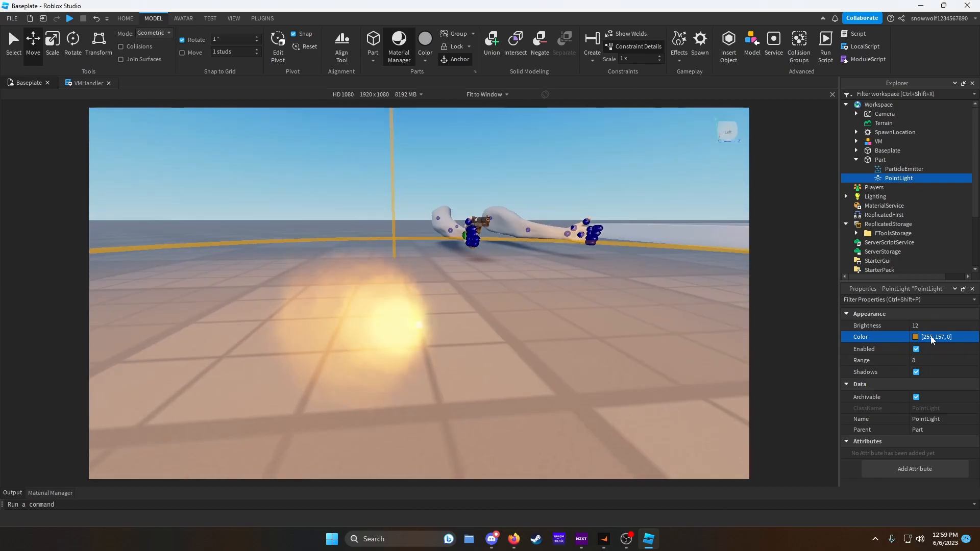
left_click(916, 349)
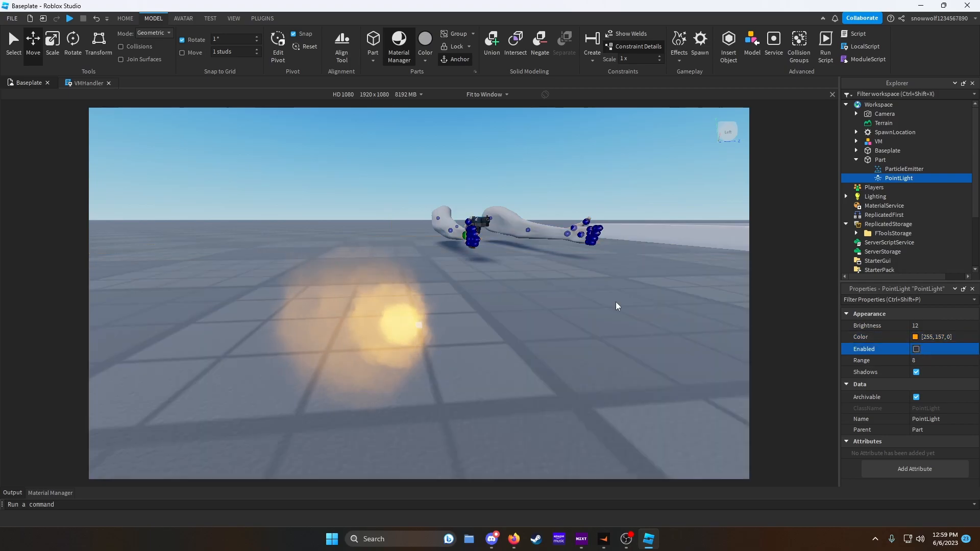
left_click(899, 168)
right_click_drag(627, 320, 629, 321)
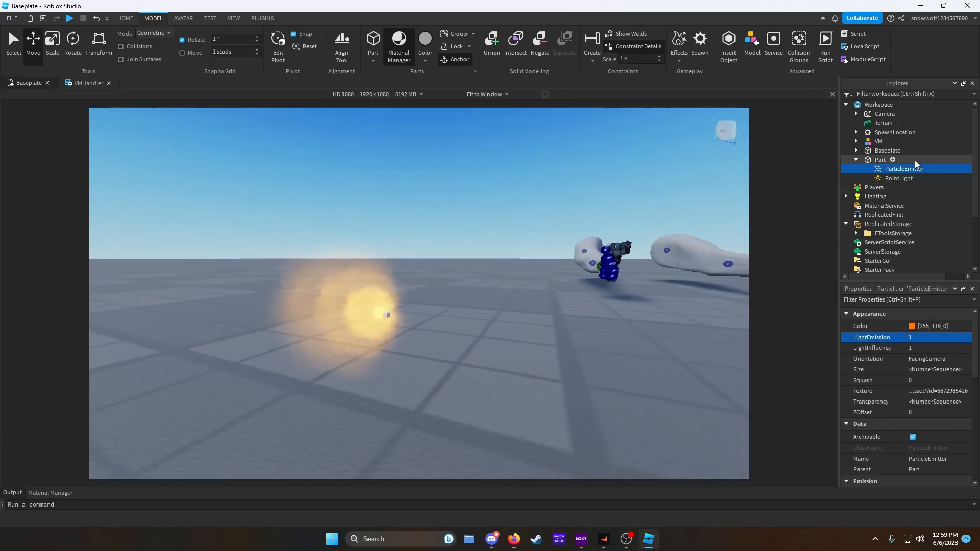
- Rename the part holding the emitter and light to flashPart
right_click(874, 161)
left_click(865, 234)
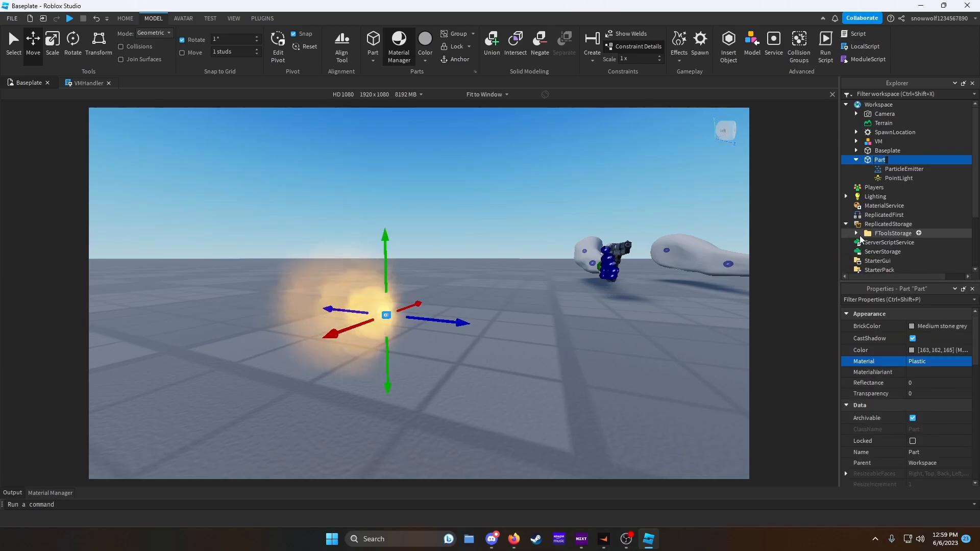
type("flashPart")
key("Return")
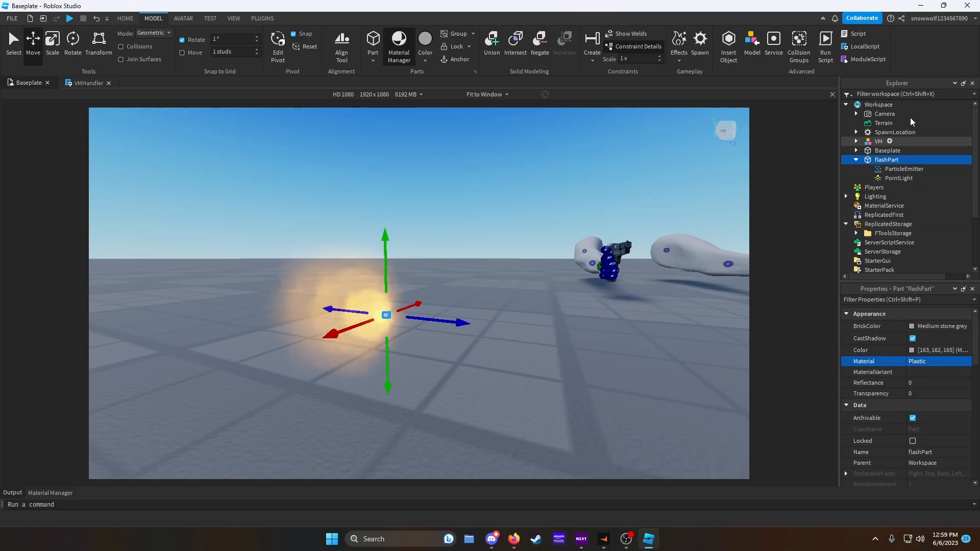
- Rotate the flashPart with the Rotate tool
left_click(855, 159)
right_click_drag(612, 286, 612, 286)
left_click(73, 40)
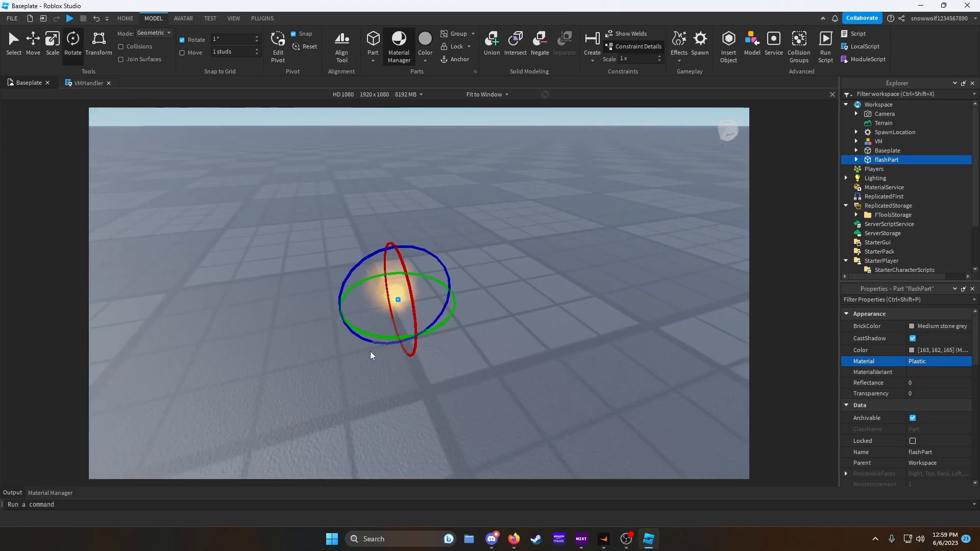
left_click_drag(377, 336, 450, 317)
scroll(890, 393, "down", 4)
left_click(36, 60)
- Move the flashPart to the tip of the pistol's barrel
right_click_drag(476, 262, 476, 262)
left_click_drag(453, 314, 569, 354)
left_click_drag(516, 380, 639, 233)
right_click_drag(641, 236, 641, 236)
left_click_drag(568, 268, 568, 210)
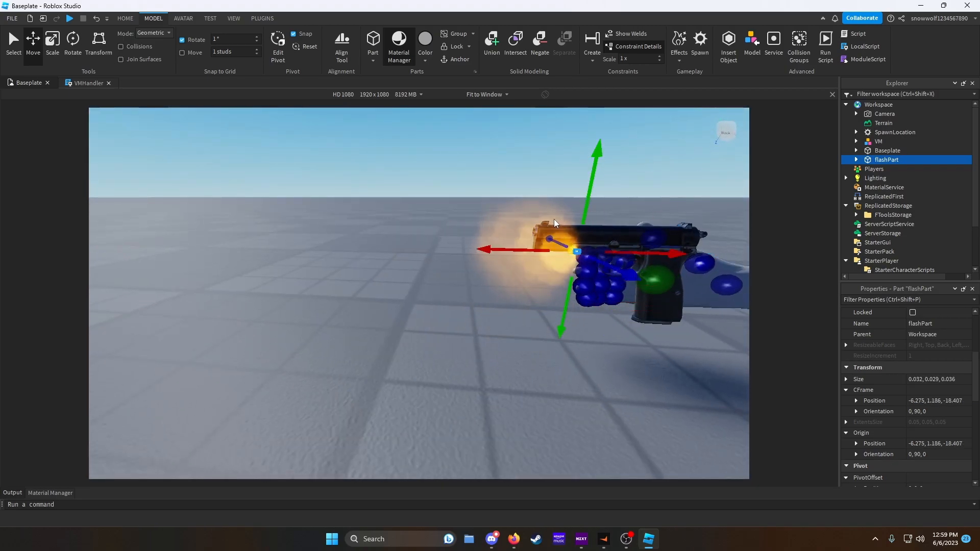
left_click_drag(604, 269, 585, 260)
right_click_drag(586, 264, 584, 262)
left_click_drag(450, 221, 448, 200)
left_click_drag(501, 237, 458, 238)
right_click_drag(458, 237, 459, 238)
left_click_drag(465, 183, 488, 188)
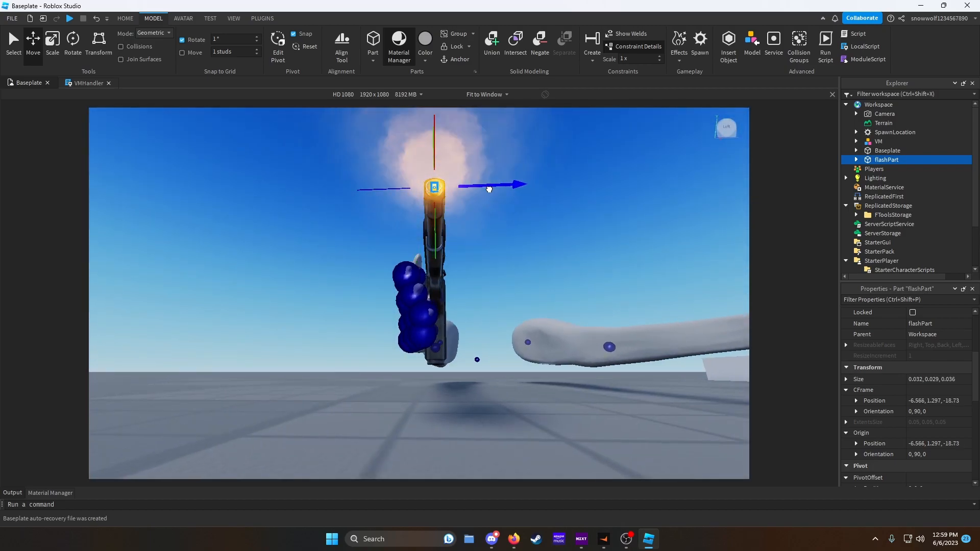
right_click_drag(488, 188, 487, 190)
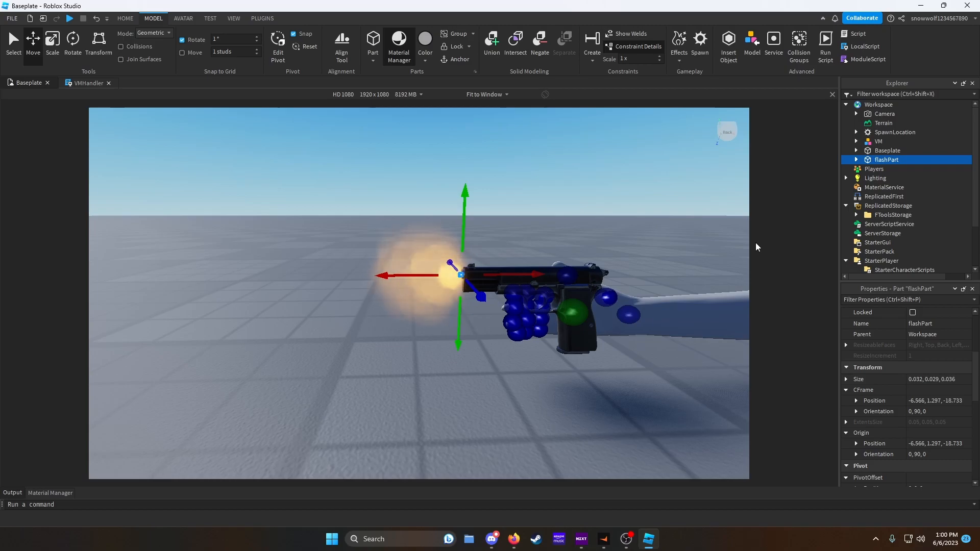
- Disable the flashPart's particle emitter
left_click(856, 160)
left_click(868, 168)
left_click(912, 459)
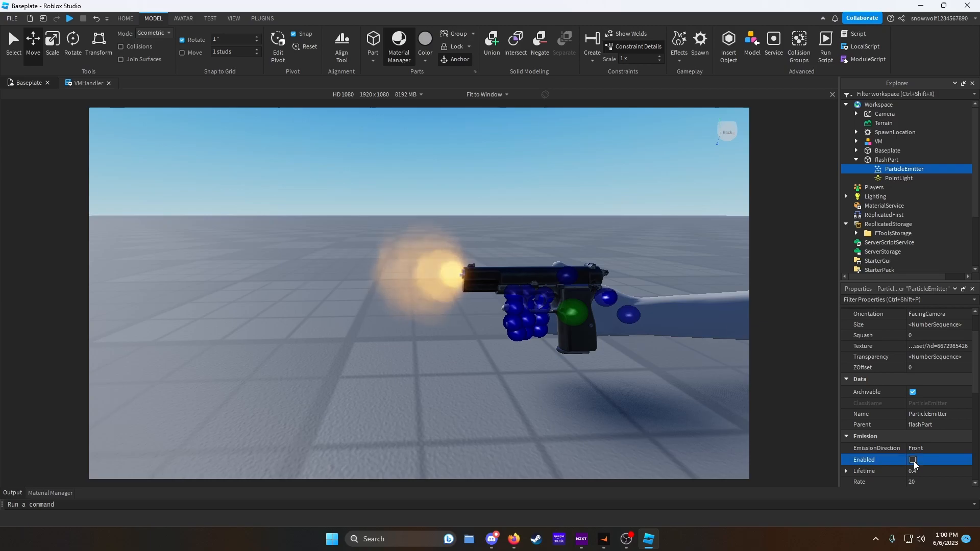
- Move the flashPart into the VM model
left_click(856, 159)
left_click_drag(862, 161, 878, 142)
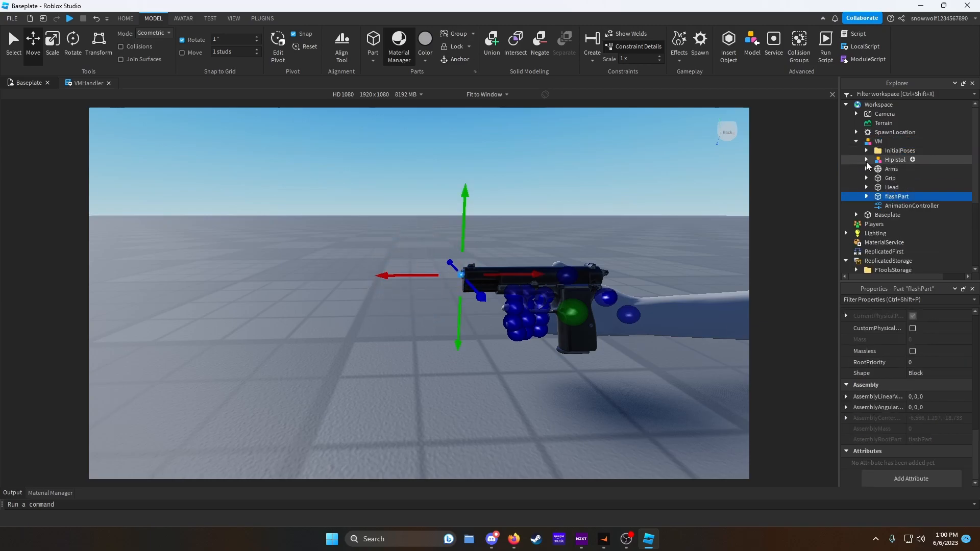
left_click(868, 160)
left_click(865, 160)
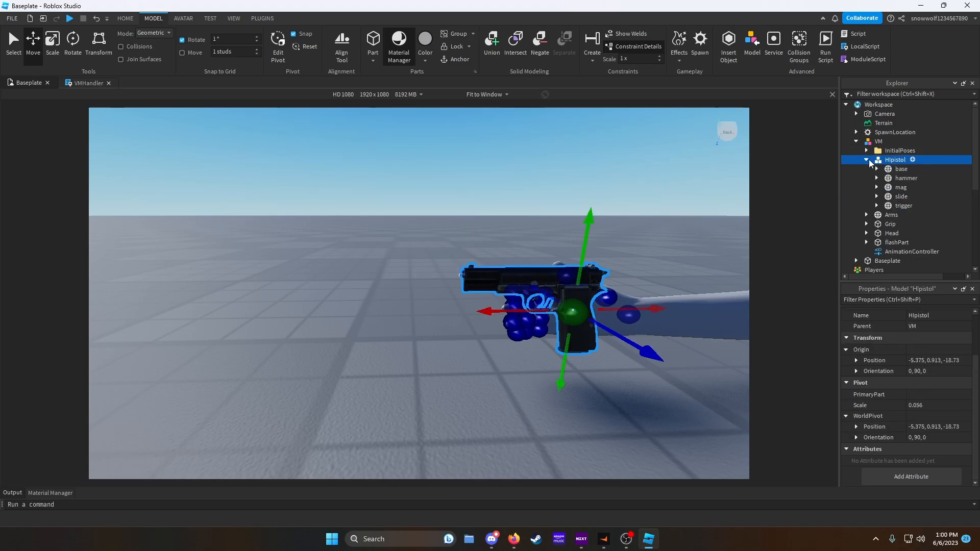
left_click(893, 167)
left_click(896, 242, "ctrl")
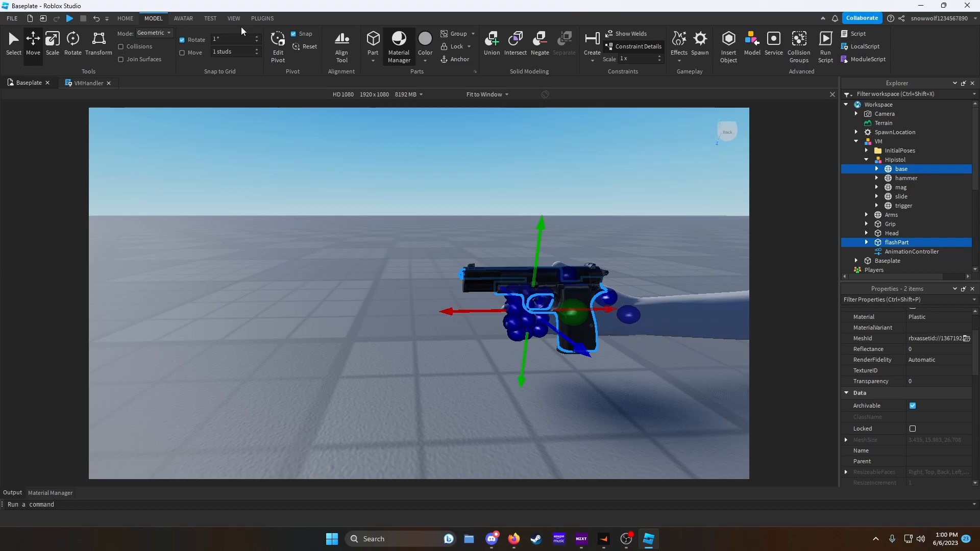
left_click(261, 19)
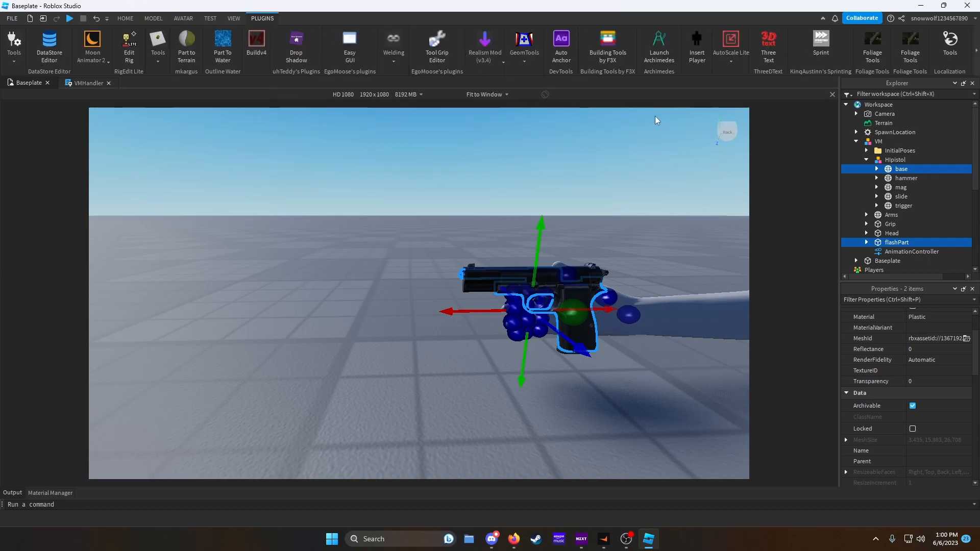
left_click(866, 159)
left_click(856, 141)
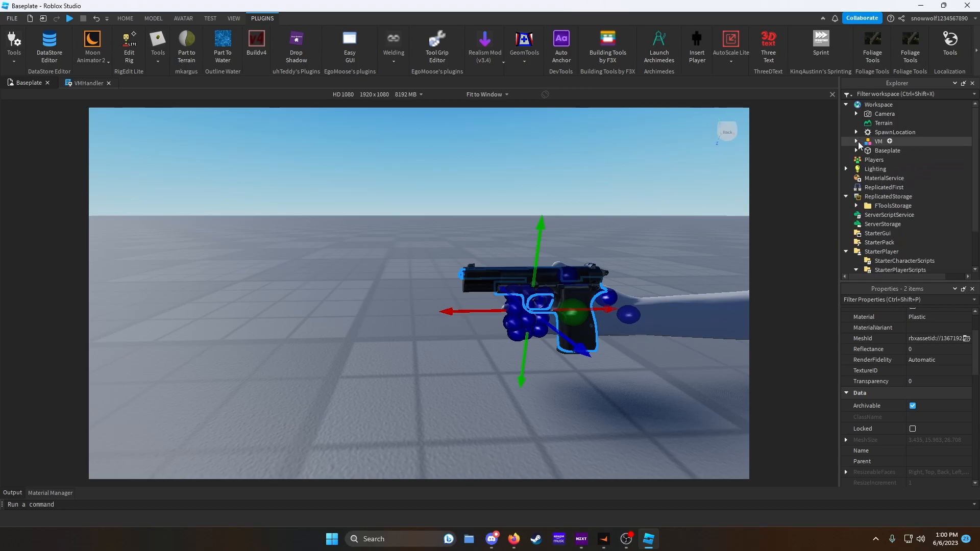
- Move the VM model out of the Workspace
left_click_drag(868, 142, 929, 243)
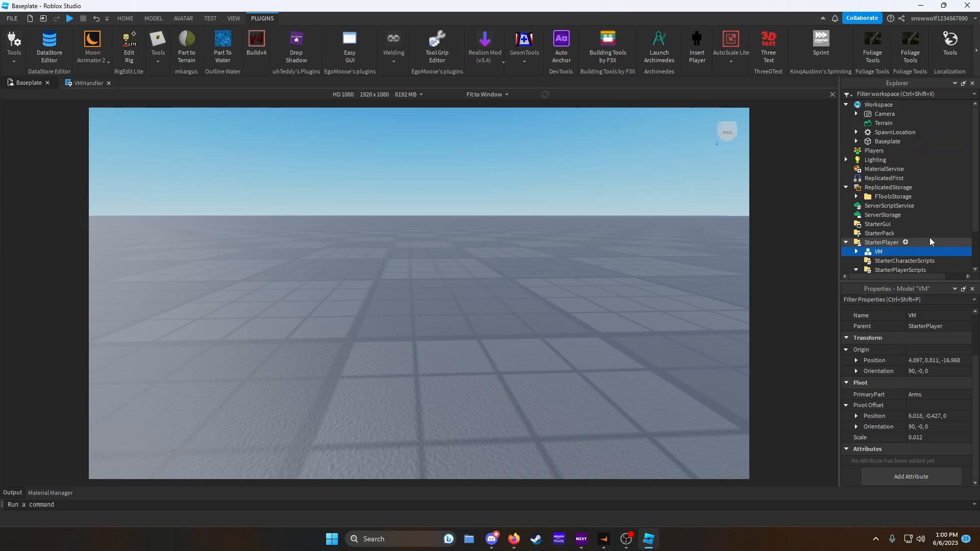
scroll(914, 199, "down", 1)
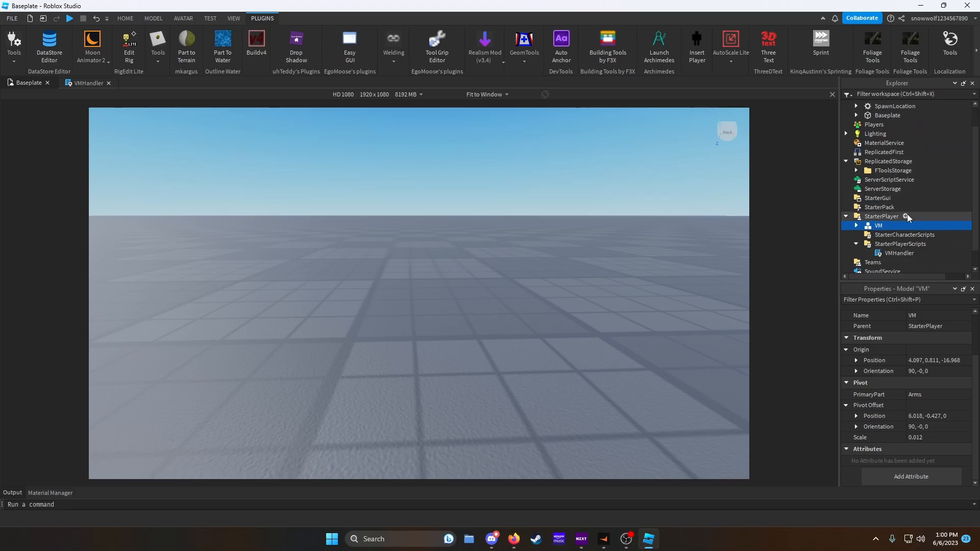
- Add a folder named Sounds to ReplicatedStorage
left_click(890, 161)
left_click(919, 162)
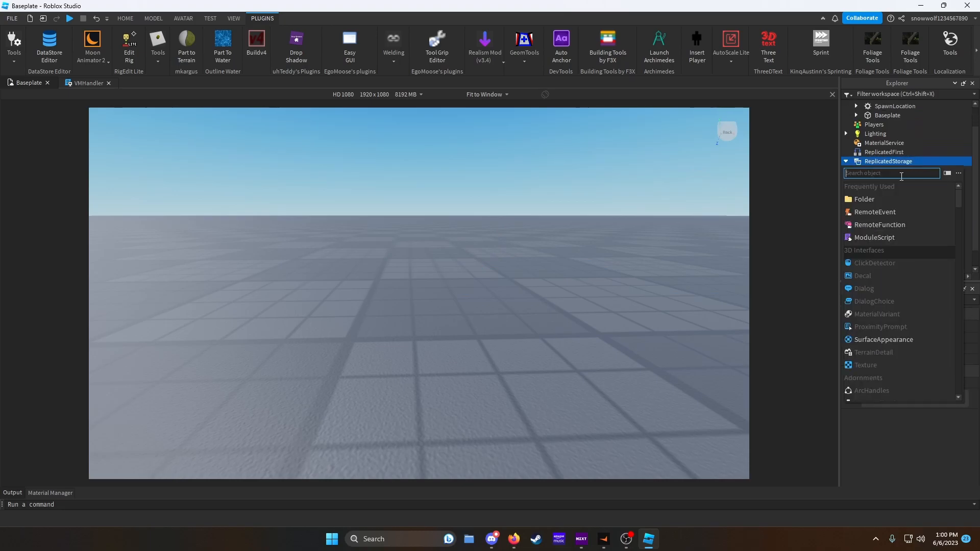
left_click(864, 199)
left_click(870, 180)
right_click(870, 179)
left_click(869, 252)
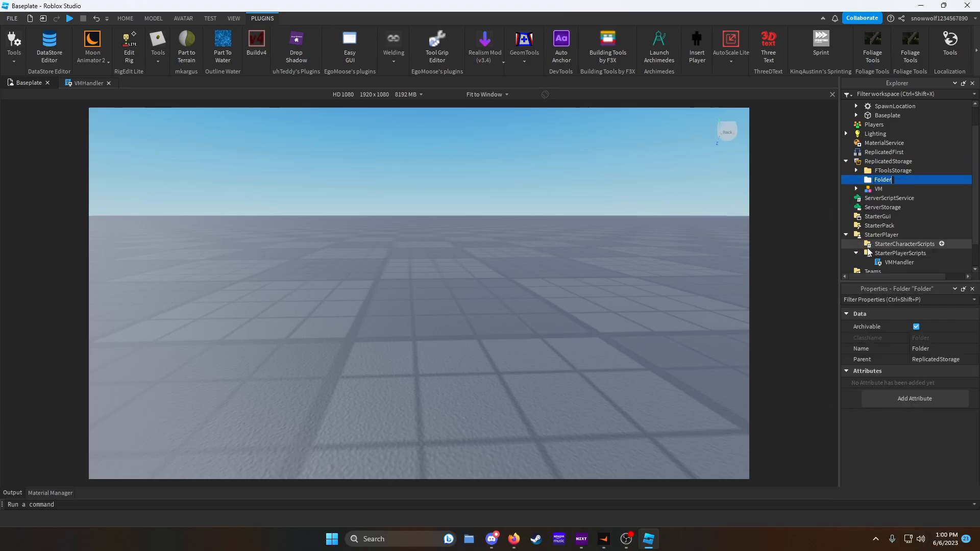
type("Sounds")
key("Return")
- Insert a Sound object named PistolShot into the Sounds folder
left_click(901, 180)
left_click(868, 232)
right_click(892, 190)
left_click(870, 73)
type("PistolShot")
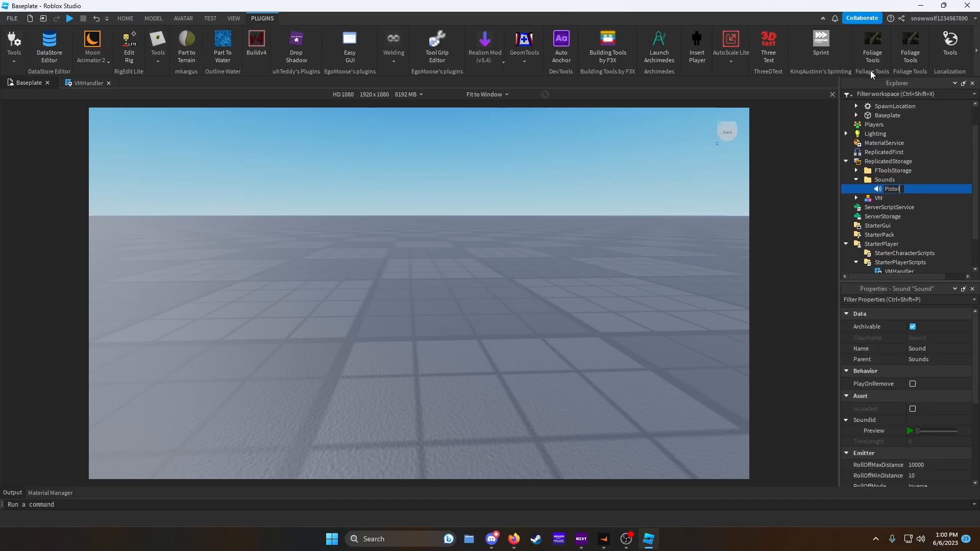
key("Return")
- Set the PistolShot sound's SoundId to the asset ID of Pistol Single Shots 4 (SFX) from the marketplace
key("alt+Tab")
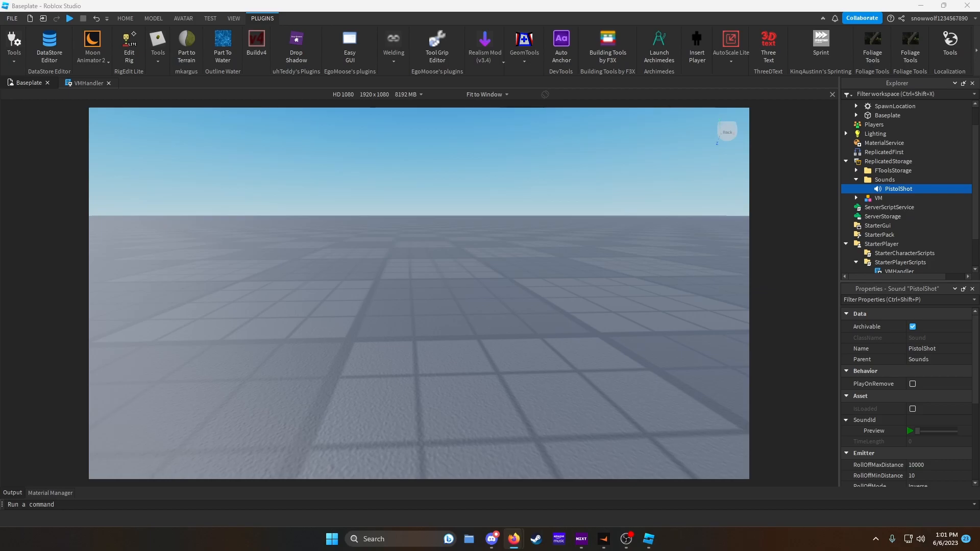
left_click_drag(979, 230, 506, 149)
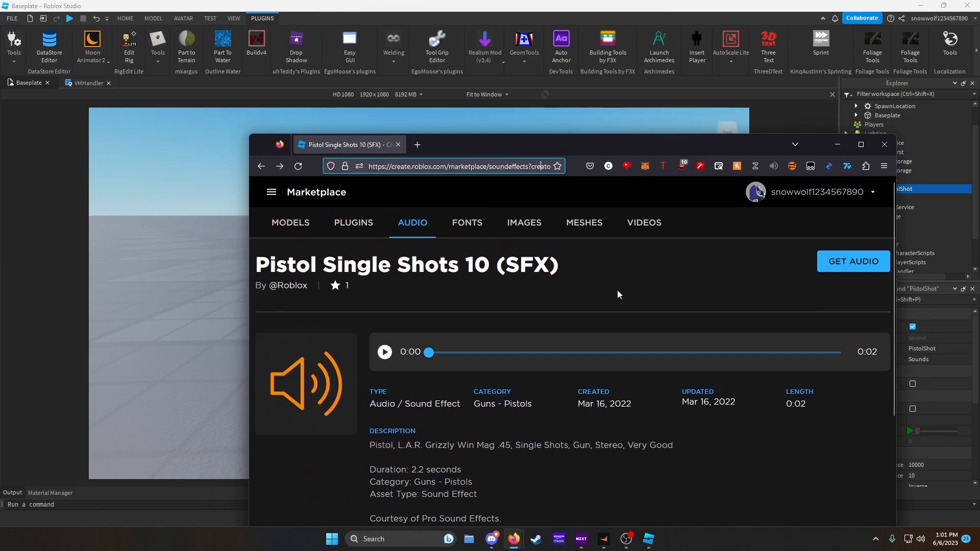
key("alt+Left")
scroll(474, 321, "down", 3)
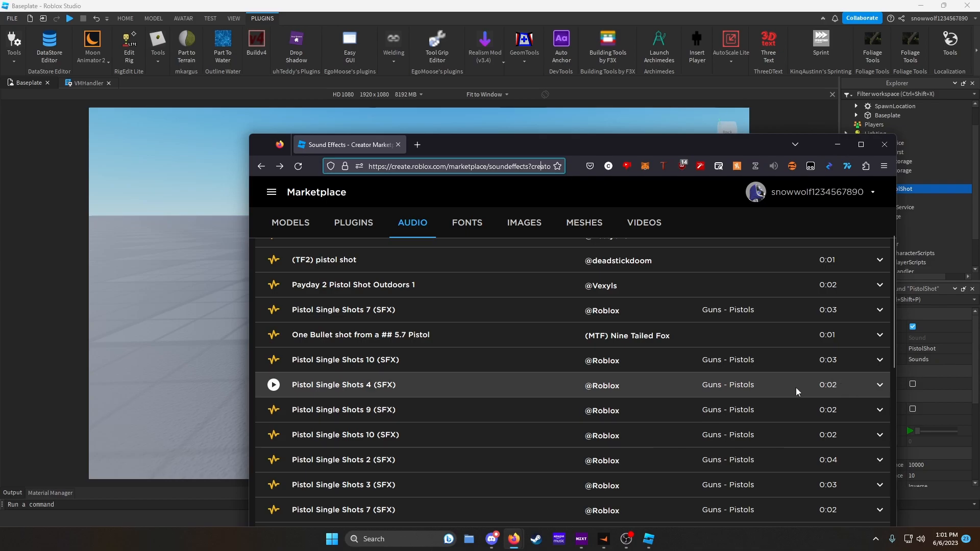
left_click(879, 385)
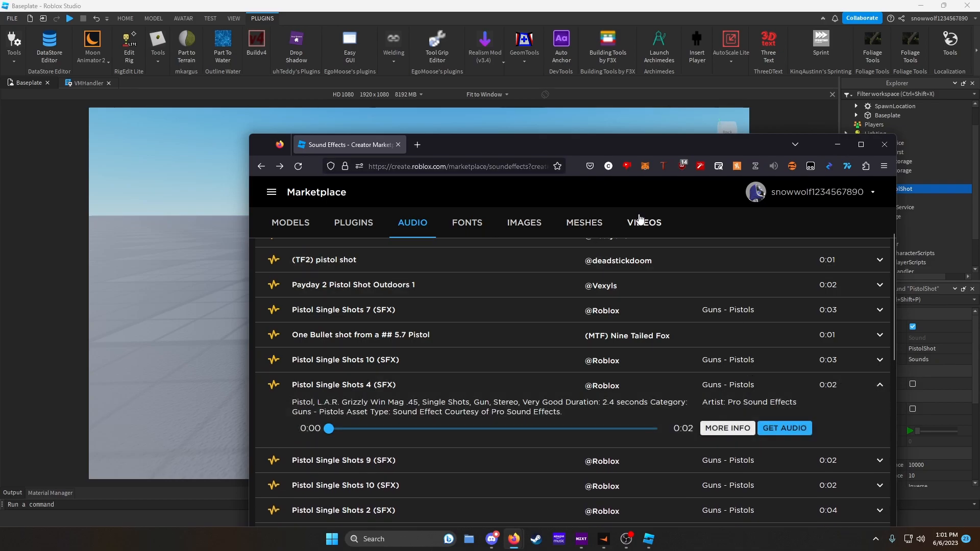
left_click_drag(816, 149, 979, 204)
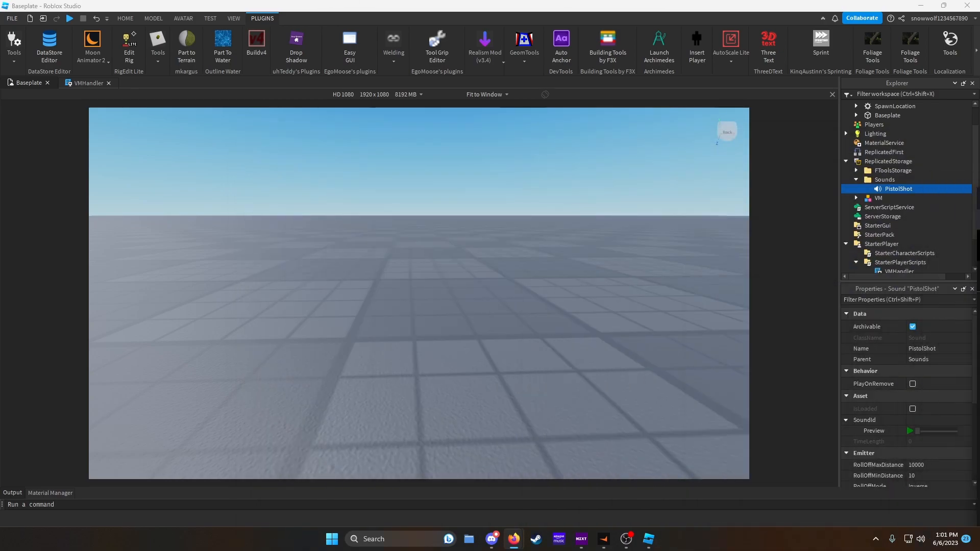
left_click(899, 189)
left_click(939, 420)
key("ctrl+v")
key("Return")
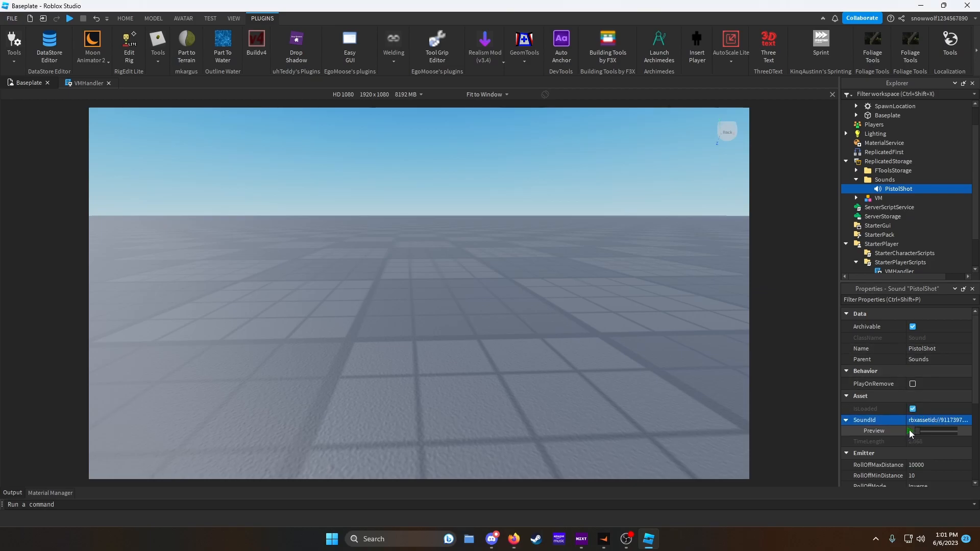
- Preview the PistolShot sound and collapse the Sounds folder
left_click(911, 432)
scroll(901, 425, "down", 1)
scroll(901, 424, "down", 2)
scroll(903, 415, "up", 3)
left_click(857, 179)
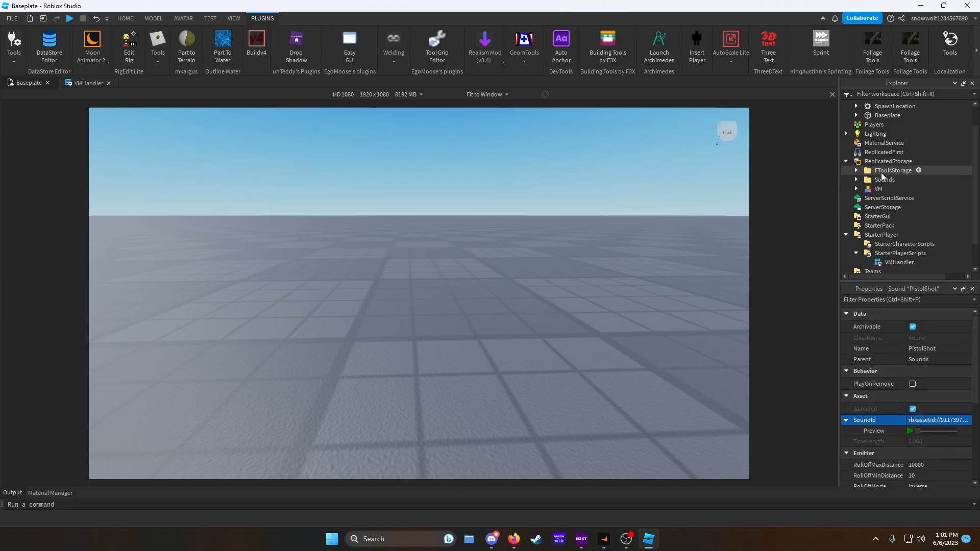
- Open the VMHandler script and add an empty local function effects() after the VM.Parent line
scroll(900, 229, "down", 1)
double_click(893, 237)
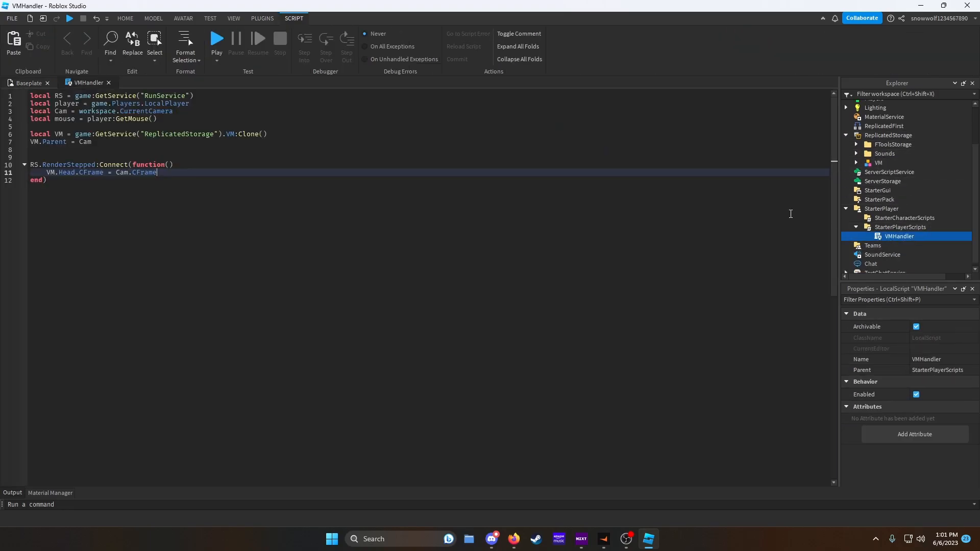
left_click(146, 143)
key("Return")
key("Return")
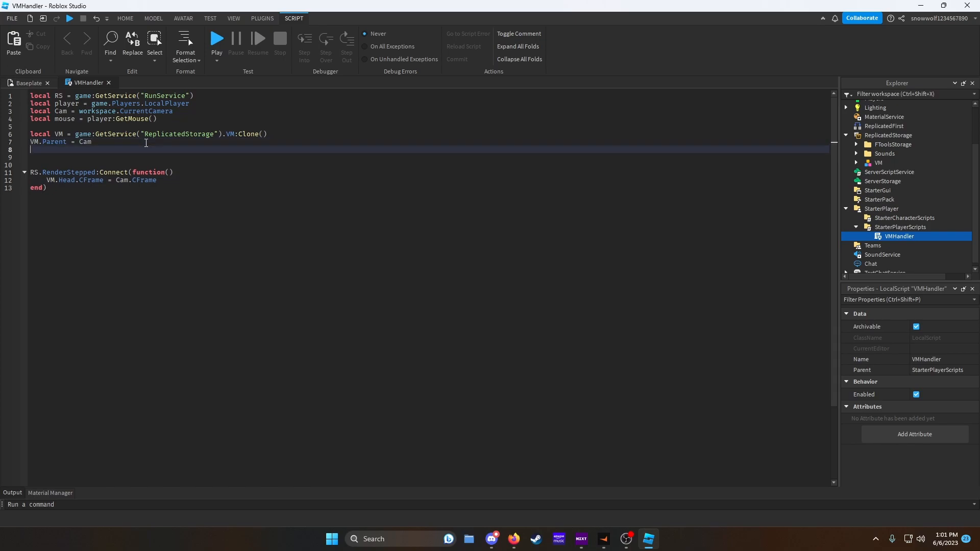
type("local function")
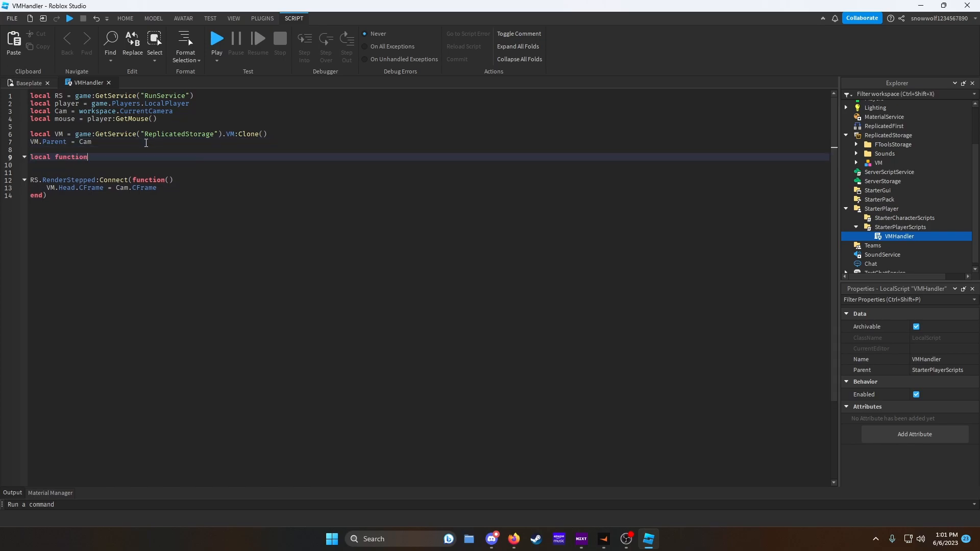
type(" effects()")
key("Return")
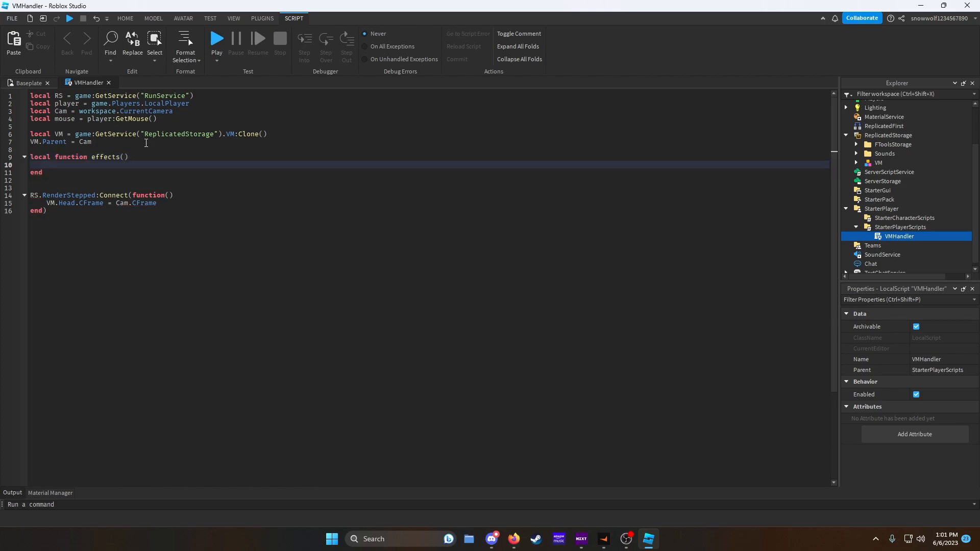
- Begin a line in the effects function referencing VM.HIpistol, and expand VM in the Explorer
type("VM.HI")
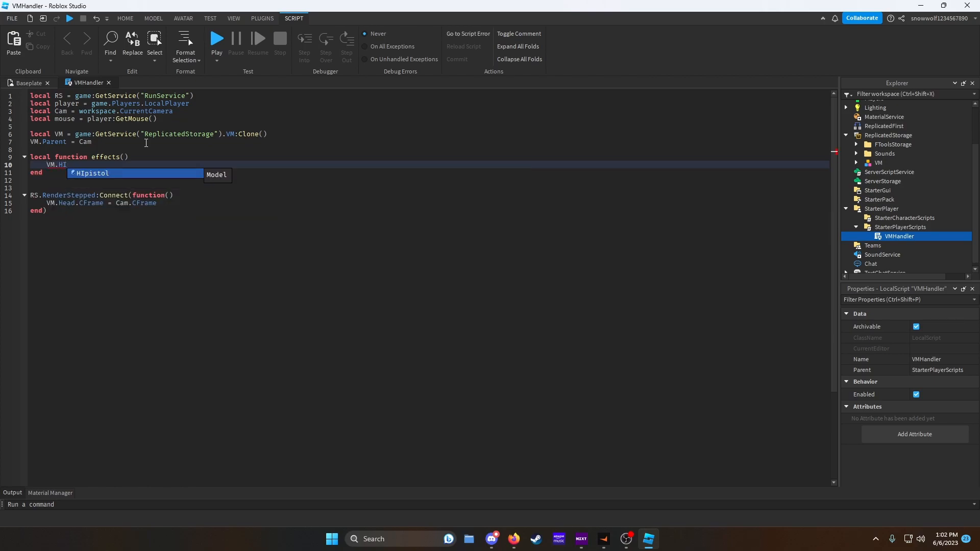
key("Tab")
type(".")
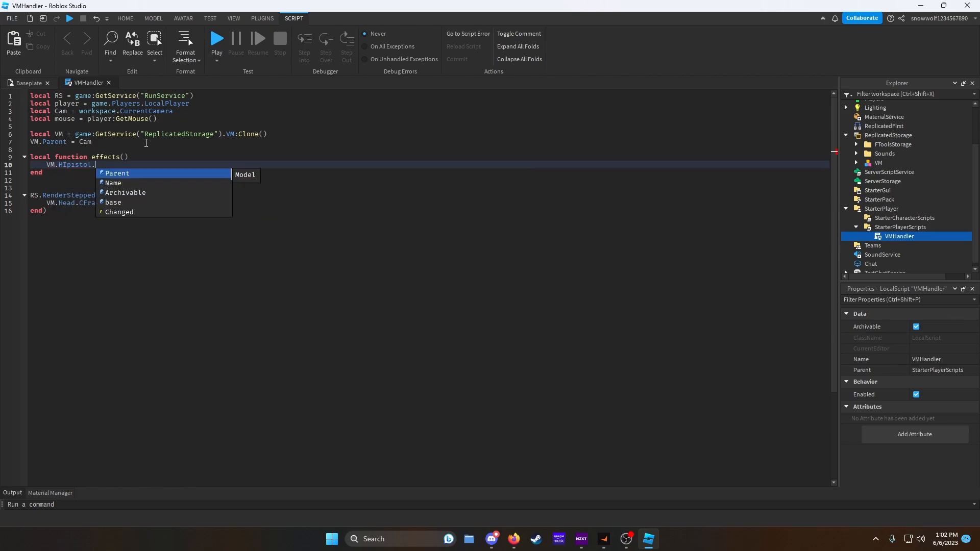
key("Escape")
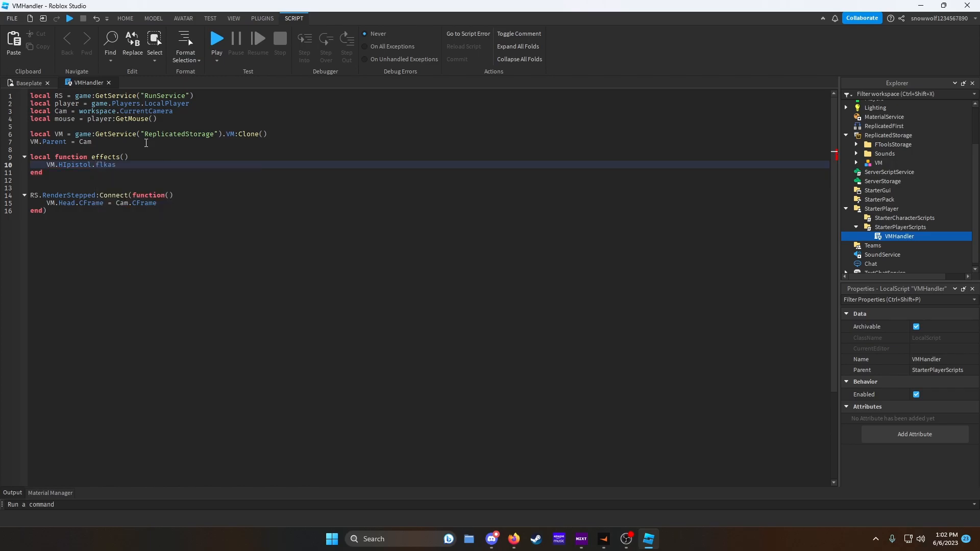
type("Par")
key("BackSpace")
key("BackSpace")
key("BackSpace")
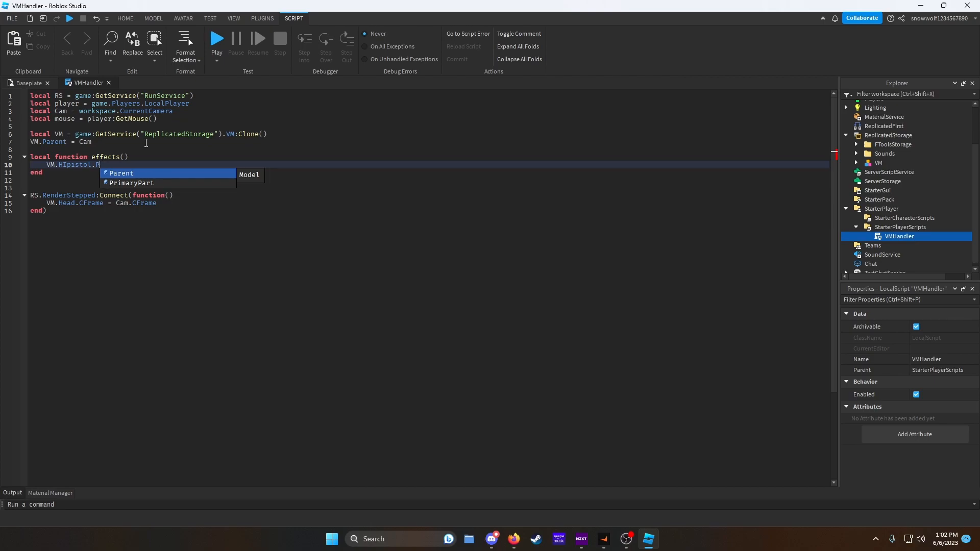
left_click(855, 163)
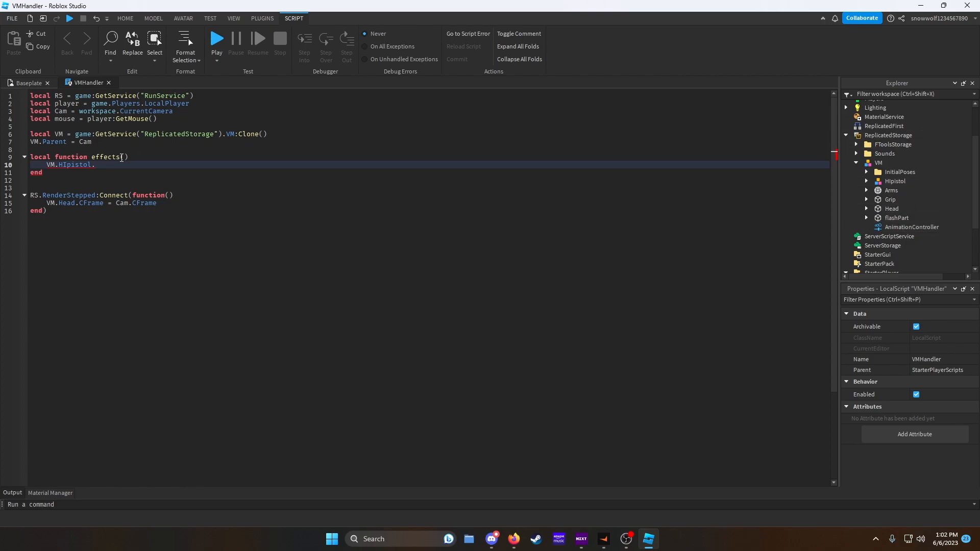
- Make the effects function emit 30 particles from VM.flashPart's ParticleEmitter
left_click_drag(96, 164, 60, 164)
type("f")
key("Tab")
type(".")
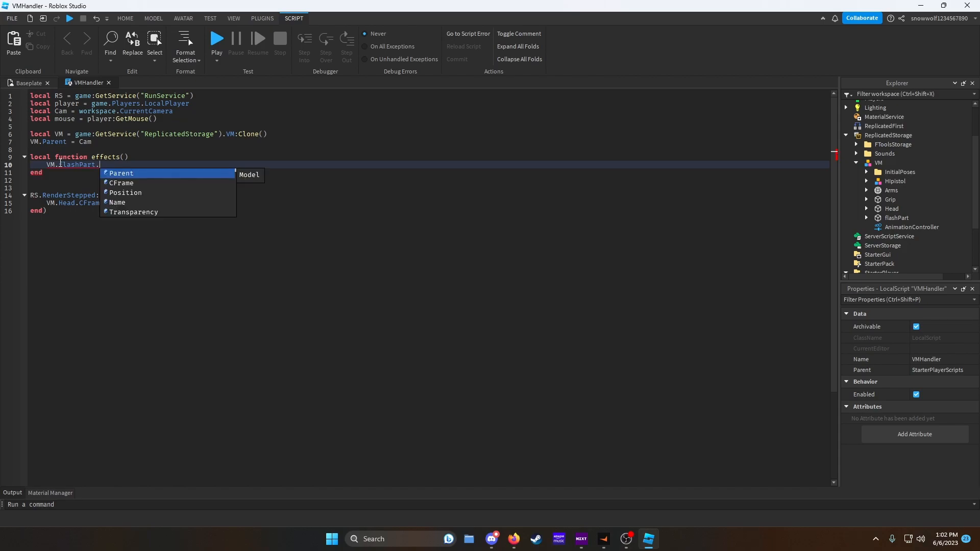
type("Pa")
type("rticleEmitter")
key("Tab")
type(":Emit()")
key("Tab")
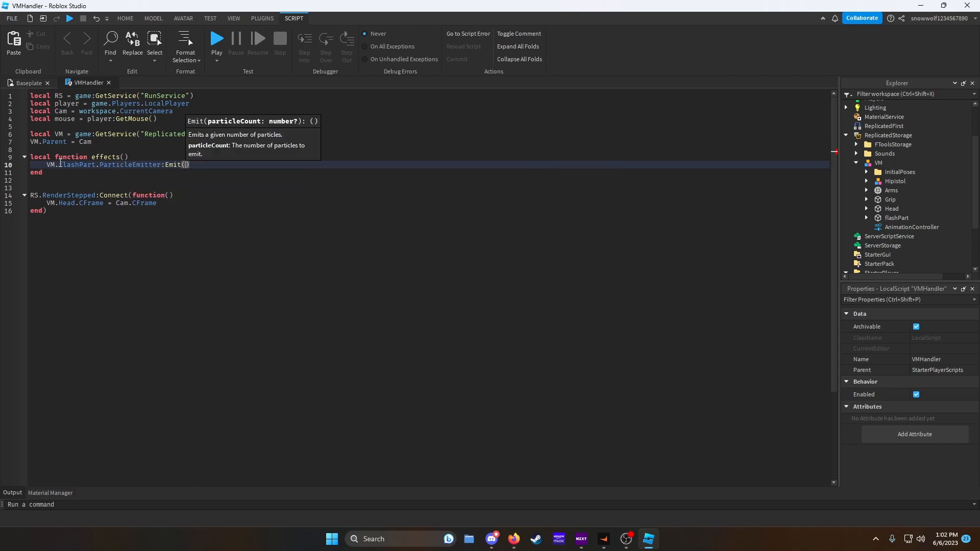
type("30")
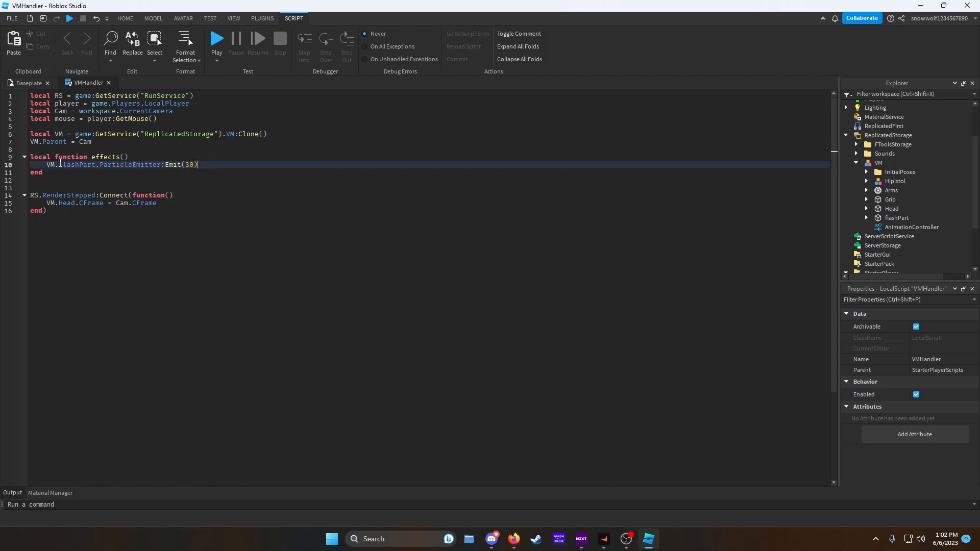
- Add a line in effects that enables the flashPart's PointLight
key("End")
key("Return")
type("VM.flas")
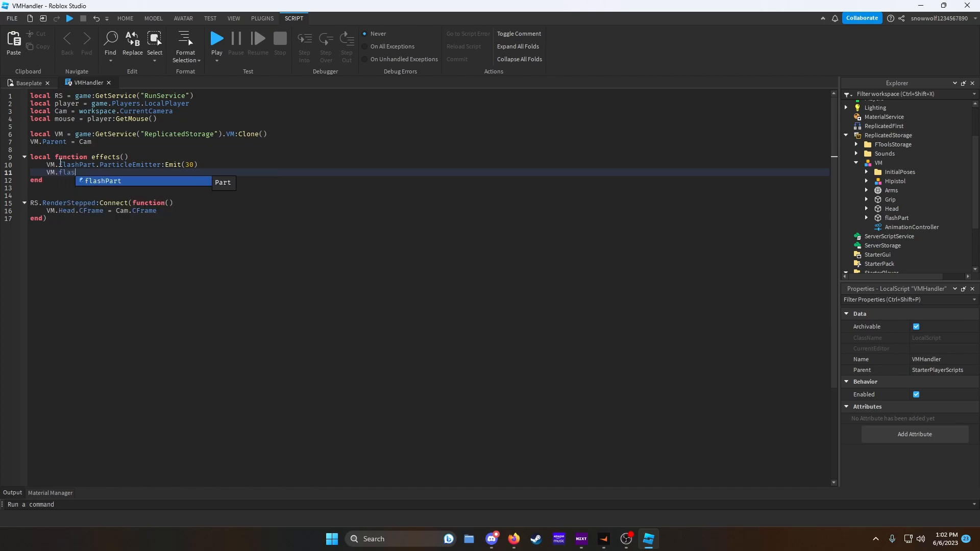
type("hPart.PointLight.")
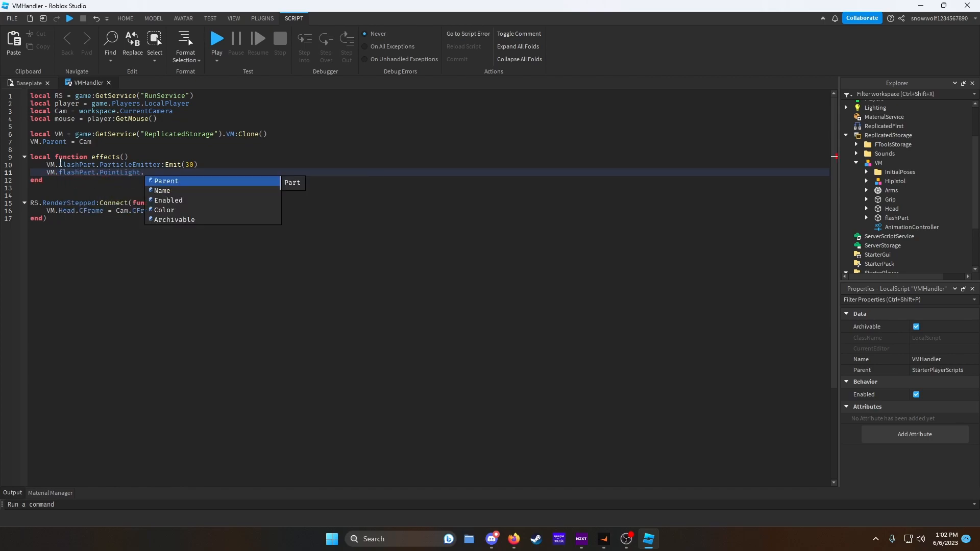
type("Enabled = true")
- Wait 0.1 seconds with task.wait, then disable the flashPart's PointLight
key("Return")
type("task.")
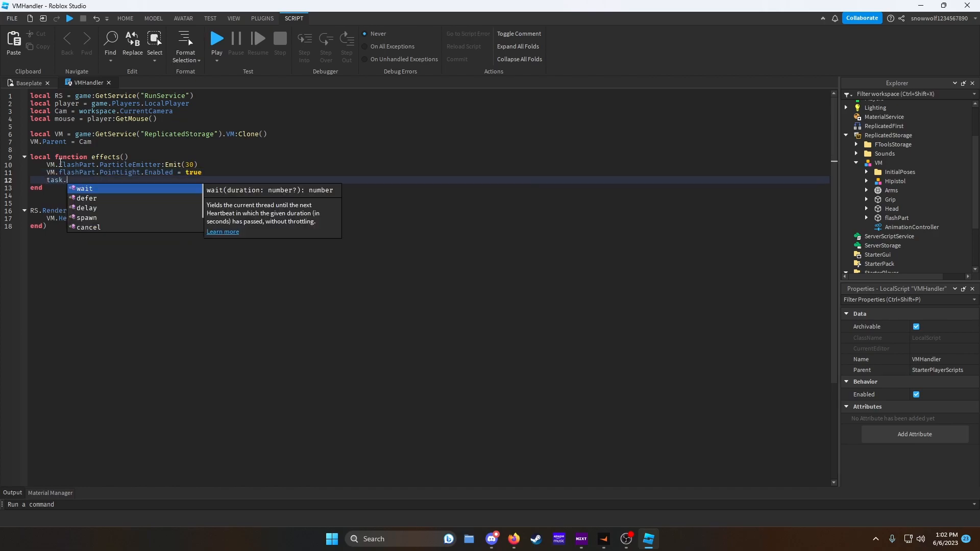
type("wait(0.1)")
key("Return")
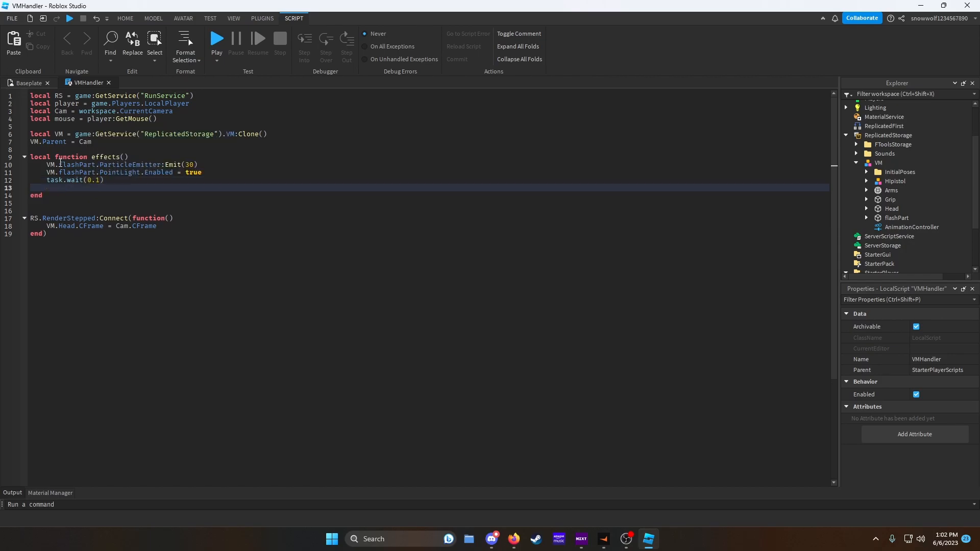
type("VM.fla")
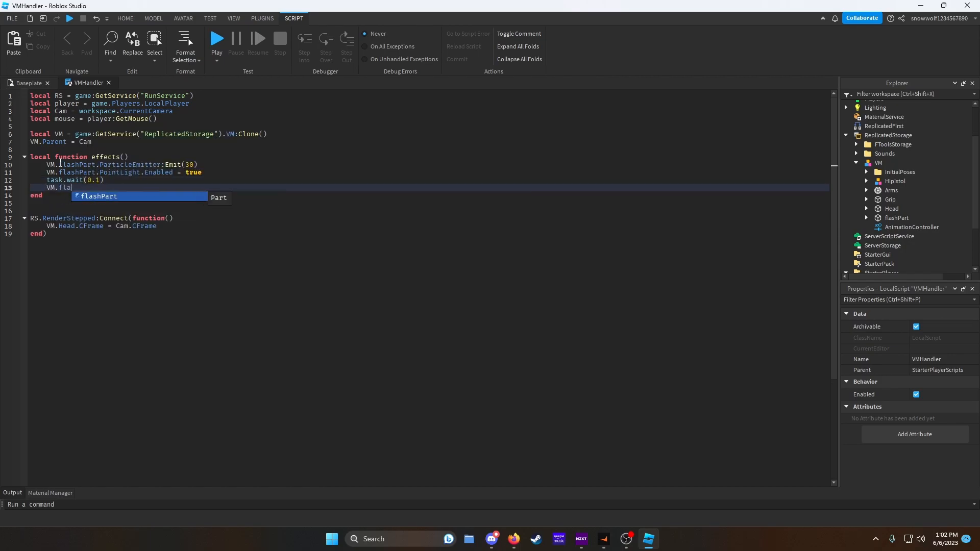
type("shPart.PointLight.E")
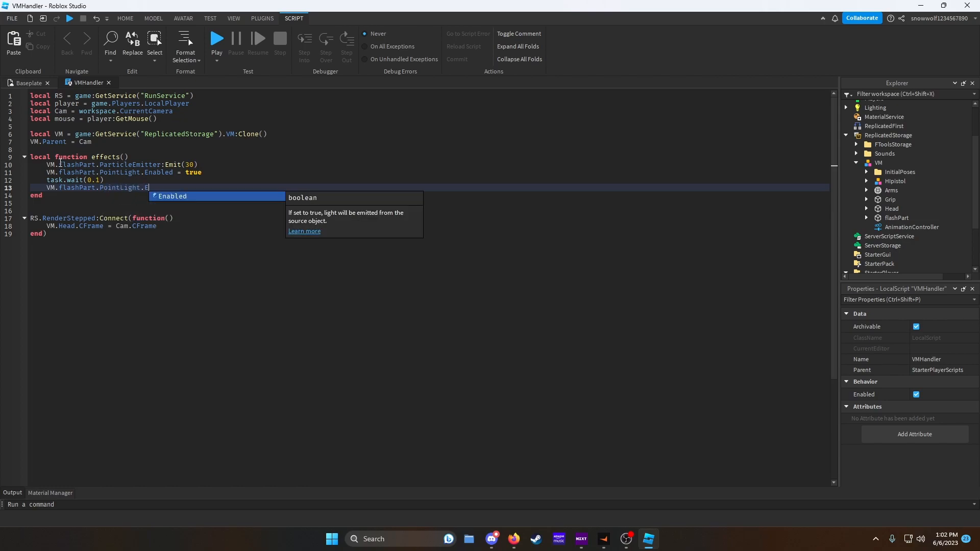
type("nabled = false")
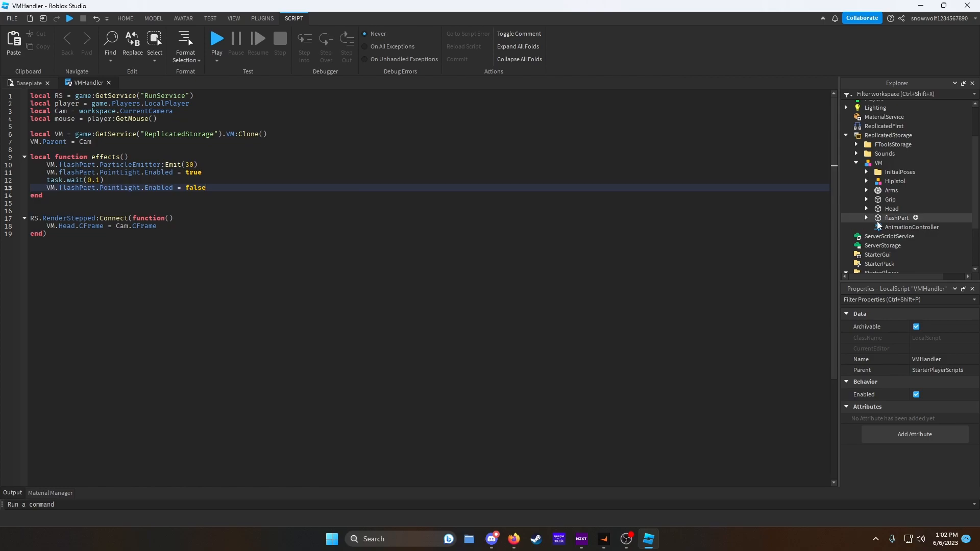
- Add a first line in effects cloning ReplicatedStorage.Sounds.PistolShot into a local variable named sound
left_click(867, 218)
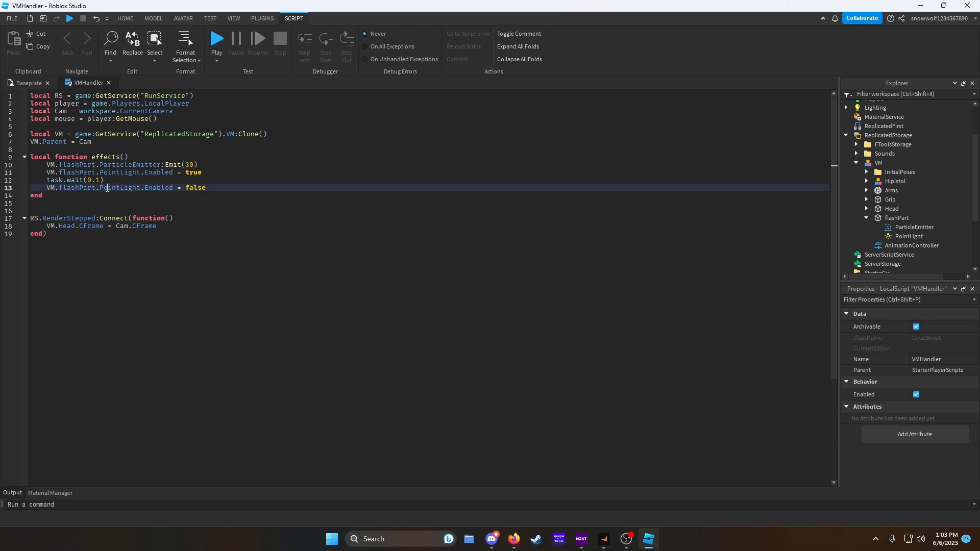
left_click(230, 189)
key("Up")
key("Up")
key("Up")
key("Up")
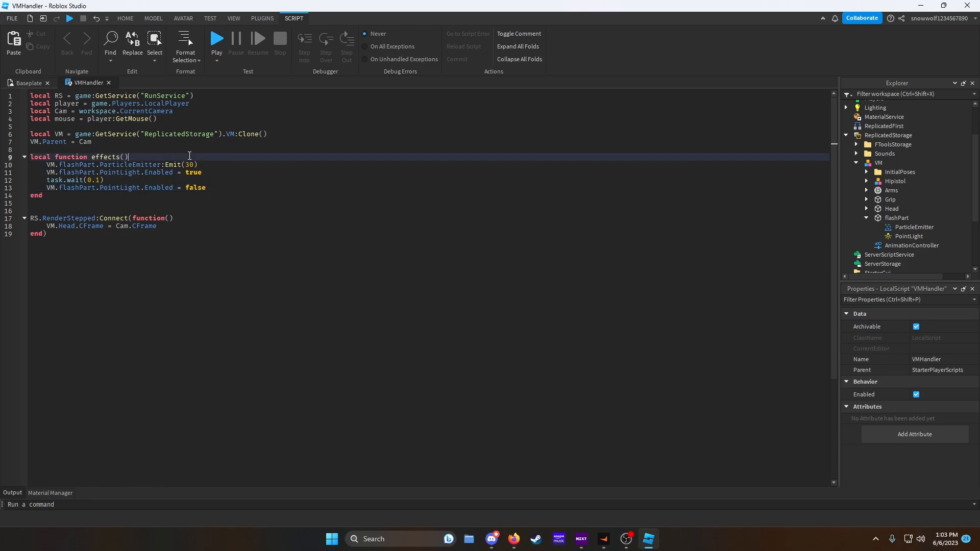
key("Return")
type("local so")
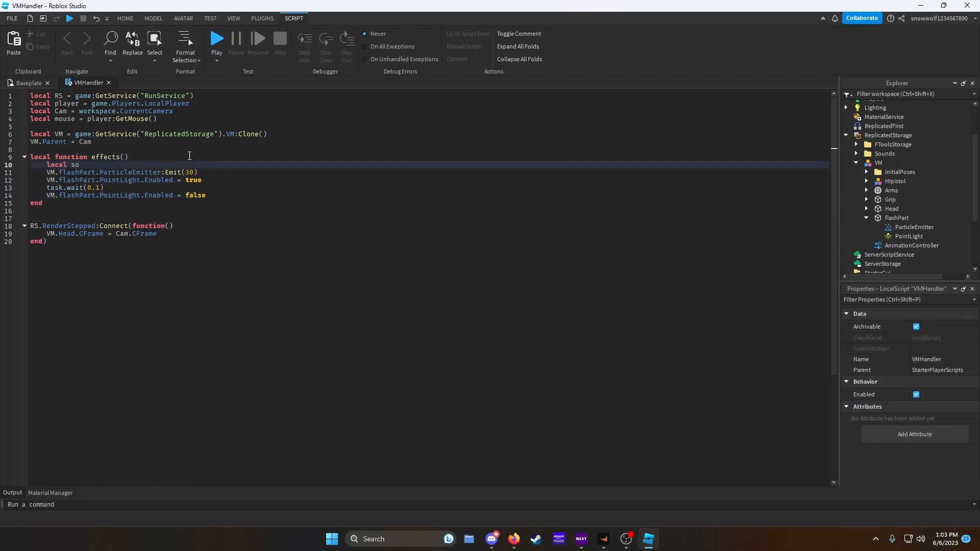
type("und = game.ReplicatedStorage.S")
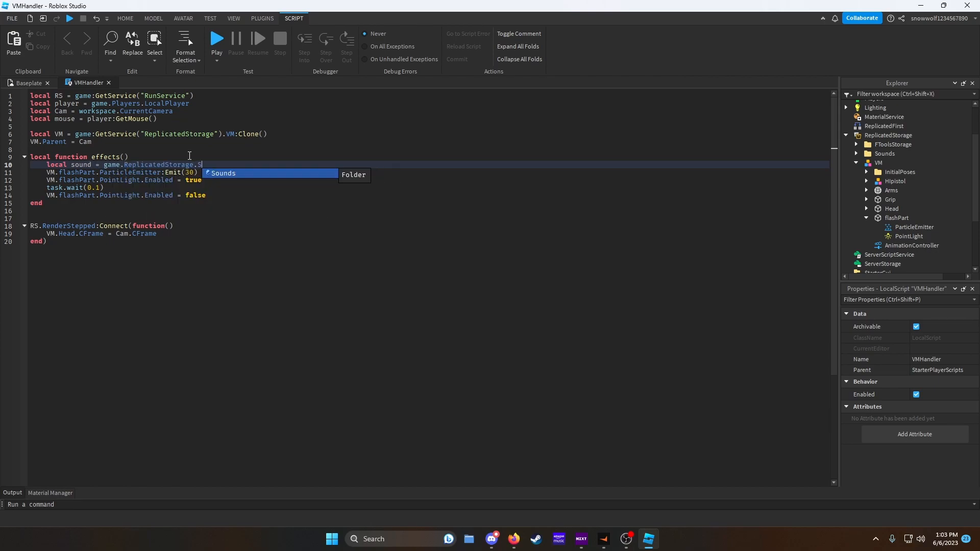
type("ounds.Pi")
key("Tab")
type(":Cl")
key("Tab")
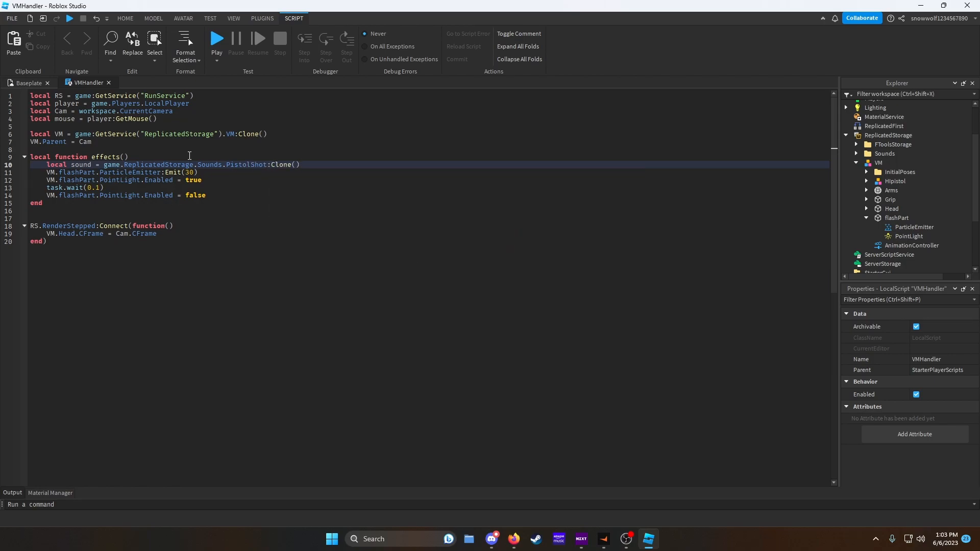
key("Return")
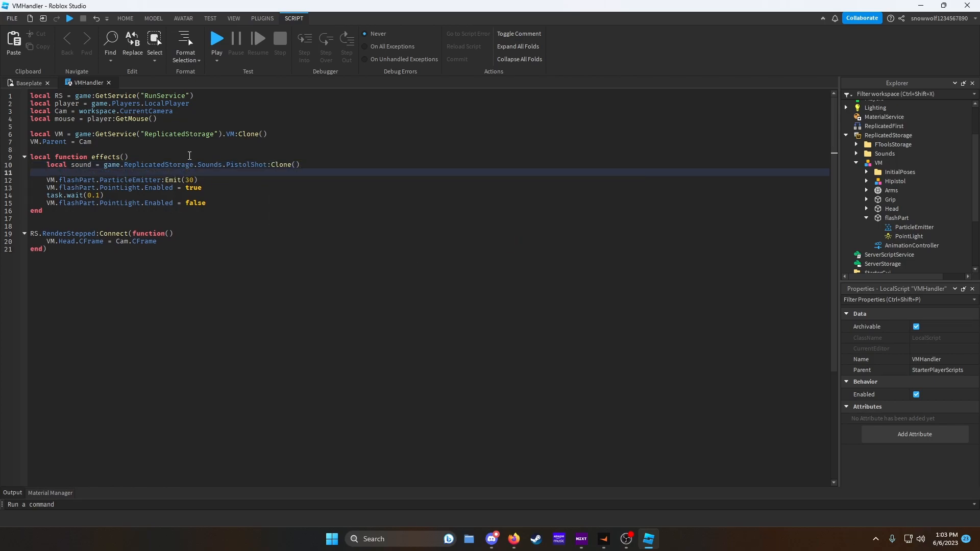
- In the effects function, parent the cloned sound to VM.HIpistol.base
type("sound.Parent = VM.")
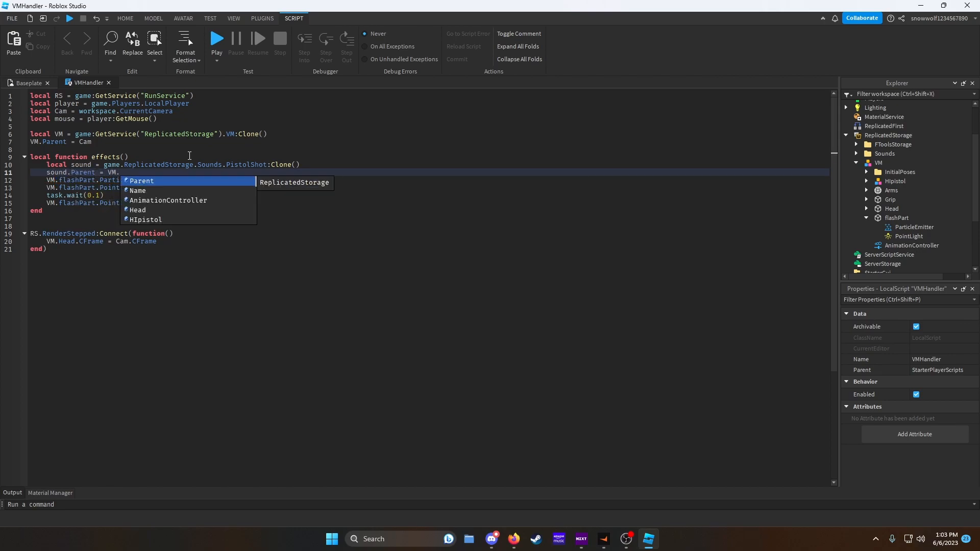
type("HIpistol.B")
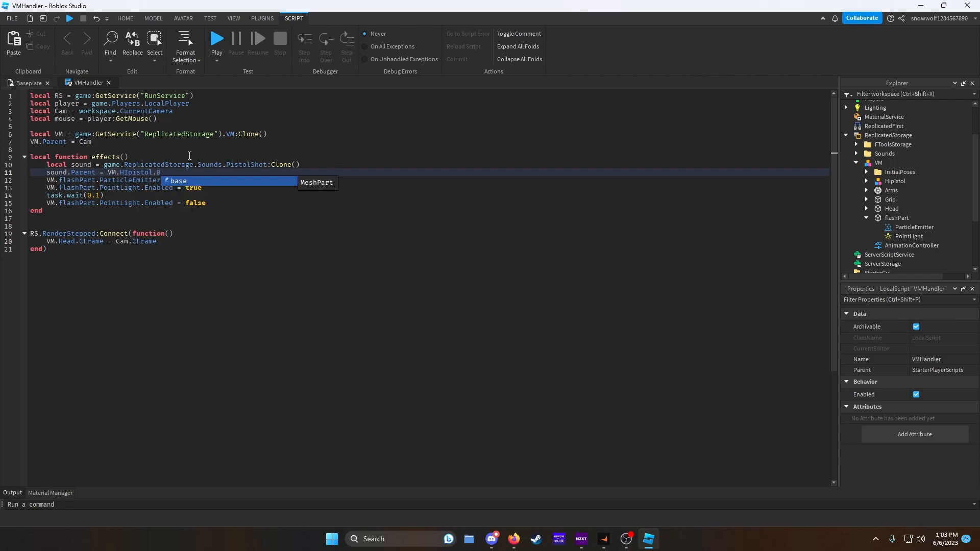
key("Tab")
key("Return")
- Add a line setting the sound's Playing property to true
type("sound.Pl")
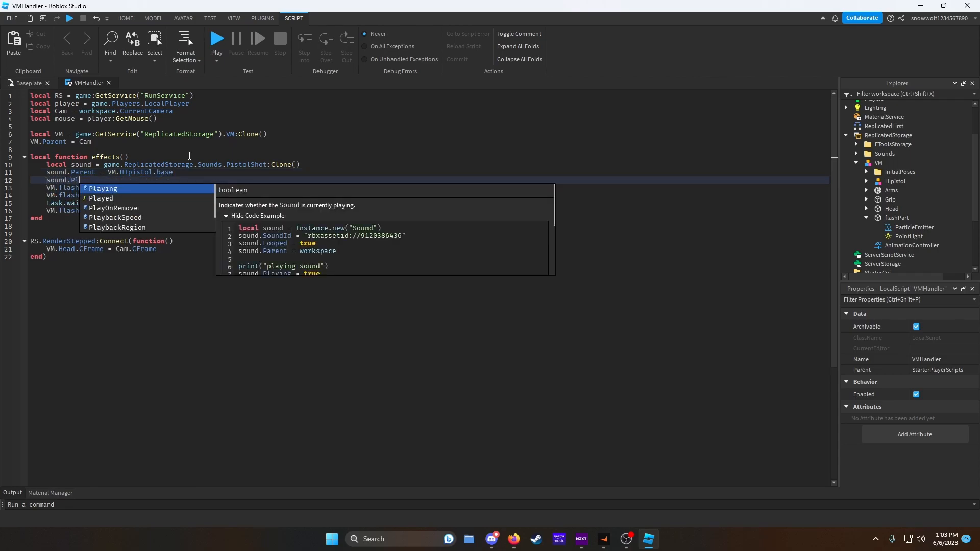
key("Tab")
type("= t")
key("Tab")
- At the end of effects, wait 3 seconds with task.wait and then destroy the sound
left_click(219, 213)
key("Return")
type("ta")
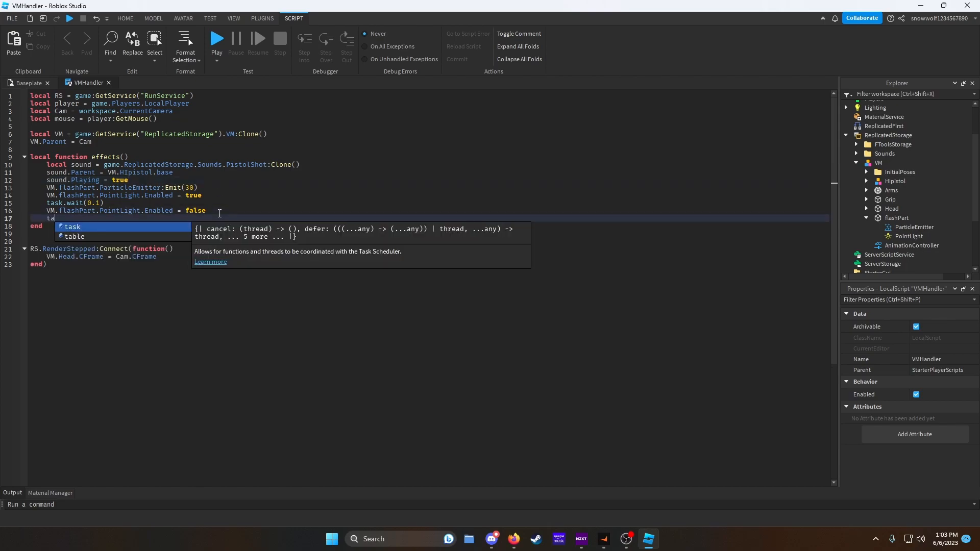
type("sk.wait(3)")
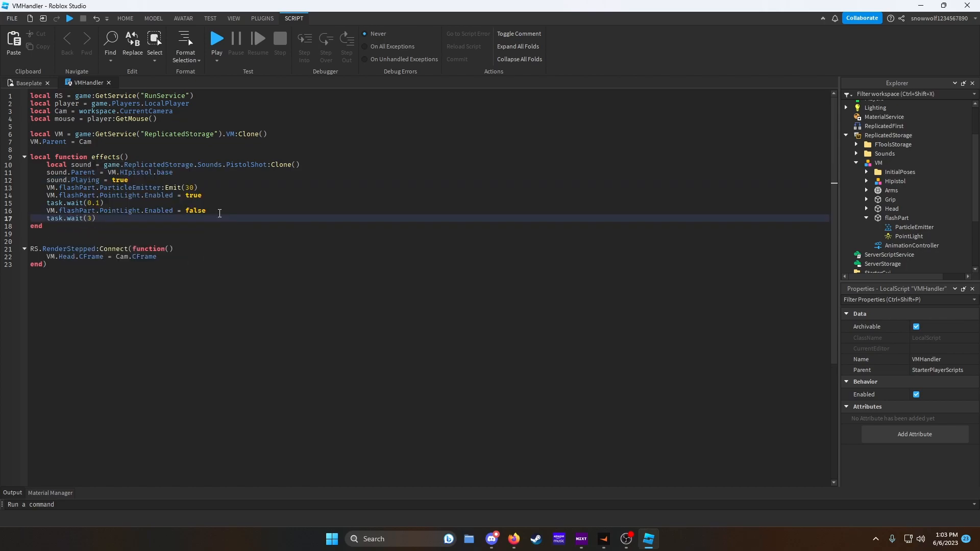
key("Return")
type("sound:Destroy()")
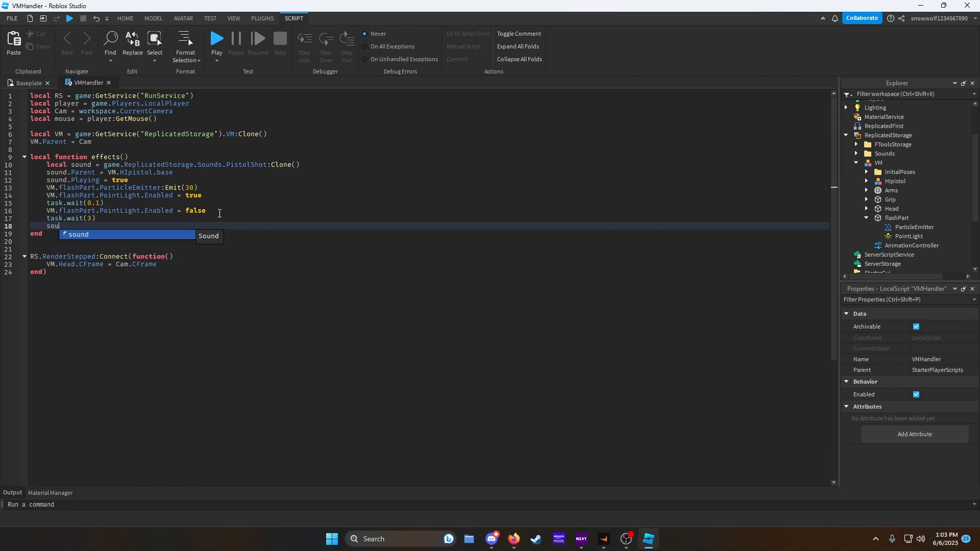
left_click(92, 237)
key("Return")
key("Return")
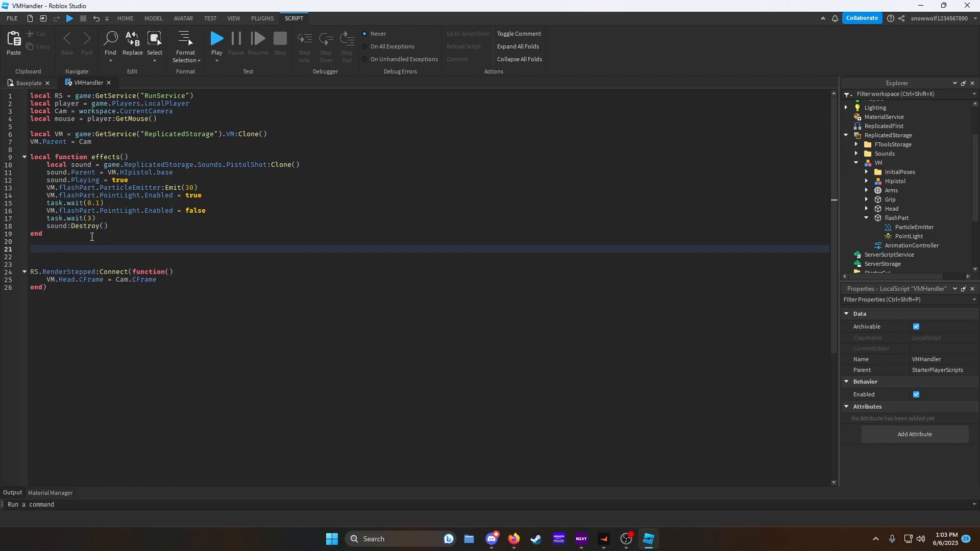
- Below effects, connect an empty function to the mouse's Button1Down event
type("mo")
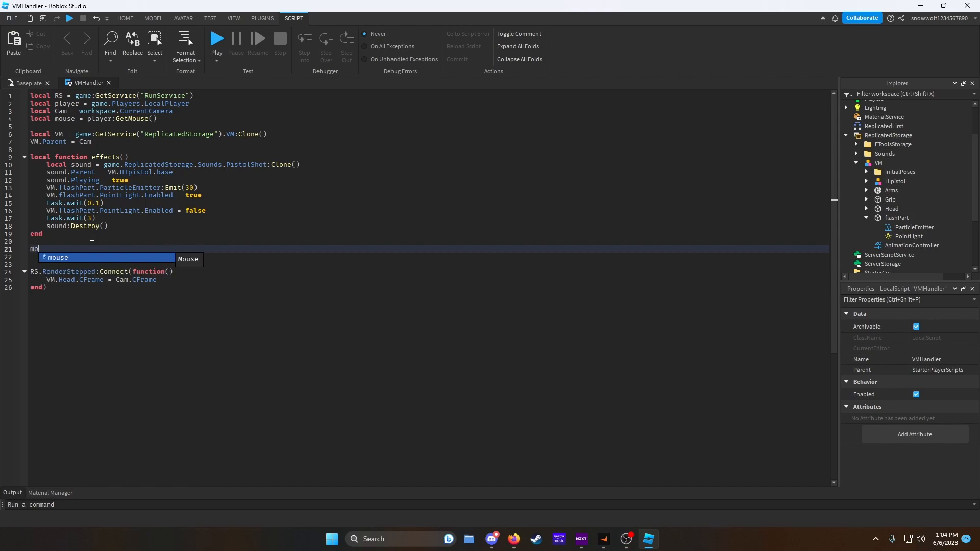
type("use.Button1Down:C")
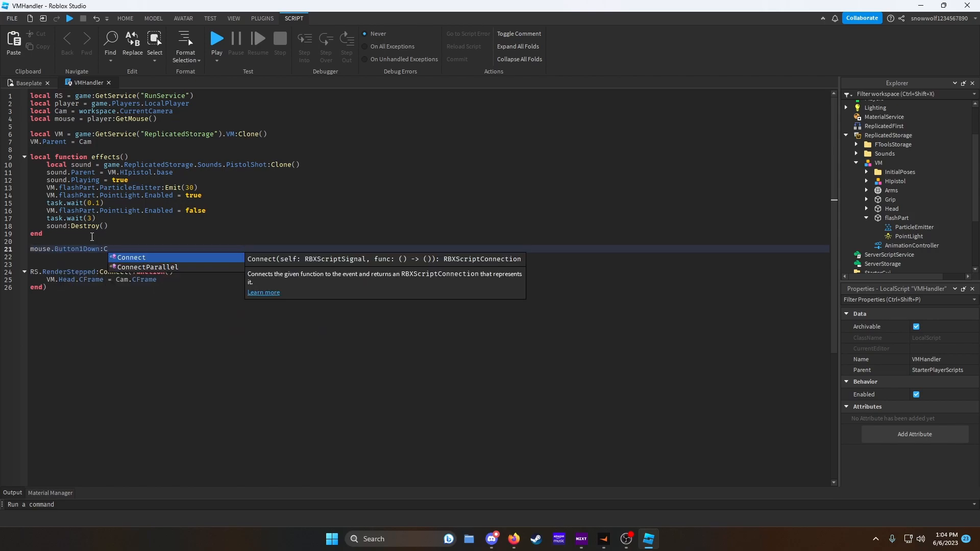
type("onnect(function()")
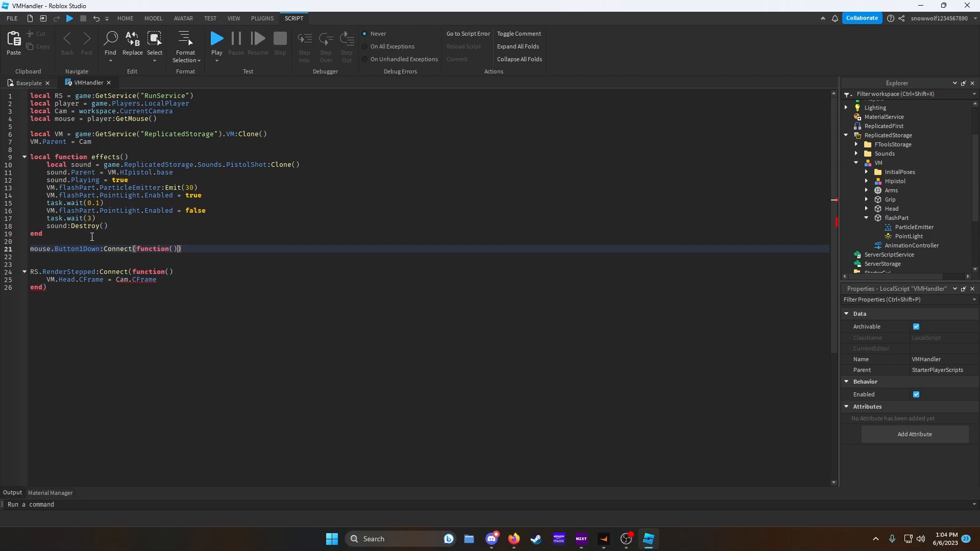
key("Return")
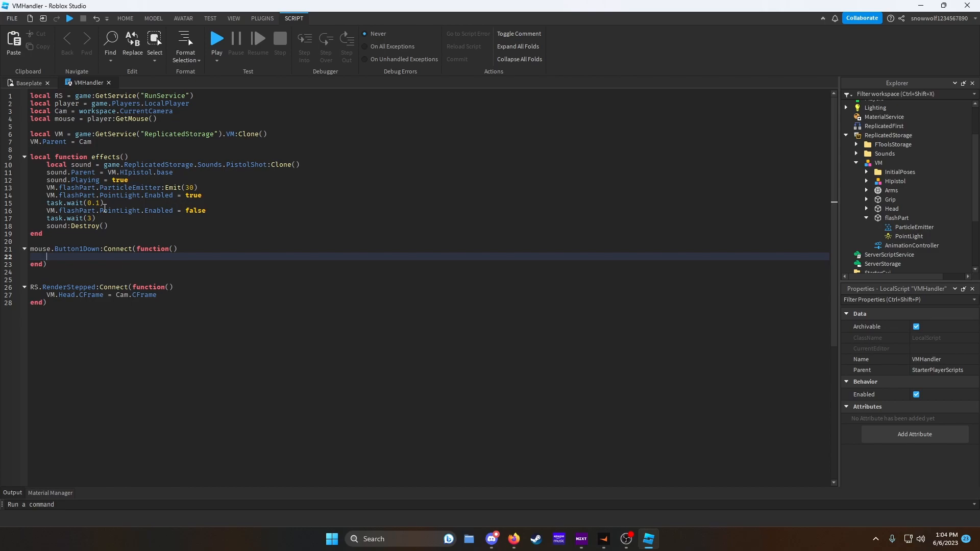
- Declare a local canShoot variable set to true below the VM.Parent = Cam line
left_click(118, 142)
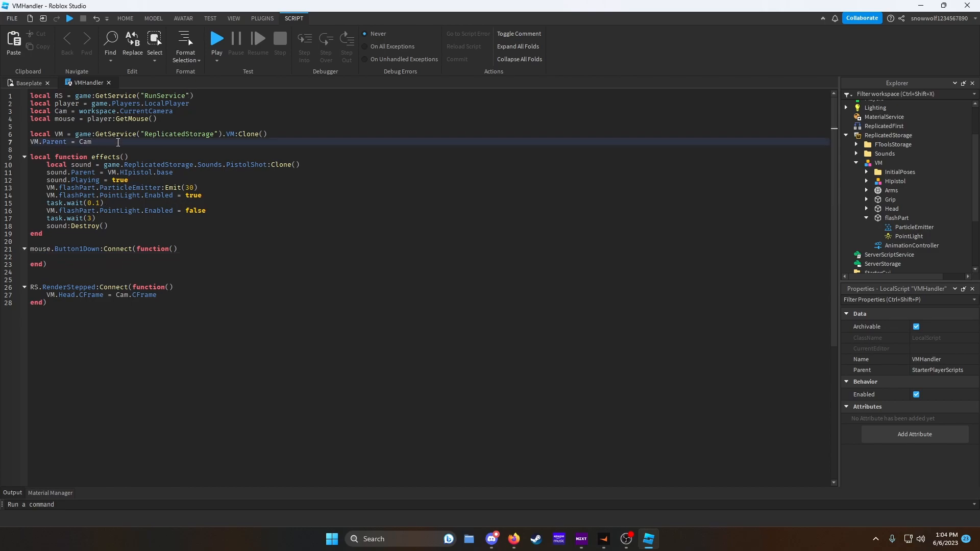
key("Return")
key("Return")
type("local ")
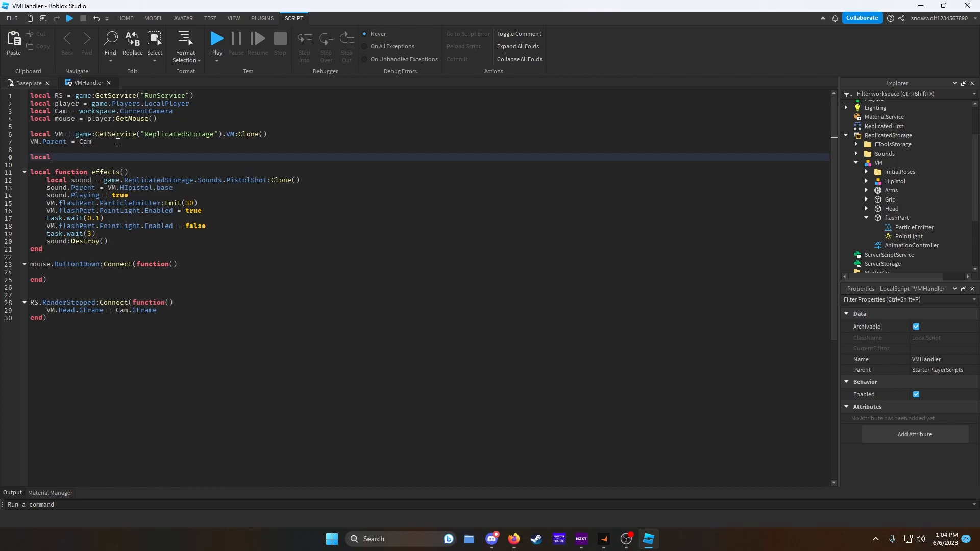
type("canShoot = fa")
key("Tab")
key("Return")
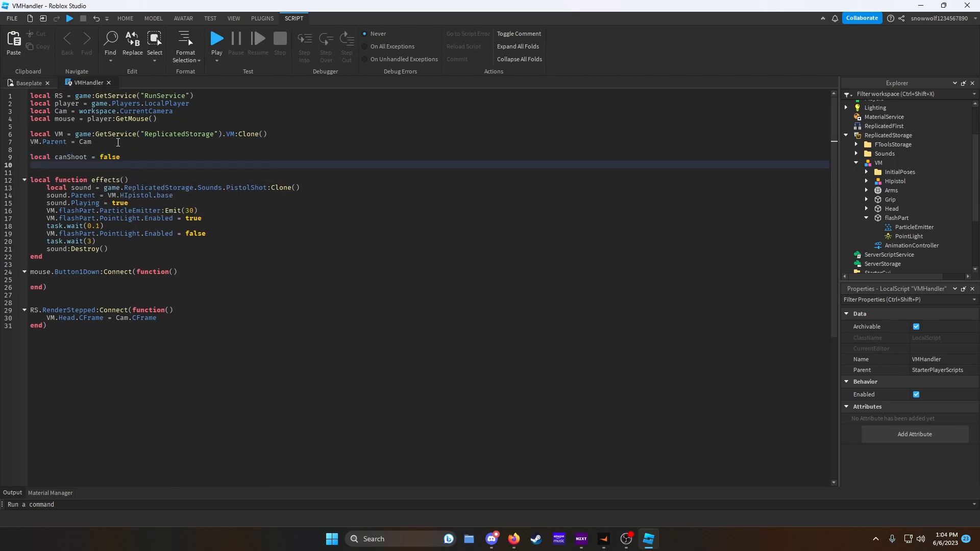
double_click(110, 157)
type("true")
- Declare a local CD cooldown variable set to 0.1 under canShoot
left_click(86, 164)
type("local CD = 0.1")
- Inside the Button1Down handler, add an if canShoot == true then block that sets canShoot to false
left_click(109, 282)
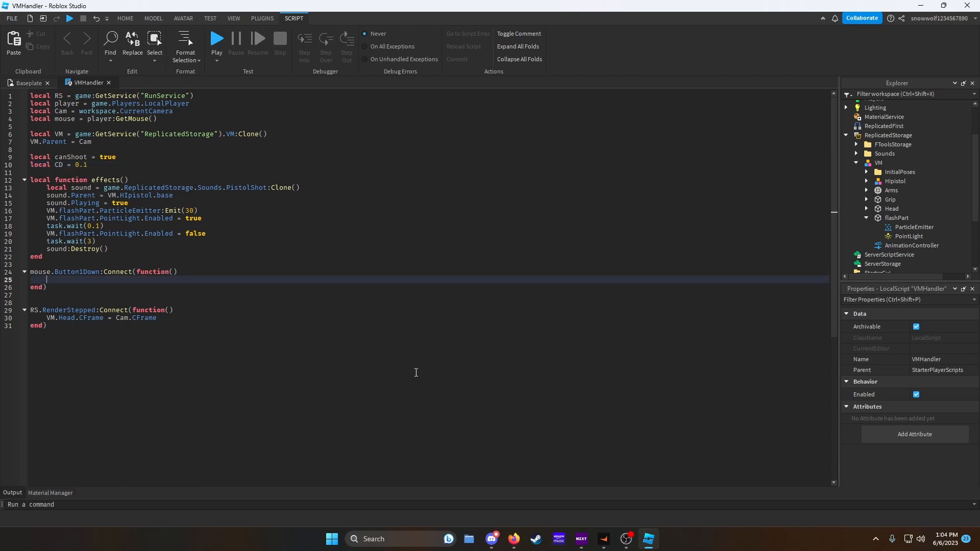
type("if canShoot == true then")
key("Return")
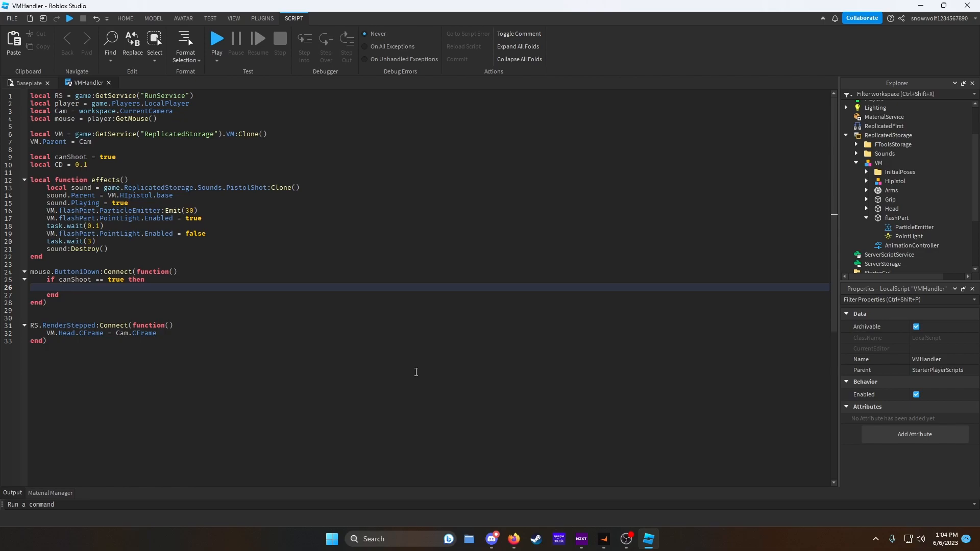
type("canShoot = false")
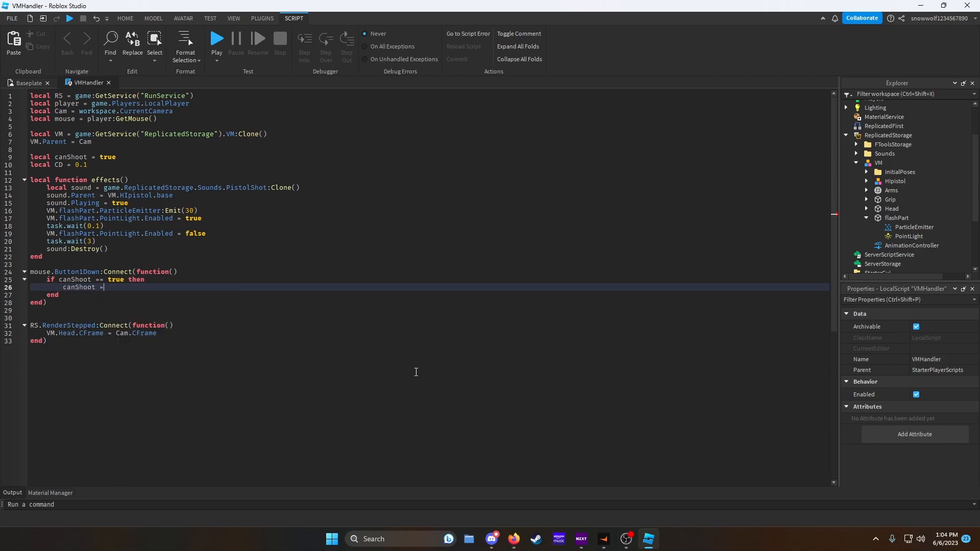
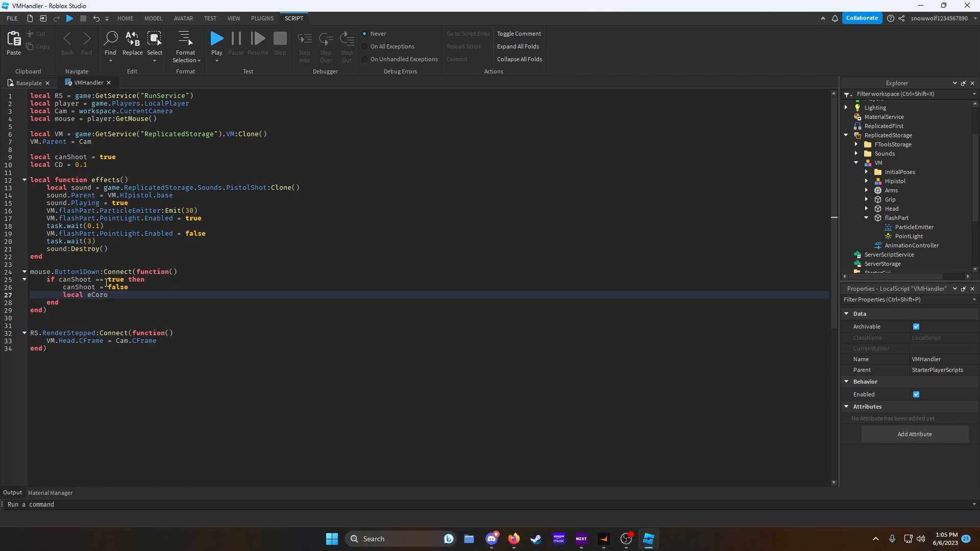
- Finish the local eCoro line inside the if block as coroutine.create(effects)
type("= coroutine.")
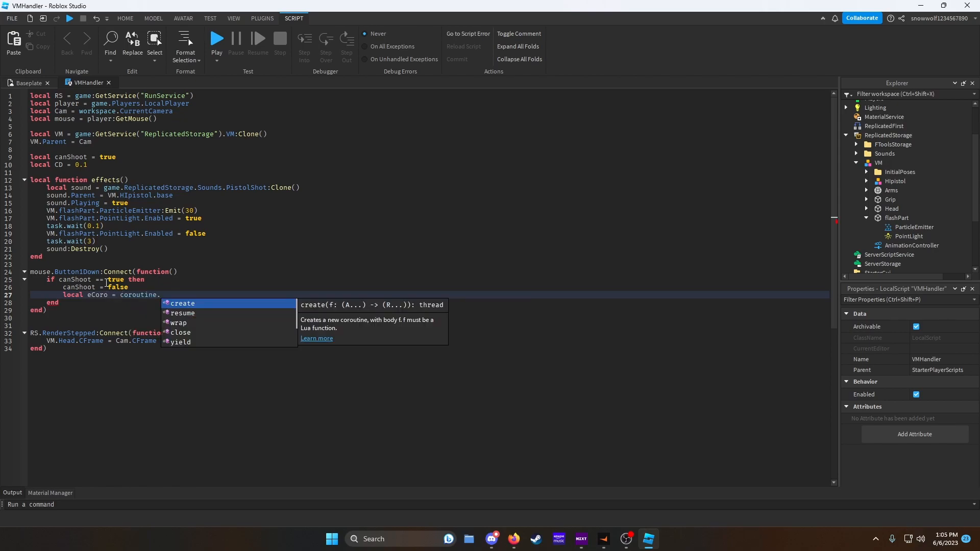
type("create(effects)")
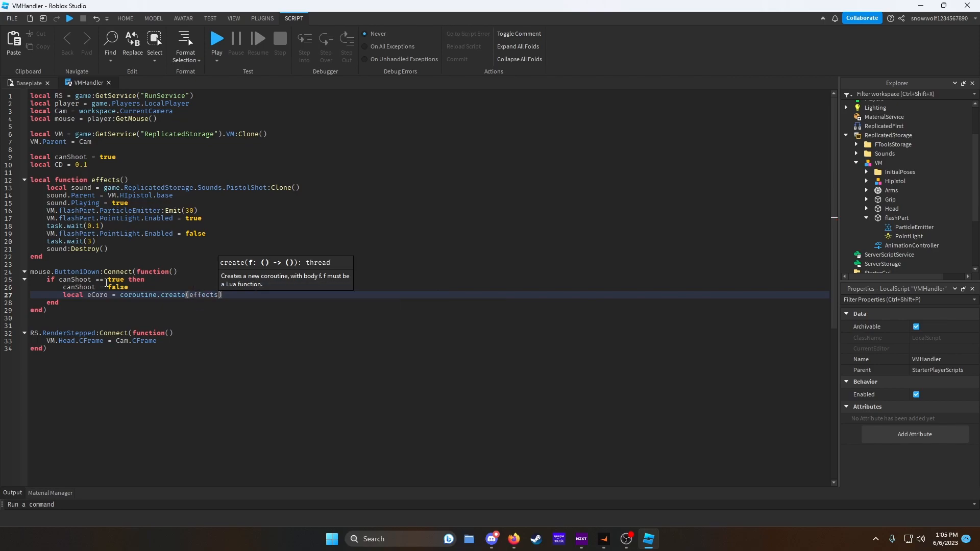
key("Return")
- On the next line of the if block, add coroutine.resume(eCoro)
type("eco")
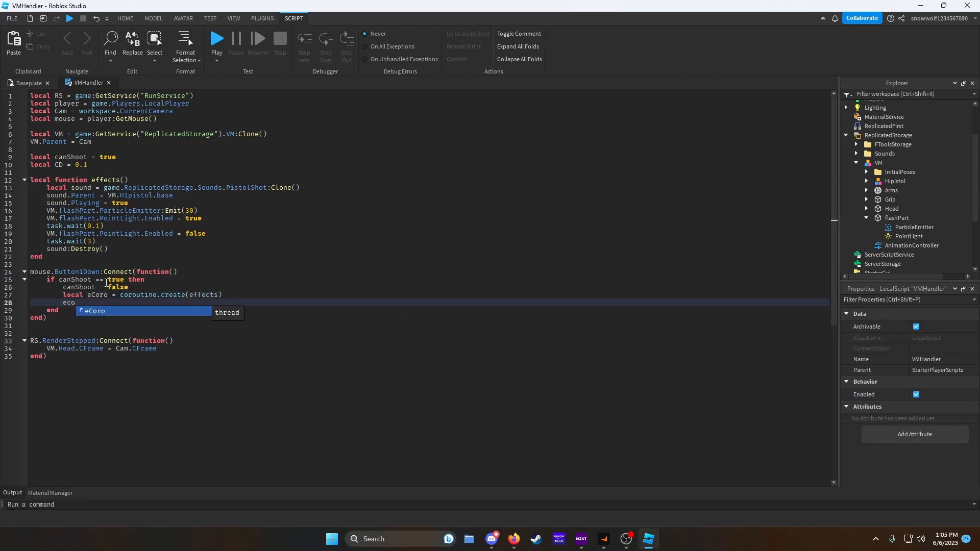
key("BackSpace")
key("BackSpace")
key("BackSpace")
type("coroutine.")
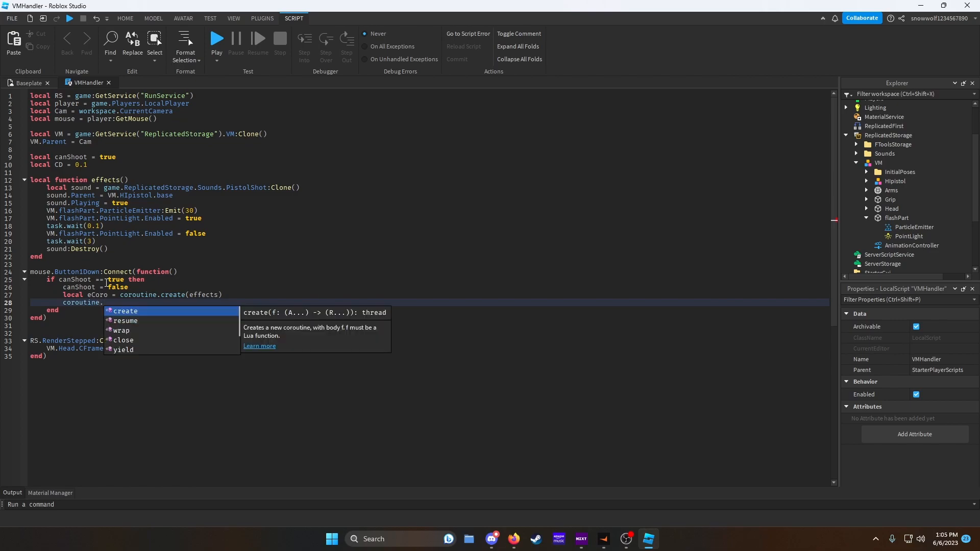
type("resume(eCoro")
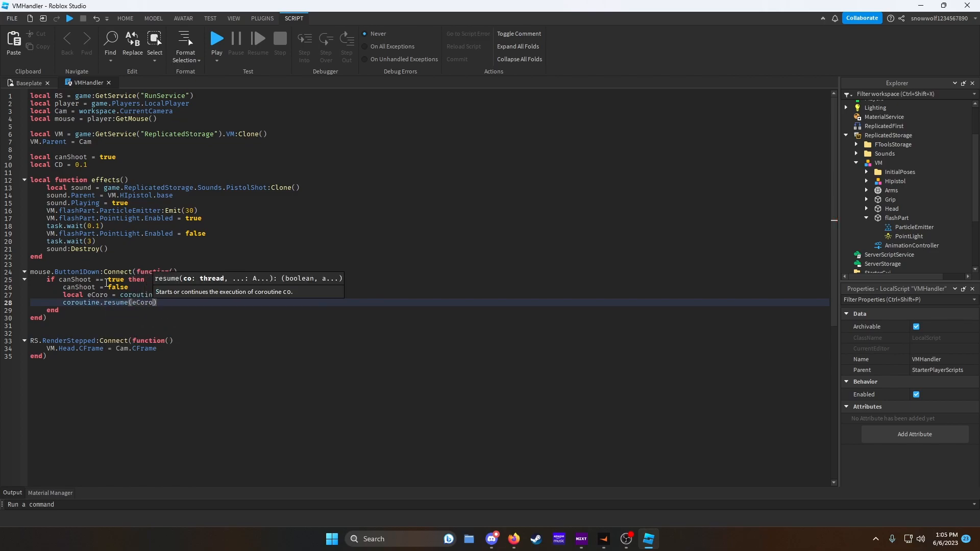
key("End")
key("Return")
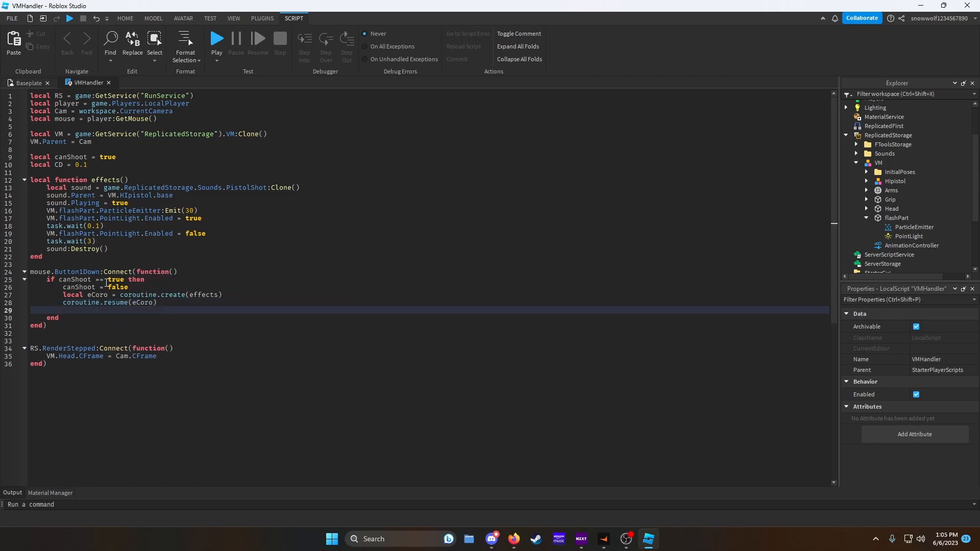
- Add task.wait(CD) and a line setting canShoot = true at the end of the if block
type("task.wait(")
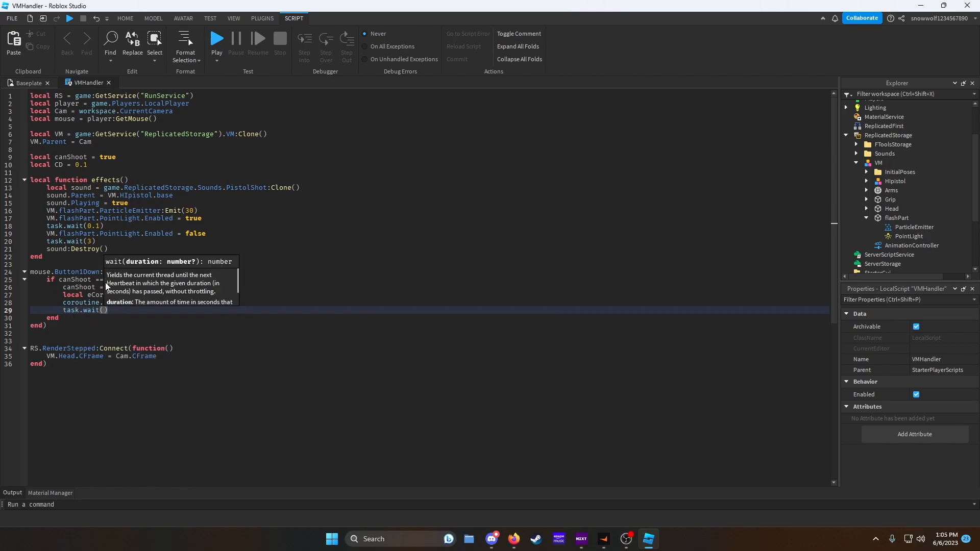
type("CD")
key("End")
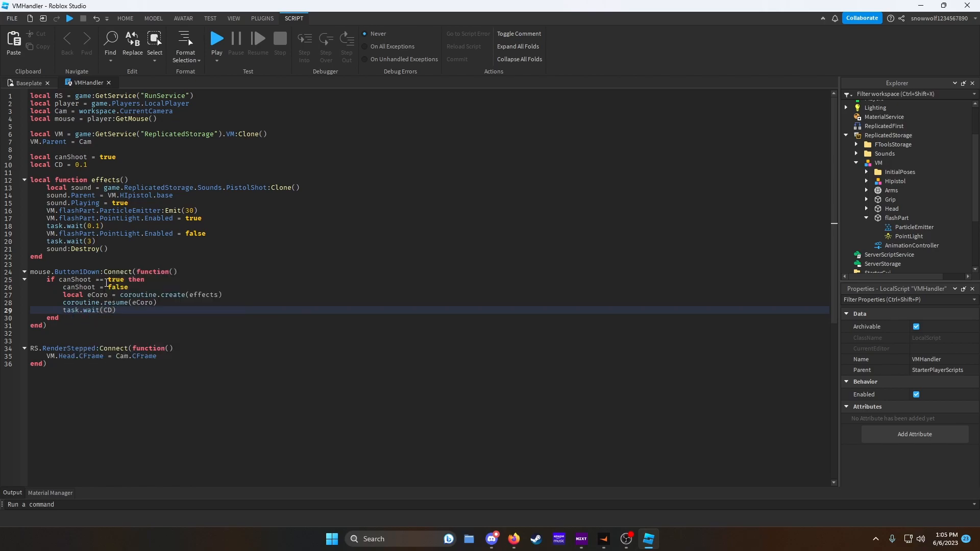
key("Return")
type("canShoot = true")
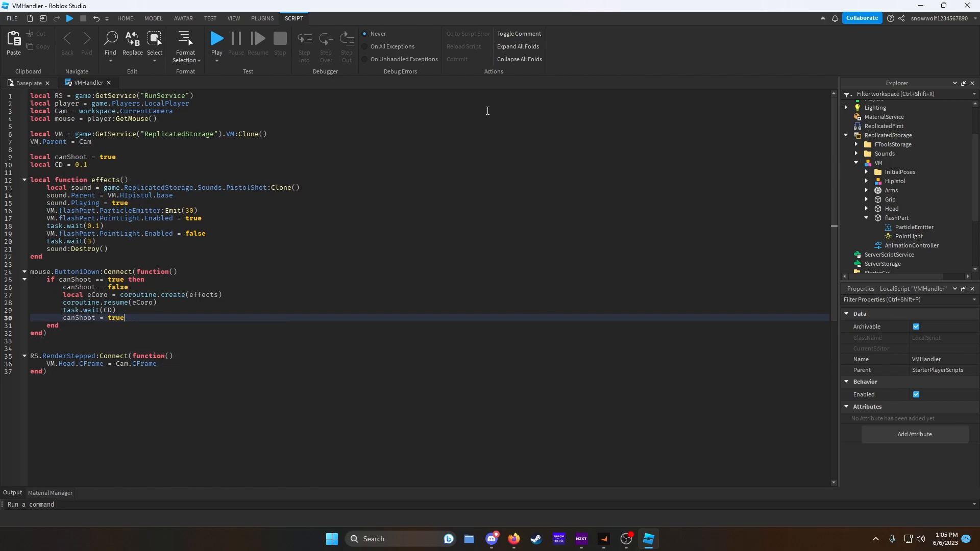
- Playtest the game, fire the pistol repeatedly to check the muzzle flash and cooldown, and stop the test
key("F5")
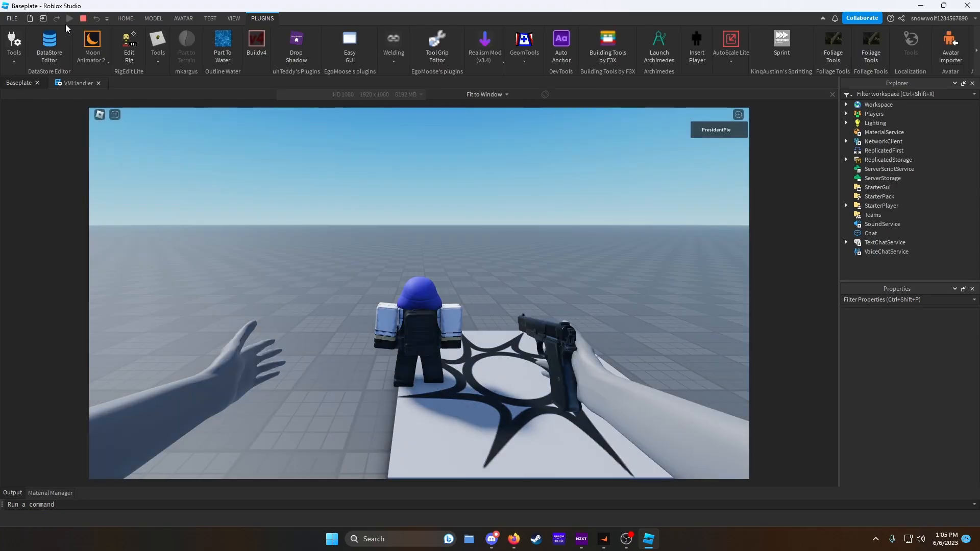
left_click(154, 19)
right_click_drag(439, 171, 439, 171)
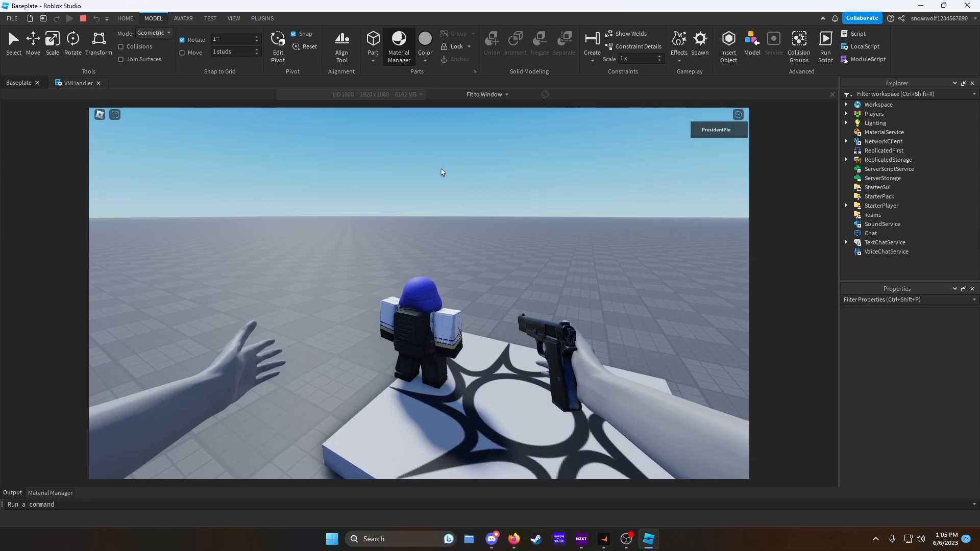
scroll(440, 171, "up", 6)
left_click(420, 297)
left_click(420, 297)
left_click(420, 296)
left_click(420, 297)
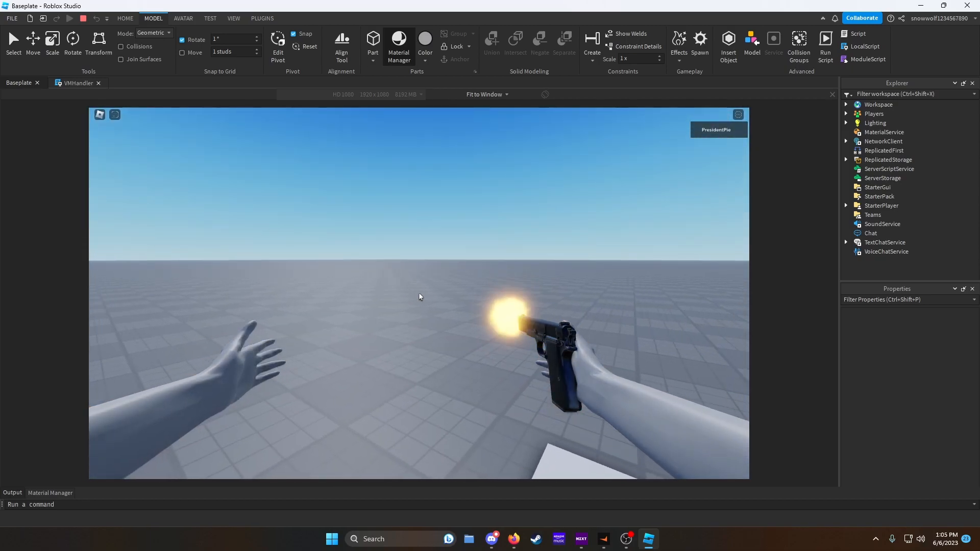
left_click(420, 297)
left_click(420, 296)
left_click(419, 296)
left_click(420, 297)
left_click(420, 297)
left_click(419, 296)
left_click(420, 297)
left_click(420, 297)
left_click(420, 297)
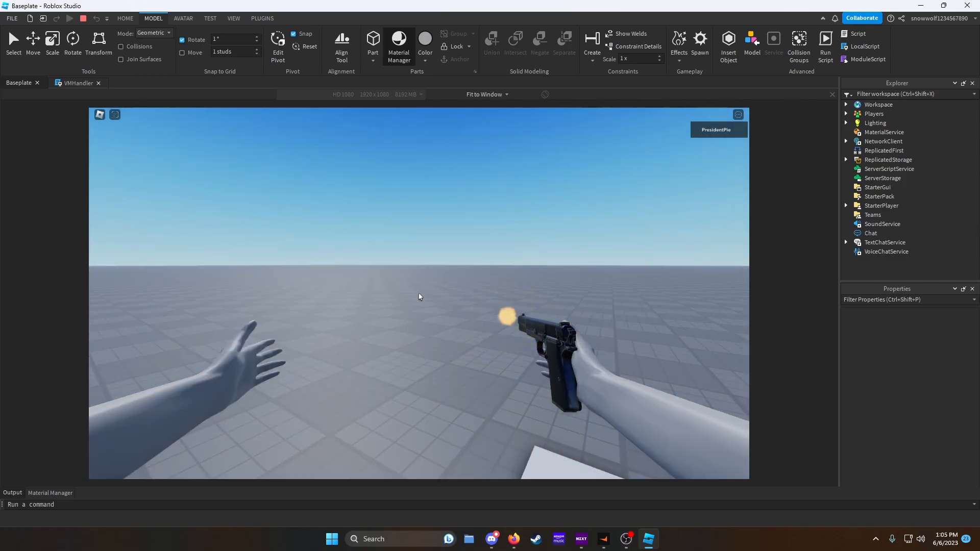
left_click(420, 297)
left_click(420, 296)
left_click(420, 296)
left_click(420, 296)
left_click(420, 297)
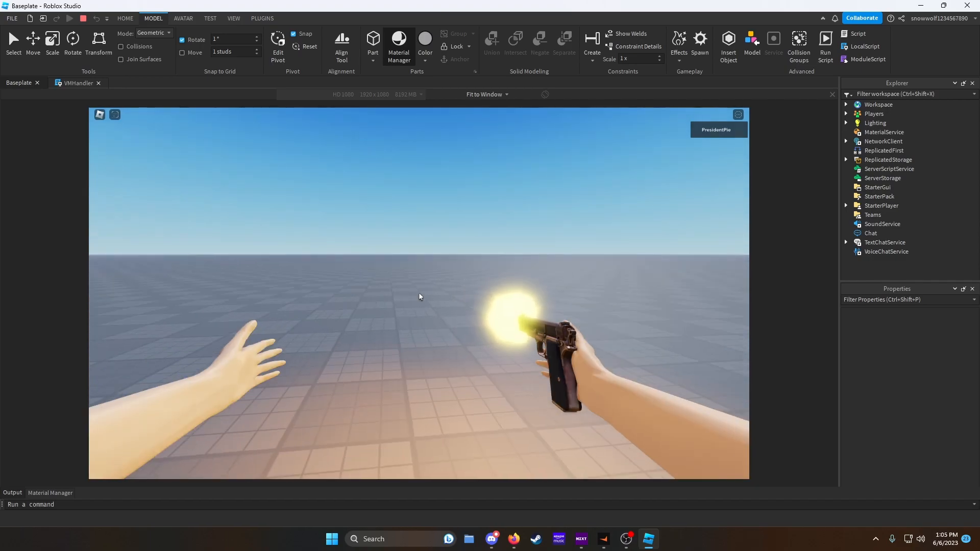
left_click(420, 296)
left_click(420, 296)
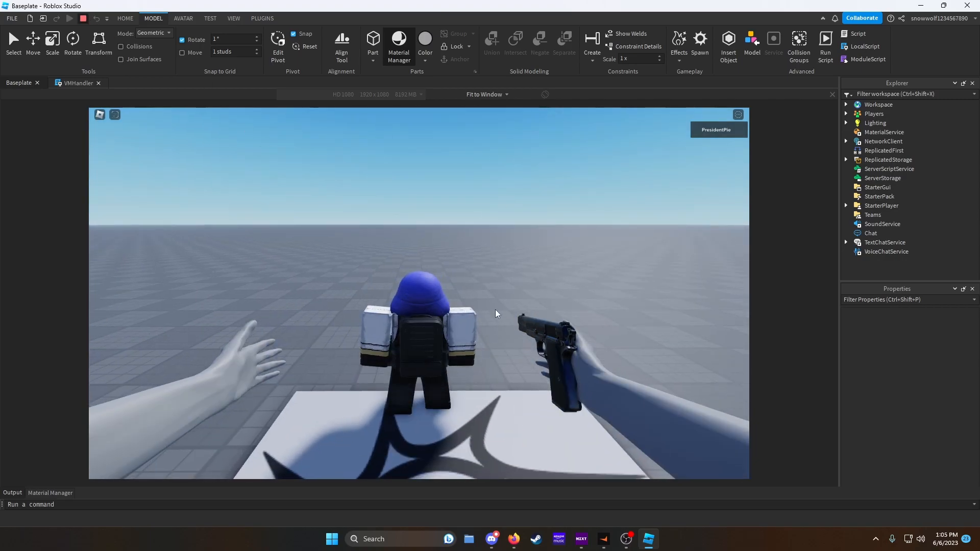
key("shift+F5")
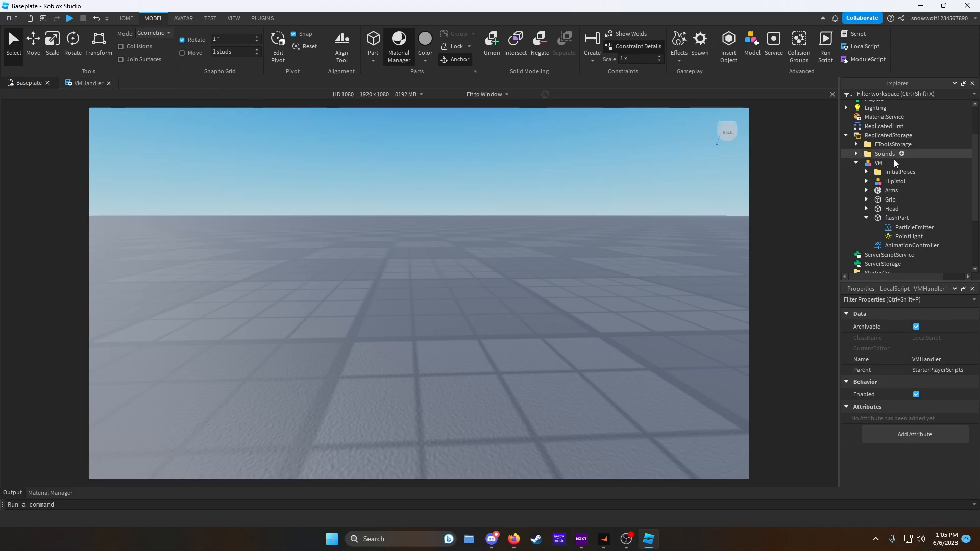
- Move the VM model from ReplicatedStorage into Workspace
left_click(857, 160)
scroll(864, 153, "up", 2)
left_click_drag(865, 162, 855, 105)
right_click_drag(599, 244, 600, 241)
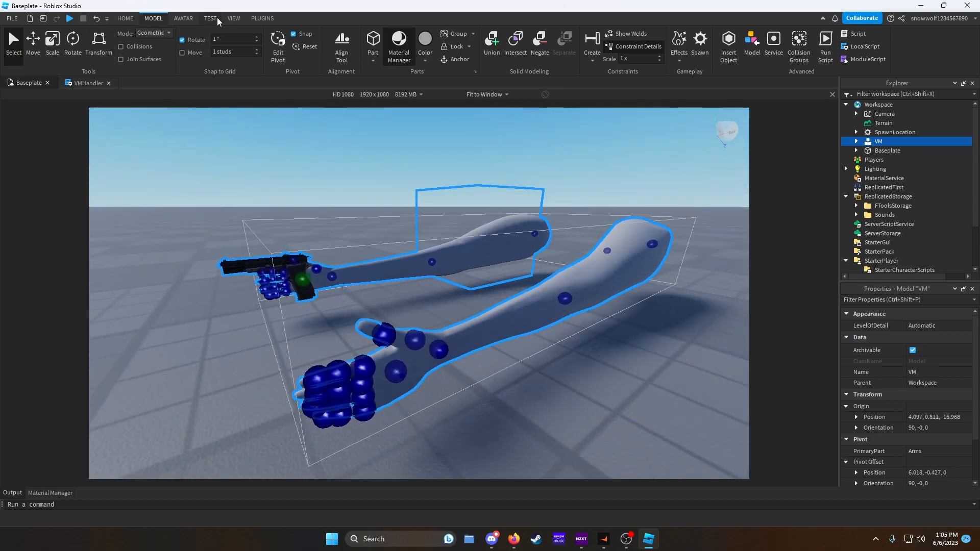
- Open the Animation Editor on the VM rig and create a new animation named Idle
left_click(185, 19)
left_click(419, 46)
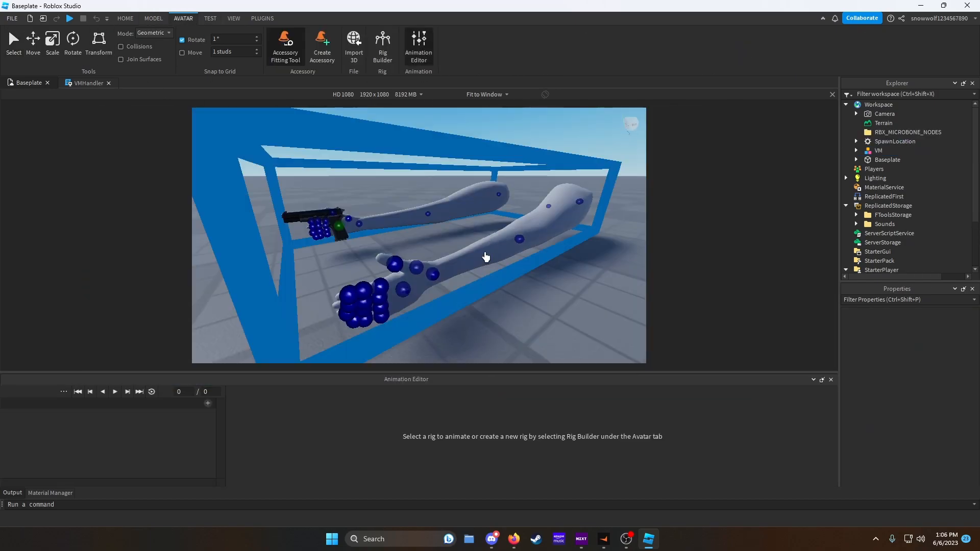
left_click(487, 254)
left_click(458, 423)
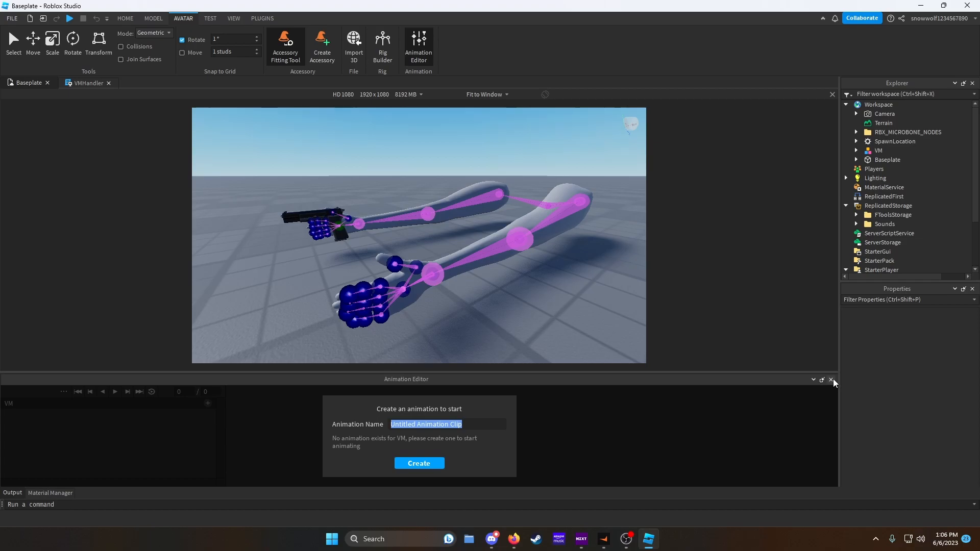
type("Idle")
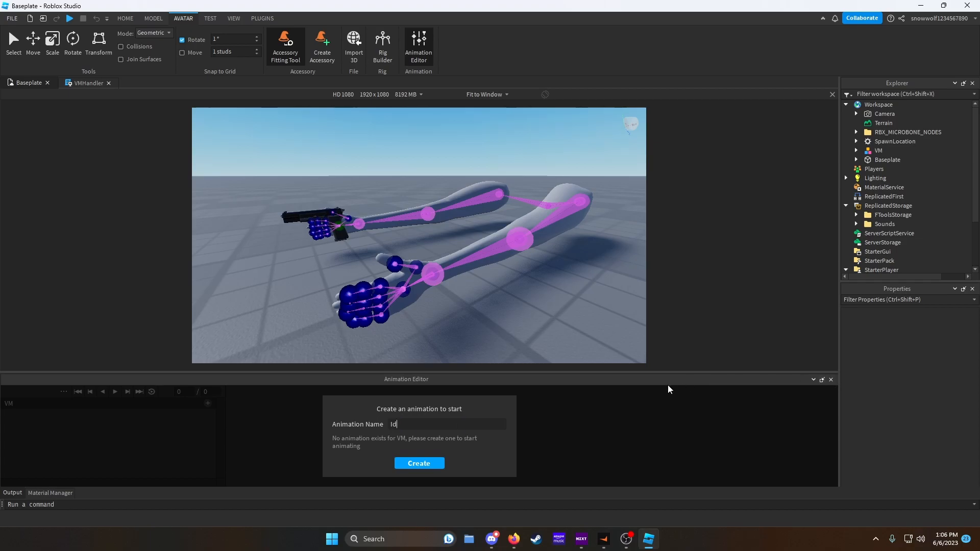
key("Return")
- Rotate the right shoulder, forearm and palm joints to raise the pistol into the Idle pose
right_click_drag(499, 184, 487, 188)
key("w")
left_click(447, 190)
left_click_drag(457, 202, 465, 204)
left_click(524, 152)
left_click_drag(514, 148, 520, 163)
right_click_drag(522, 169, 522, 168)
key("w")
key("s")
right_click_drag(445, 269, 453, 232)
key("w")
key("s")
left_click(442, 236)
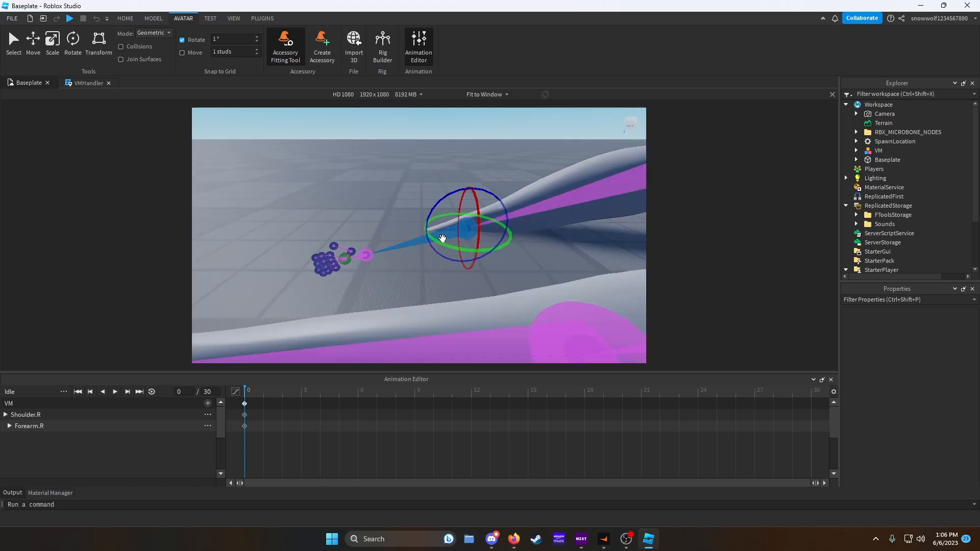
left_click_drag(429, 244, 428, 234)
right_click_drag(427, 234, 466, 222)
key("w")
key("s")
left_click(458, 226)
left_click_drag(422, 208, 413, 215)
right_click_drag(409, 223, 409, 223)
key("w")
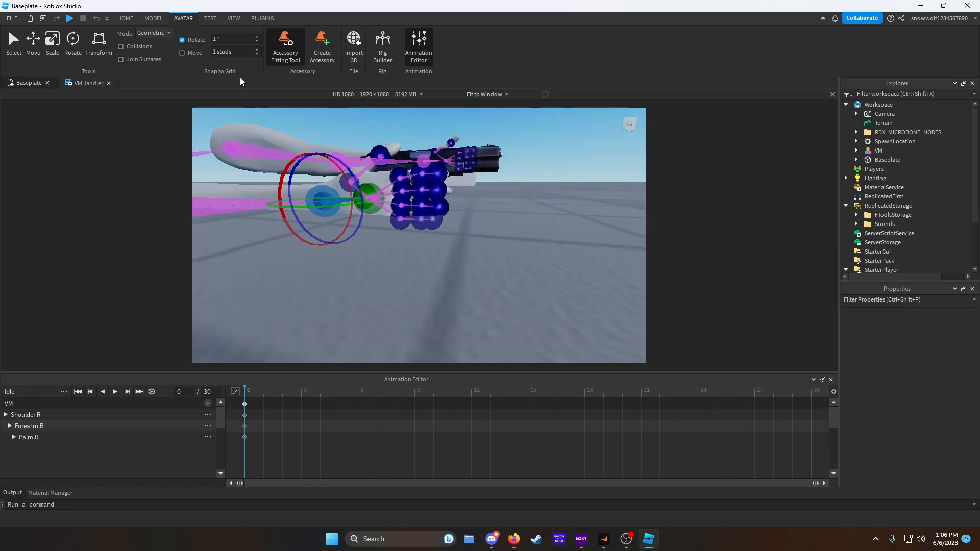
- With the rotate tool, bend the right pinky joint around the pistol grip
left_click(153, 19)
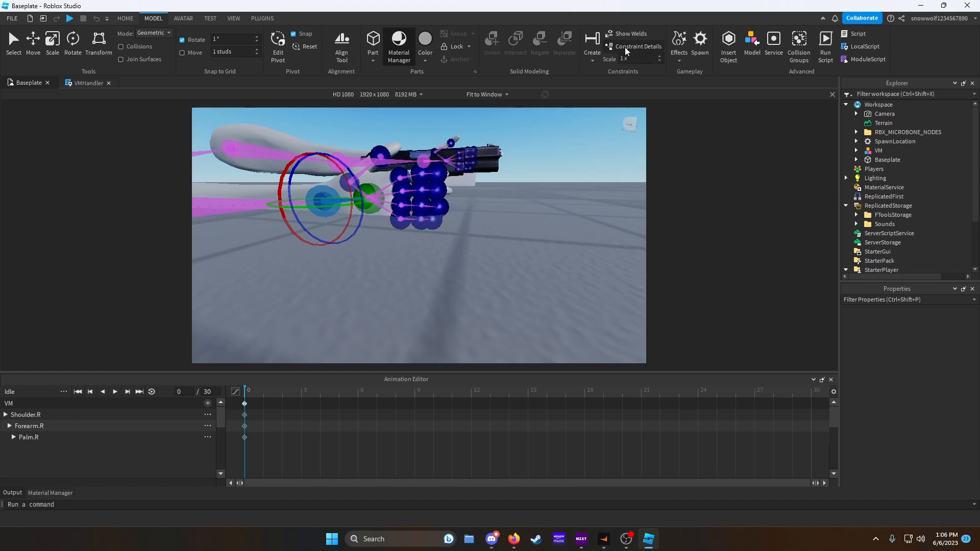
right_click_drag(526, 200, 525, 200)
key("w")
key("w")
left_click(323, 236)
right_click_drag(323, 236, 322, 236)
left_click_drag(392, 303, 452, 219)
left_click(450, 304)
right_click_drag(377, 297, 378, 301)
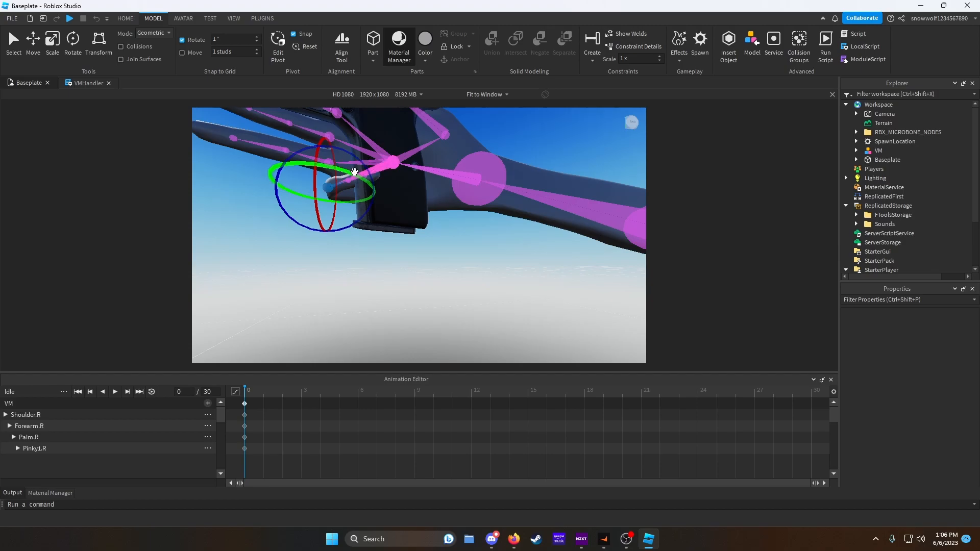
- Curl the right hand's middle and pinky finger base joints around the grip
left_click(365, 172)
mouse_move(376, 148)
left_mouse_down()
mouse_move(396, 136)
mouse_move(420, 138)
mouse_move(395, 146)
left_mouse_up()
left_click(370, 160)
left_click(363, 164)
left_click(361, 163)
right_click_drag(361, 163, 361, 173)
left_click_drag(324, 196, 356, 204)
right_click_drag(356, 204, 359, 209)
left_click(361, 222)
left_click_drag(360, 224, 521, 221)
left_click_drag(380, 236, 439, 224)
left_click(410, 215)
left_click_drag(440, 223, 440, 221)
right_click_drag(440, 221, 419, 207)
left_click(416, 206)
left_click_drag(426, 186, 427, 191)
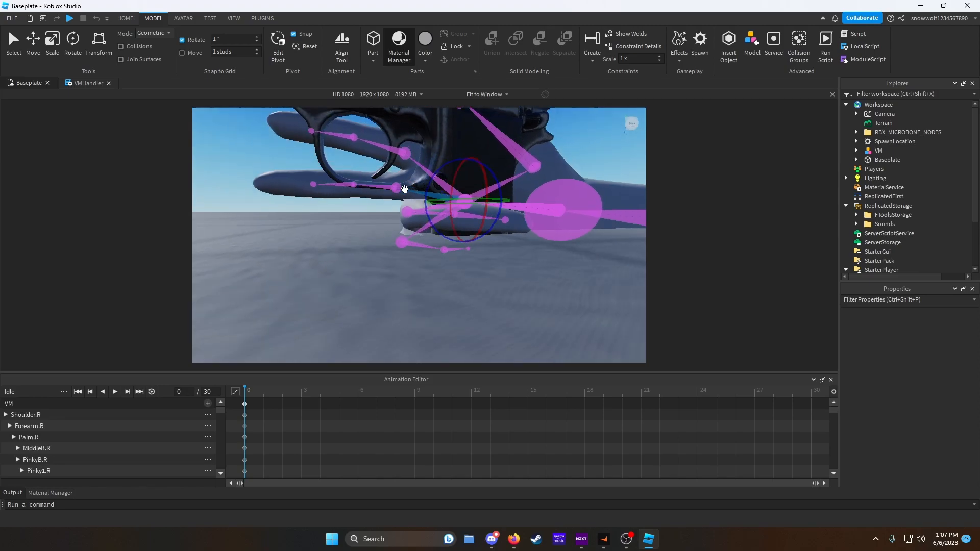
- Curl the right middle finger's upper joints around the pistol grip
right_click_drag(372, 189, 375, 242)
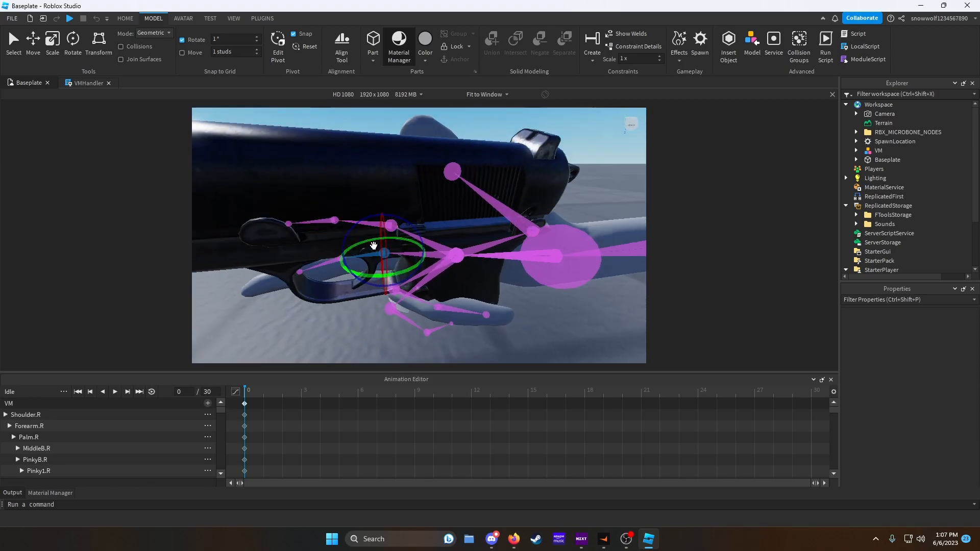
left_click_drag(376, 240, 487, 275)
right_click_drag(486, 276, 485, 271)
left_click(280, 301)
left_click_drag(283, 316, 339, 315)
right_click_drag(339, 315, 332, 317)
left_click(206, 340)
left_click(288, 322)
left_click_drag(292, 355, 340, 324)
right_click_drag(340, 324, 339, 325)
left_click(485, 186)
left_click_drag(527, 175, 528, 191)
right_click_drag(528, 191, 497, 197)
right_click(465, 189)
left_click_drag(461, 198, 352, 345)
right_click_drag(466, 342, 403, 295)
mouse_move(403, 294)
left_mouse_down()
mouse_move(389, 299)
mouse_move(402, 295)
left_mouse_up()
left_click(405, 283)
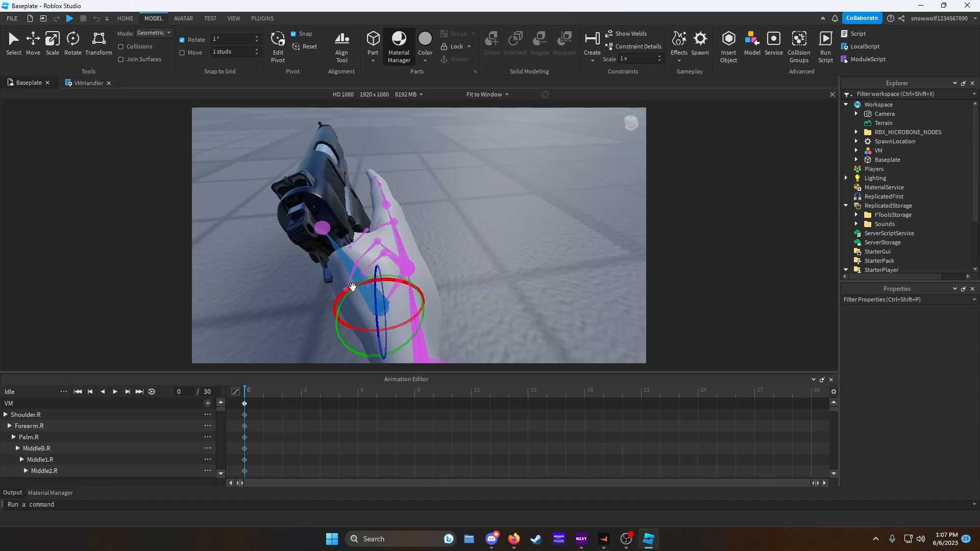
- Refine the right wrist and finger rotations so the hand grips the pistol naturally
mouse_move(422, 326)
left_mouse_down()
mouse_move(415, 340)
mouse_move(411, 332)
mouse_move(423, 330)
left_mouse_up()
right_click_drag(423, 330, 424, 331)
left_click_drag(524, 223, 541, 227)
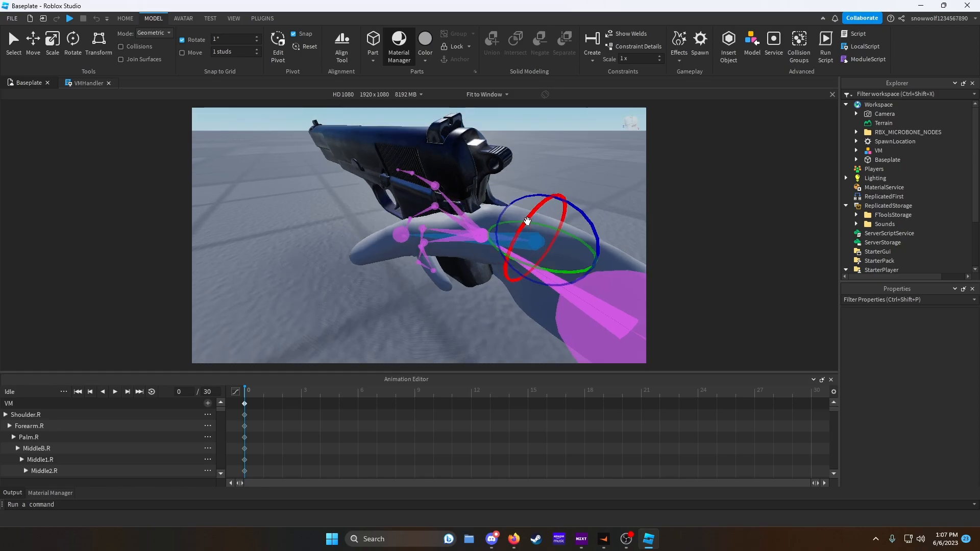
mouse_move(564, 266)
left_mouse_down()
mouse_move(579, 267)
mouse_move(572, 267)
left_mouse_up()
left_click(409, 230)
right_click_drag(425, 264, 426, 264)
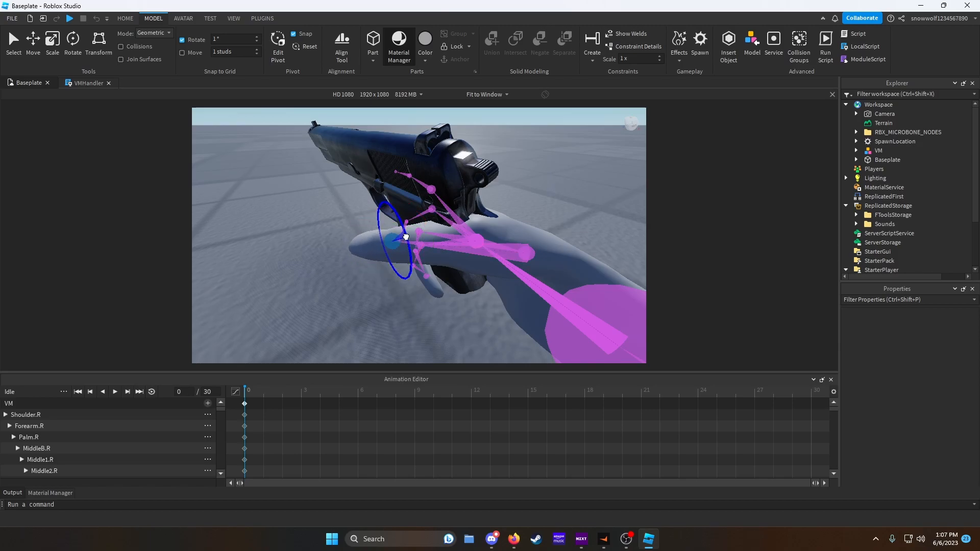
left_click(447, 246)
right_click_drag(463, 247, 463, 247)
left_click_drag(389, 192, 378, 194)
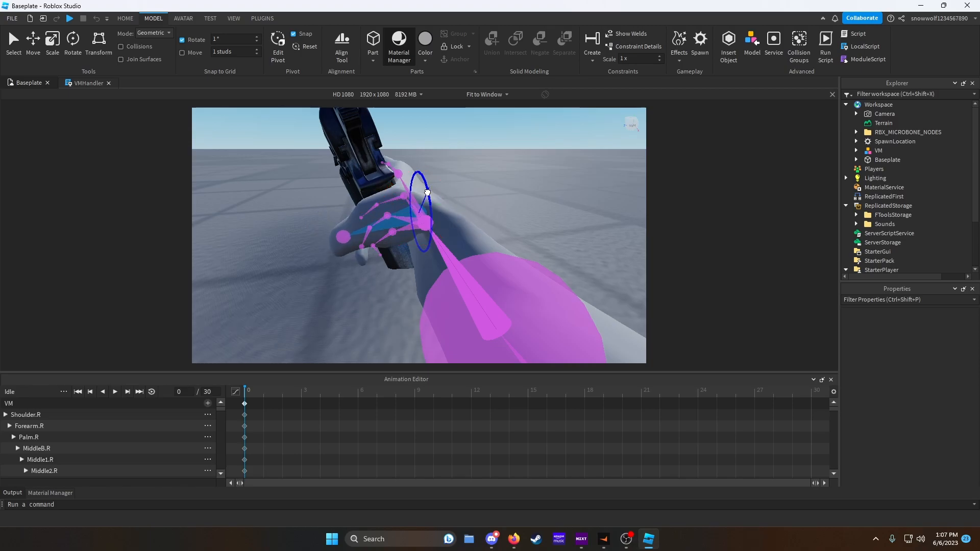
left_click_drag(428, 217, 429, 218)
right_click_drag(429, 218, 448, 202)
- Rotate the left shoulder, forearm and palm joints to bring the left hand toward the pistol
left_click(487, 160)
right_click_drag(489, 161, 489, 162)
left_click_drag(367, 164, 372, 172)
left_click_drag(465, 229, 448, 249)
right_click_drag(447, 249, 448, 250)
left_click_drag(389, 251, 389, 247)
right_click_drag(402, 259, 402, 260)
left_click(462, 253)
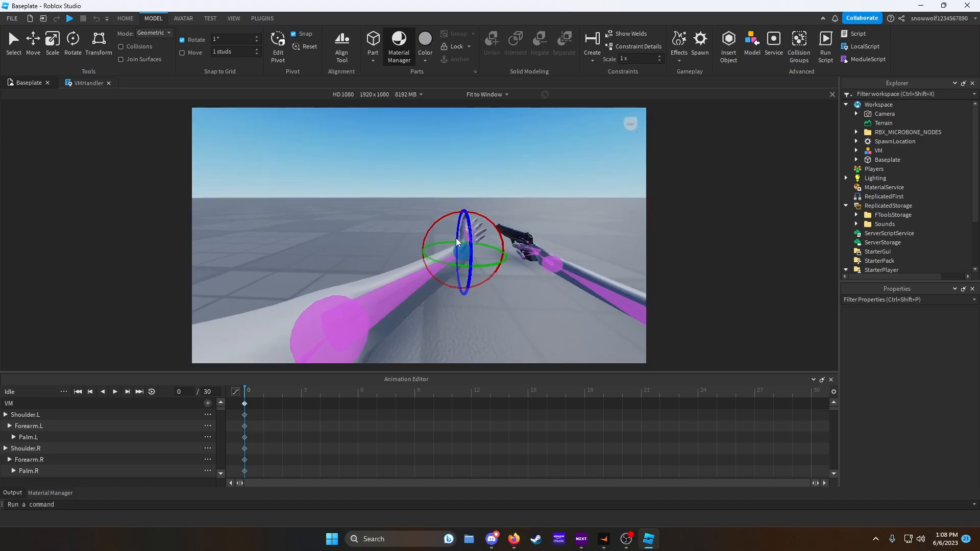
right_click_drag(452, 239, 450, 240)
left_click_drag(367, 255, 368, 256)
right_click_drag(369, 258, 369, 258)
left_click(349, 213)
right_click_drag(348, 215, 347, 215)
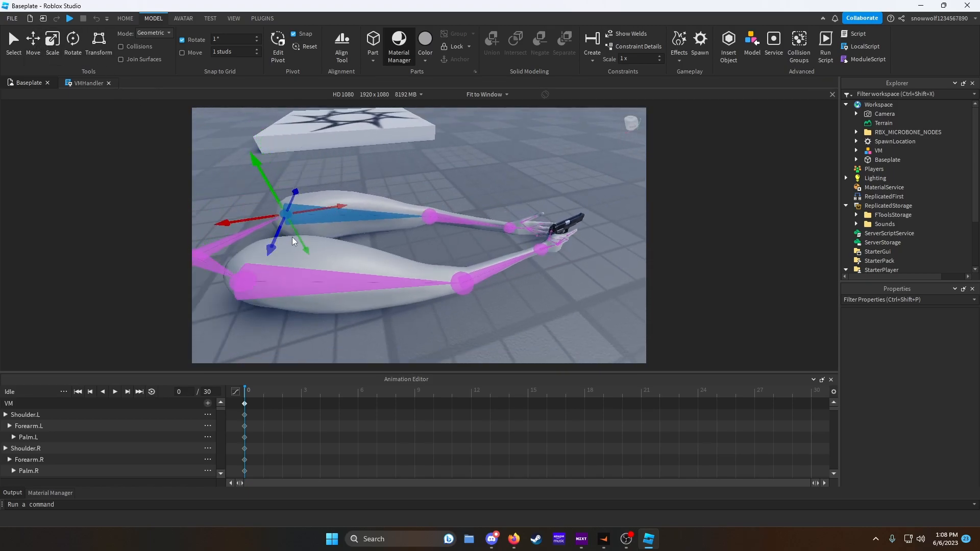
- Rotate the left shoulder, forearm and palm joints to place the left hand under the pistol grip
right_click_drag(300, 249, 323, 241)
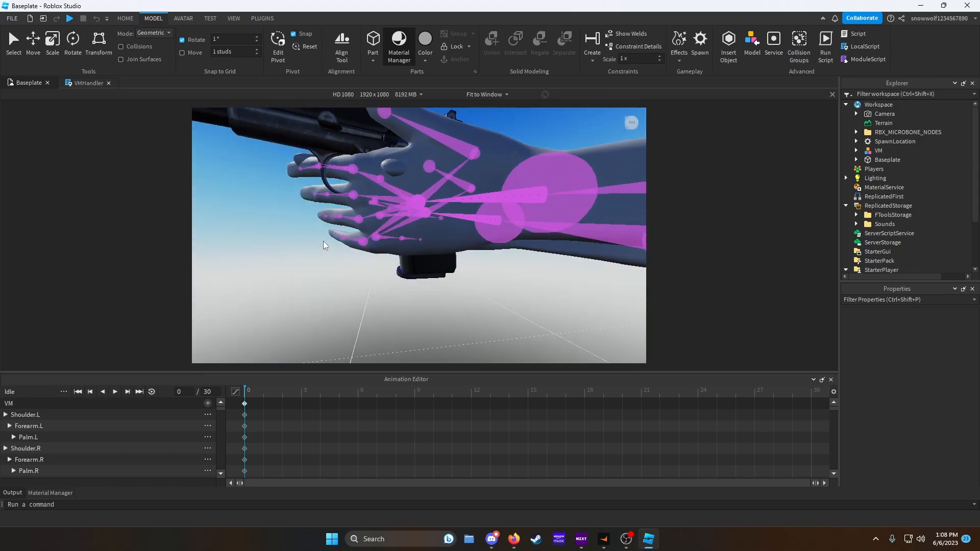
scroll(533, 194, "down", 5)
scroll(550, 204, "up", 2)
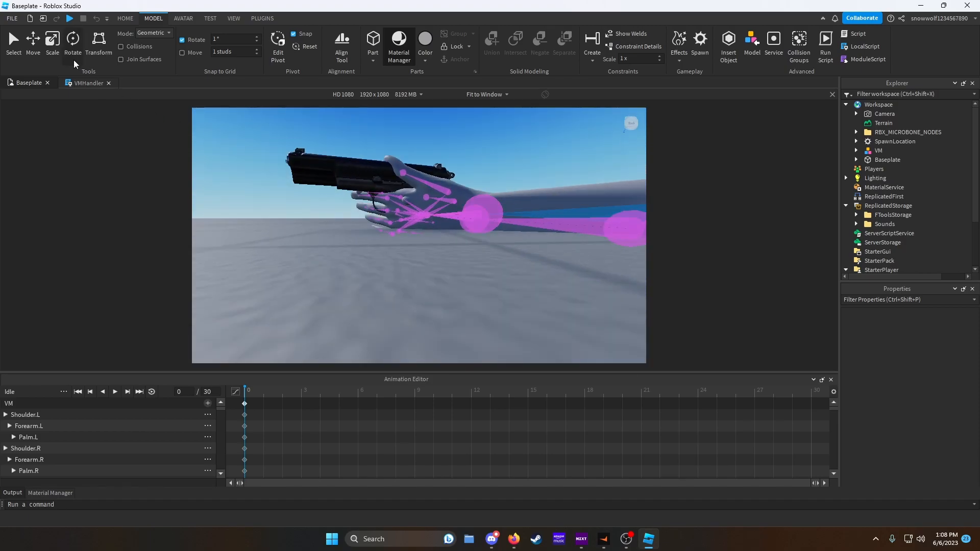
right_click_drag(405, 190, 400, 182)
left_click_drag(518, 180, 516, 180)
right_click_drag(515, 181, 516, 185)
left_click(451, 168)
right_click_drag(451, 168, 449, 166)
left_click_drag(418, 157, 412, 163)
right_click_drag(412, 163, 412, 193)
left_click_drag(500, 262, 485, 263)
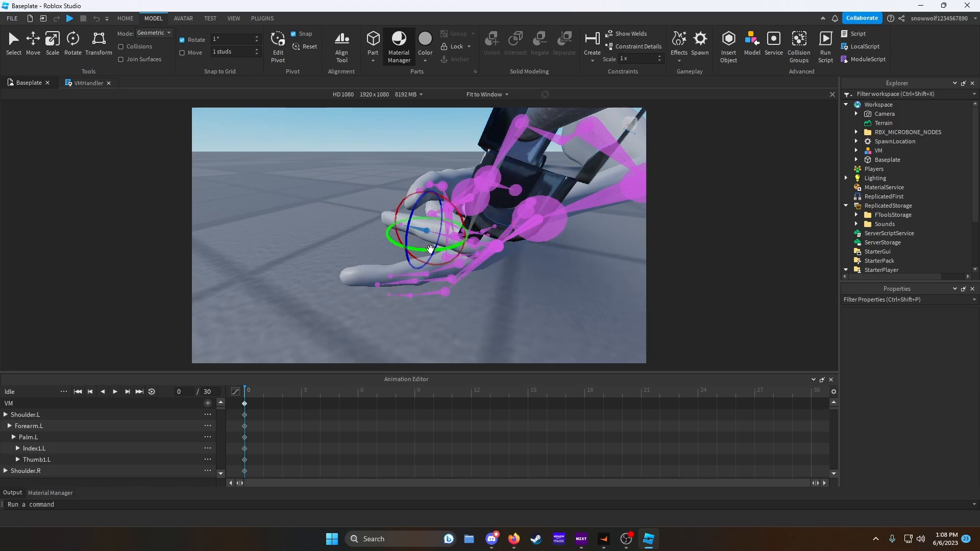
- Curl the left hand's index and middle finger joints around the underside of the grip
left_click_drag(468, 292, 436, 272)
left_click(378, 244)
left_click(419, 241)
left_click(494, 292)
right_click_drag(494, 293, 494, 293)
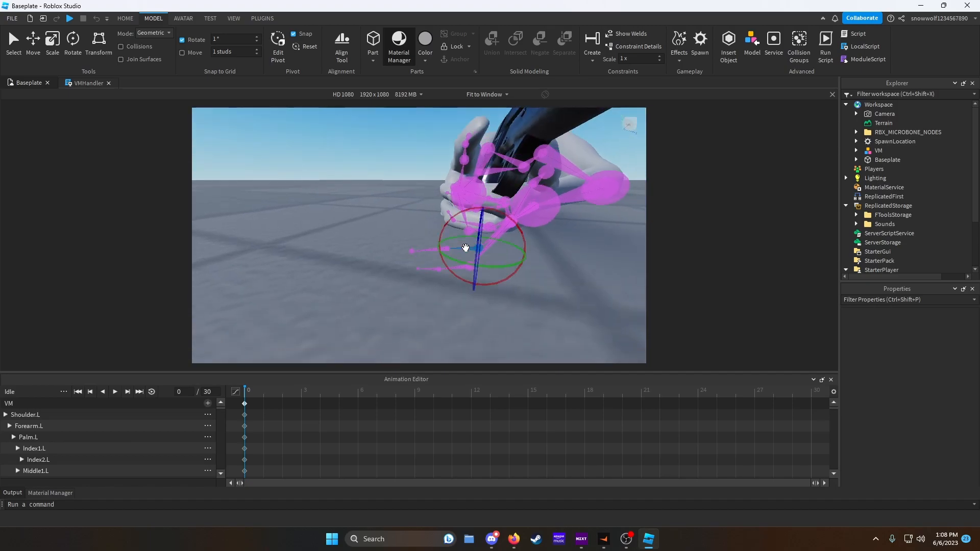
left_click(437, 237)
left_click_drag(456, 249, 437, 243)
left_click(429, 252)
right_click_drag(446, 255, 447, 255)
left_click(457, 246)
left_click_drag(477, 252, 419, 229)
left_click(391, 254)
left_click(437, 226)
left_click(402, 264)
right_click_drag(402, 264, 402, 263)
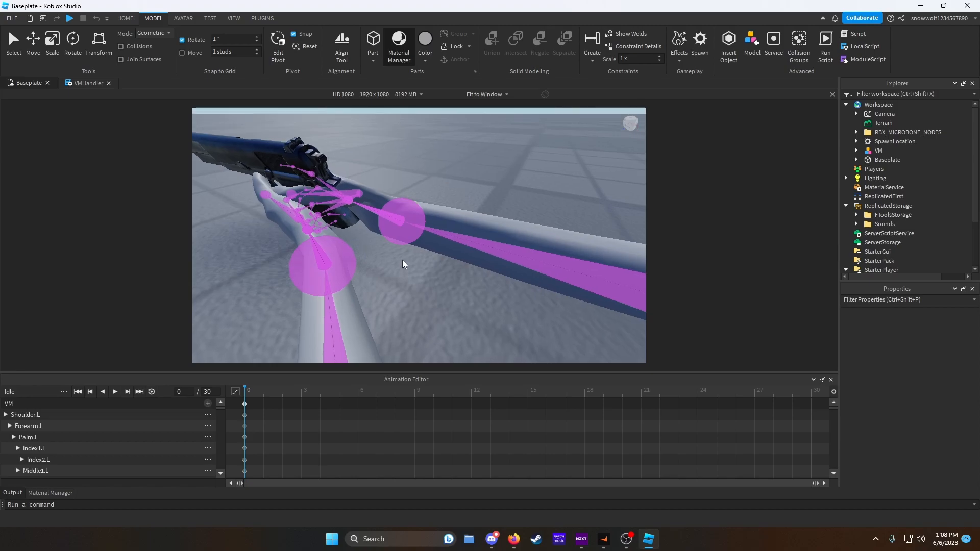
- Adjust the left palm and remaining finger joints so the left hand supports the grip
right_click_drag(426, 200, 426, 201)
left_click(300, 202)
right_click_drag(303, 200, 303, 200)
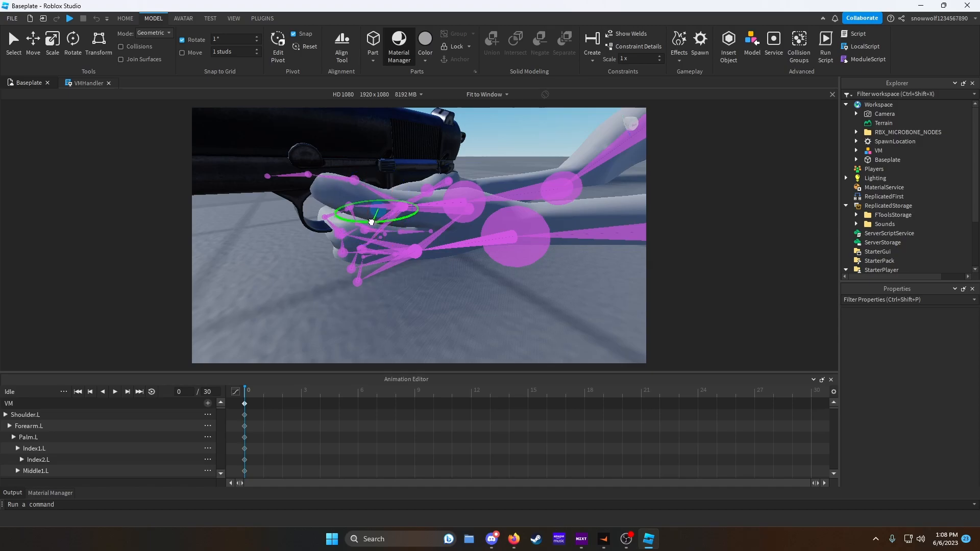
left_click_drag(371, 222, 391, 169)
left_click_drag(388, 116, 389, 121)
right_click_drag(451, 193, 454, 195)
key("w")
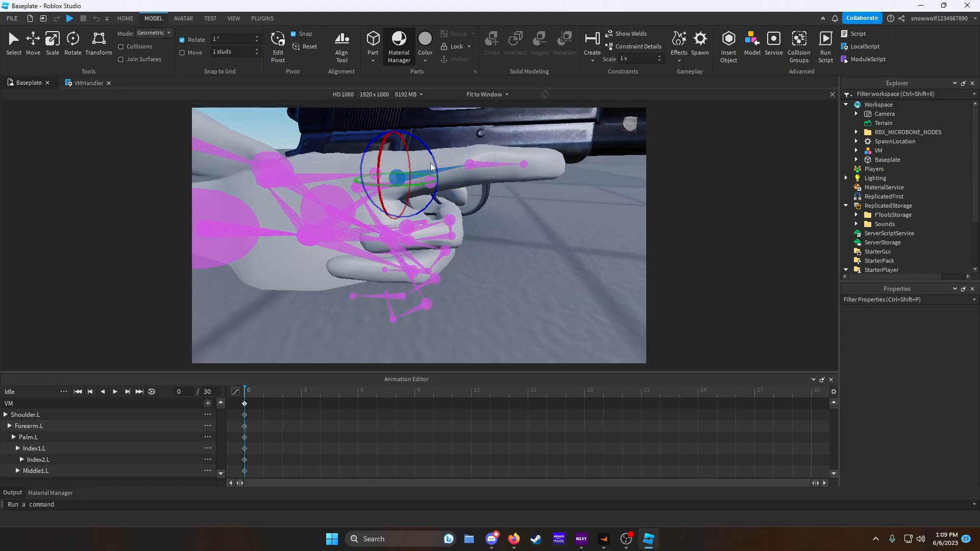
- Rotate the left thumb and index finger joints to rest along the pistol's side
left_click_drag(434, 161, 435, 164)
key("e")
right_click_drag(435, 165, 435, 168)
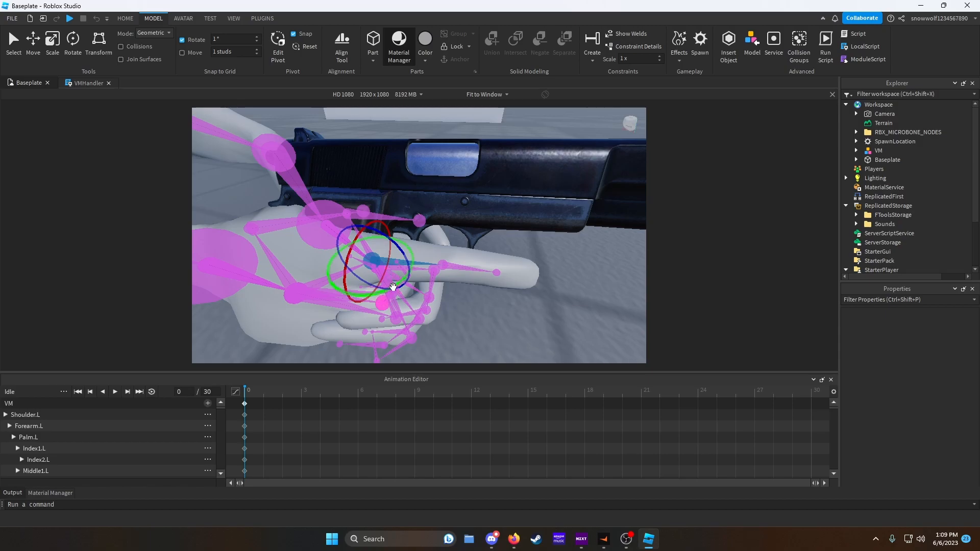
left_click_drag(383, 291, 465, 269)
left_click(522, 267)
left_click(453, 248)
right_click_drag(465, 270, 465, 267)
key("s")
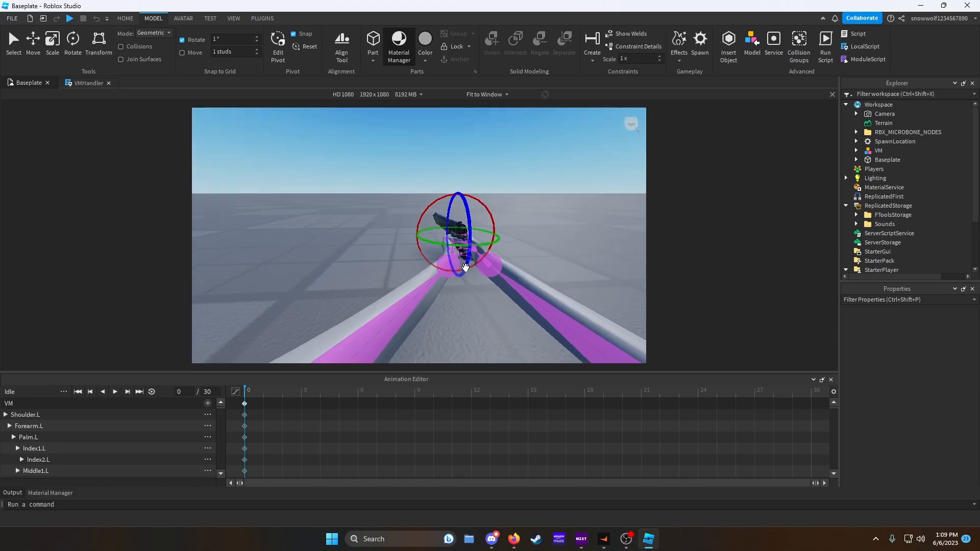
key("d")
key("a")
left_click(461, 245)
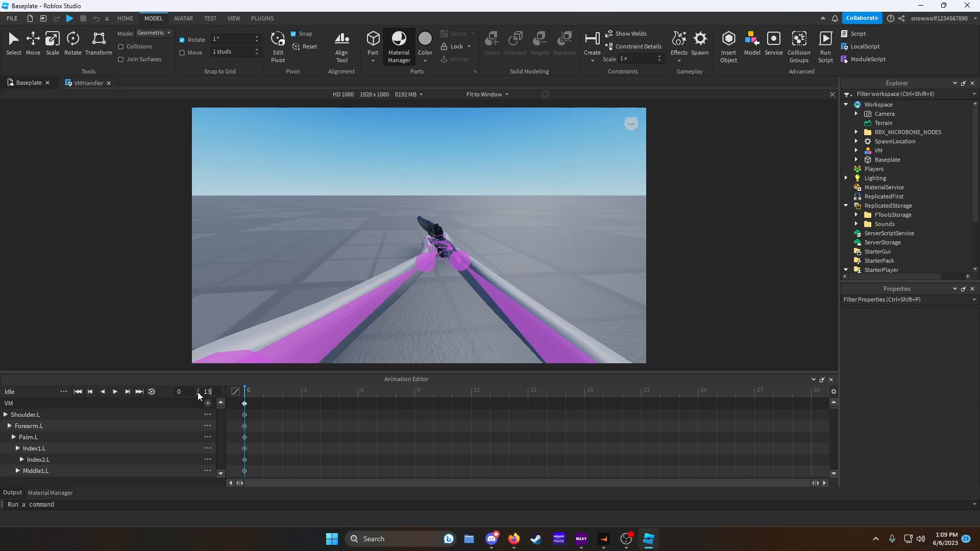
- Set the Idle animation length to 240 frames and copy the first-frame pose to frame 240
type("240")
key("Return")
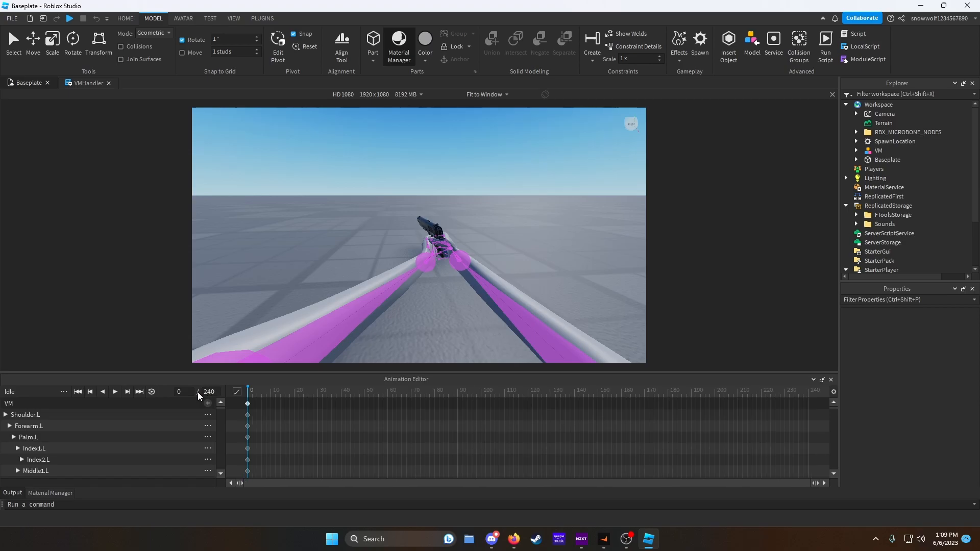
right_click(247, 404)
left_click(302, 450)
left_click(843, 468)
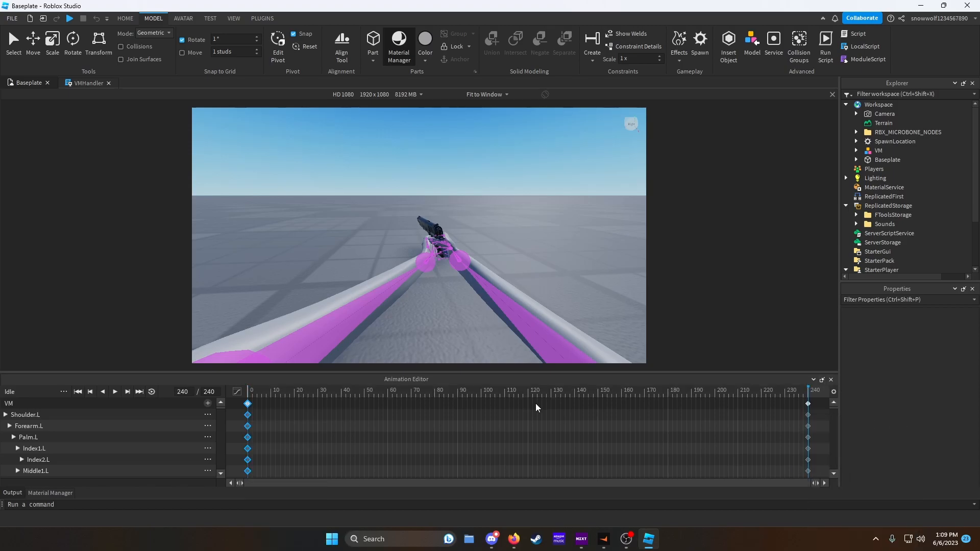
- Add a keyframe at frame 120 by slightly rotating the arm joints for an idle sway
left_click(528, 397)
right_click_drag(450, 216, 450, 216)
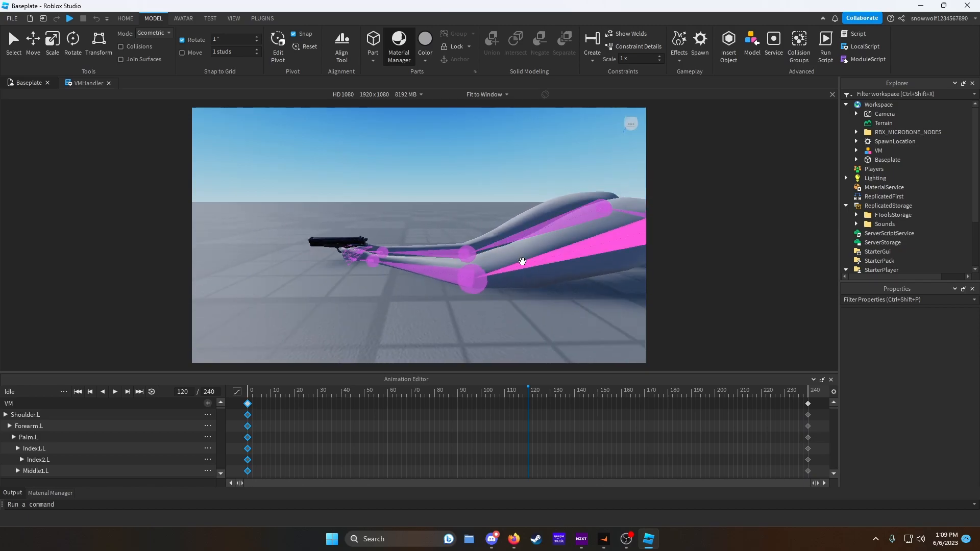
left_click(537, 263)
left_click(523, 233, "ctrl")
left_click_drag(546, 215, 549, 222)
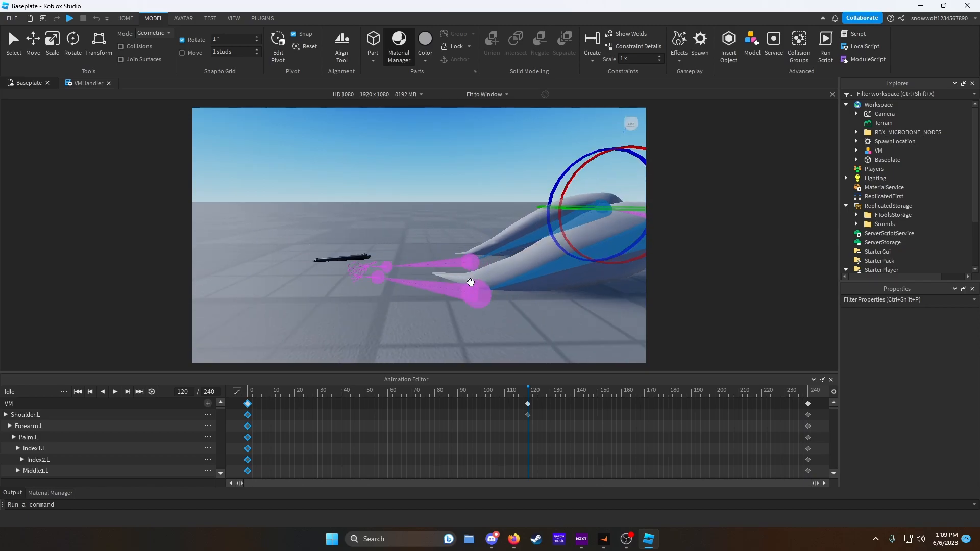
left_click(442, 288)
left_click_drag(434, 258, 434, 245)
- Enable looping and play back the Idle animation preview
key("space")
left_click(151, 392)
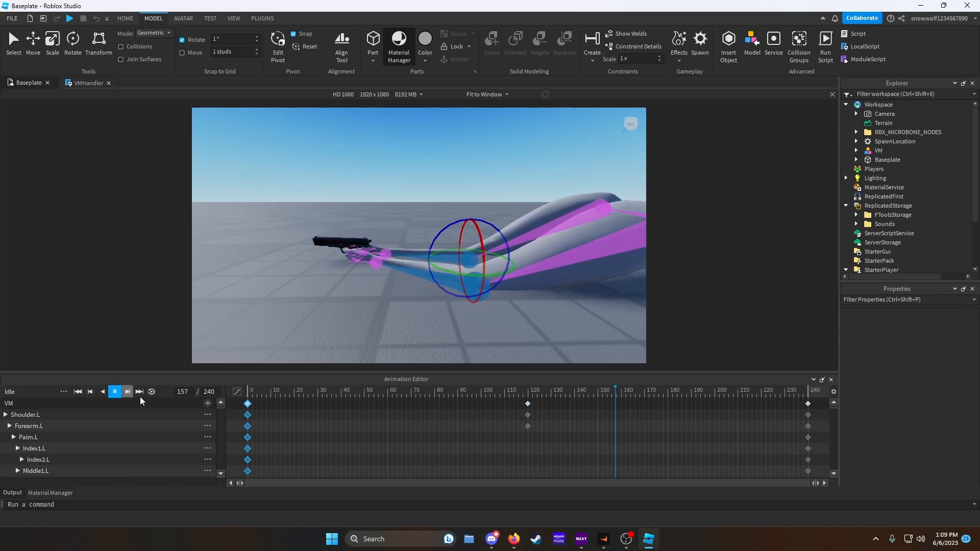
left_click(302, 330)
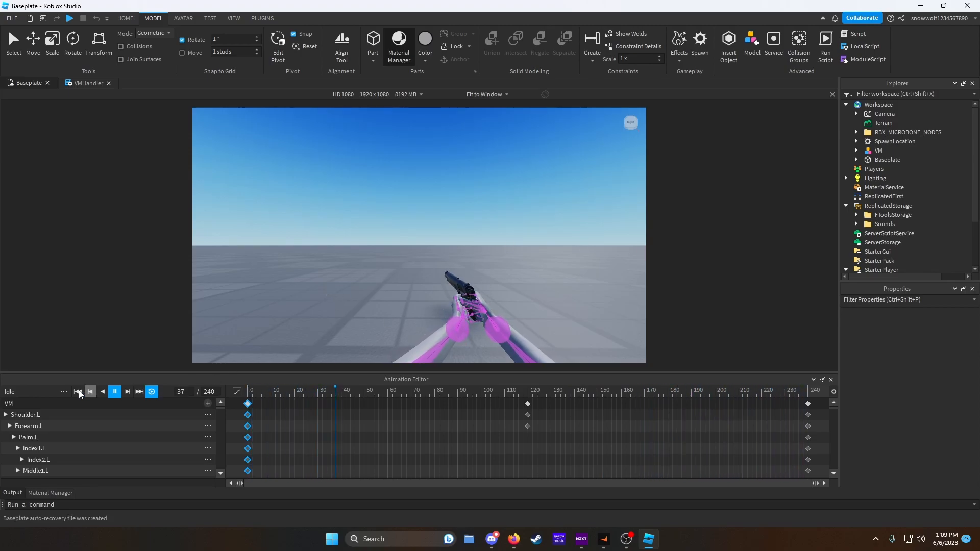
- Set the Idle animation priority to Action
left_click(65, 391)
mouse_move(133, 480)
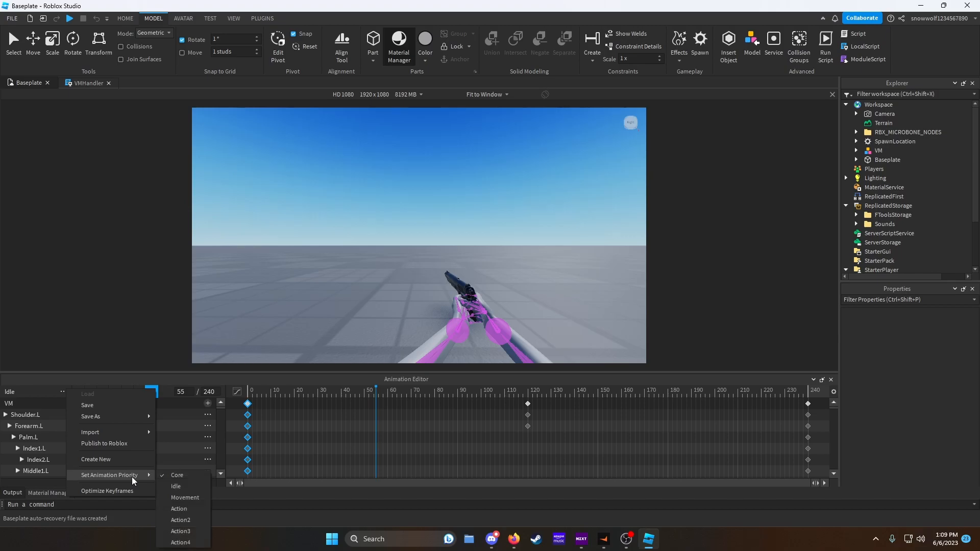
left_click(198, 510)
- Publish the Idle animation to Roblox and close the asset configuration dialog
left_click(64, 392)
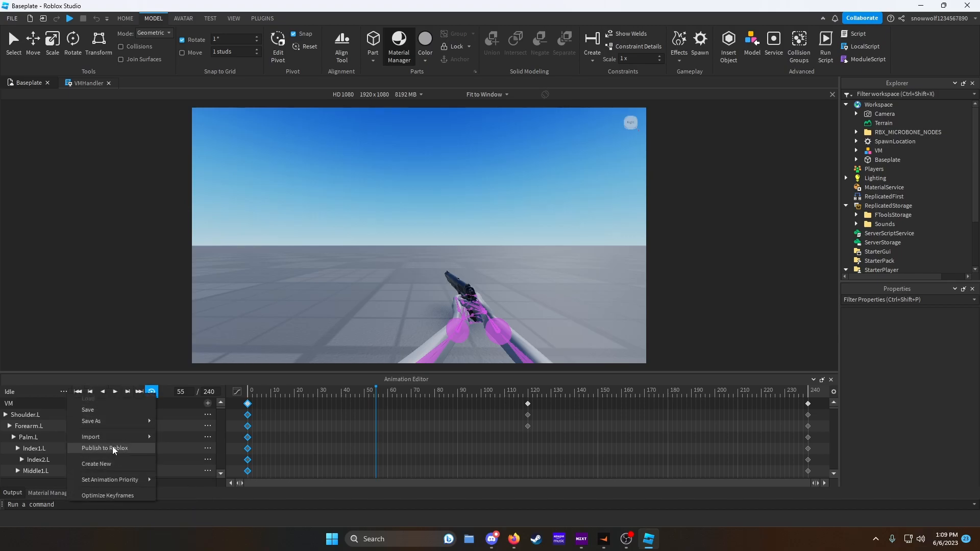
left_click(104, 448)
left_click(724, 415)
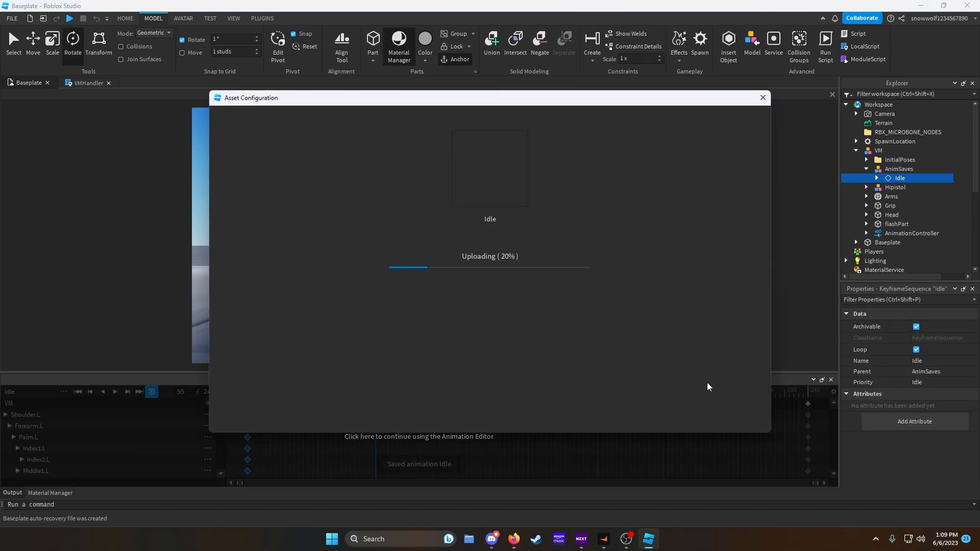
left_click(763, 98)
- Add an Animation object named Idle under the AnimationController's Animator
left_click(866, 233)
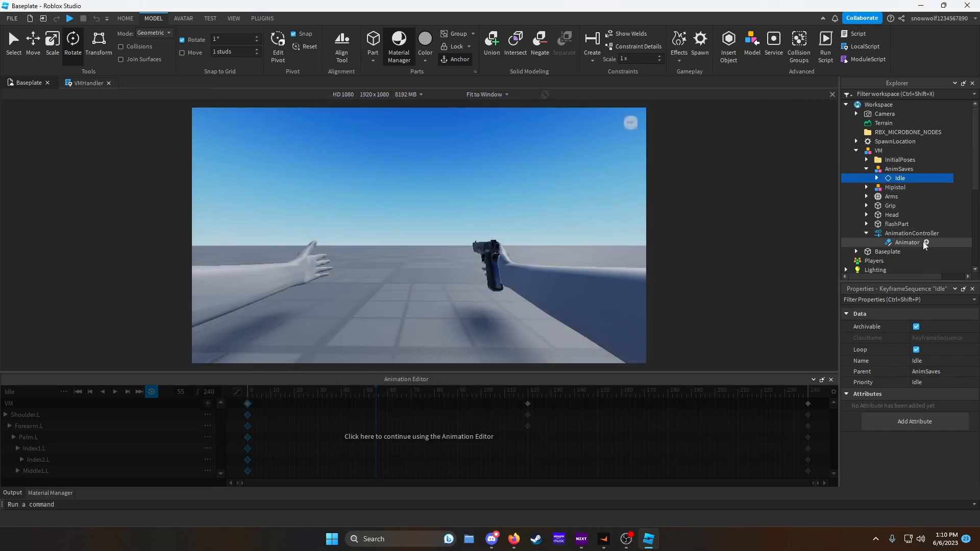
left_click(927, 241)
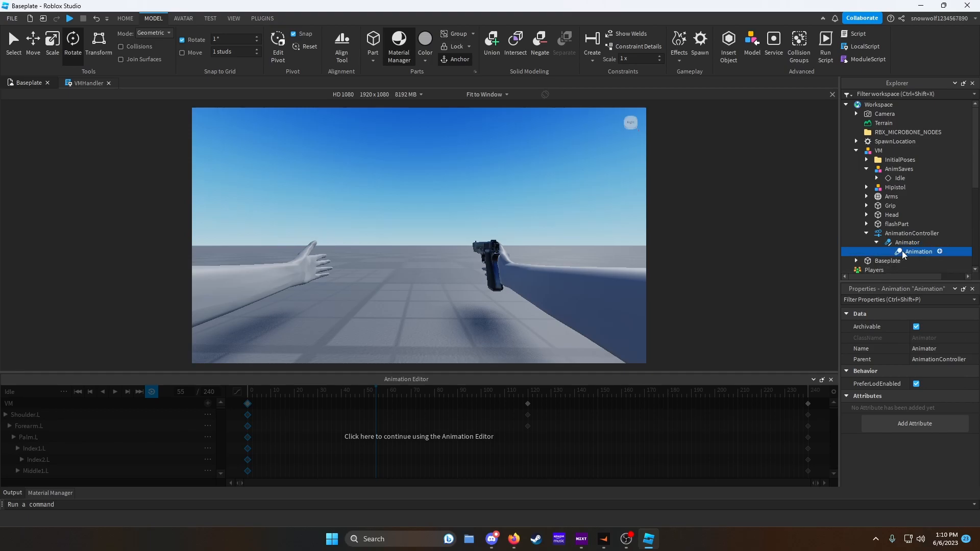
left_click(926, 242)
left_click(883, 76)
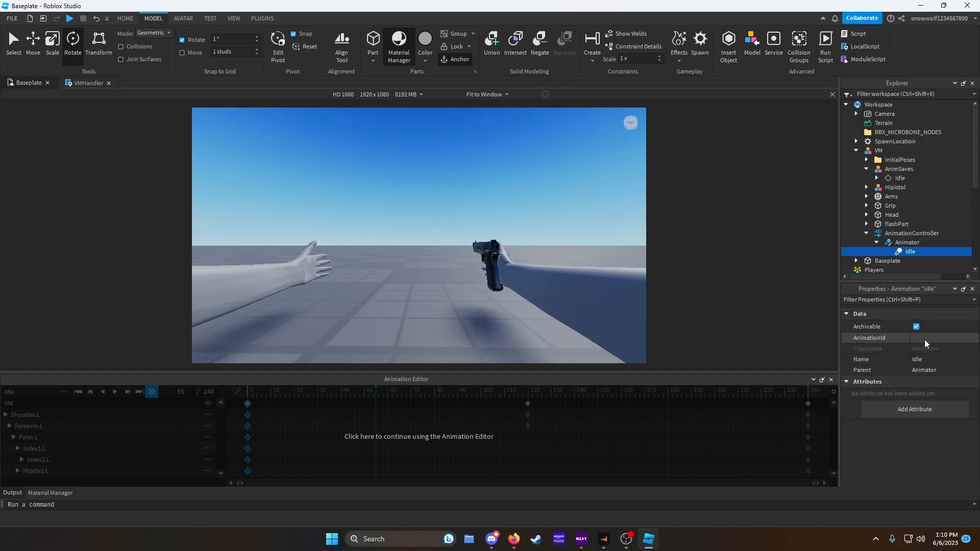
- Insert another Animation object into the Animator
left_click(926, 241)
type("anim")
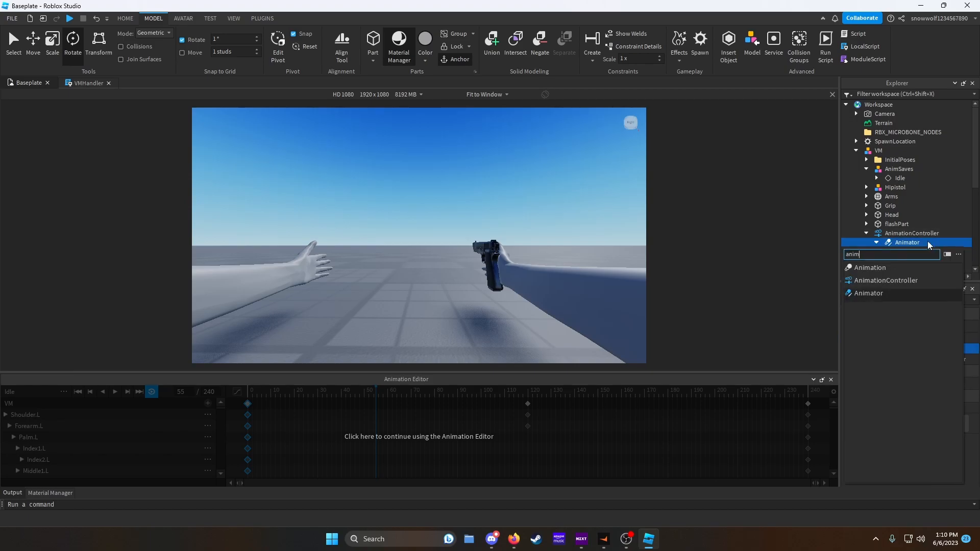
left_click(909, 269)
left_click(911, 252)
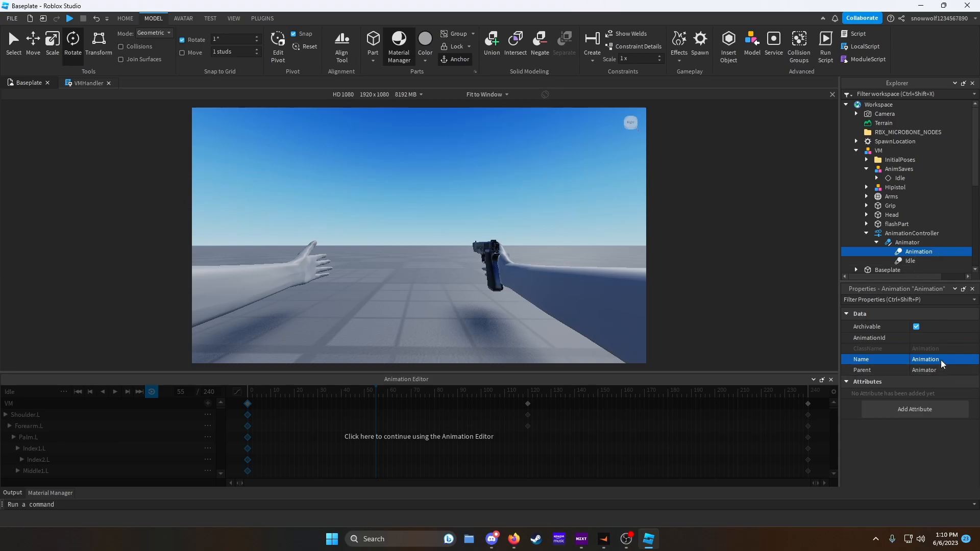
- Duplicate the new Animation and rename the two copies Equip and Shoot
left_click(911, 252)
key("ctrl+d")
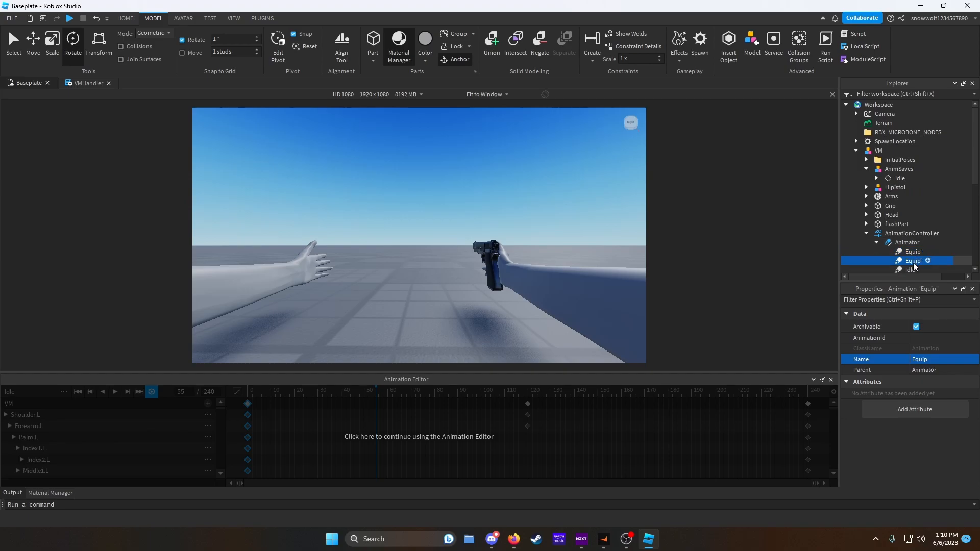
right_click(913, 265)
left_click(874, 72)
type("Shoot")
- Open the Toolbox and show the inventory's Animations category
left_click(262, 19)
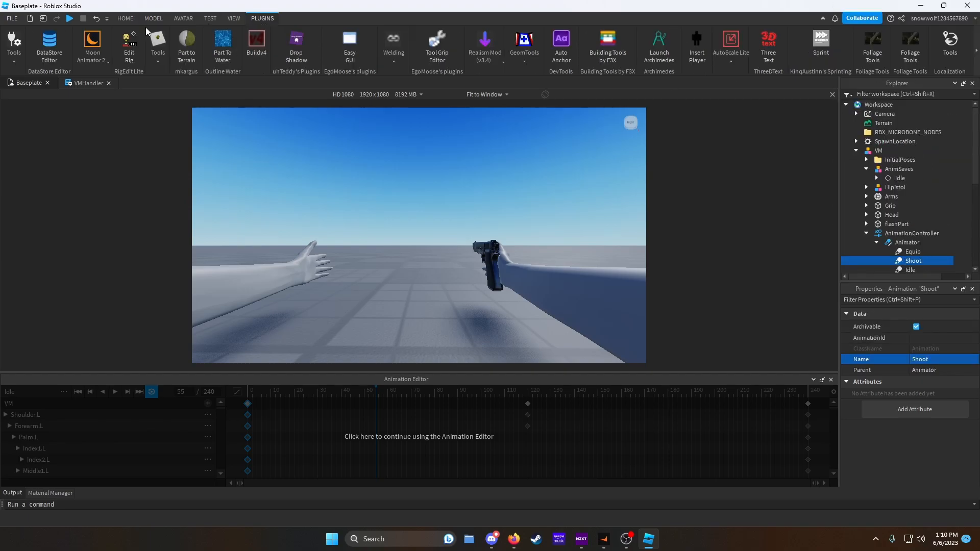
left_click(236, 18)
left_click(87, 46)
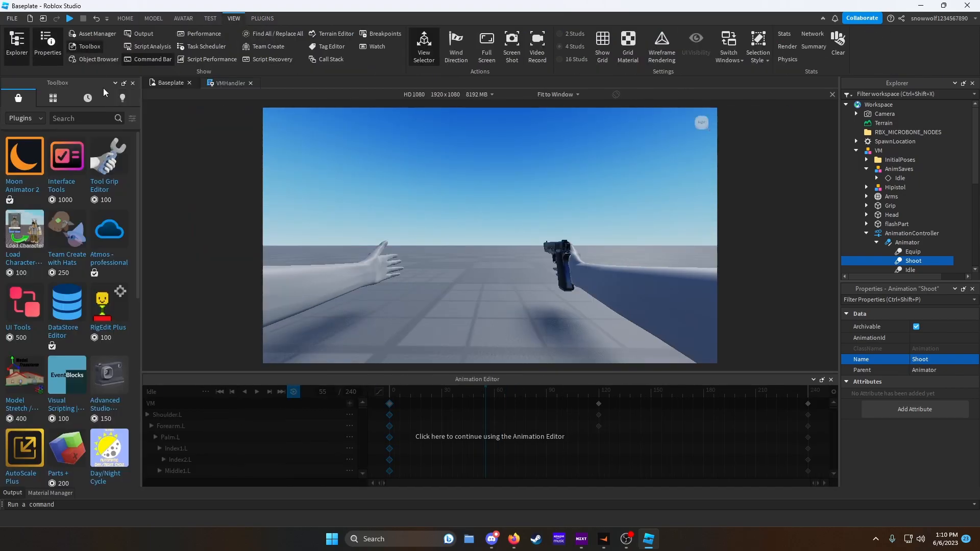
left_click(124, 99)
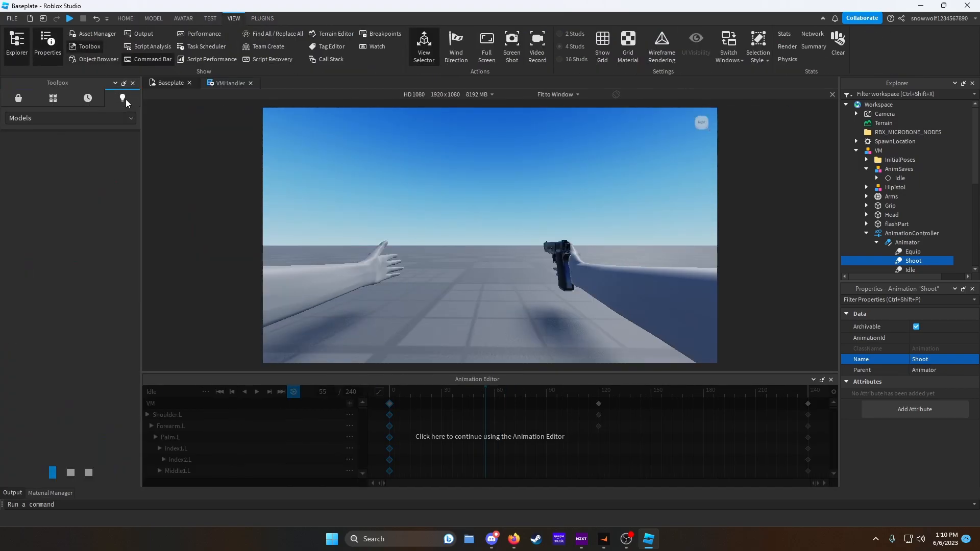
left_click(28, 117)
left_click(24, 204)
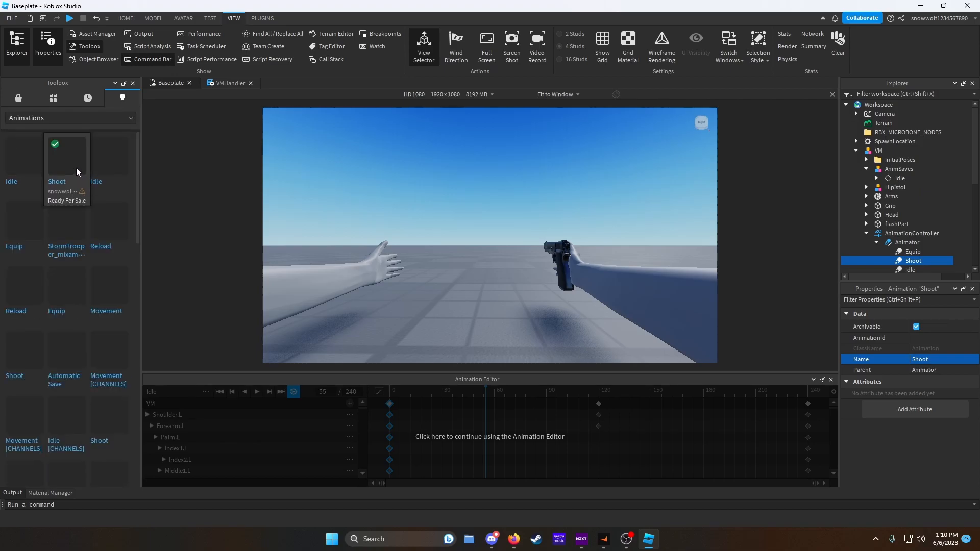
- Assign copied animation asset IDs to the AnimationId of the Shoot, Idle and Equip animations
left_click(931, 337)
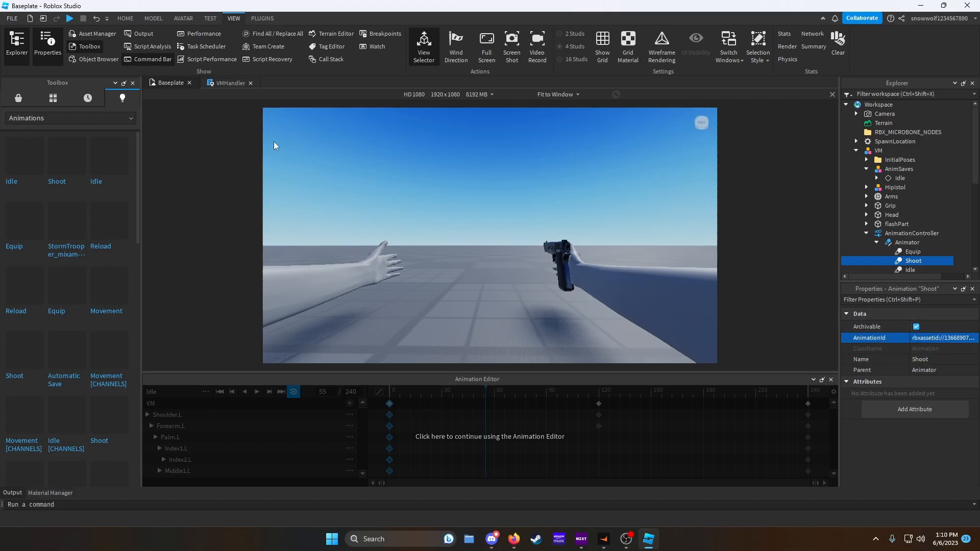
right_click(113, 161)
left_click(149, 189)
left_click(899, 269)
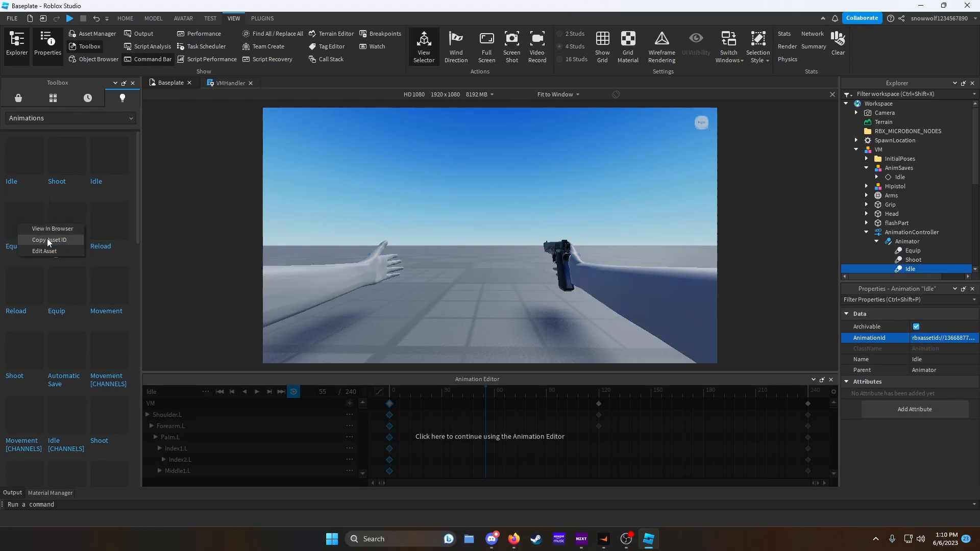
left_click(912, 251)
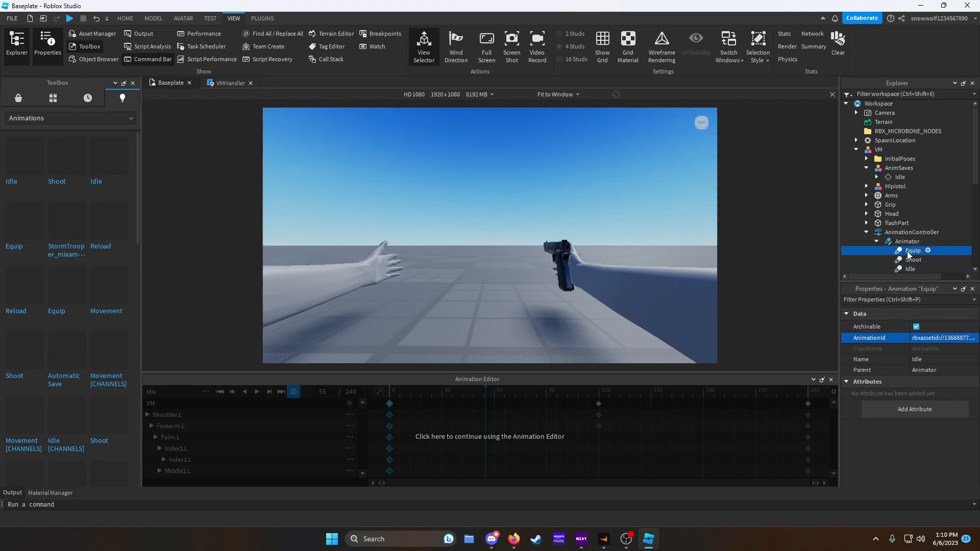
key("ctrl+v")
key("Return")
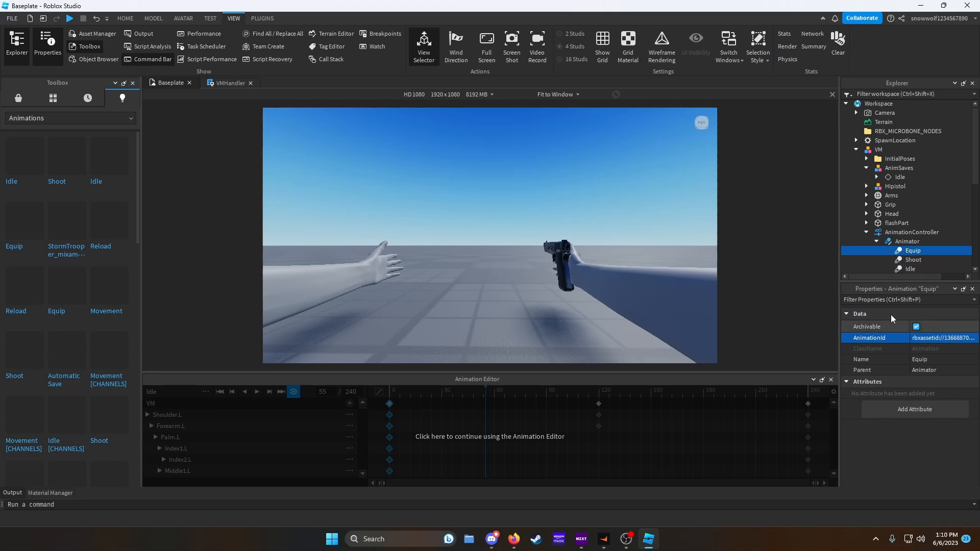
- Close the Toolbox and return to the Animation Editor on the viewmodel
left_click(133, 83)
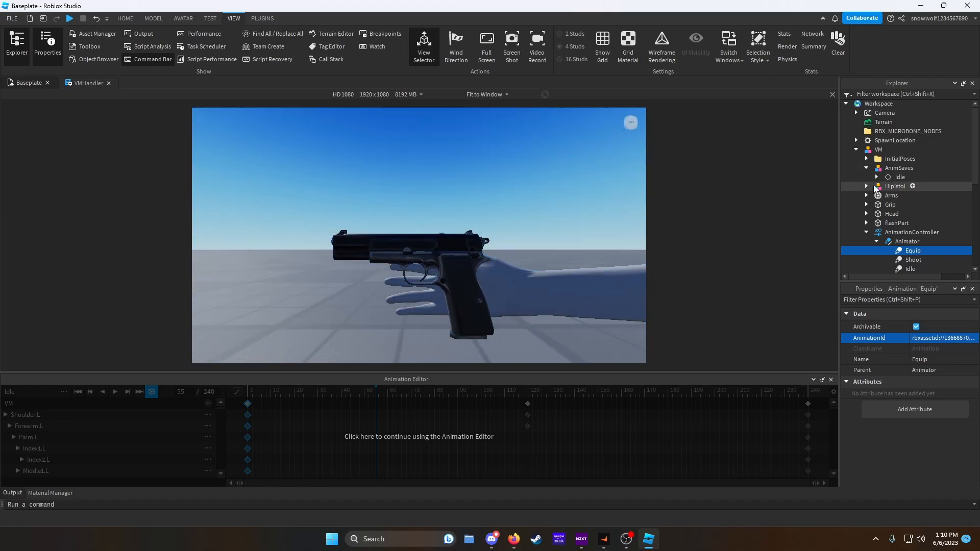
left_click(894, 187)
left_click(489, 403)
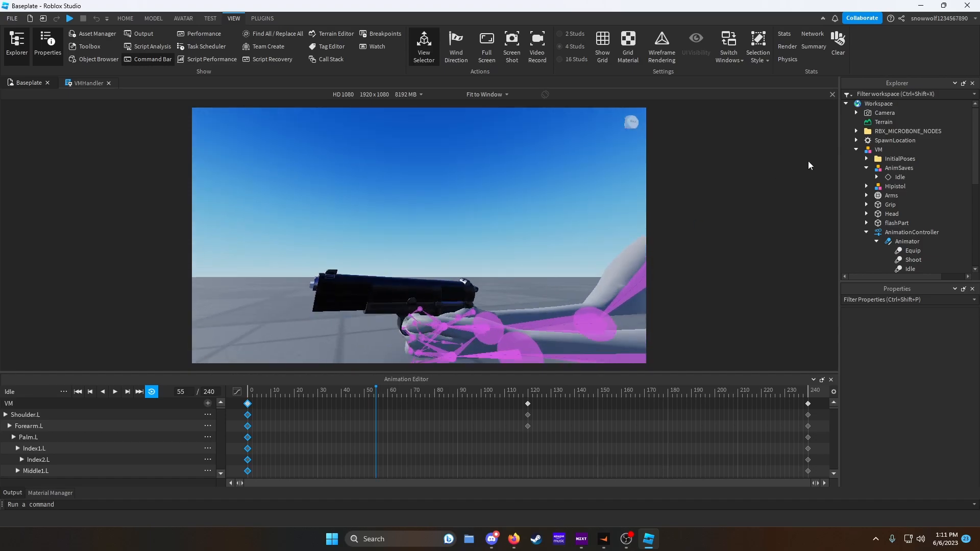
- Insert an Animator into the Hipistol model's AnimationController
left_click(866, 187)
left_click(914, 186)
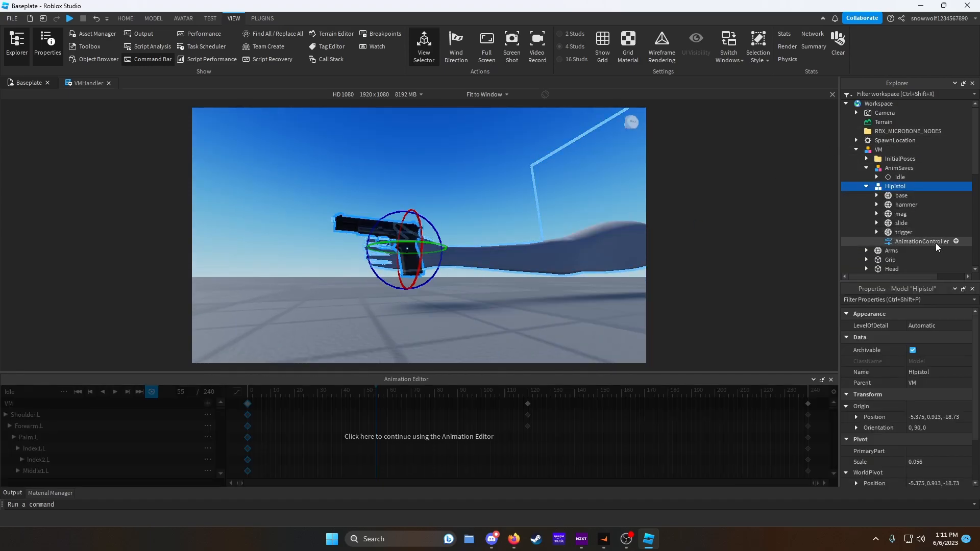
key("ctrl+i")
type("a")
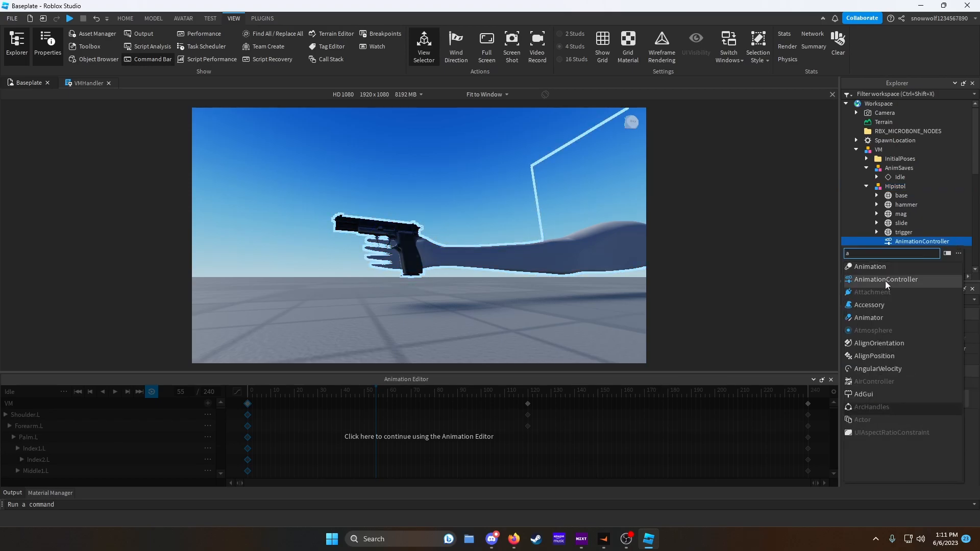
left_click(868, 318)
left_click(898, 186)
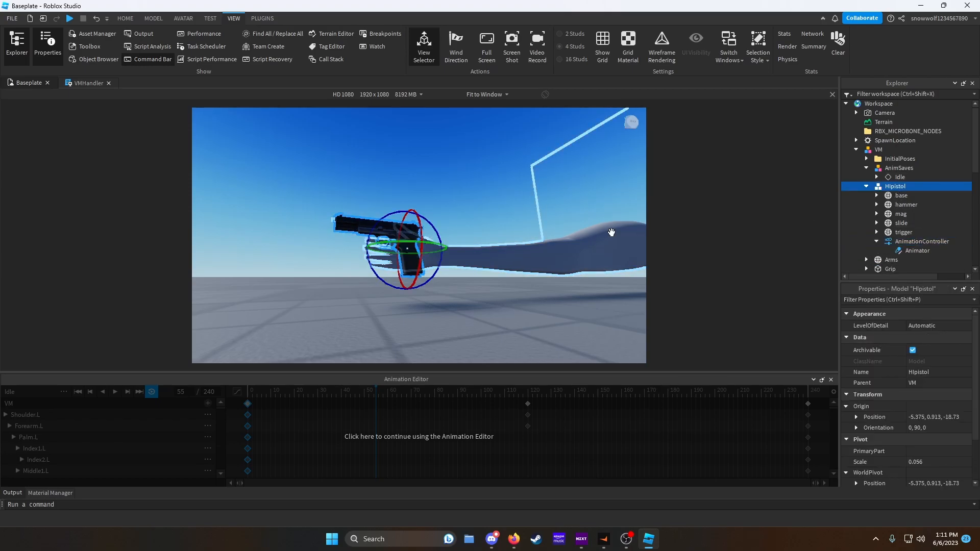
- Select the Hipistol model in the Animation Editor and create a new animation named Shoot
left_click(547, 438)
scroll(431, 277, "up", 6)
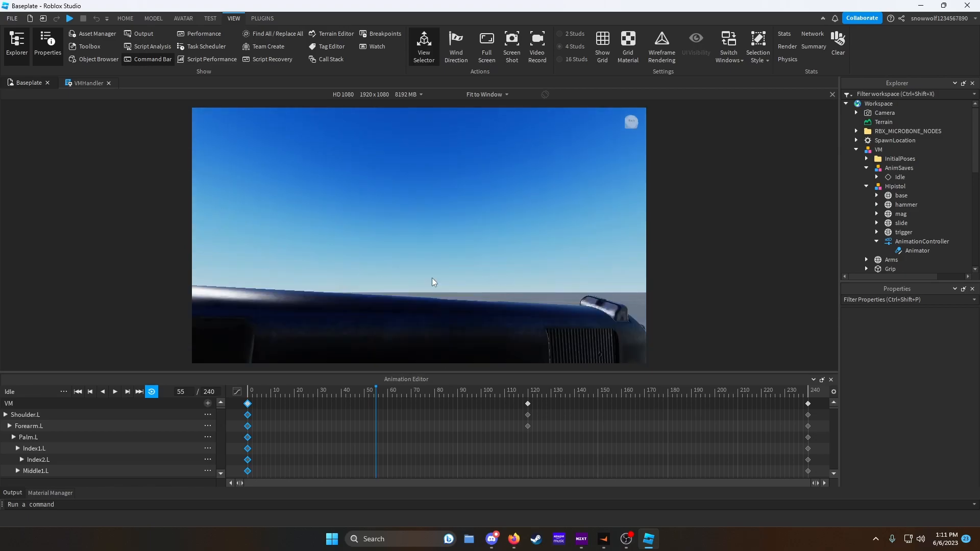
left_click(480, 260)
key("f")
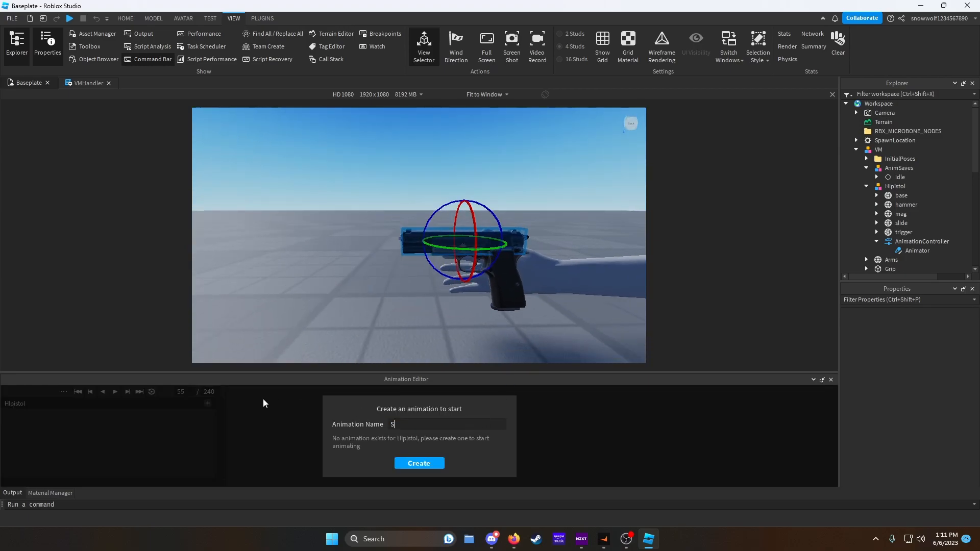
type("Shoot")
key("Return")
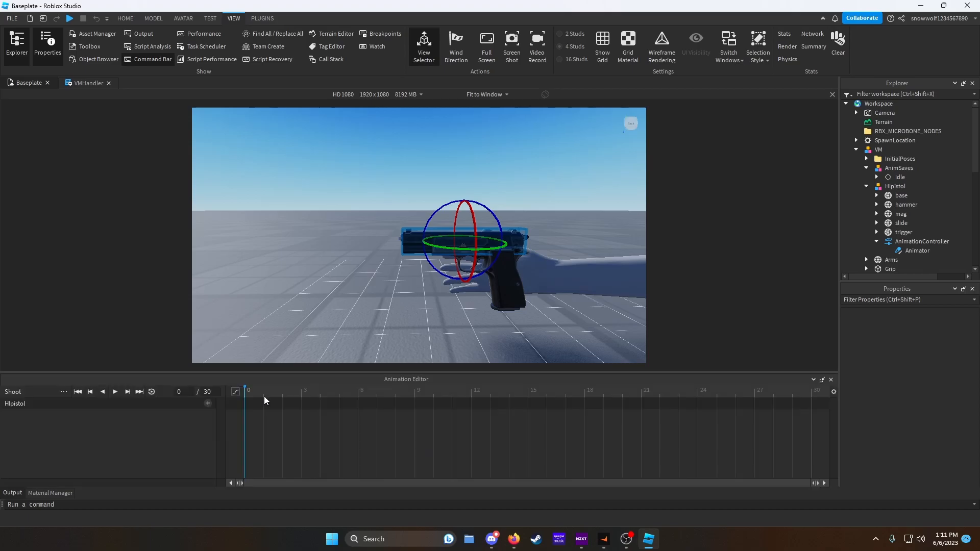
- Key the trigger's starting rotation at frame 0 with the Rotate tool
left_click(153, 19)
left_click(33, 42)
scroll(572, 174, "up", 3)
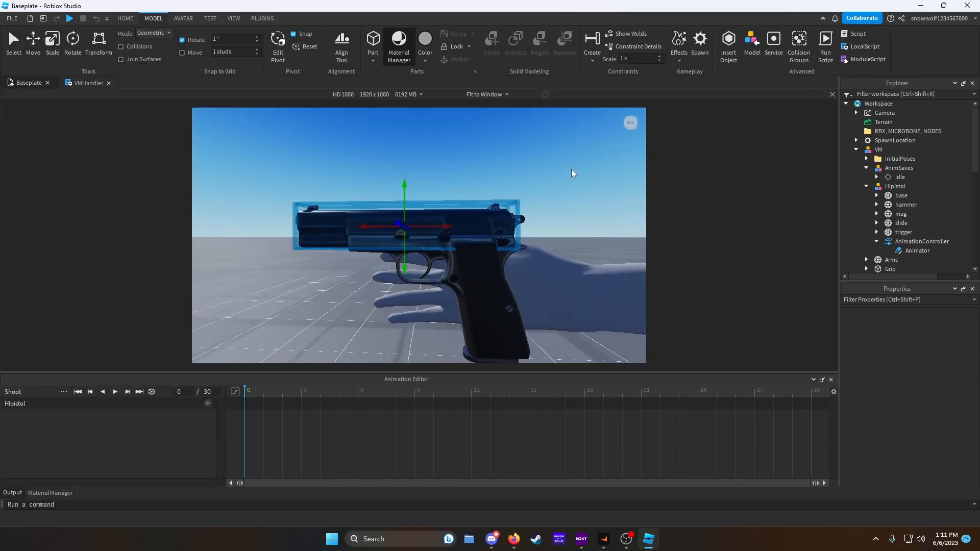
right_click_drag(572, 174, 572, 176)
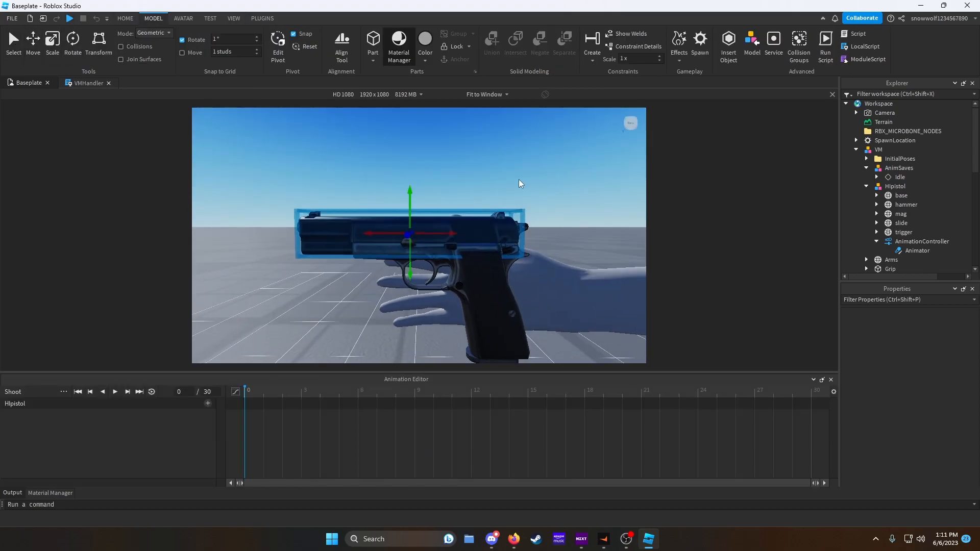
left_click(434, 270)
left_click(73, 39)
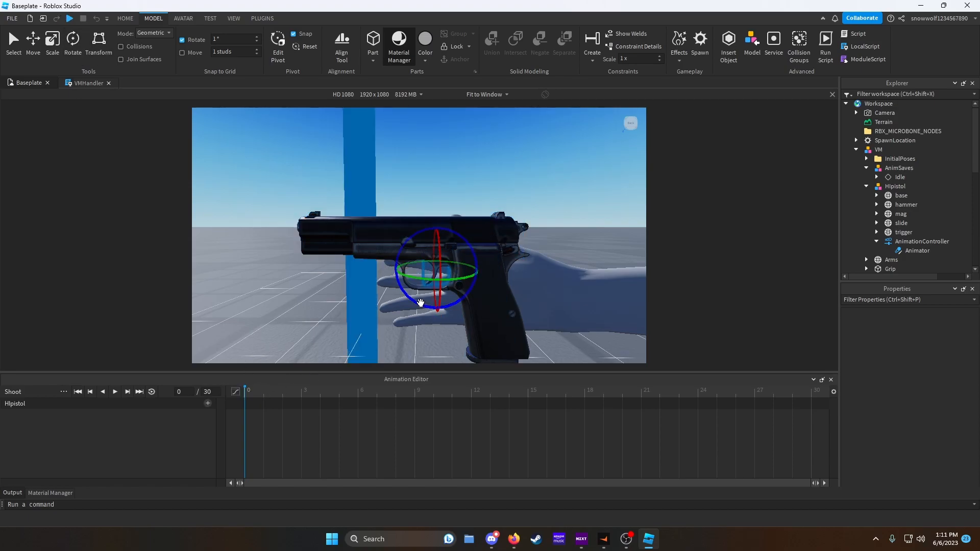
left_click_drag(462, 239, 457, 235)
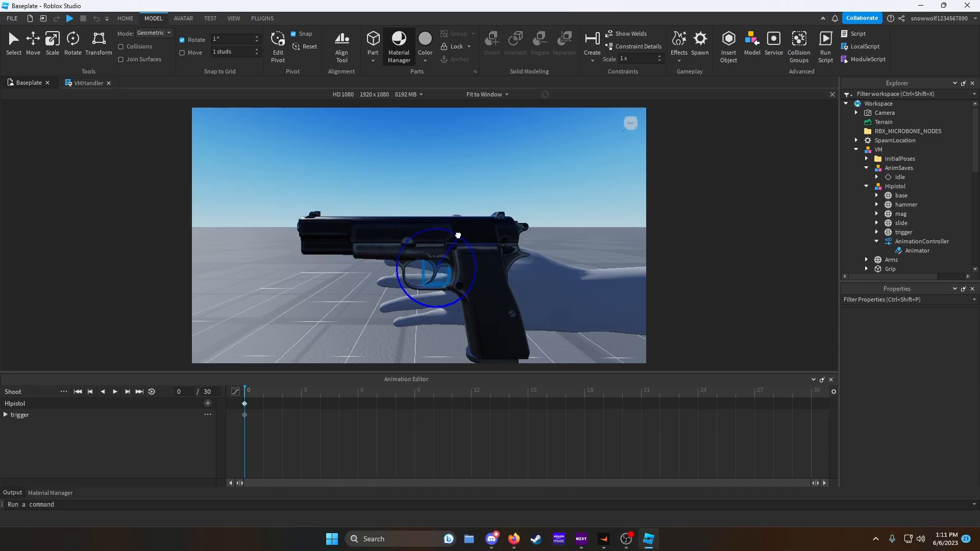
- Key the slide's and hammer's starting positions at frame 0 with the Move tool
left_click(376, 221)
left_click(38, 55)
left_click_drag(375, 232, 372, 233)
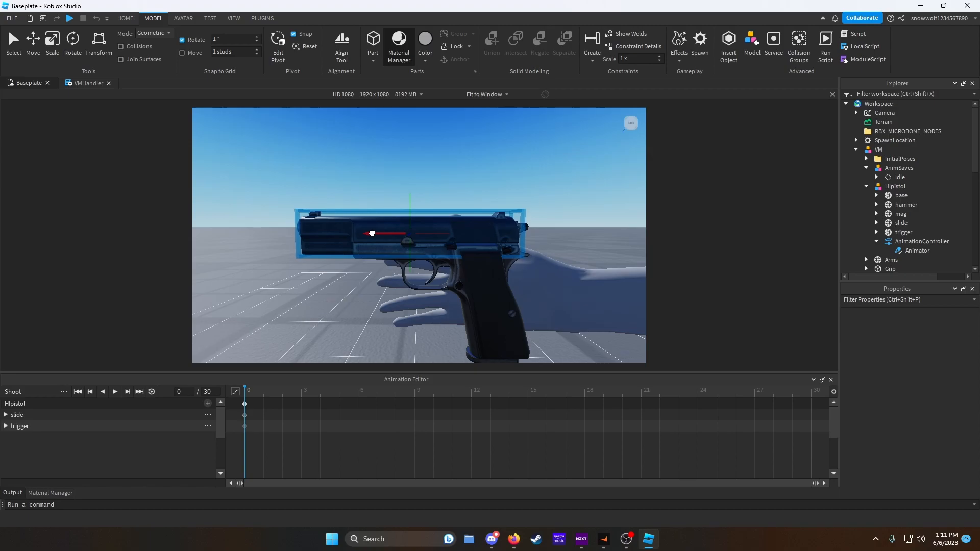
key("d")
right_click_drag(553, 239, 516, 243)
left_click(467, 242)
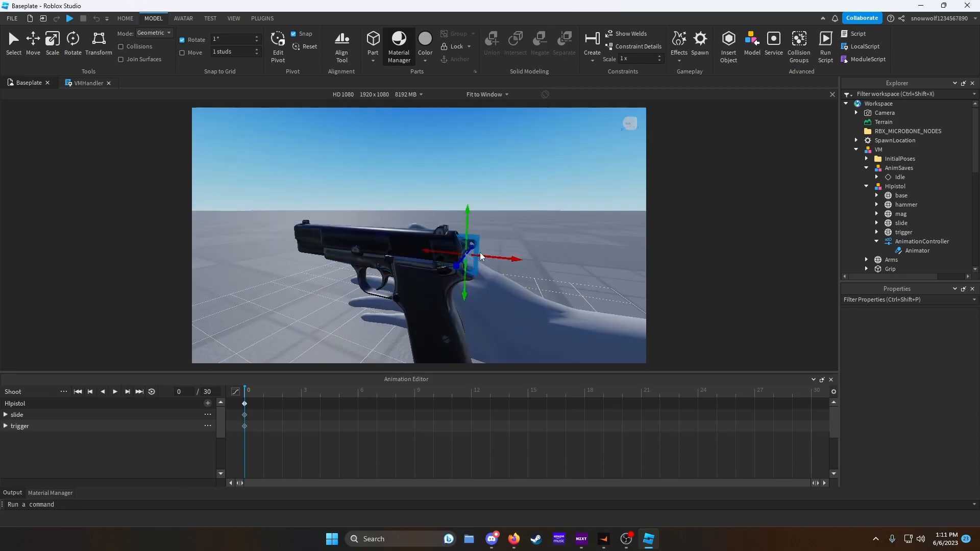
left_click_drag(481, 256, 483, 256)
- Reselect the Hipistol model and rotate the trigger back to pull it at frame 1
left_click(553, 227)
key("a")
right_click_drag(553, 227, 568, 228)
left_click(263, 391)
left_click(435, 288)
left_click(72, 44)
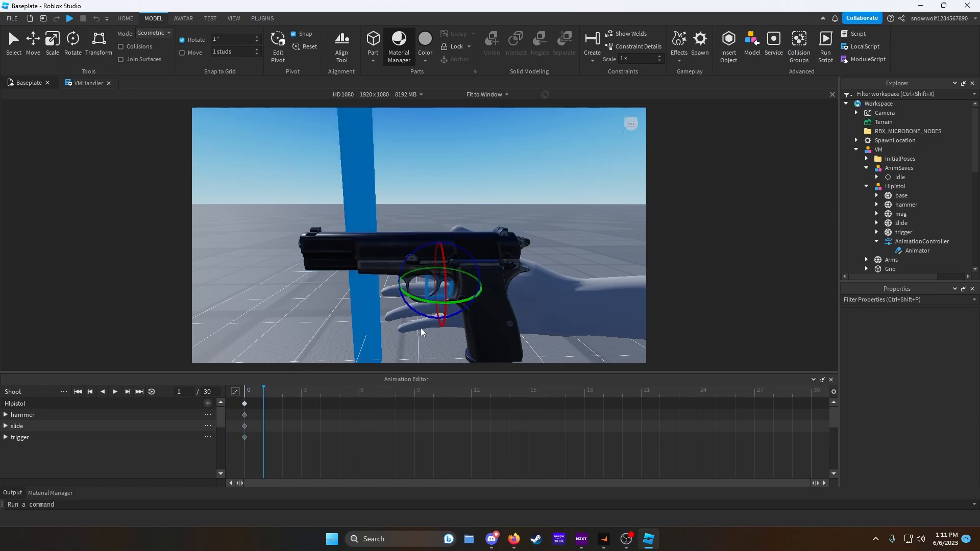
left_click(445, 320)
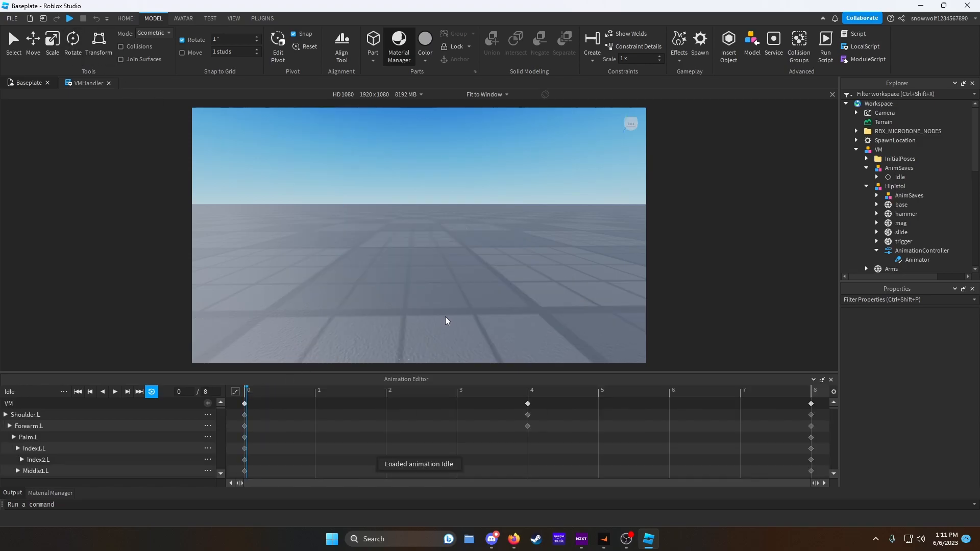
left_click(894, 187)
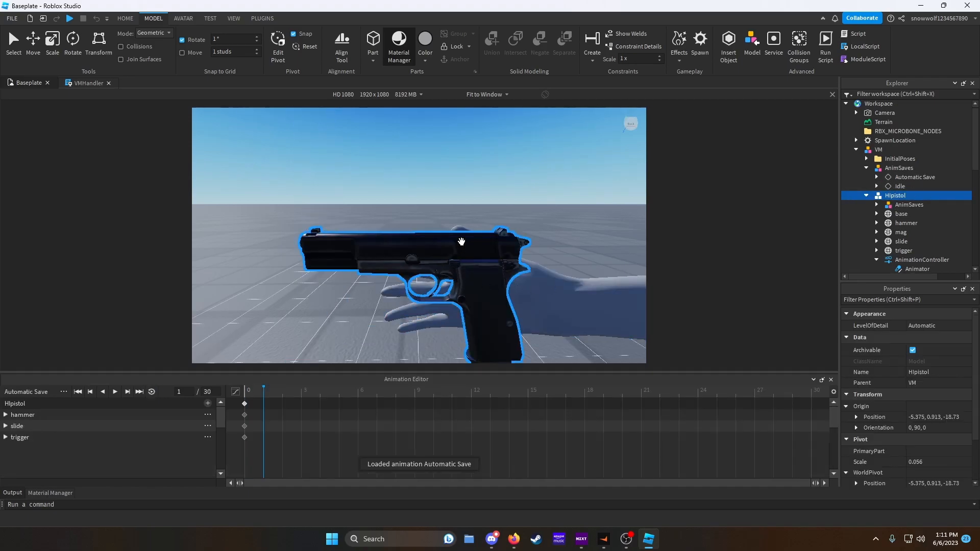
left_click(462, 244)
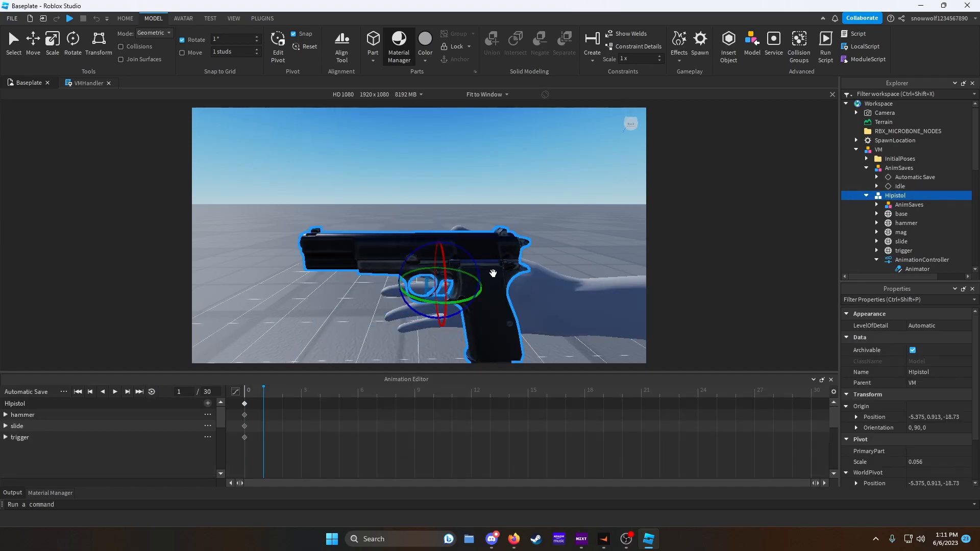
right_click_drag(486, 276, 509, 240)
left_click_drag(471, 242, 438, 233)
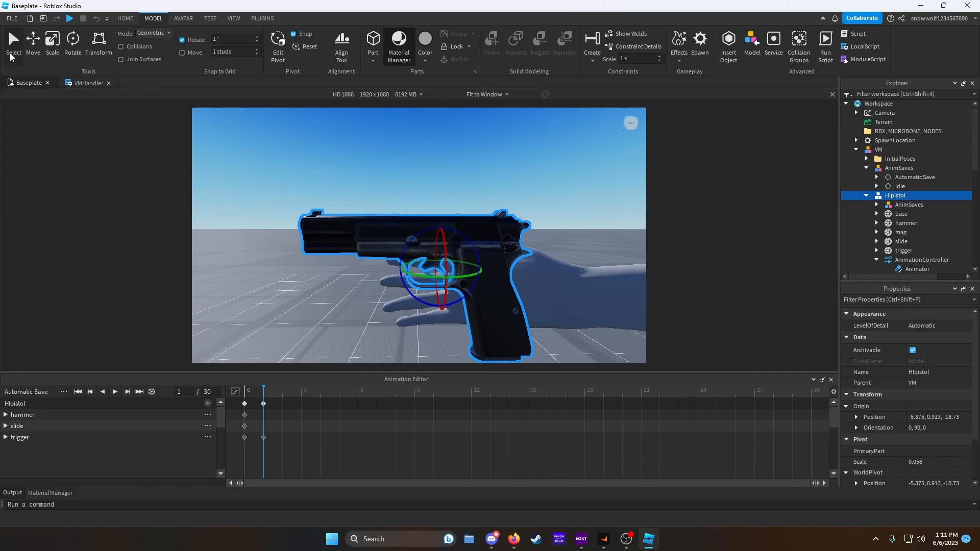
- Move the slide backward at frame 2
left_click(32, 47)
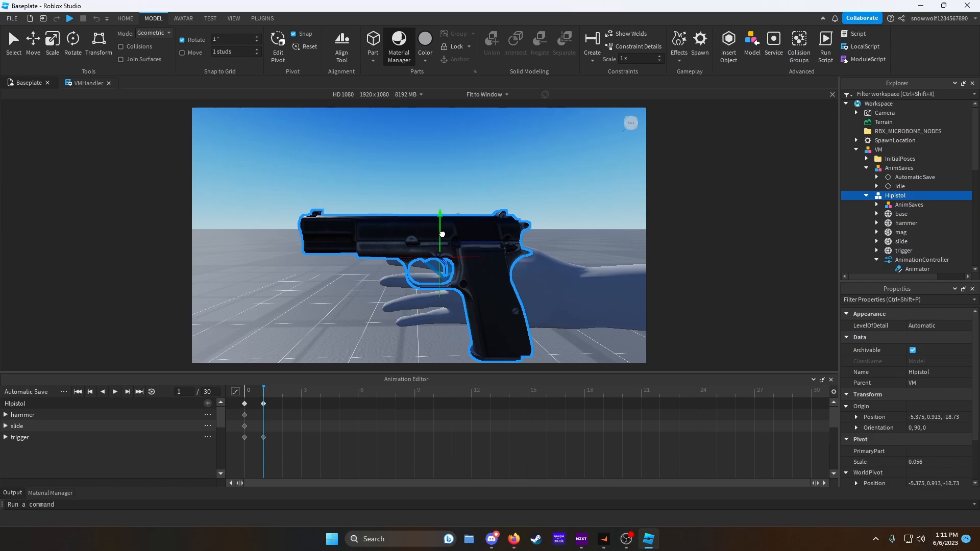
left_click(384, 227)
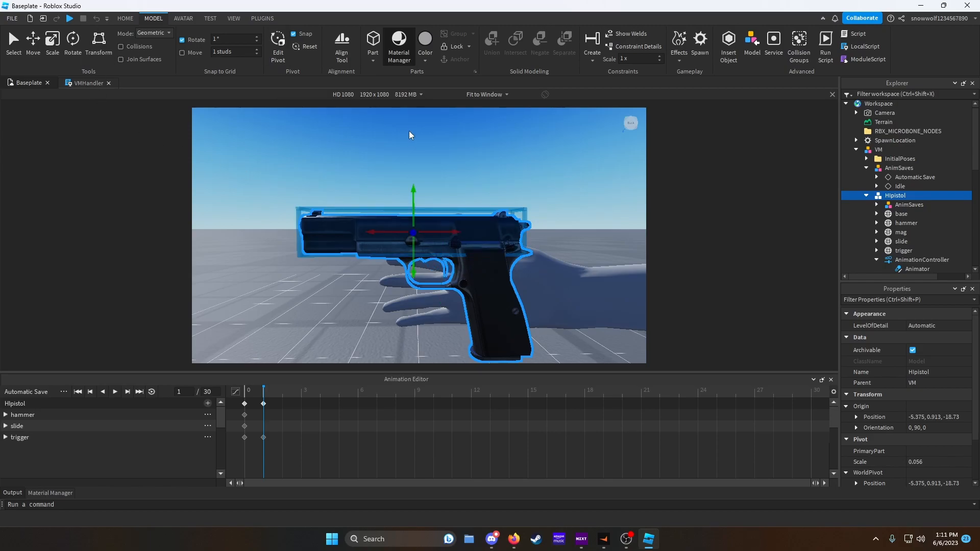
left_click(303, 398)
mouse_move(382, 234)
left_mouse_down()
mouse_move(427, 235)
mouse_move(382, 237)
left_mouse_up()
left_click_drag(293, 403, 290, 403)
right_click_drag(587, 216, 587, 217)
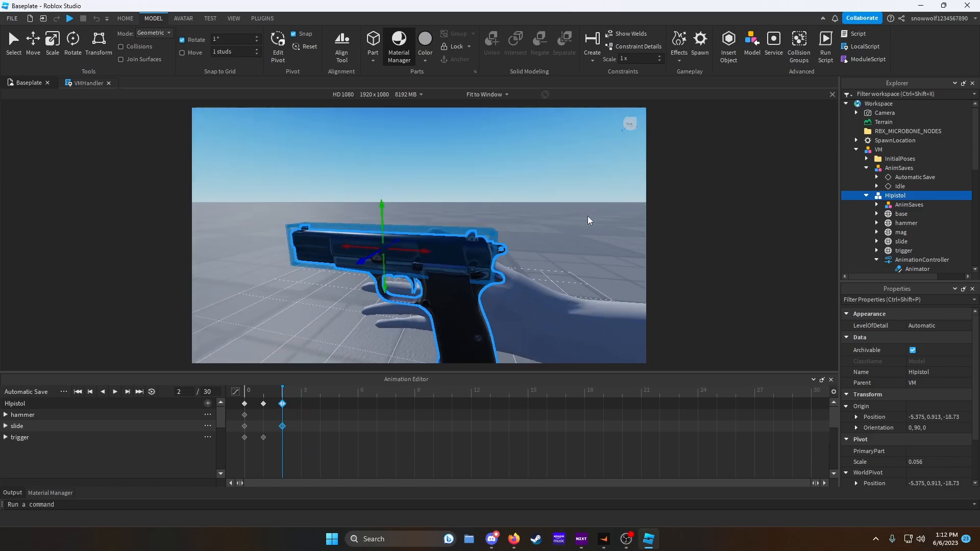
- Rotate the hammer to cock it and key it at frame 4
left_click(499, 249)
left_click(80, 49)
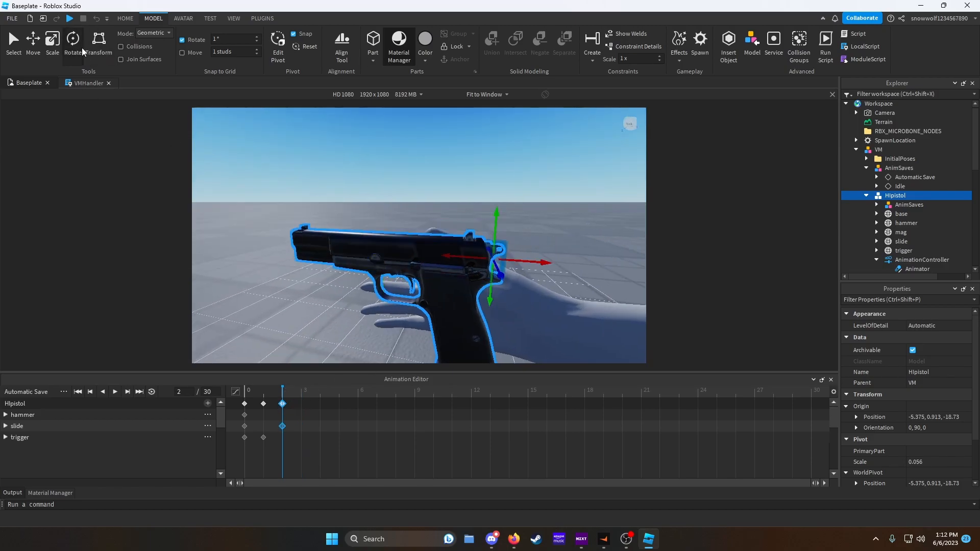
left_click_drag(546, 243, 564, 274)
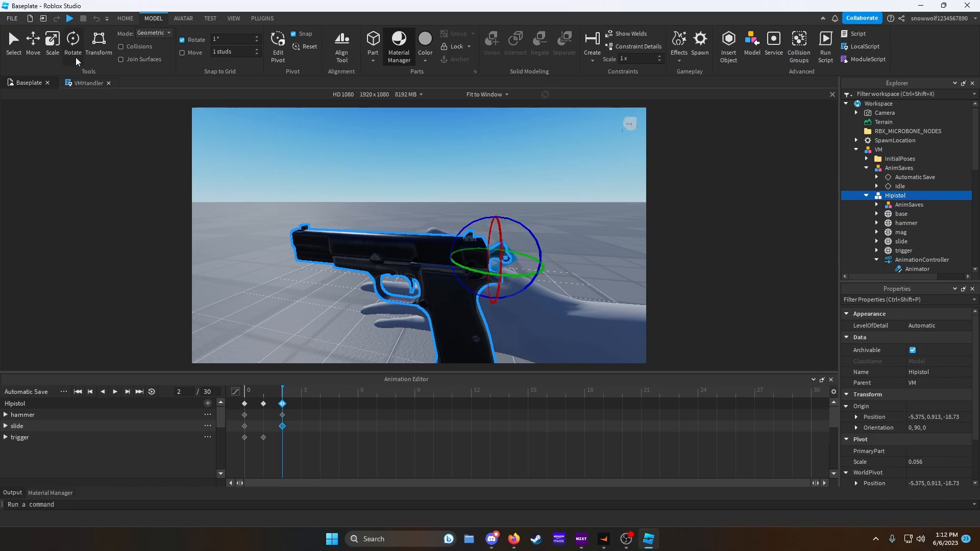
left_click(33, 40)
left_click_drag(497, 230, 498, 236)
left_click_drag(522, 264, 530, 265)
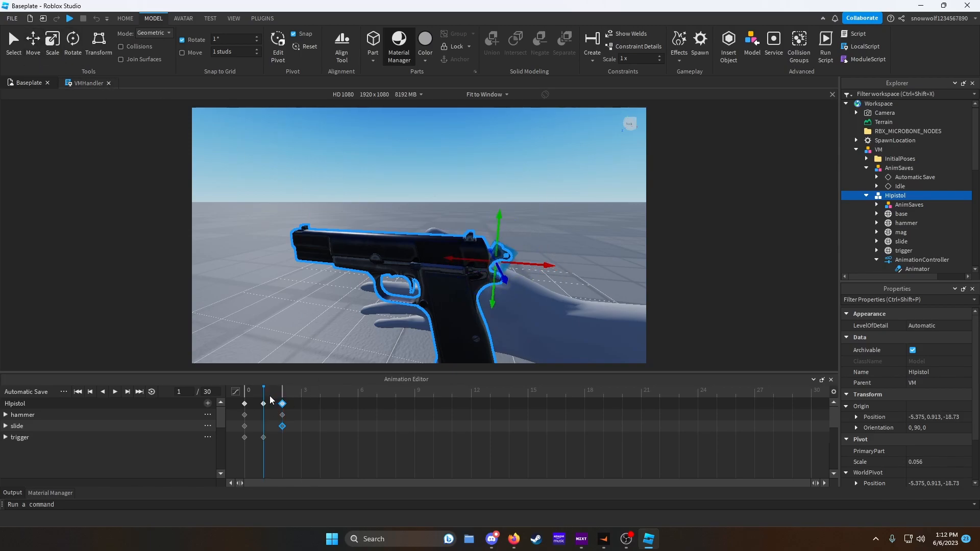
left_click(303, 405)
left_click(316, 407)
left_click(73, 41)
left_click_drag(536, 233, 507, 256)
left_click(33, 40)
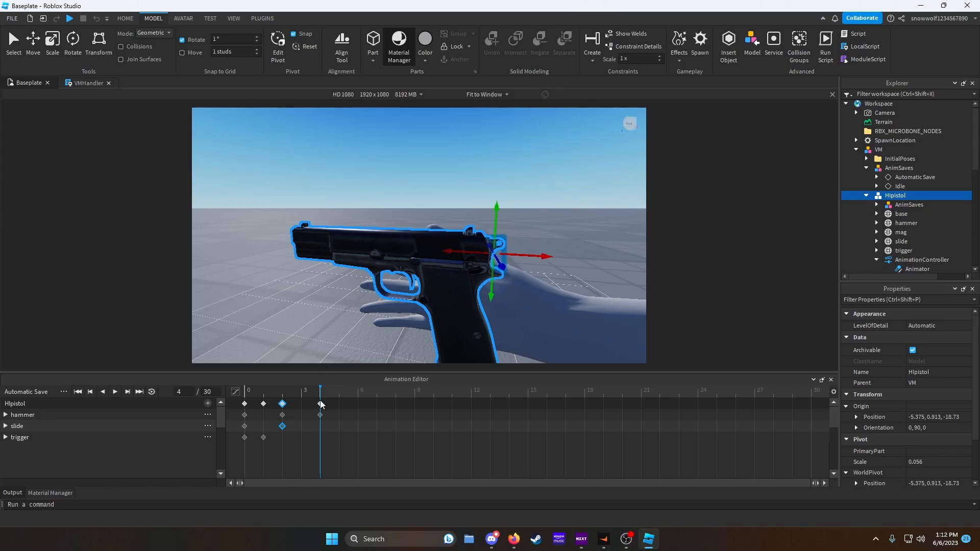
- Move the slide fully back at frame 6
left_click_drag(320, 403, 351, 401)
left_click(375, 230)
left_click_drag(347, 243, 392, 249)
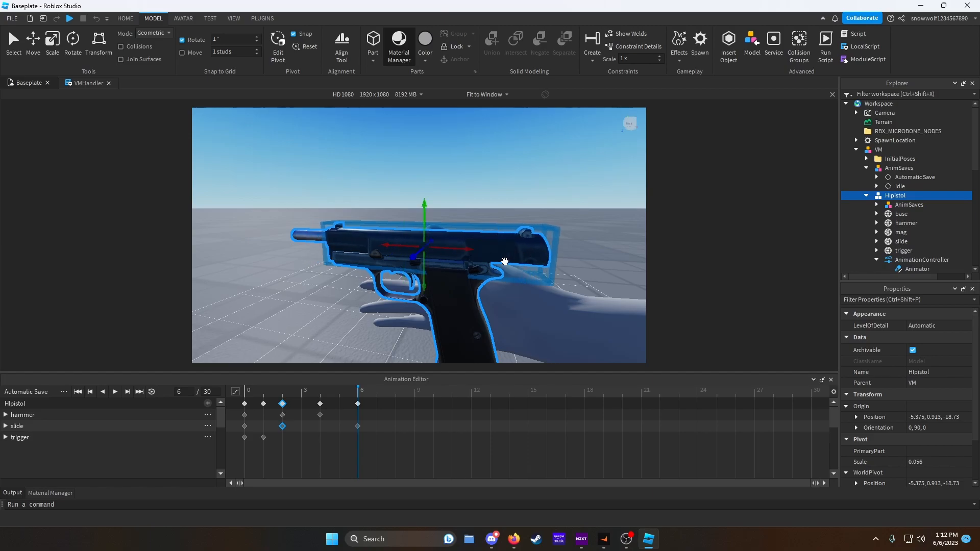
- Return the slide forward to its resting position at frame 9
left_click(412, 400)
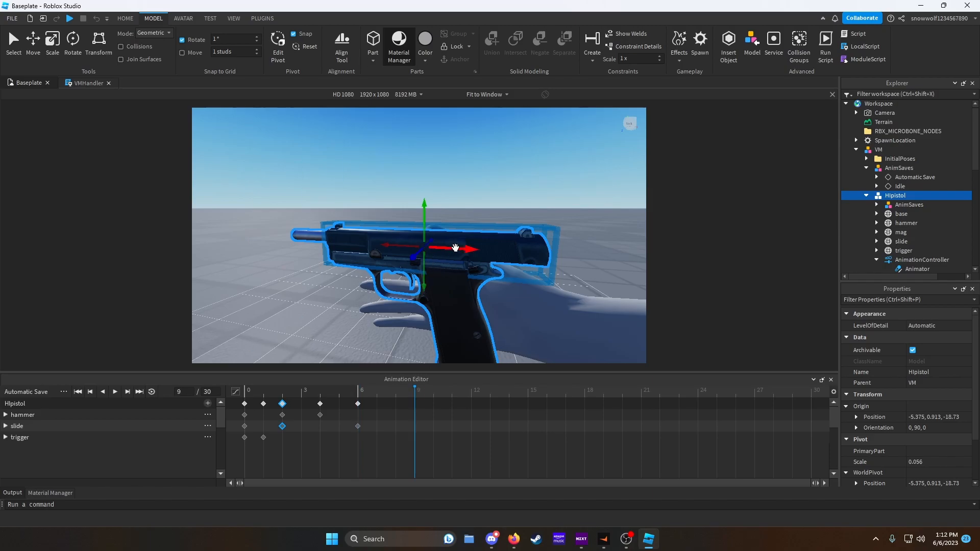
left_click_drag(455, 248, 412, 247)
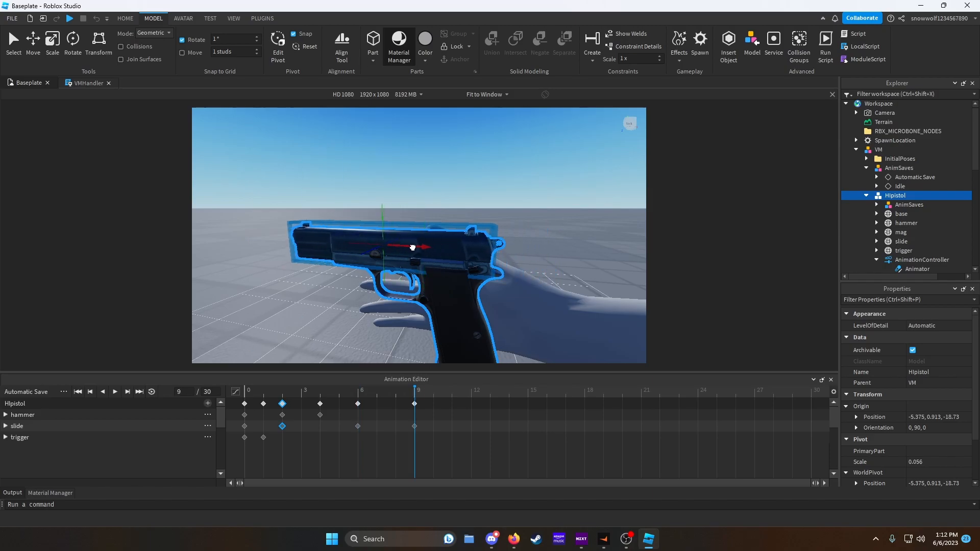
key("space")
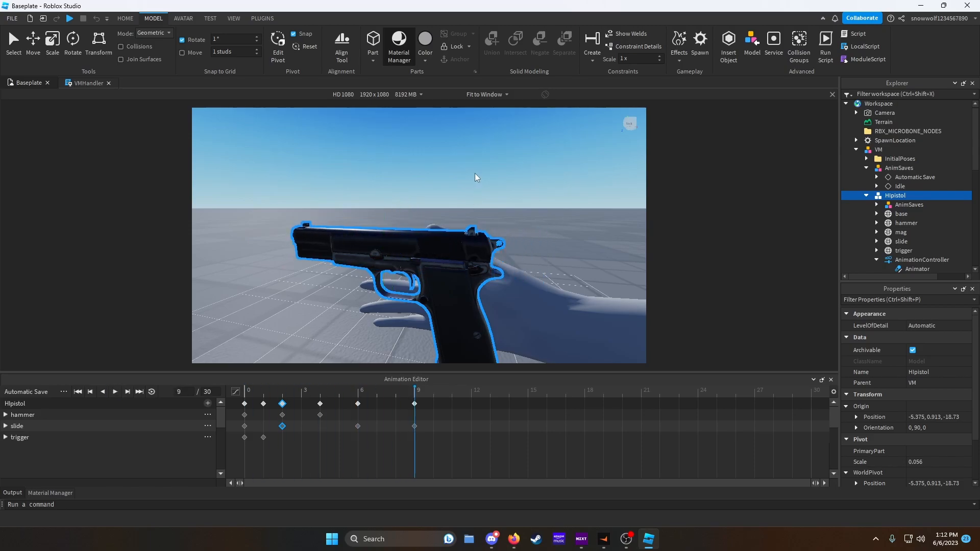
- Rotate the trigger back to its resting position at frame 9
left_click(412, 284)
right_click_drag(417, 279, 424, 256)
left_click(75, 56)
left_click_drag(429, 210, 441, 239)
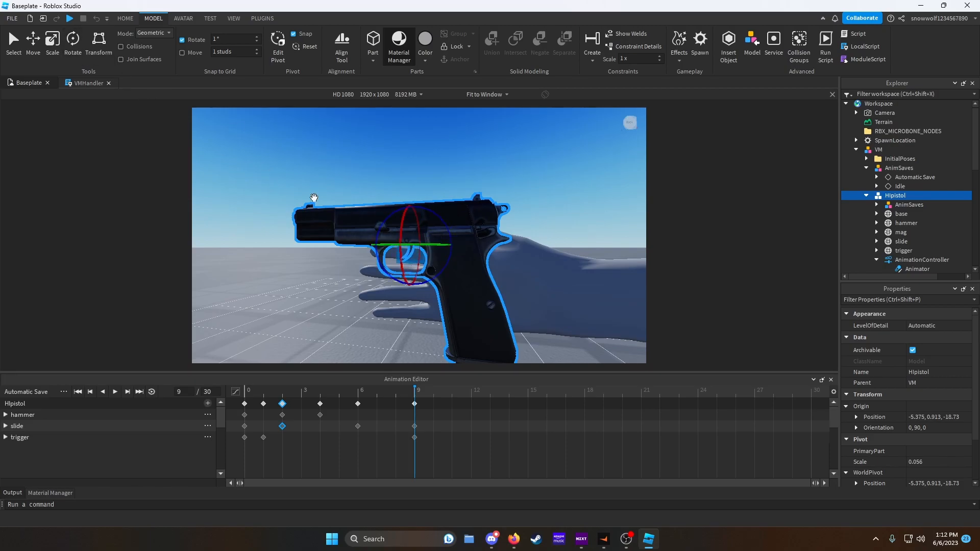
key("ctrl+2")
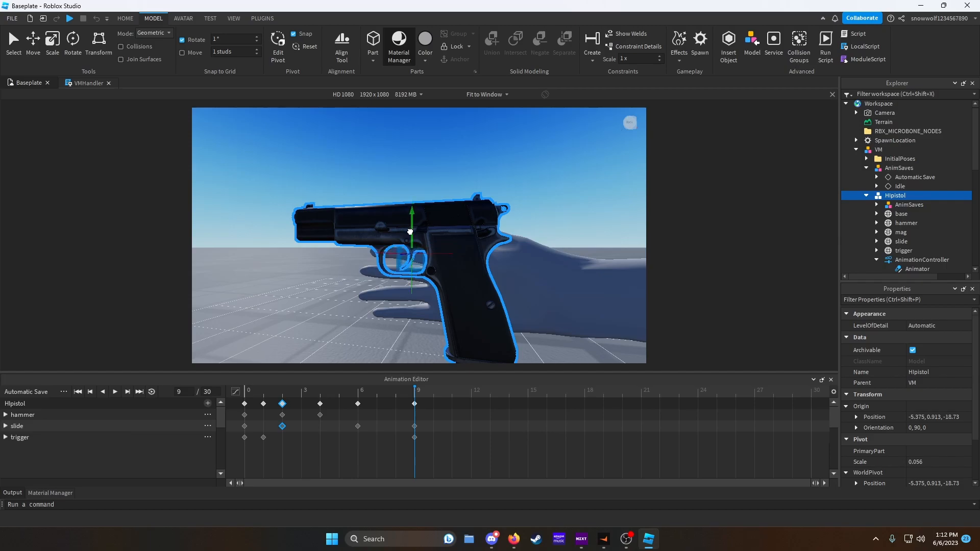
- Play back the Shoot animation to preview it
key("space")
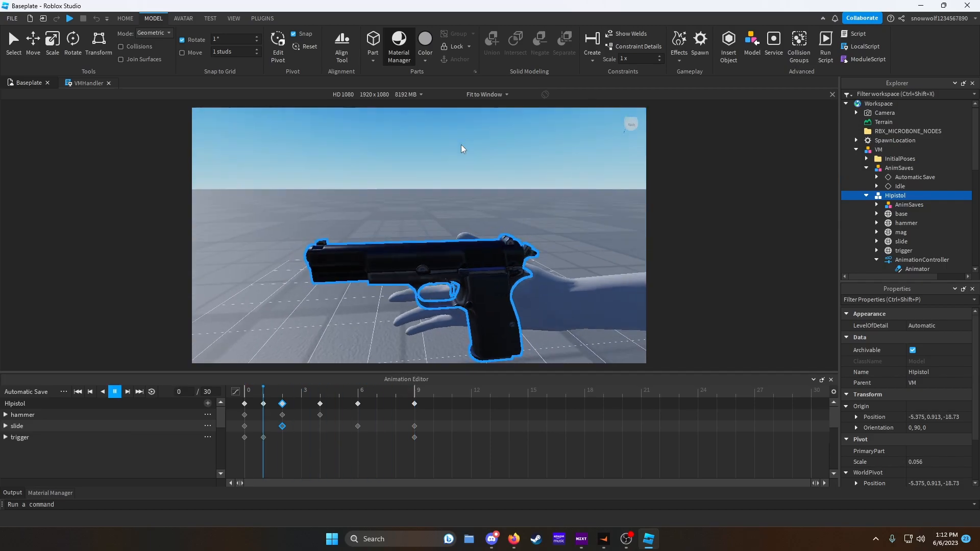
key("d")
right_click_drag(460, 146, 461, 145)
key("s")
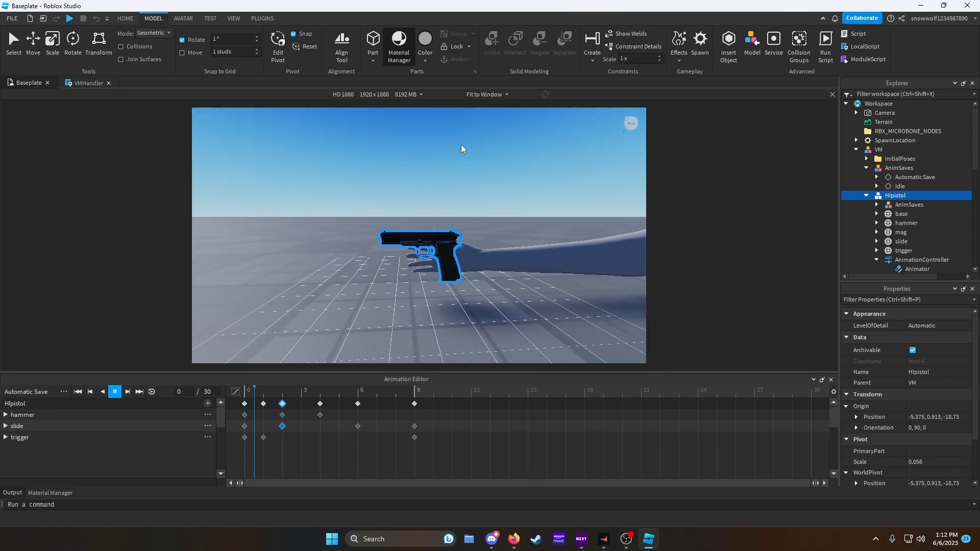
- Set the Shoot animation's priority to Action
left_click(63, 391)
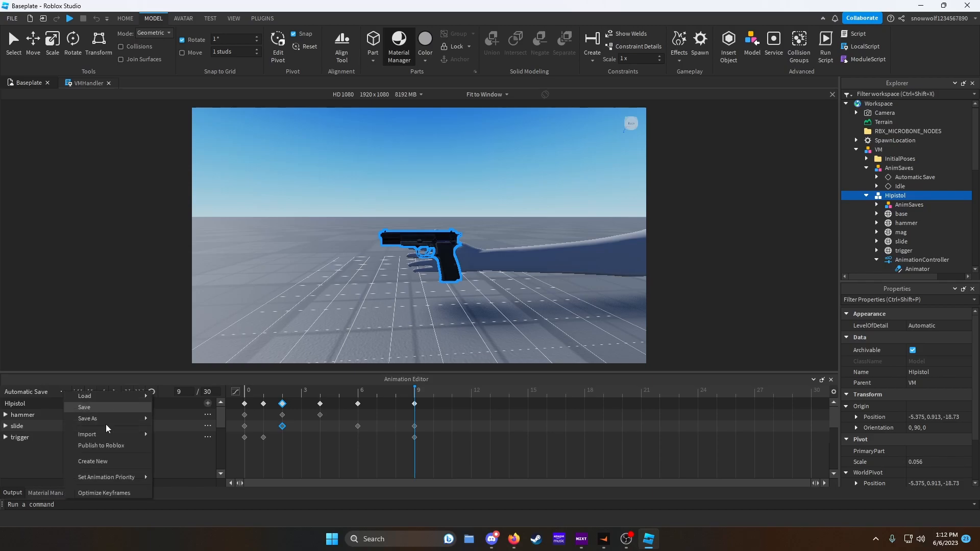
mouse_move(120, 479)
left_click(175, 510)
- Publish the Shoot animation to Roblox titled ShootPistol
left_click(64, 391)
left_click(92, 451)
left_click(531, 128)
type("ShootPistol")
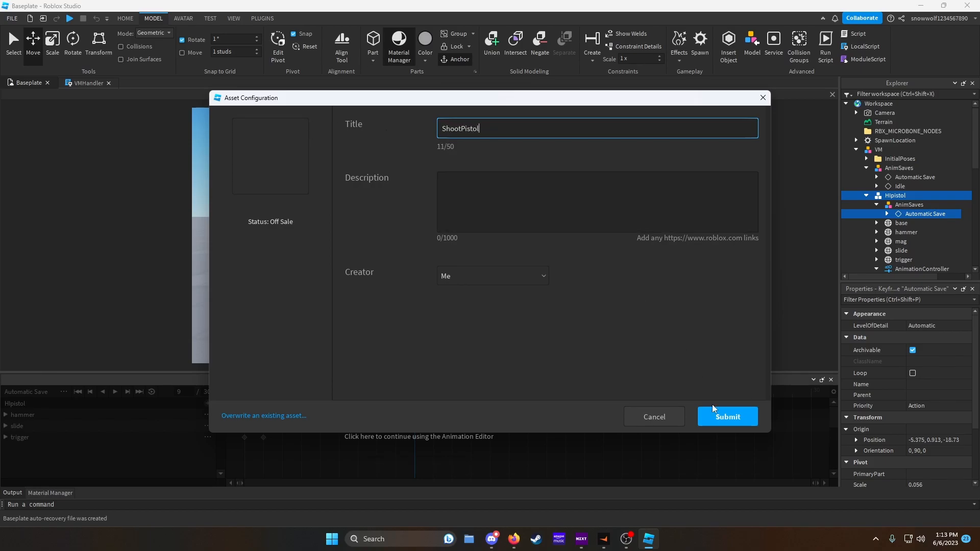
left_click(724, 422)
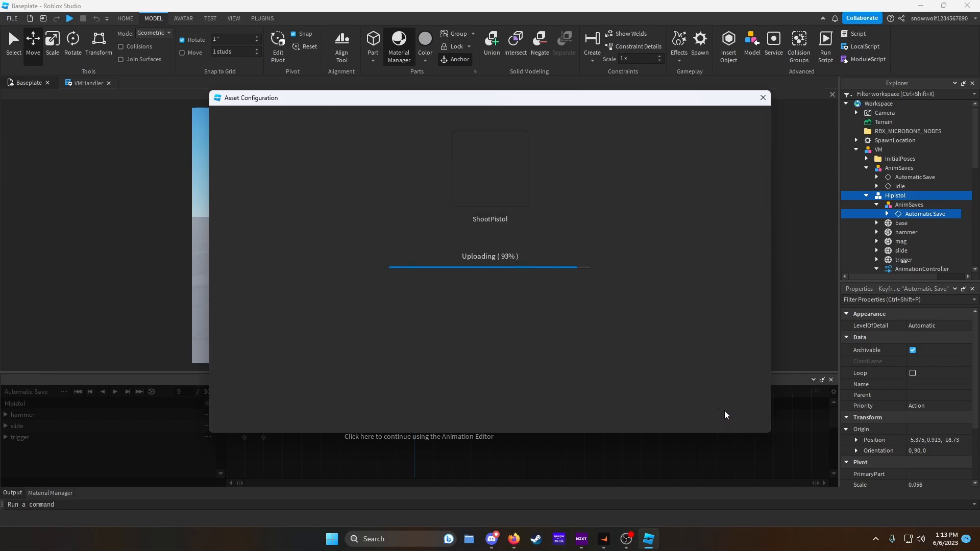
left_click(763, 97)
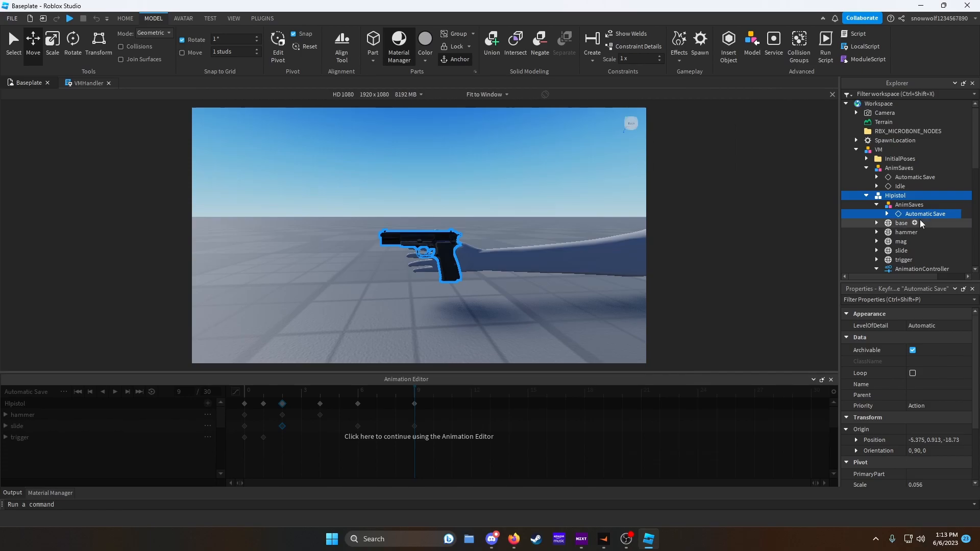
- Add an Animation named Shoot inside the pistol's AnimationController Animator
scroll(888, 244, "down", 1)
left_click(939, 252)
left_click(921, 263)
right_click(921, 261)
left_click(877, 79)
type("Shoot")
key("Return")
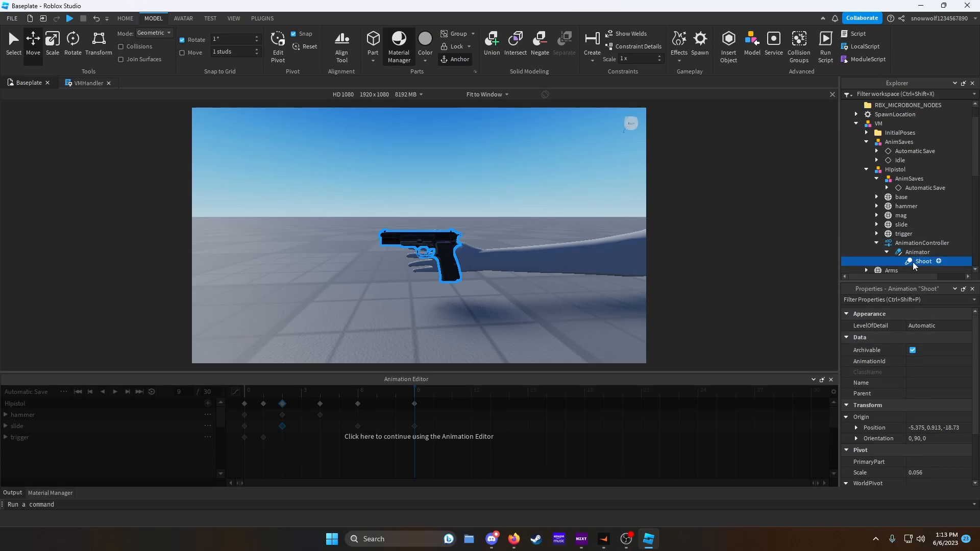
scroll(945, 364, "down", 3)
scroll(944, 364, "up", 3)
left_click(542, 208)
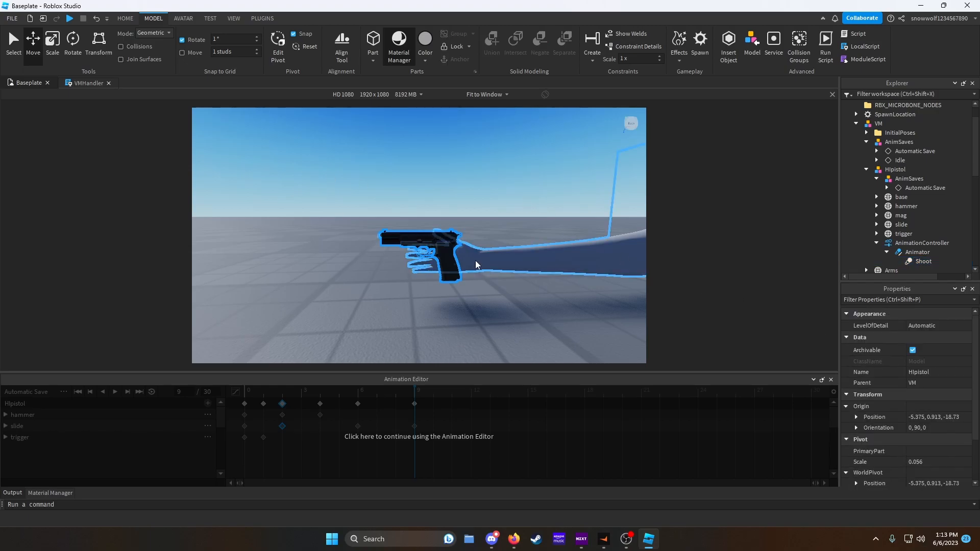
left_click(516, 261)
left_click(308, 241)
left_click(429, 250)
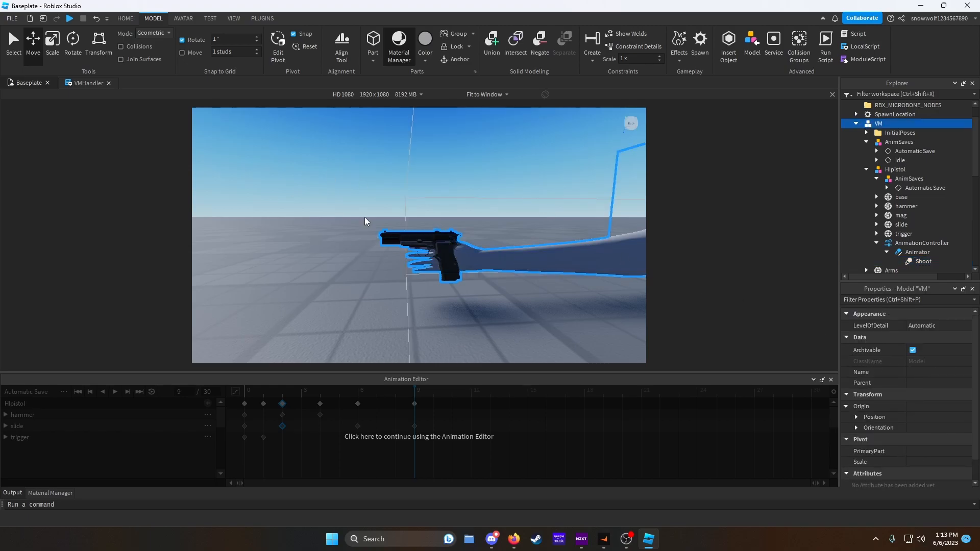
left_click(125, 19)
left_click(93, 47)
left_click_drag(432, 237, 488, 270)
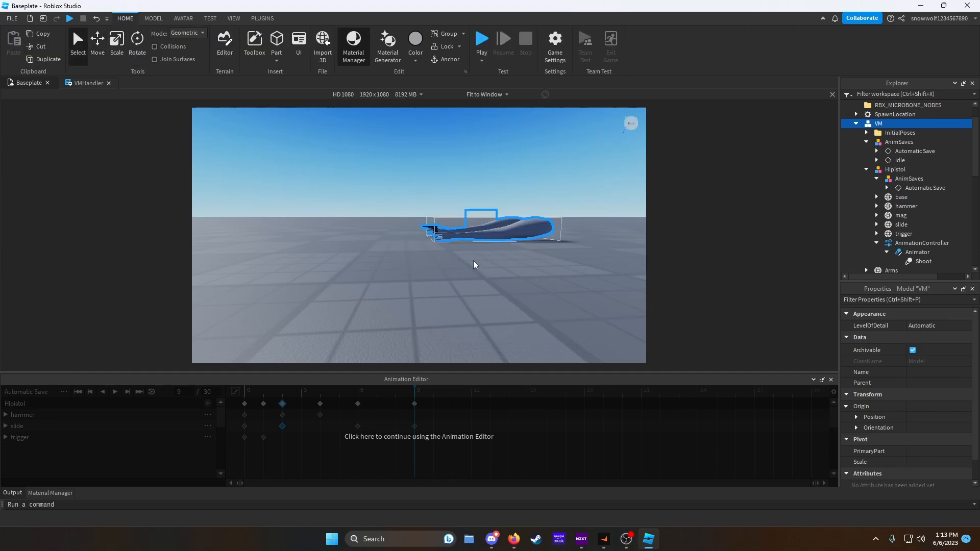
key("ctrl+z")
- Inspect the viewmodel's pistol parts and Shoot animation objects in the hierarchy and their properties
left_click(856, 124)
scroll(885, 138, "up", 1)
left_click(877, 104)
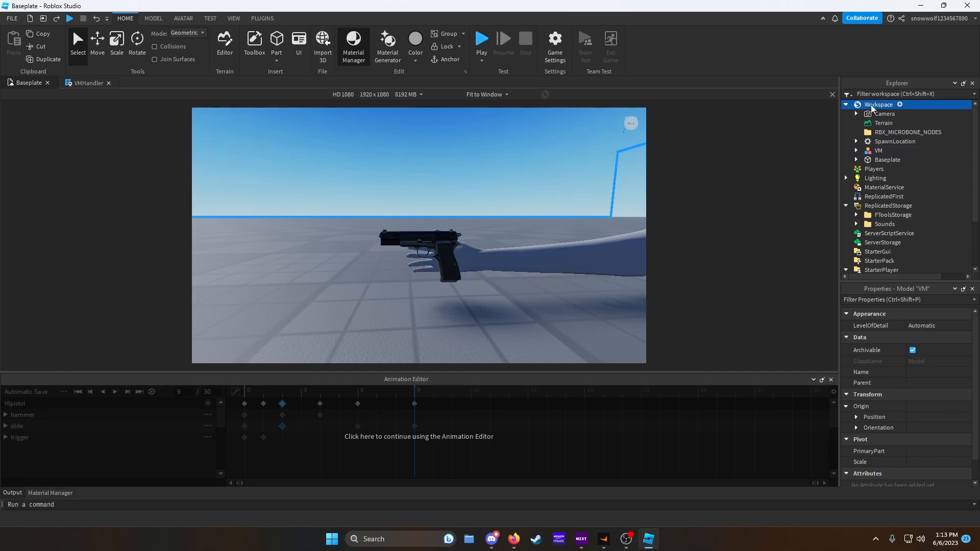
left_click(857, 151)
scroll(901, 261, "down", 1)
left_click(902, 262)
right_click_drag(531, 284, 531, 284)
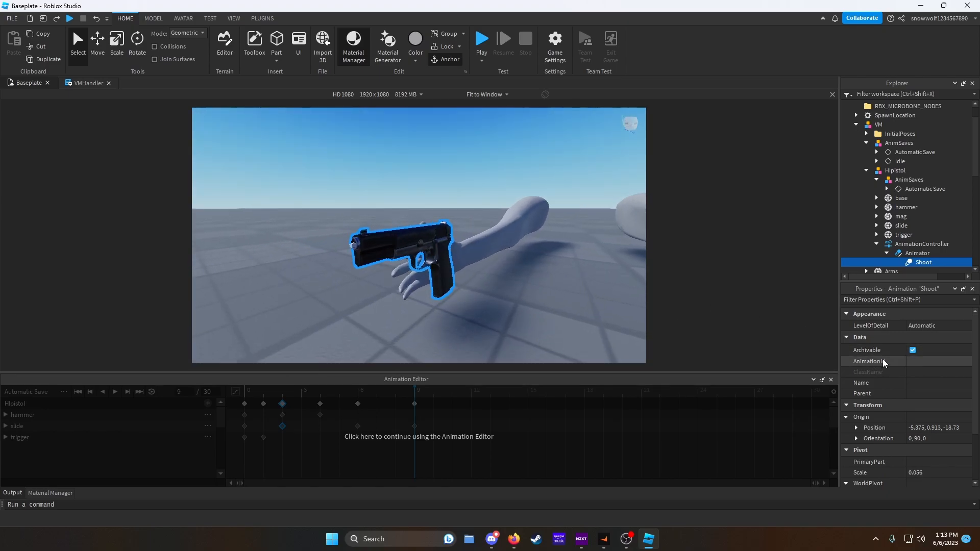
scroll(884, 362, "down", 3)
scroll(889, 373, "up", 3)
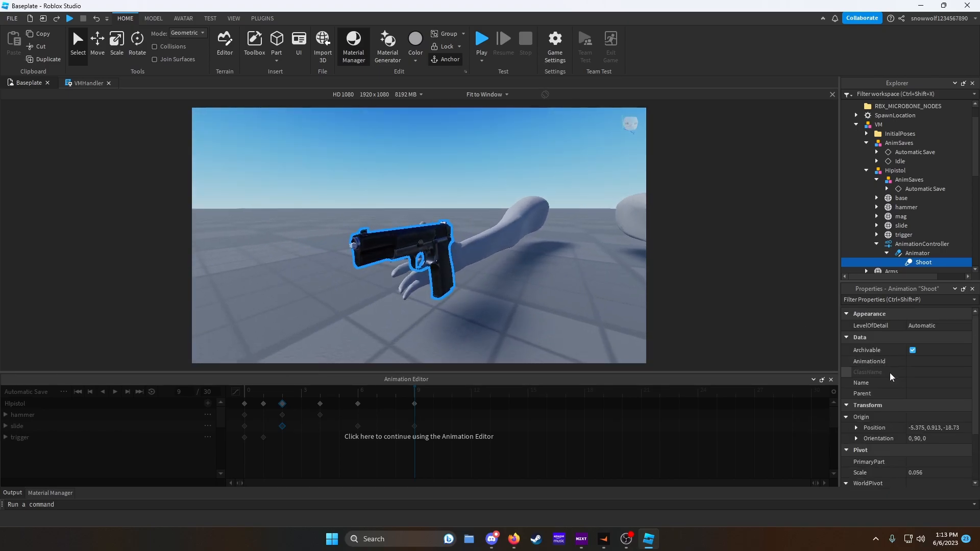
left_click(972, 290)
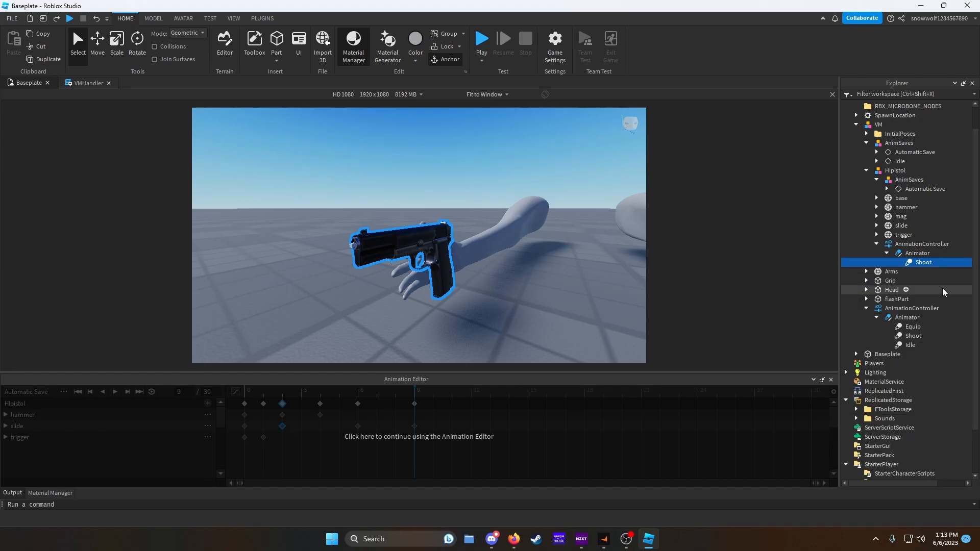
right_click(913, 267)
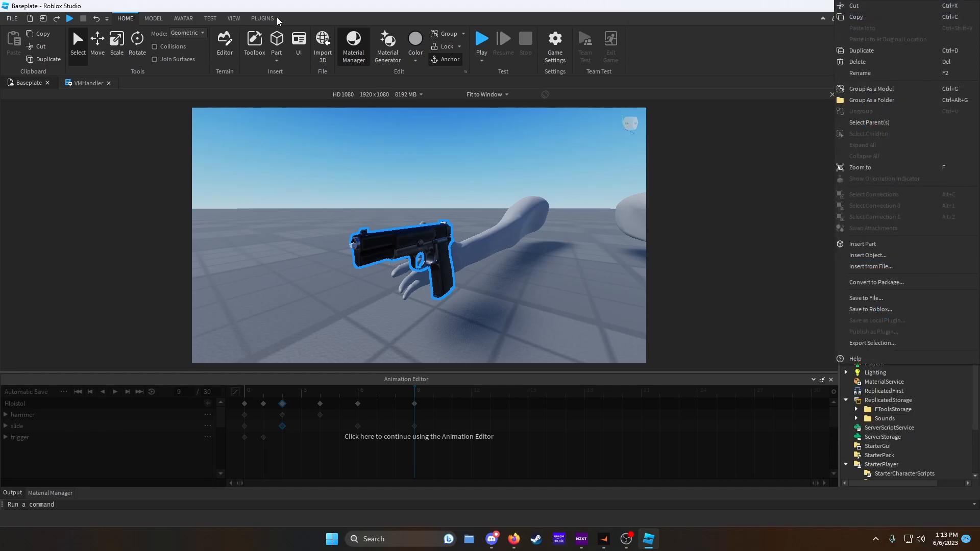
left_click(263, 18)
left_click(229, 19)
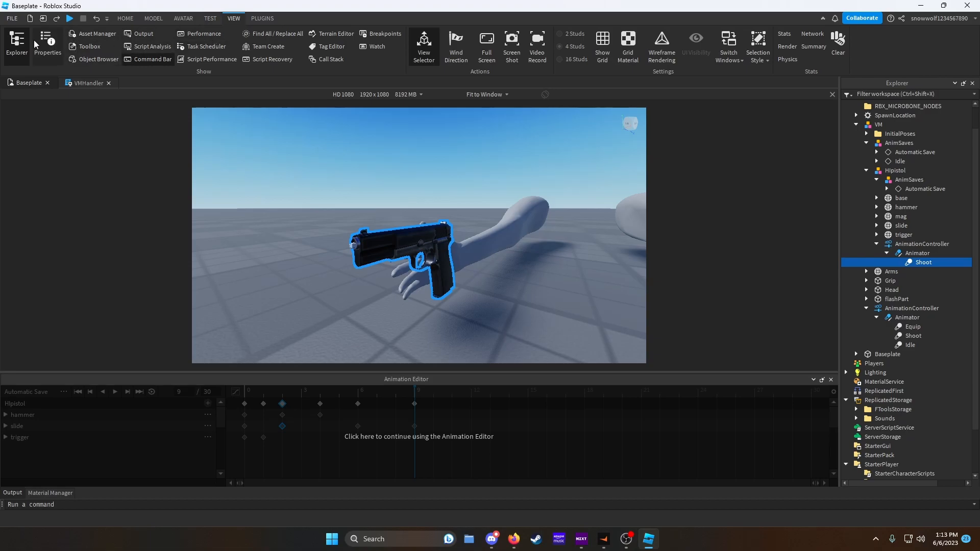
left_click(48, 45)
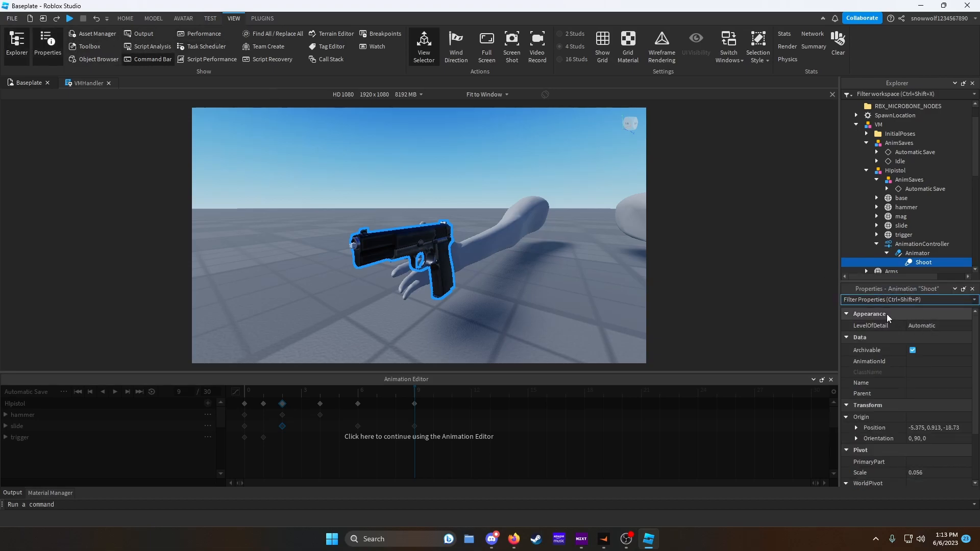
left_click(899, 199)
left_click(899, 208)
left_click(899, 216)
left_click(899, 225)
left_click(901, 235)
left_click(911, 263)
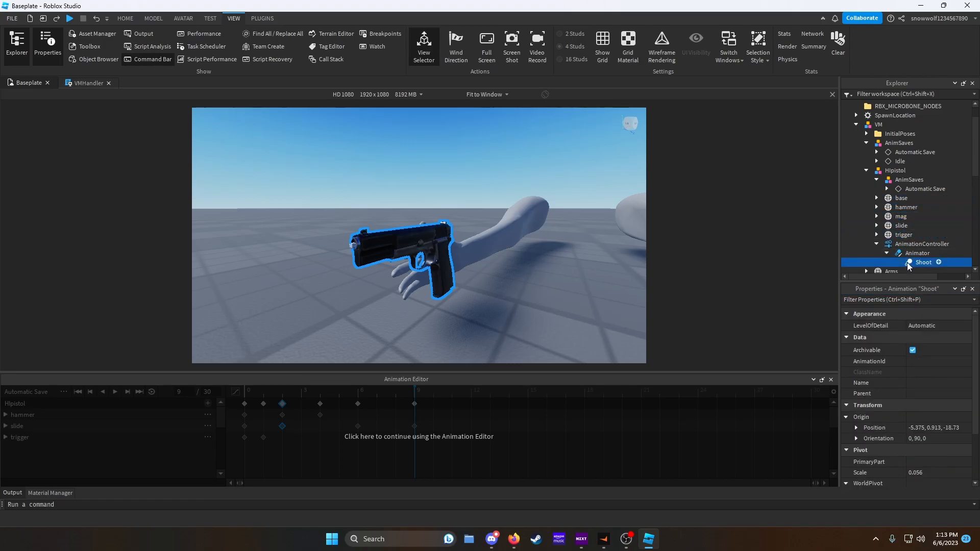
- Close the Animation Editor and look over the viewmodel's Shoot animations and arms in the viewport
left_click(830, 379)
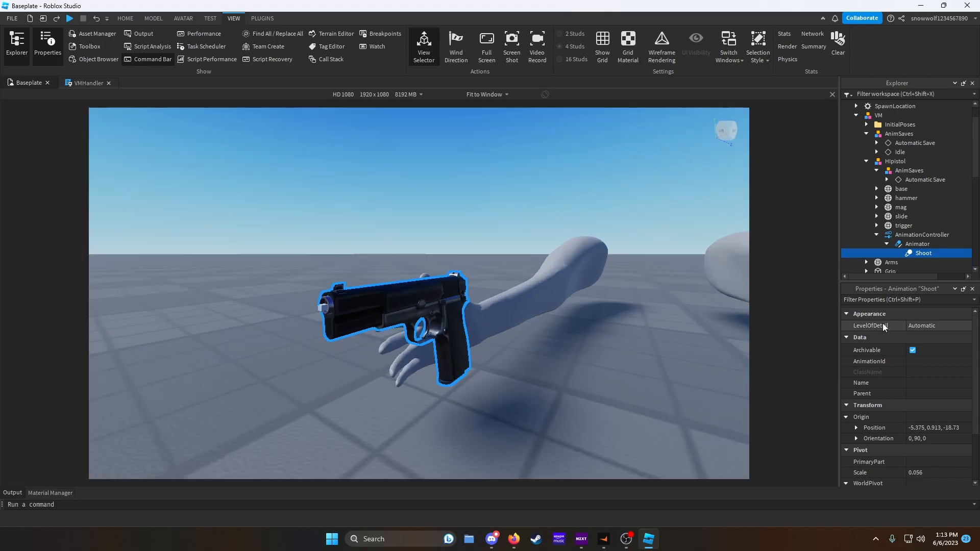
scroll(912, 372, "down", 3)
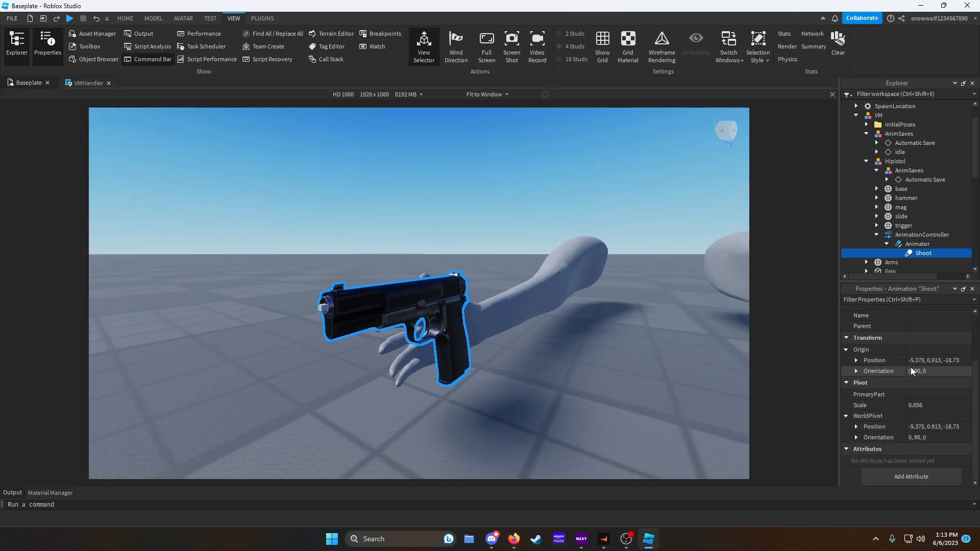
scroll(898, 206, "down", 5)
left_click(907, 197)
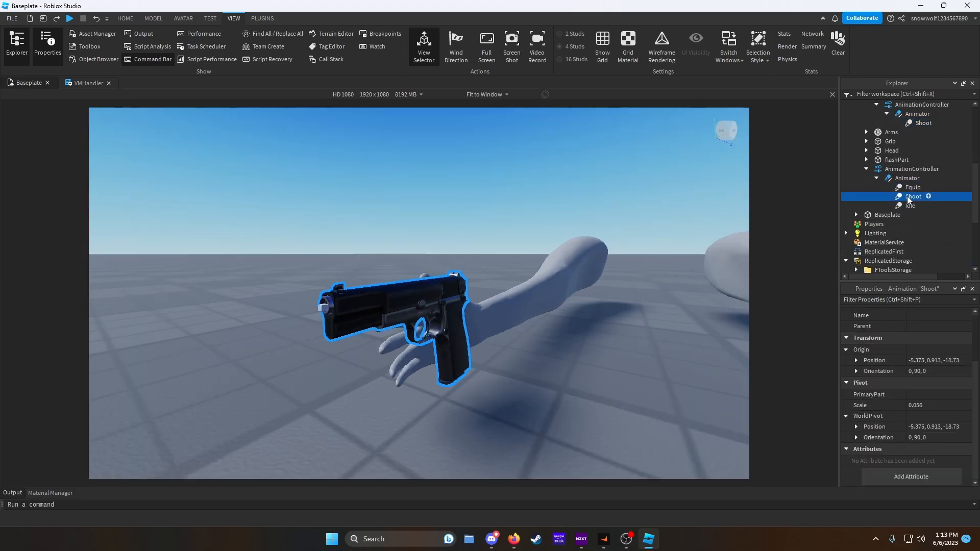
scroll(907, 199, "up", 4)
left_click(919, 227)
right_click_drag(635, 260, 637, 252)
key("s")
key("d")
right_click_drag(527, 255, 527, 253)
key("w")
key("s")
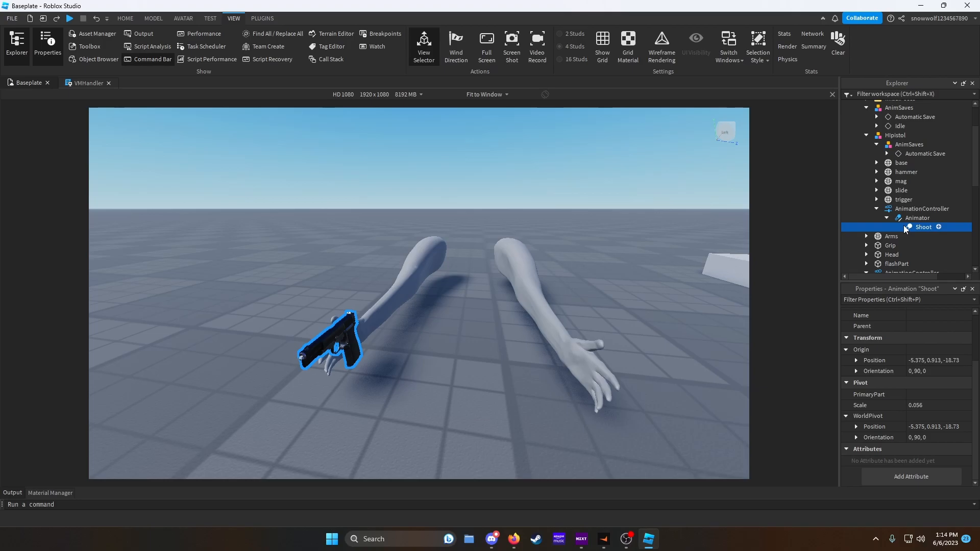
- Open the VMHandler script and add an --ArmsAnims comment section below the CD variable
left_click(87, 83)
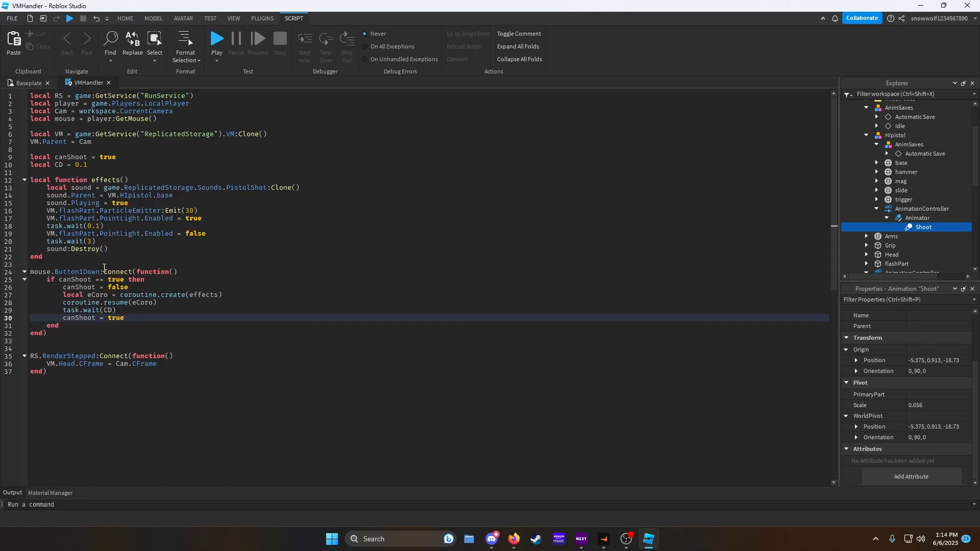
left_click(105, 163)
key("Return")
key("Return")
key("Return")
key("Return")
key("Up")
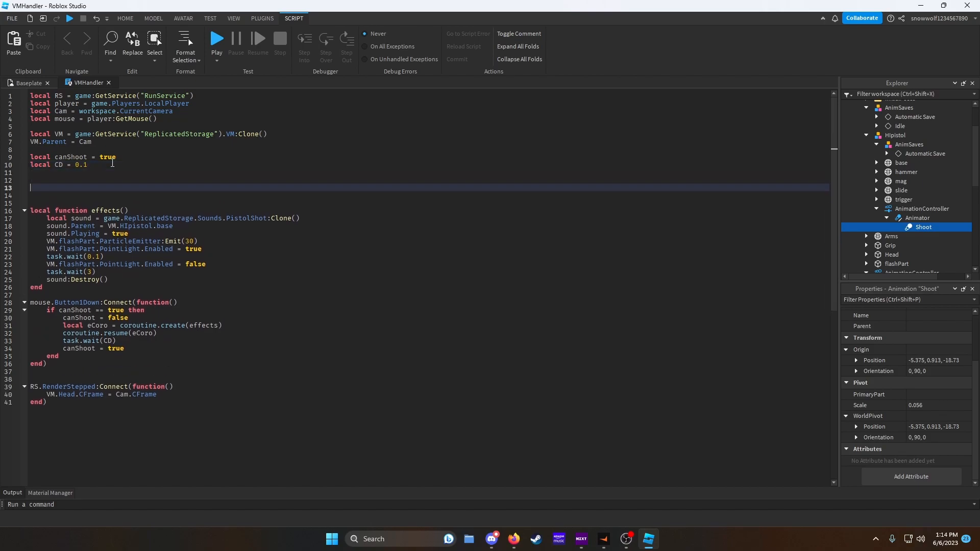
key("Return")
key("Up")
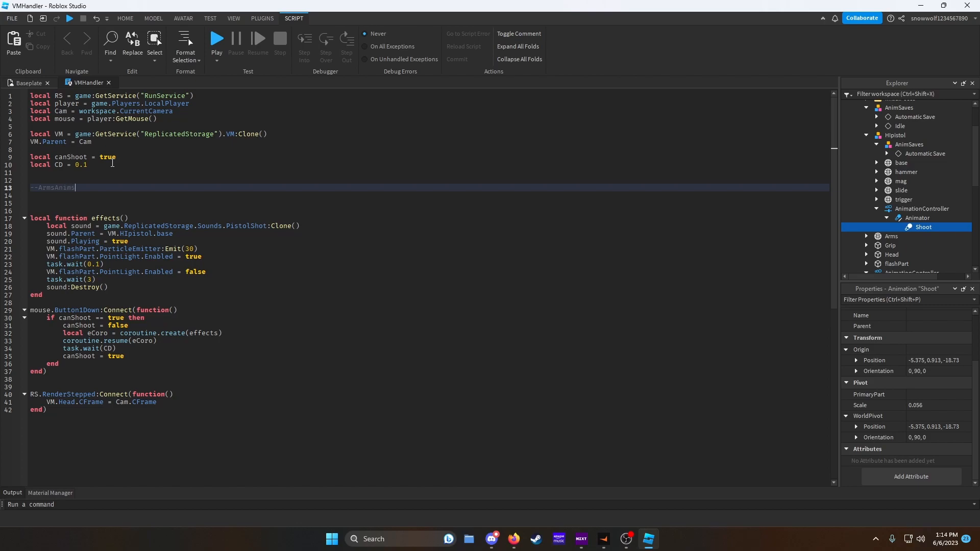
type("--ArmsAnims")
key("Return")
key("Return")
key("Return")
key("Return")
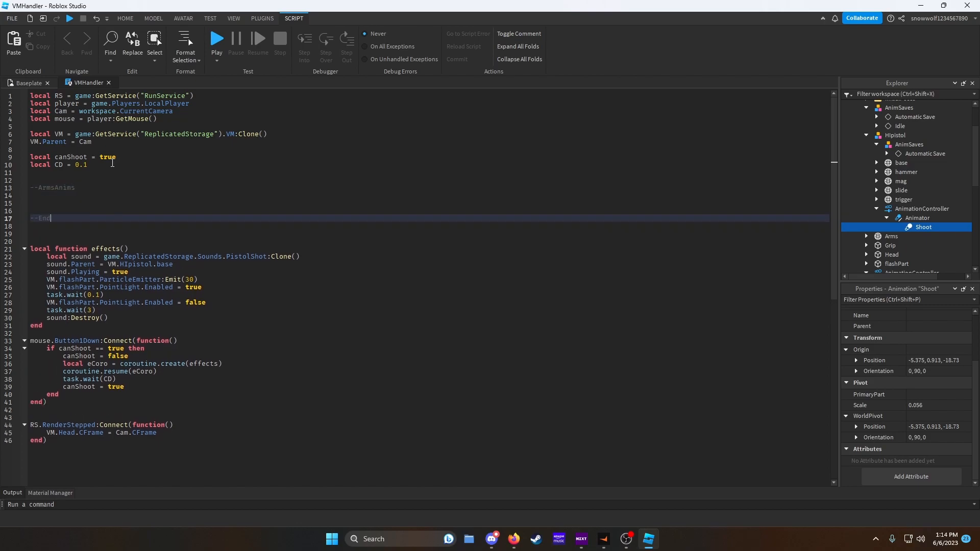
- Add --End and --PistolAnims comment markers below the arms section
type("--End")
key("Return")
key("Return")
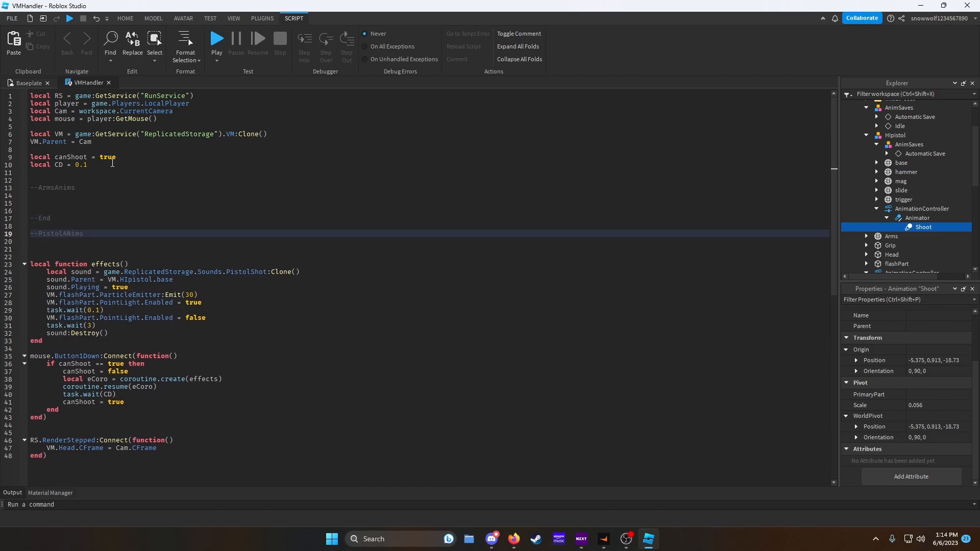
type("--PistolAnims")
key("Return")
key("Return")
key("Return")
key("Return")
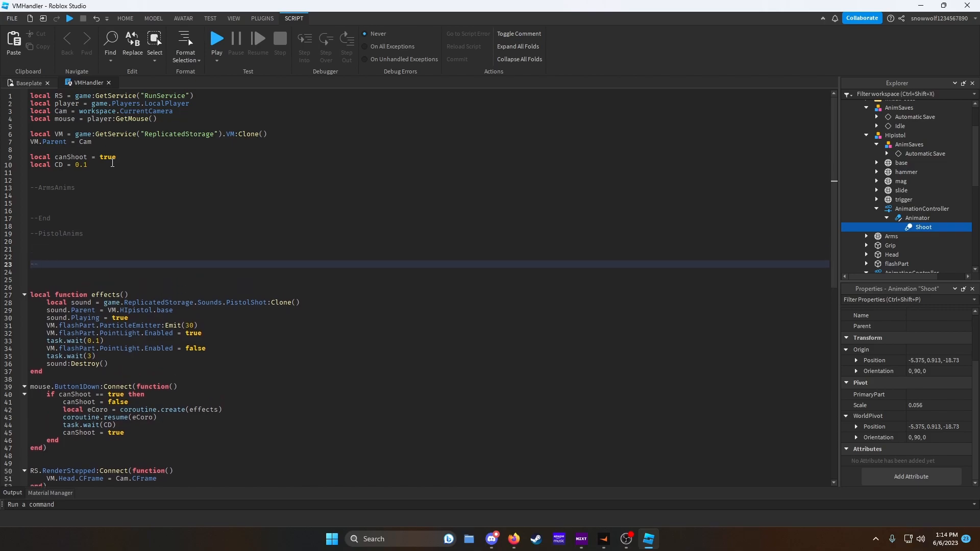
- Declare local anim0 referencing VM.AnimationController.Animator.Equip in the arms section
left_click(60, 202)
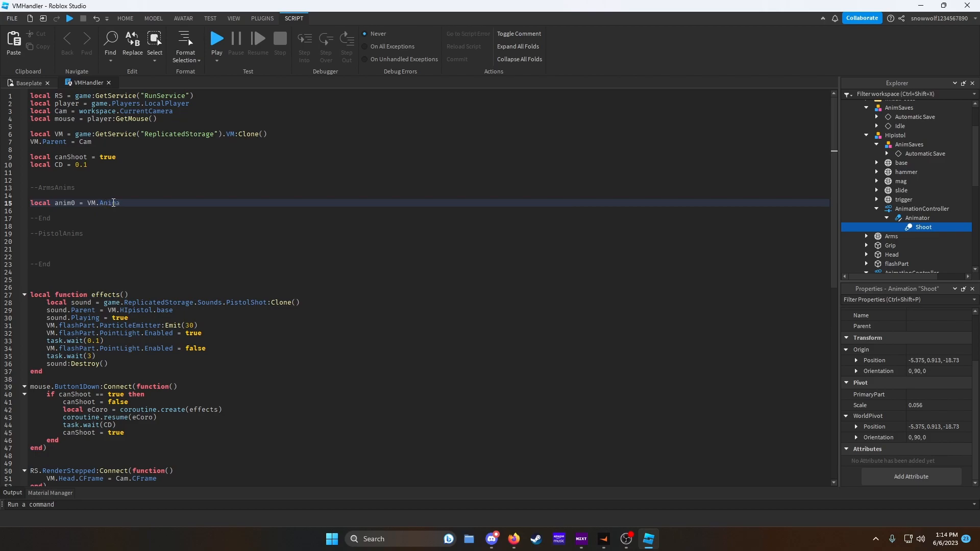
left_click(866, 108)
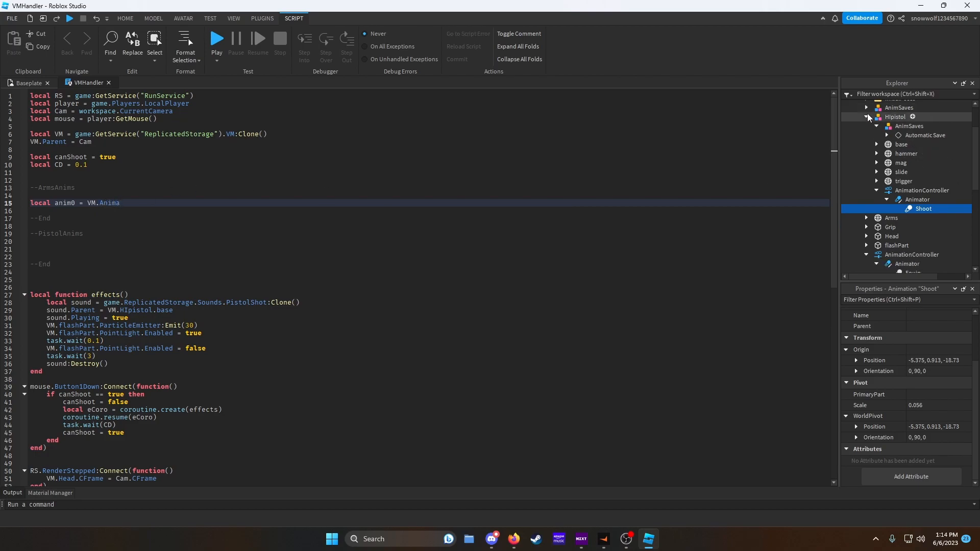
left_click(867, 117)
scroll(869, 117, "up", 1)
left_click(856, 115)
left_click_drag(870, 117, 876, 172)
left_click(139, 204)
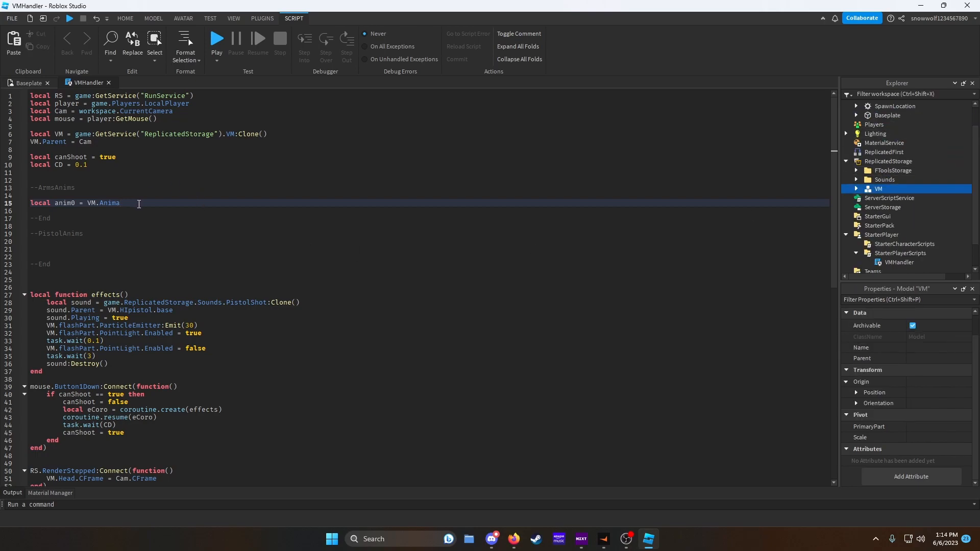
type("tionController.Animator.")
key("Return")
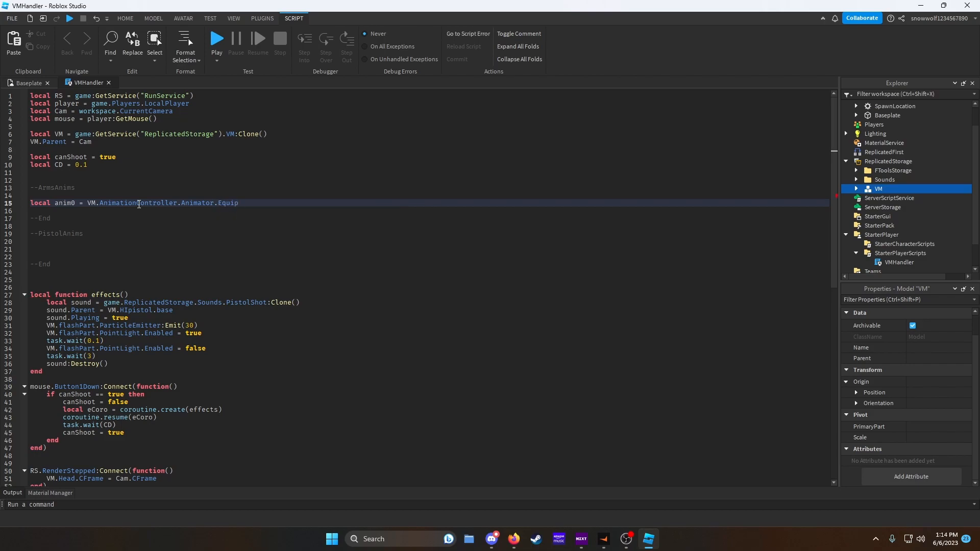
- Declare anim1 and anim2 referencing the Idle and Shoot animations of the same Animator
key("Return")
type("local anim1 = VM.AnimationController")
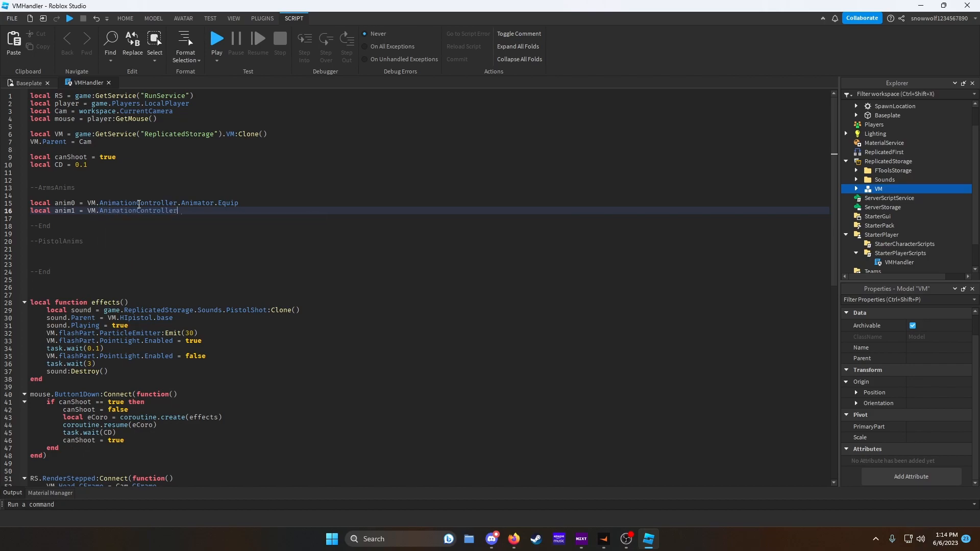
type(".Animator.Idle")
key("Return")
key("Return")
type("local anim2 = VM.AnimationController.Animator.Shoot")
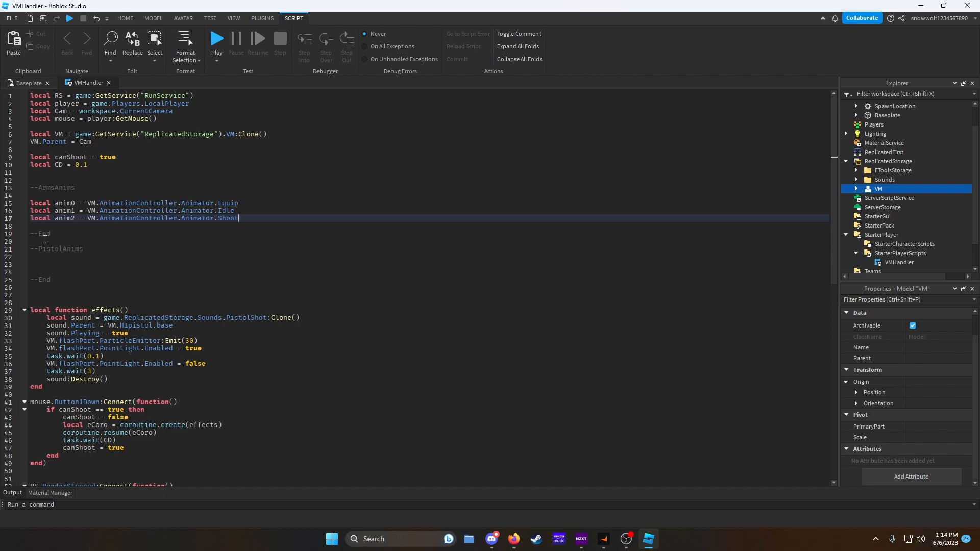
- Start declaring local panim0 as VM.HIpistol.AnimationController.Animator in the pistol section
left_click(58, 261)
left_click(59, 264)
type("local")
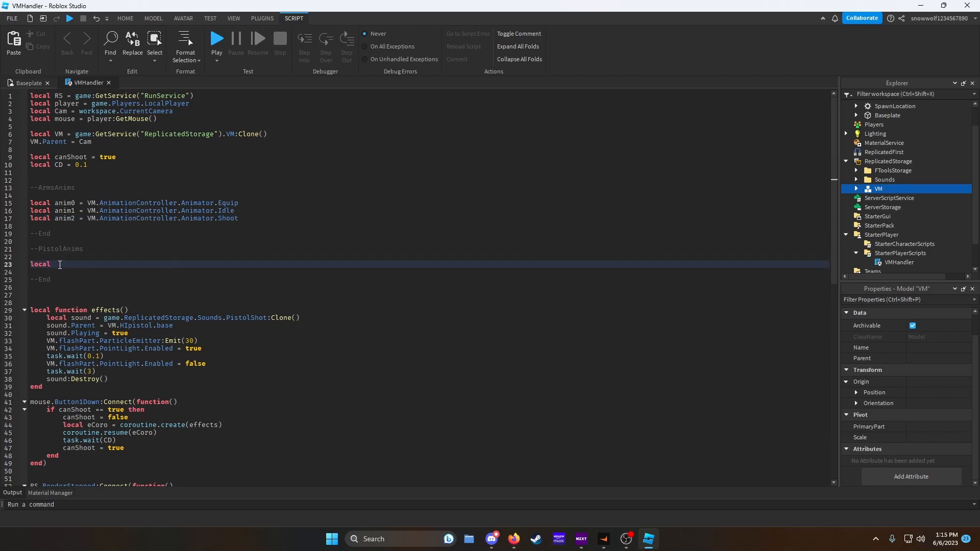
type(" panim0 = Vm.")
key("BackSpace")
key("BackSpace")
type("M.H")
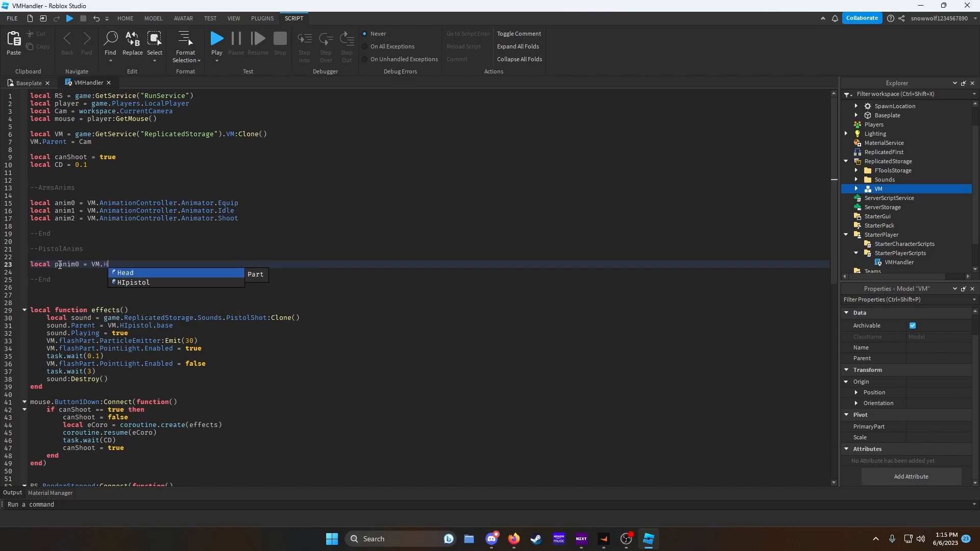
type("Ipistol.AnimationController.Animator")
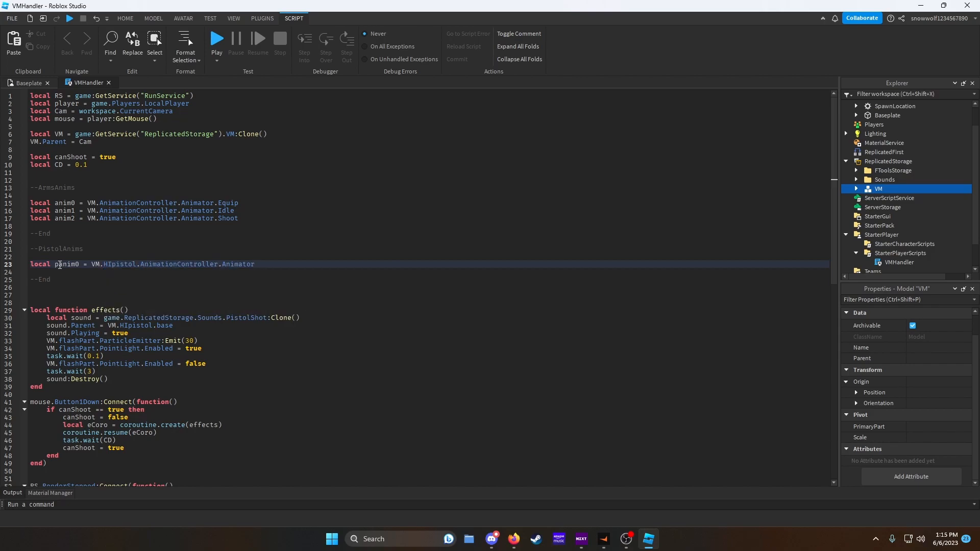
type(".an")
key("BackSpace")
key("BackSpace")
key("BackSpace")
type(".A")
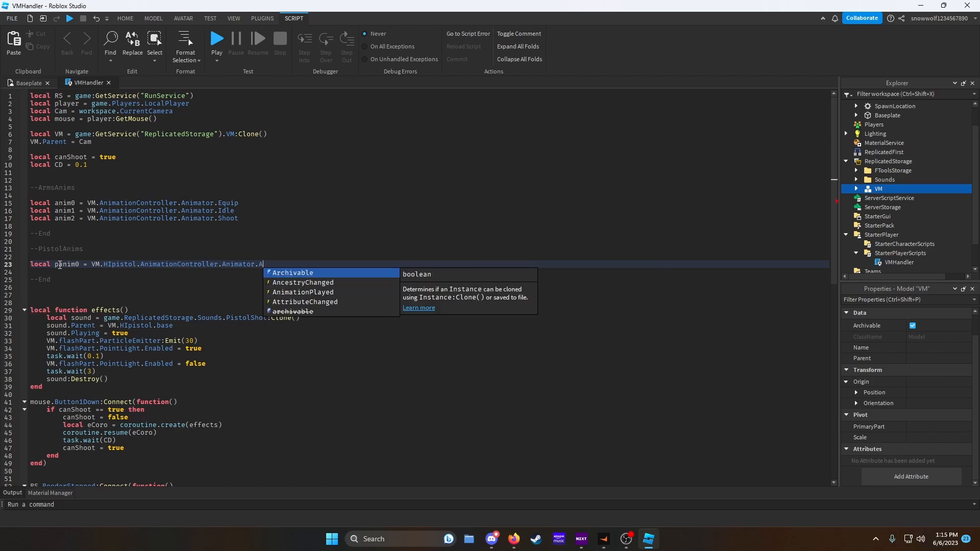
key("BackSpace")
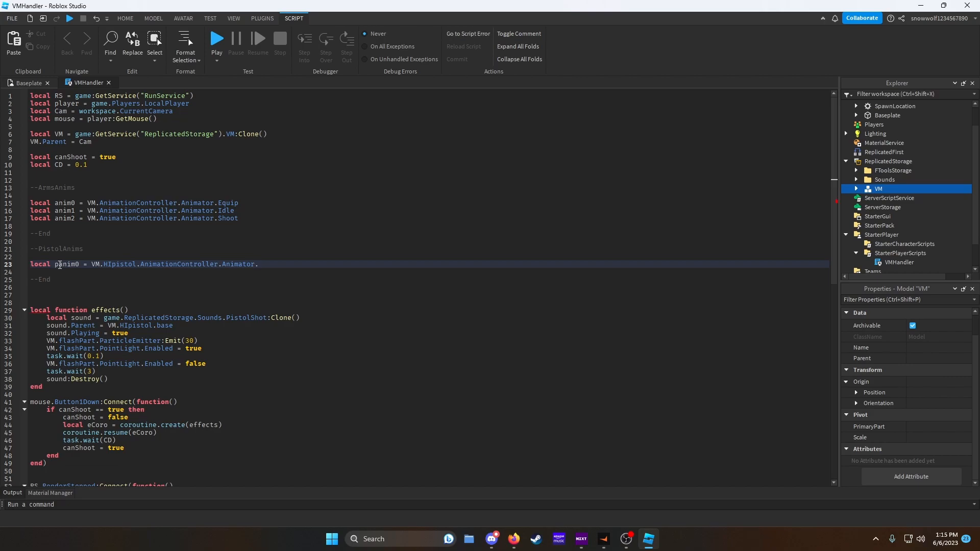
- Extend the panim0 declaration with .Shoot.AnimationId = "rbxasset" after locating the pistol's Animator in the Explorer
left_click(855, 188)
left_click(866, 216)
scroll(876, 228, "down", 2)
left_click(876, 228)
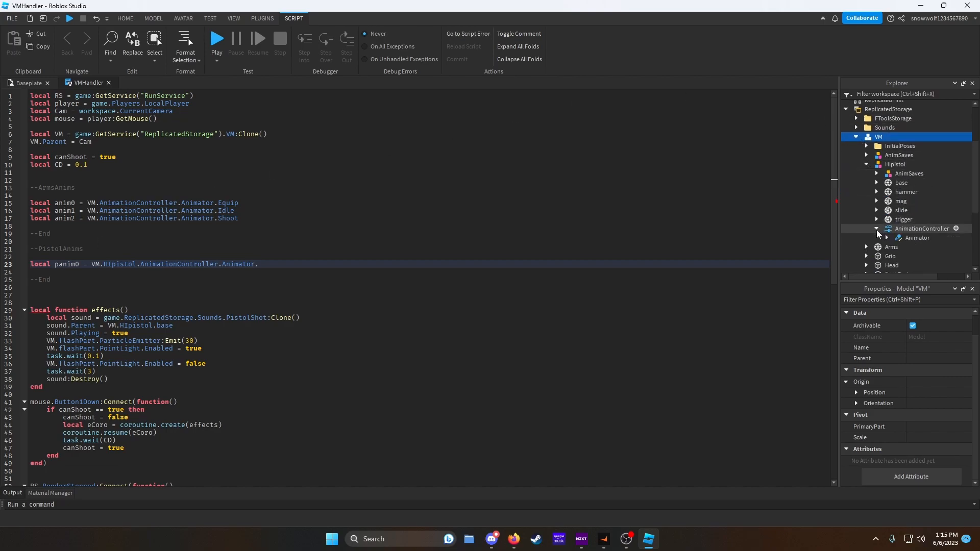
left_click(886, 238)
left_click(886, 238)
left_click(273, 264)
type("Shoot")
type(".An")
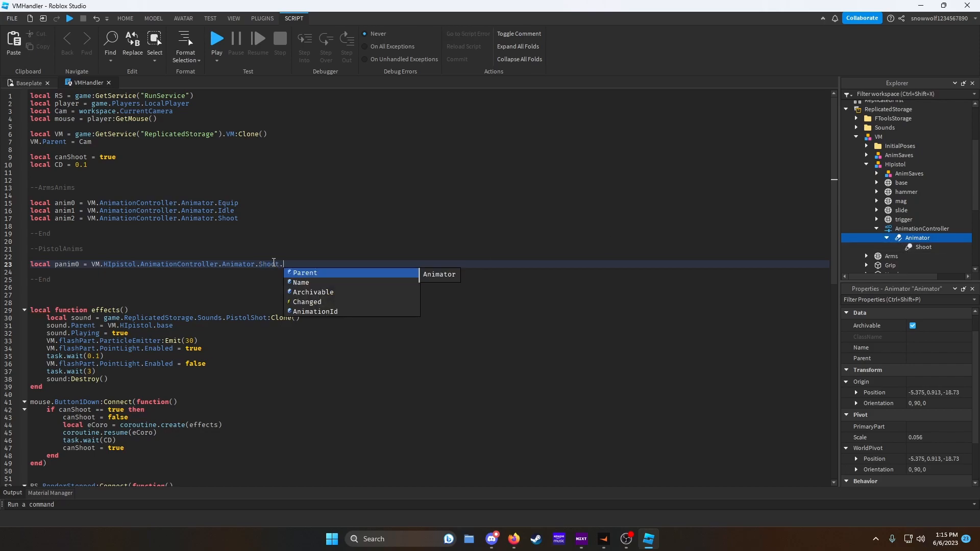
key("Tab")
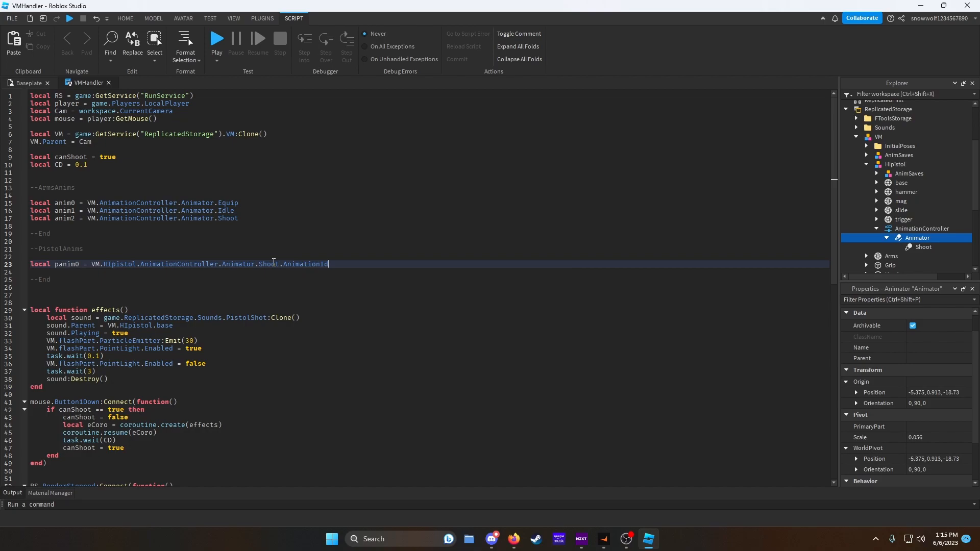
type("= \"\"")
type("rbxasset")
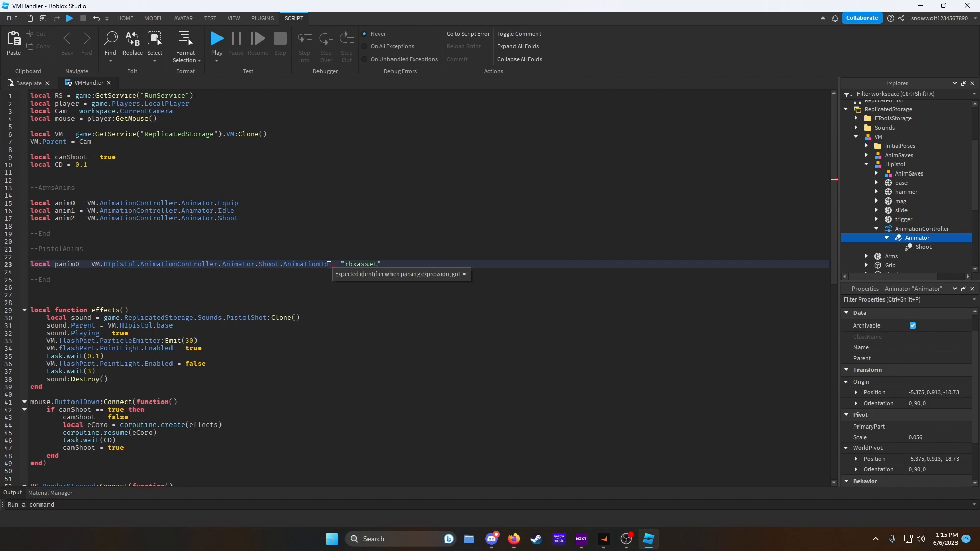
- Replace line 23 with the assignment VM.HIpistol.AnimationController.Animator.Shoot.AnimationId = ""
left_click_drag(381, 264, 333, 264)
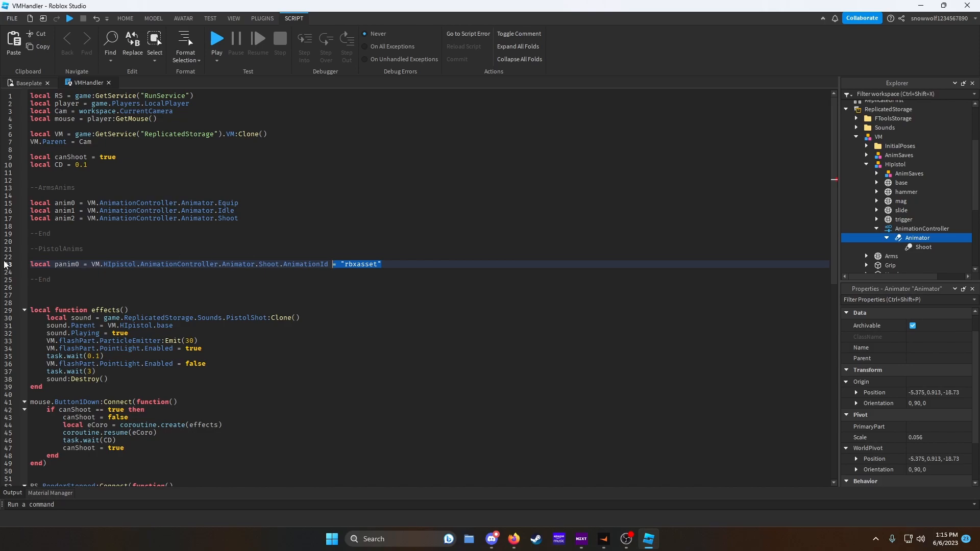
left_click_drag(383, 265, 32, 262)
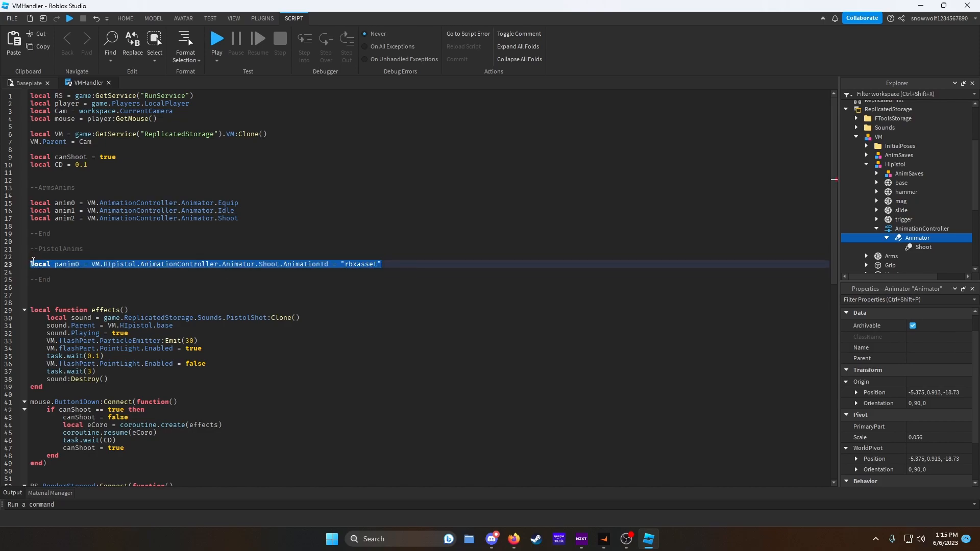
key("BackSpace")
type("V")
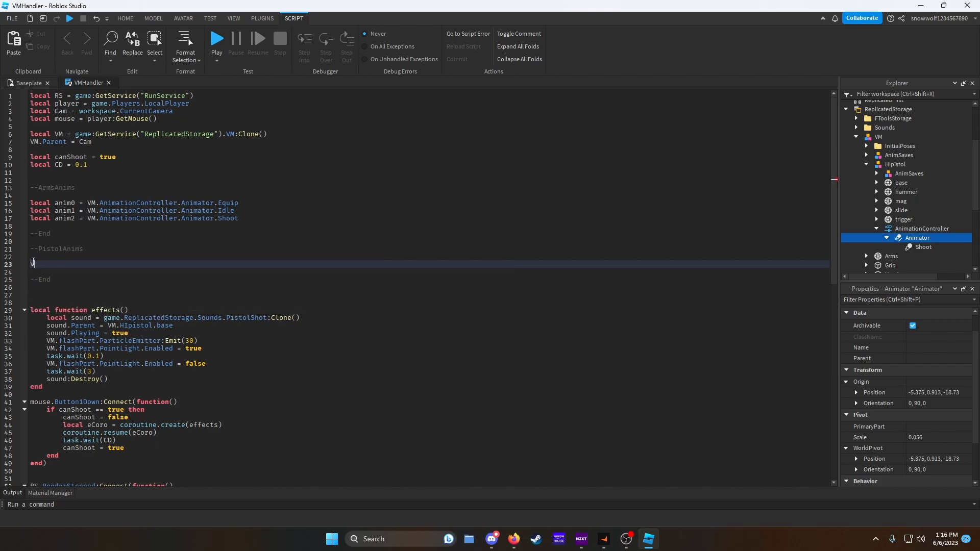
type("M.HIpistol.AnimationController.Animator.AncestryChange")
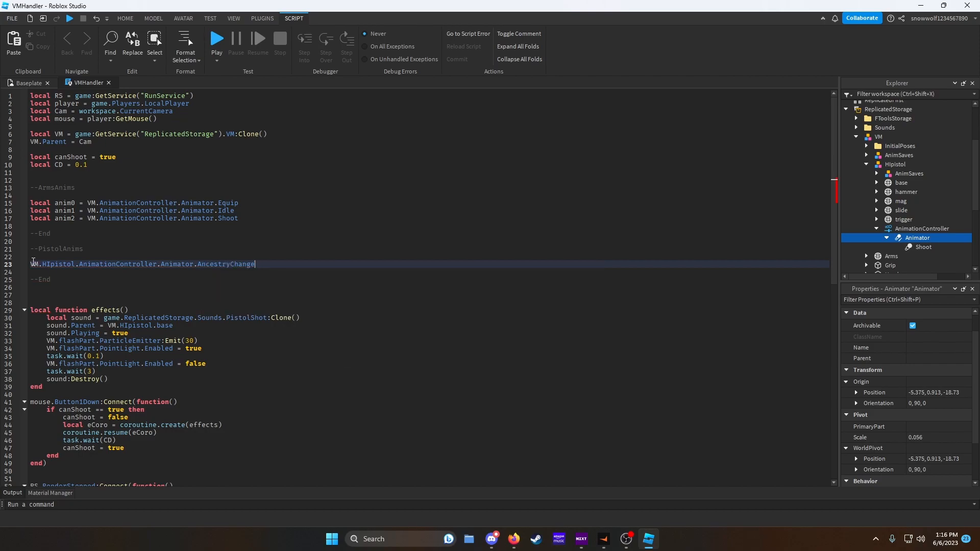
key("BackSpace")
key("BackSpace")
key("BackSpace")
key("BackSpace")
key("BackSpace")
key("BackSpace")
key("BackSpace")
key("BackSpace")
key("BackSpace")
key("BackSpace")
key("BackSpace")
type("Shoot.Ani")
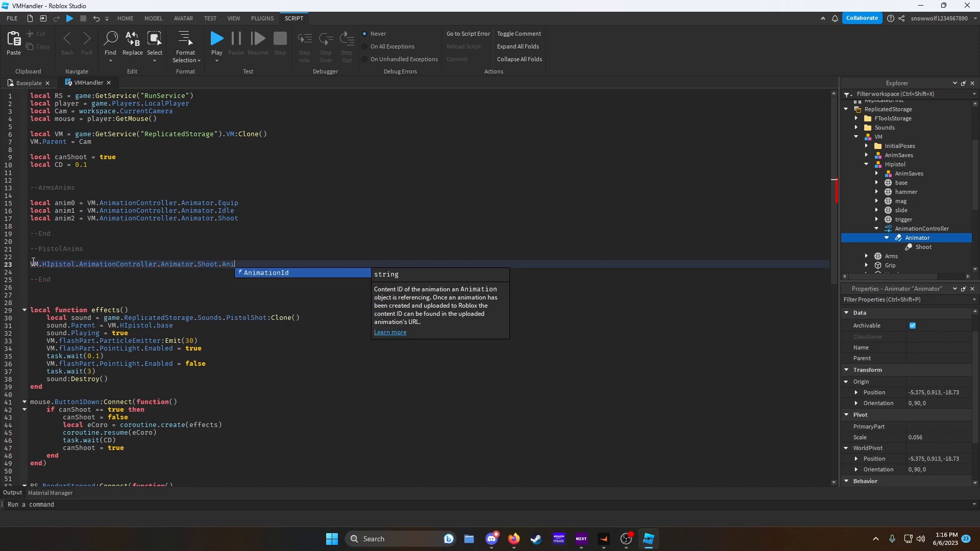
type("mationId = \"")
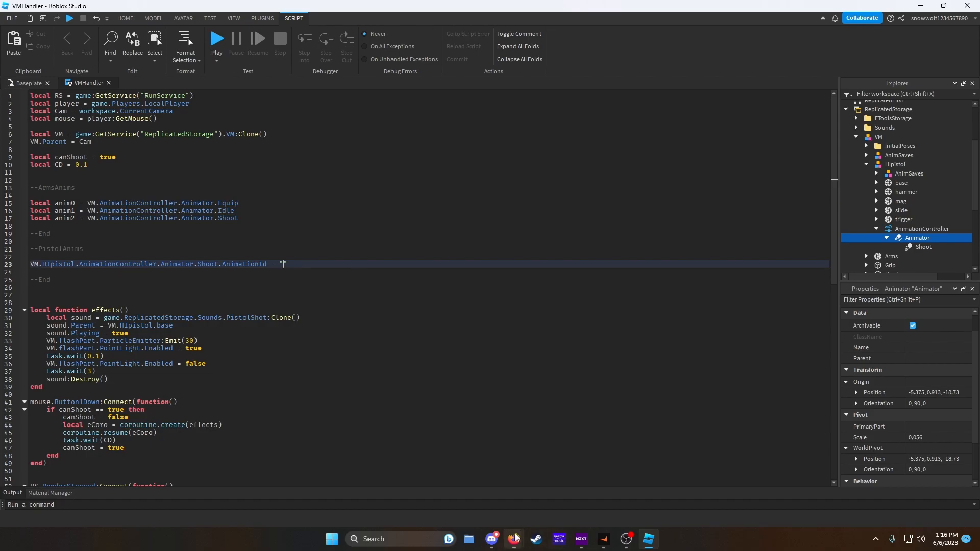
mouse_move(514, 539)
left_click(556, 485)
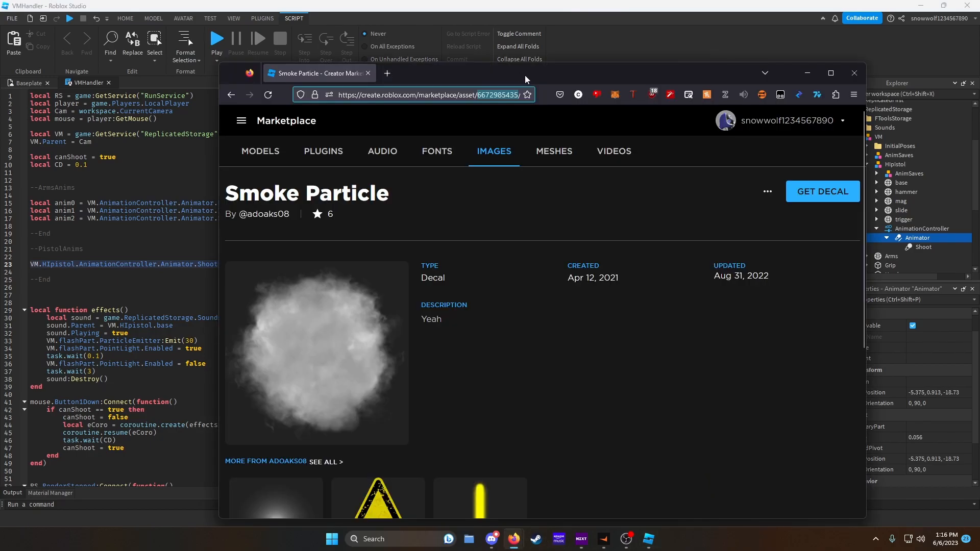
left_click_drag(524, 75, 979, 312)
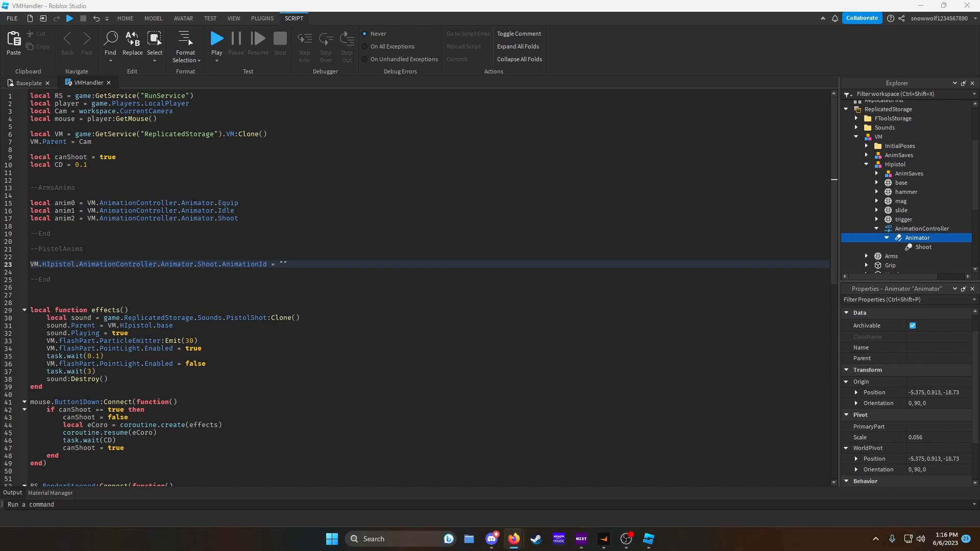
left_click(263, 18)
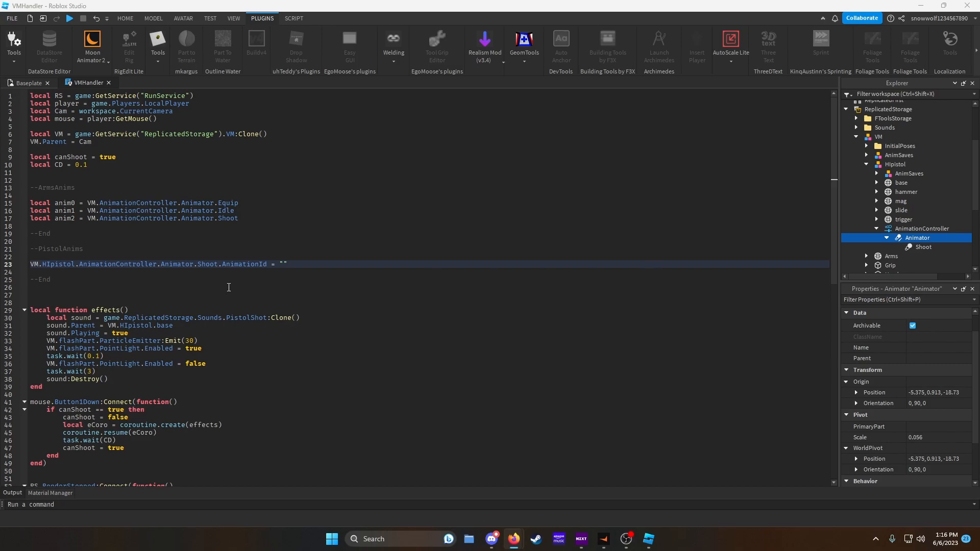
left_click(285, 264)
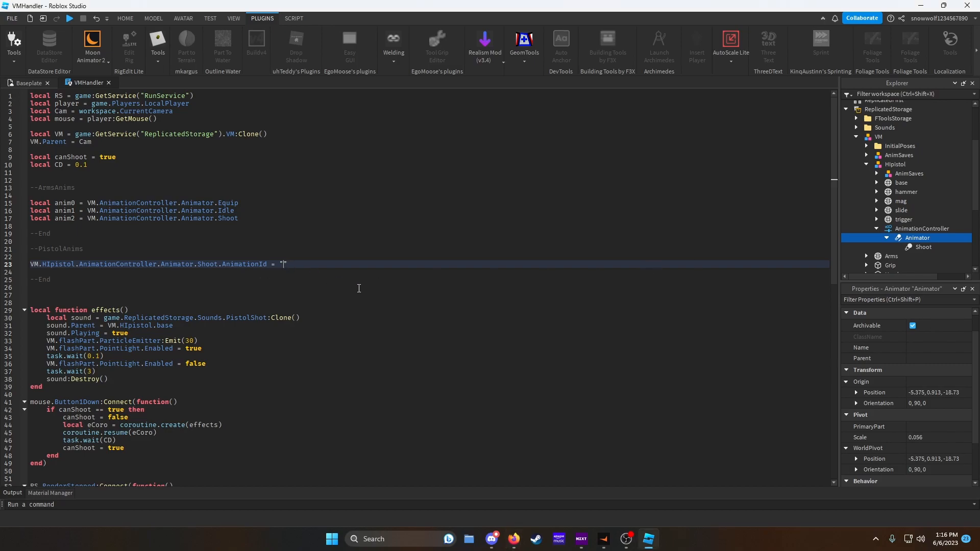
type("rbxassetid://")
key("ctrl+v")
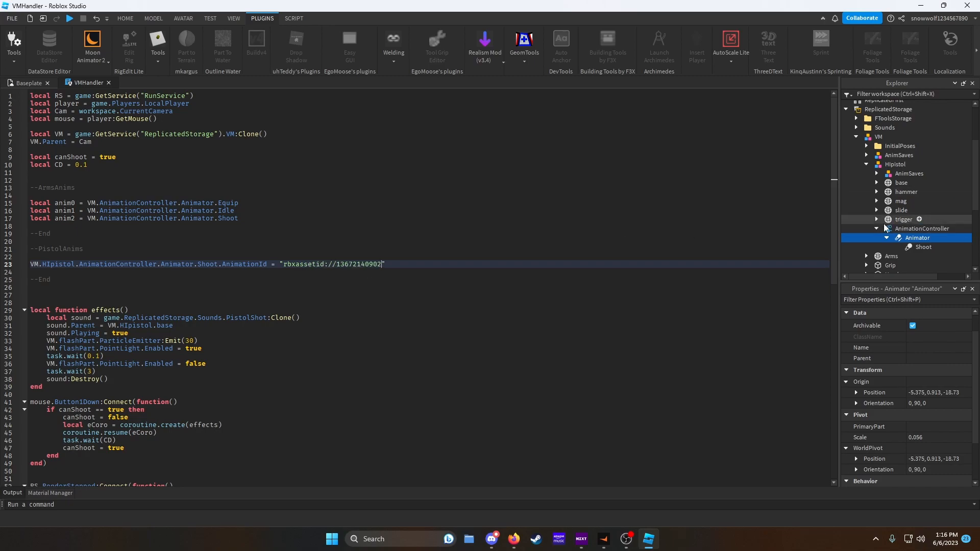
- Declare local anim0 referencing VM.HIpistol.AnimationController.Animator.Shoot below the AnimationId line
scroll(911, 236, "down", 1)
scroll(911, 235, "down", 3)
left_click(866, 188)
left_click(876, 197)
left_click(913, 225)
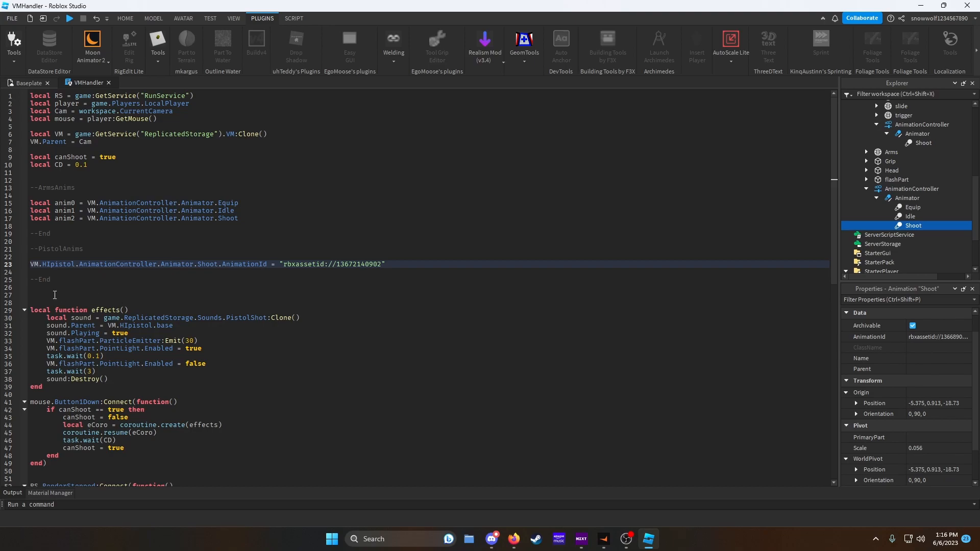
left_click(103, 272)
type("local")
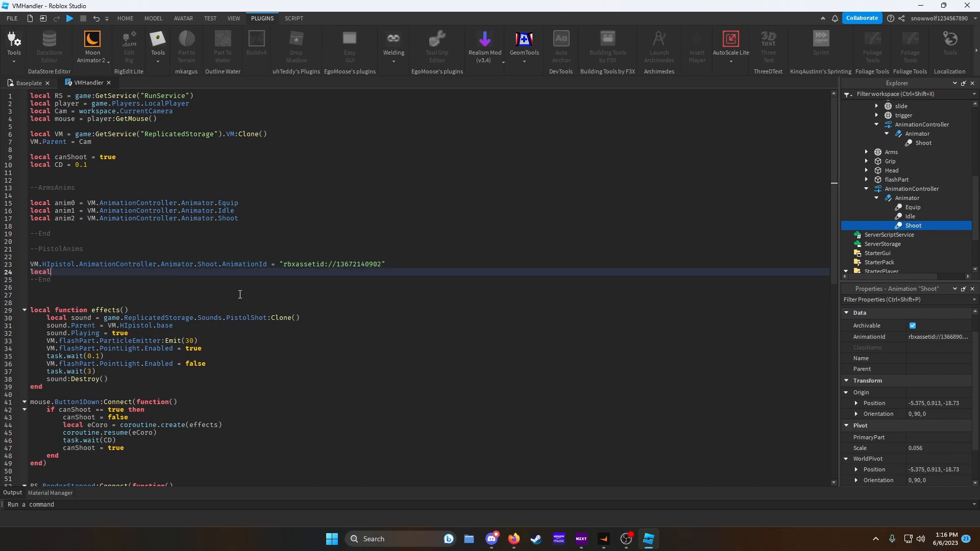
type(" anim0 = VM.AnimationController.Animator.")
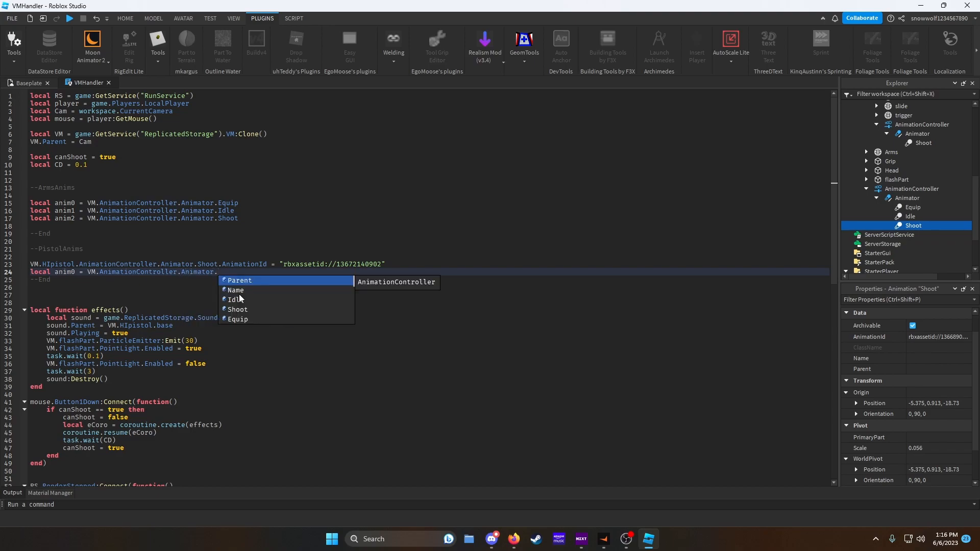
key("BackSpace")
key("BackSpace")
key("BackSpace")
key("BackSpace")
key("BackSpace")
key("BackSpace")
key("BackSpace")
key("BackSpace")
key("BackSpace")
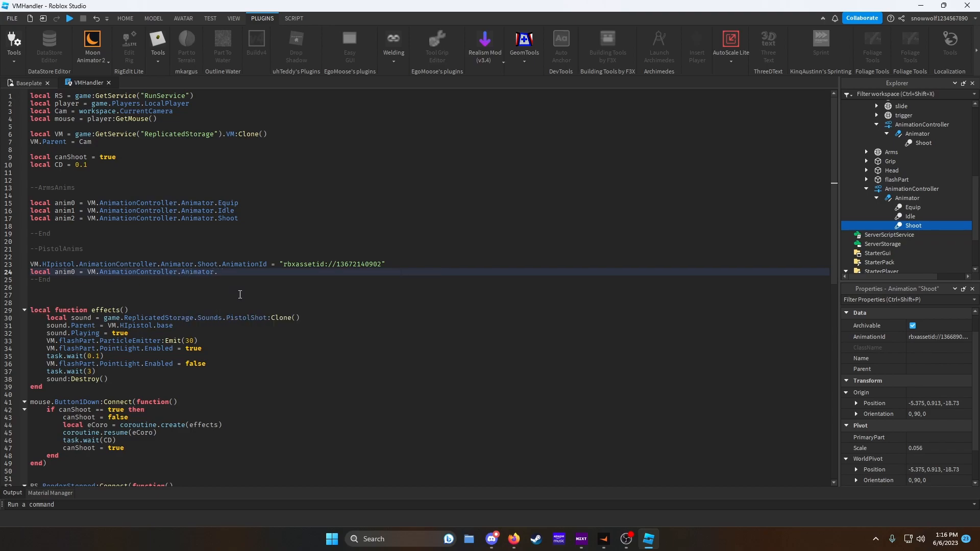
key("BackSpace")
key("BackSpace")
key("BackSpace")
key("BackSpace")
key("BackSpace")
key("BackSpace")
key("BackSpace")
key("BackSpace")
key("BackSpace")
key("BackSpace")
key("BackSpace")
key("BackSpace")
key("BackSpace")
key("BackSpace")
key("BackSpace")
key("BackSpace")
key("BackSpace")
key("BackSpace")
key("BackSpace")
type("HIpistol.AnimationController.Animator.S")
key("Tab")
left_click(152, 288)
key("Return")
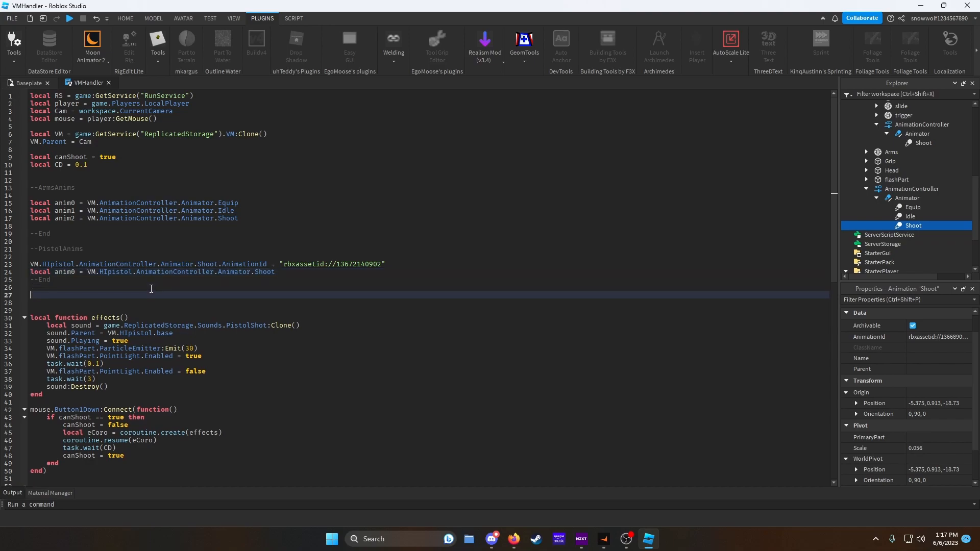
- Add an --Animations comment line below the pistol section
type("local an")
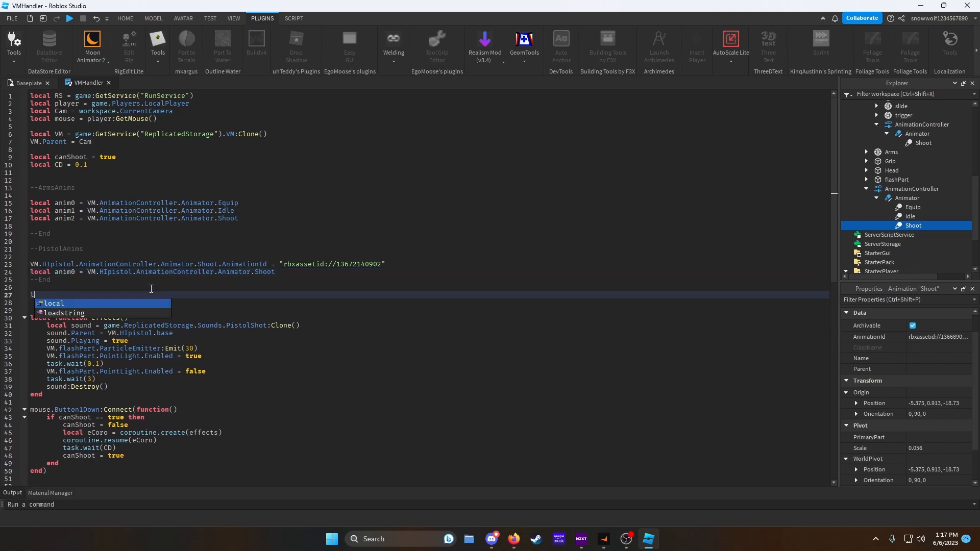
key("BackSpace")
key("BackSpace")
key("BackSpace")
key("BackSpace")
key("BackSpace")
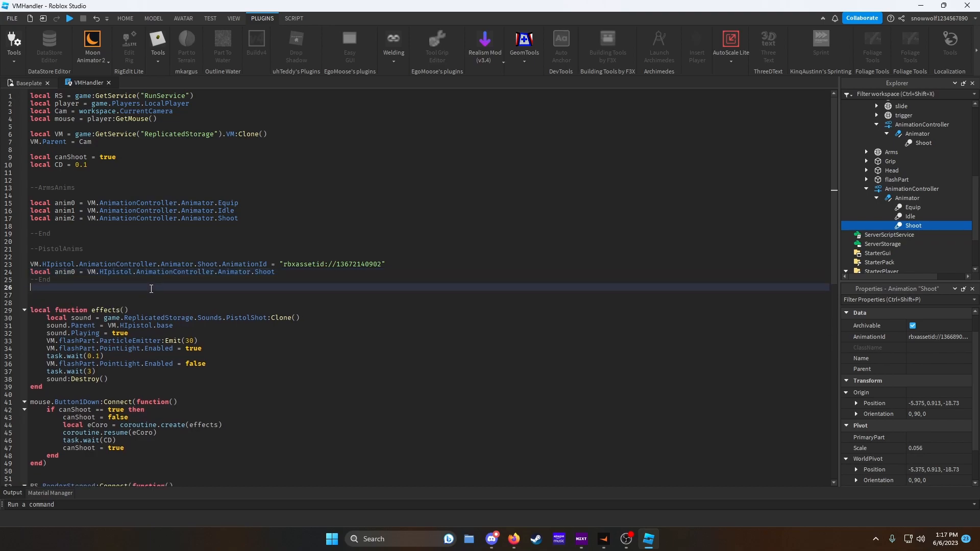
key("Return")
type("--Animations")
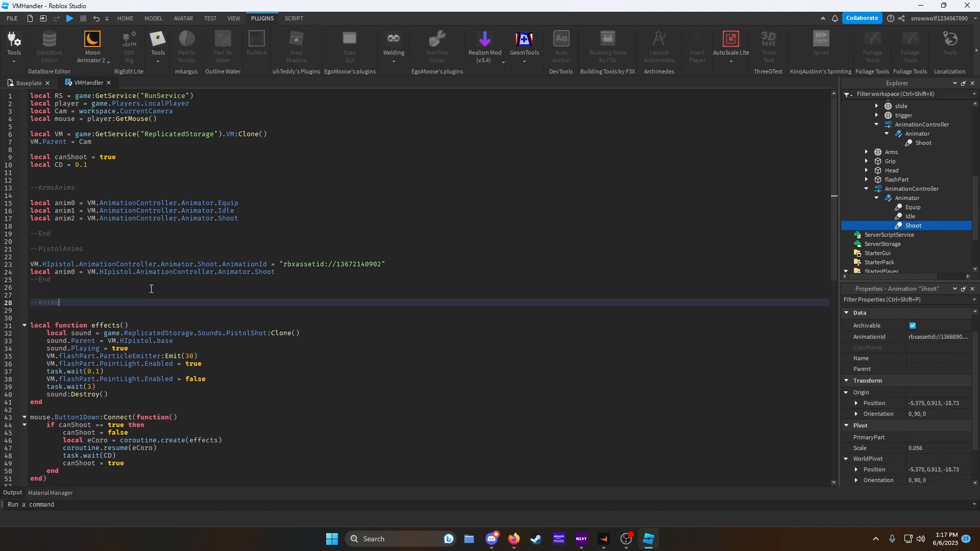
- Declare local Equip loading anim0 with VM.AnimationController.Animator:LoadAnimation
key("Return")
type("local Equip = Vm..AnimationController.Animator:L")
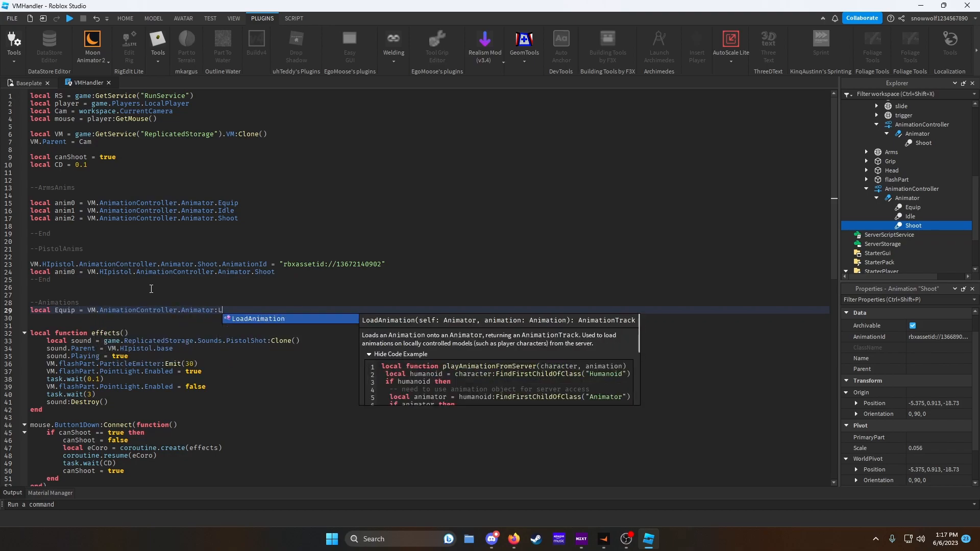
key("Tab")
type("anim0")
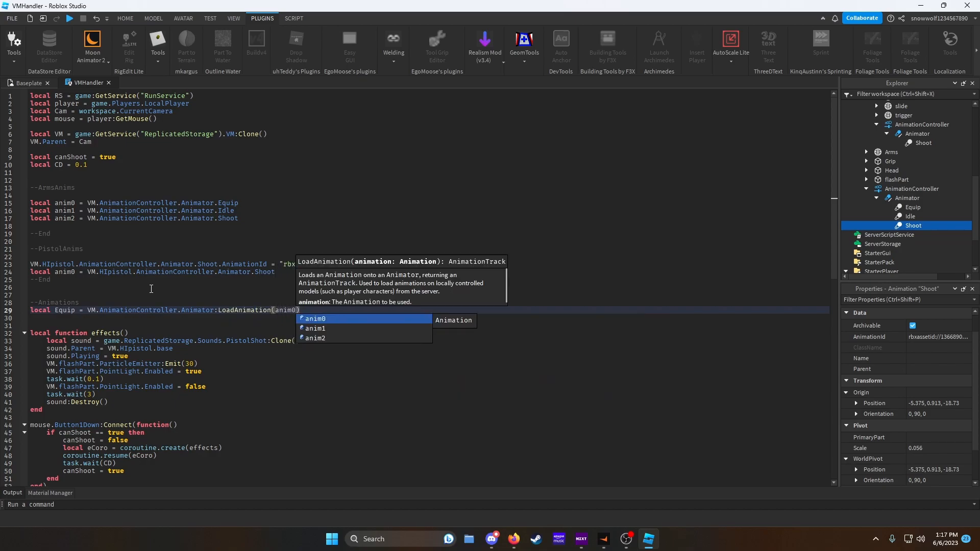
type(")")
key("Return")
- Declare local Idle and Shoot loading anim1 and anim2 through the same Animator's LoadAnimation
type("l")
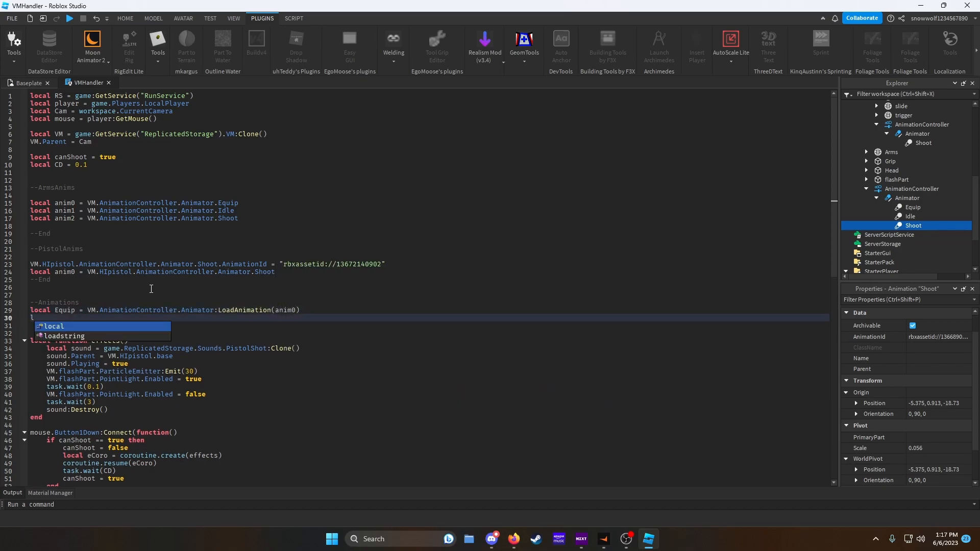
type("ocal Idle ")
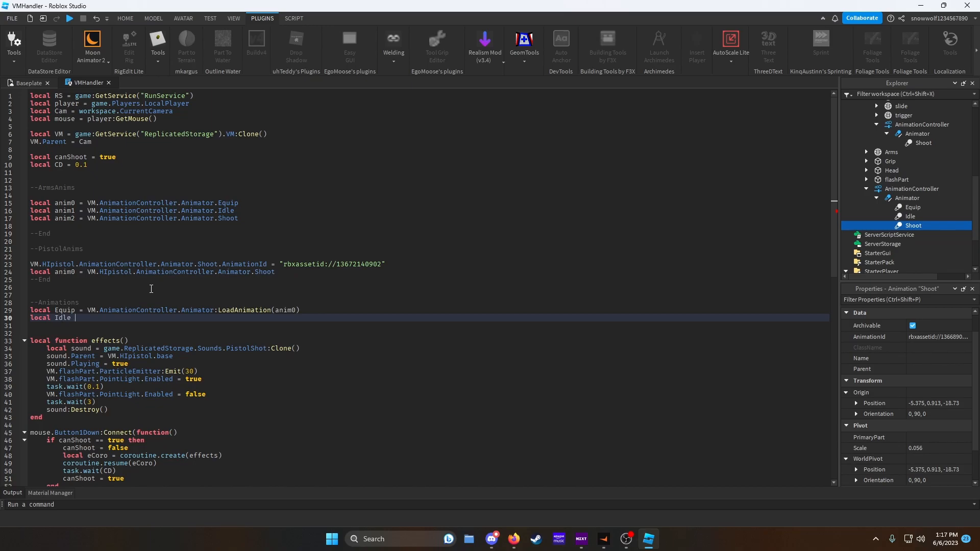
type("= VM.AnimationController.A")
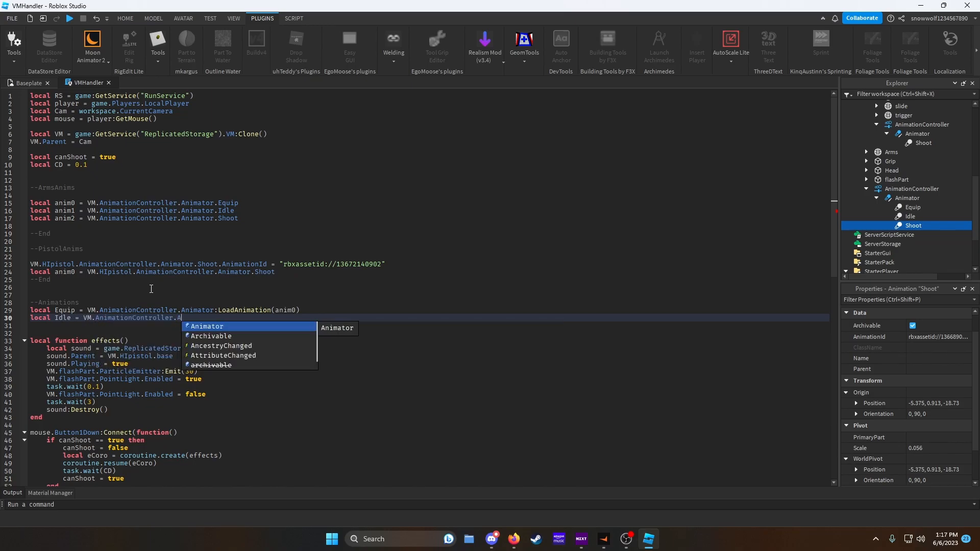
type("nimator:LoadAnimation(anim1)")
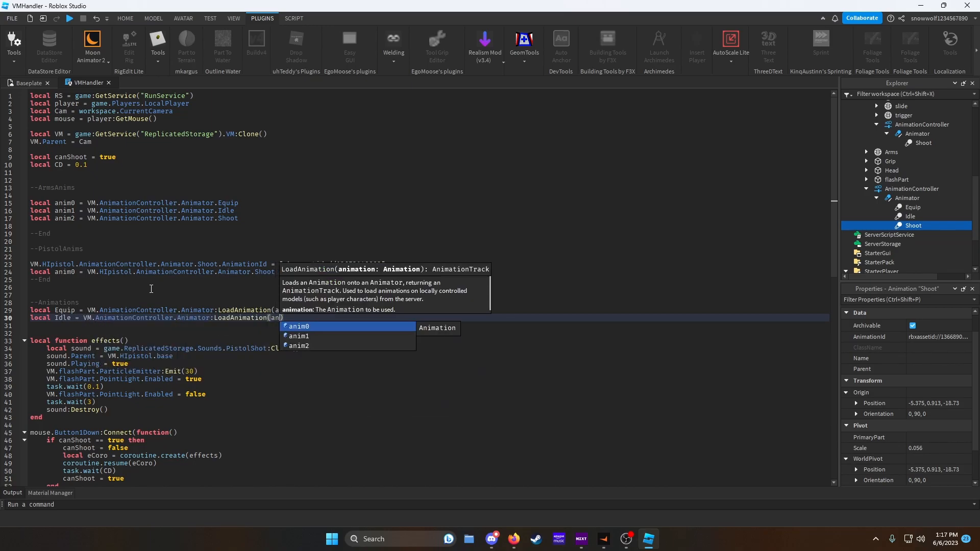
key("Return")
type("local Shoot = VM.AnimationController.Animator:LoadAnimation")
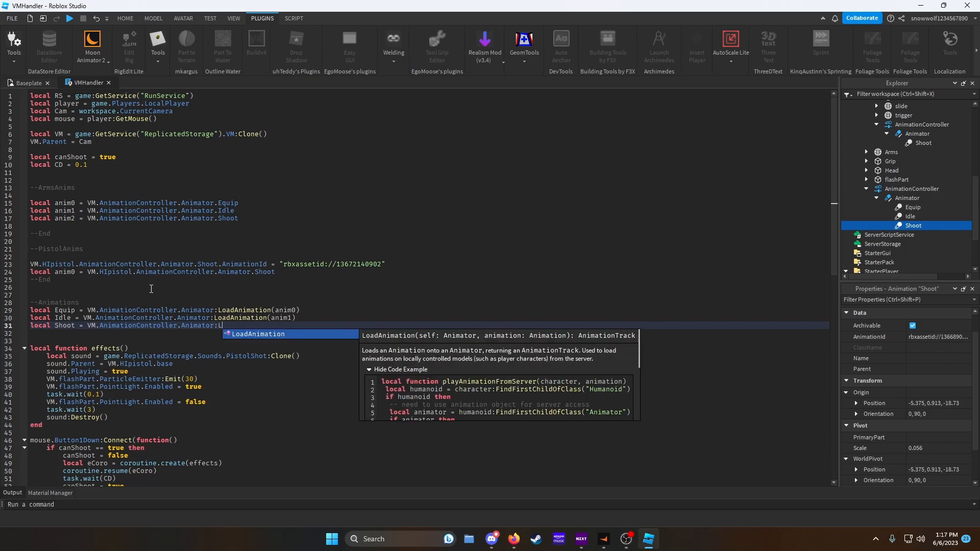
key("Tab")
type("(anim2)")
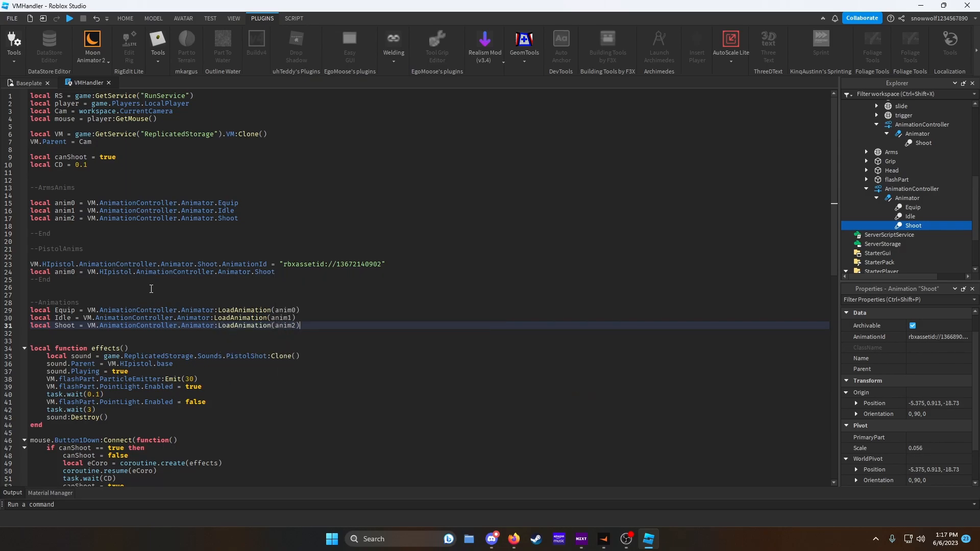
key("Return")
key("Return")
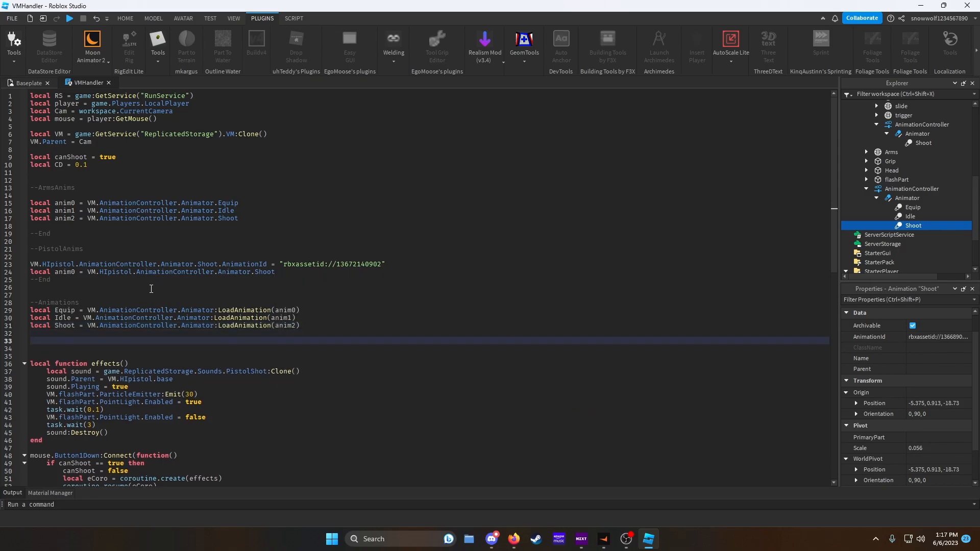
- Declare local pShoot calling LoadAnimation on VM.HIpistol.AnimationController.Animator below the Animations section
type("local pShoot = VM.HIpistol.")
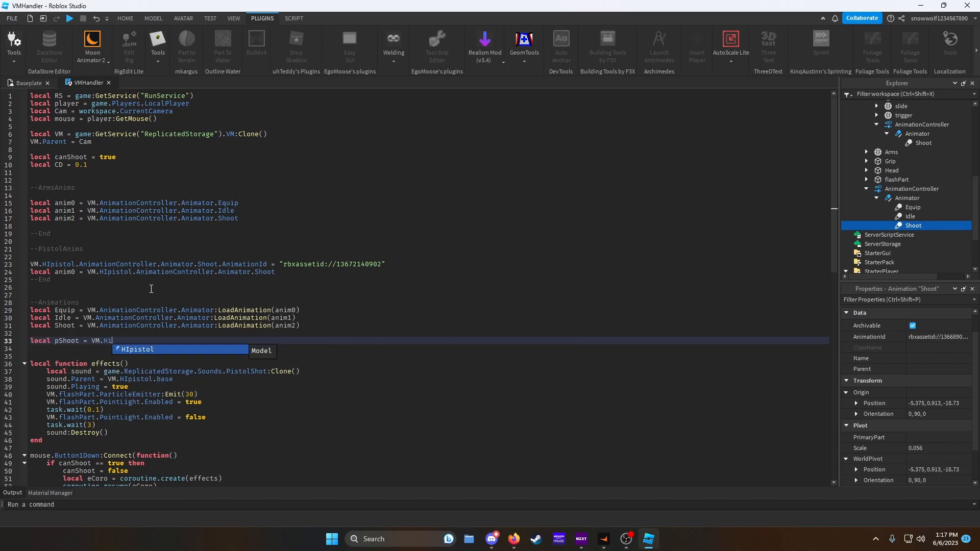
type("AnimationController.Animator")
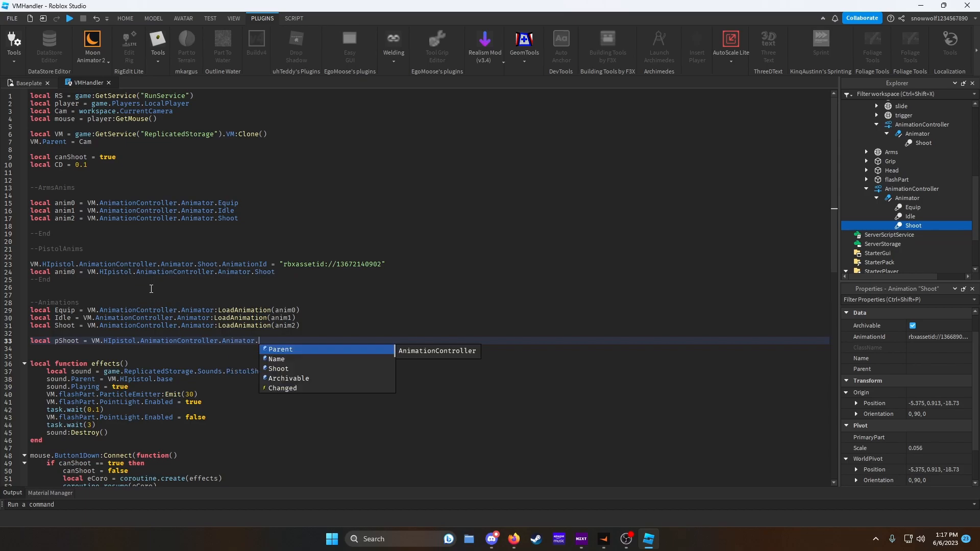
type(":LoadAnimation(")
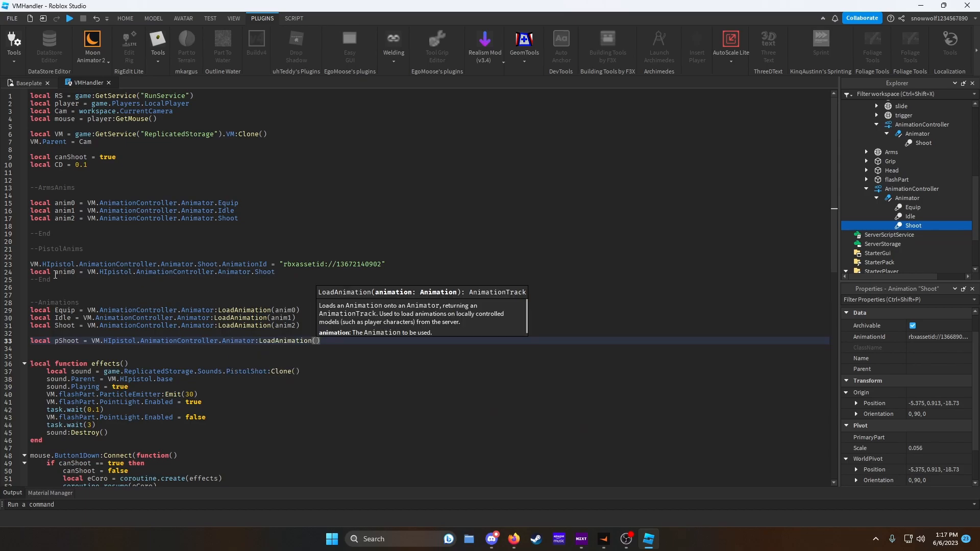
- Rename the pistol's anim0 variable to panim0 and pass panim0 into pShoot's LoadAnimation call
left_click(55, 274)
type("p")
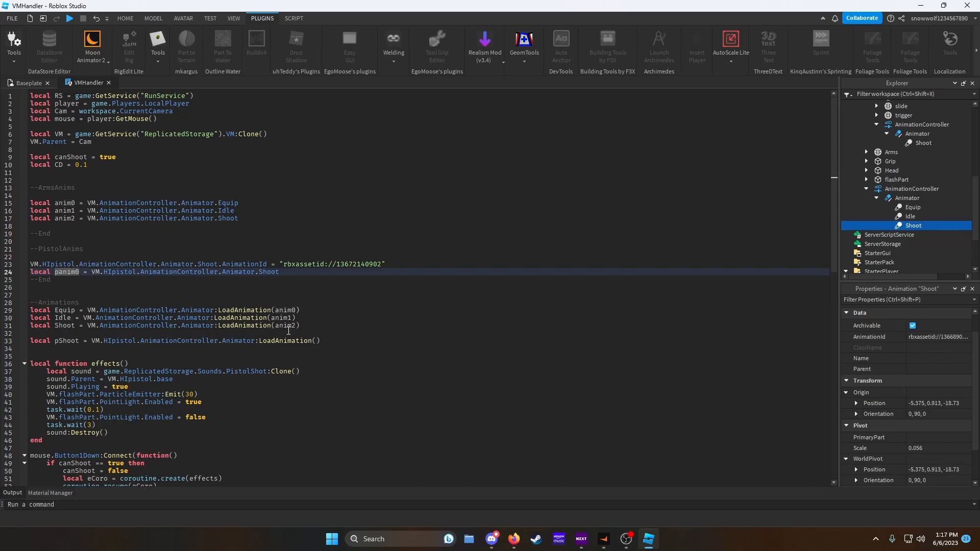
left_click(317, 340)
type("panim0")
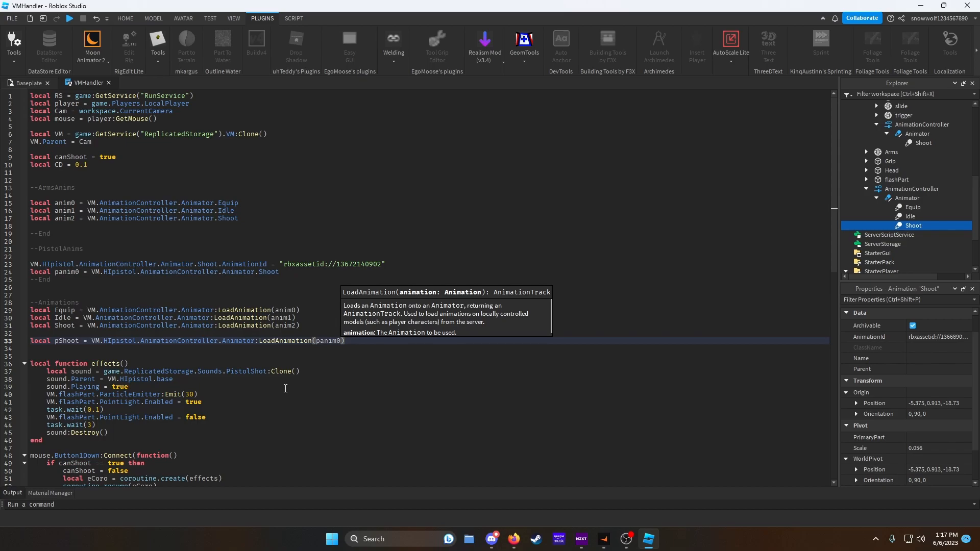
- Declare local equipped = false above canShoot and change canShoot's initial value to false
scroll(287, 389, "down", 3)
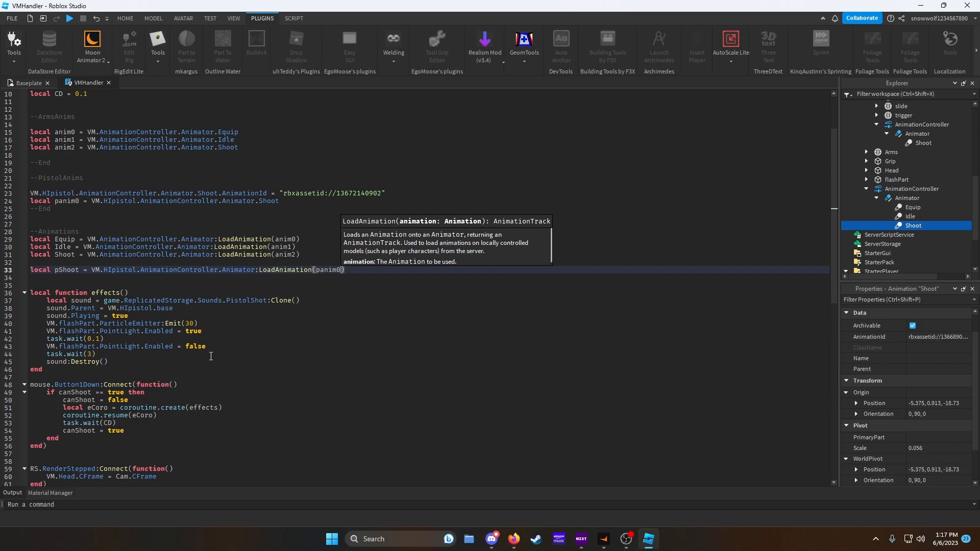
scroll(210, 356, "up", 3)
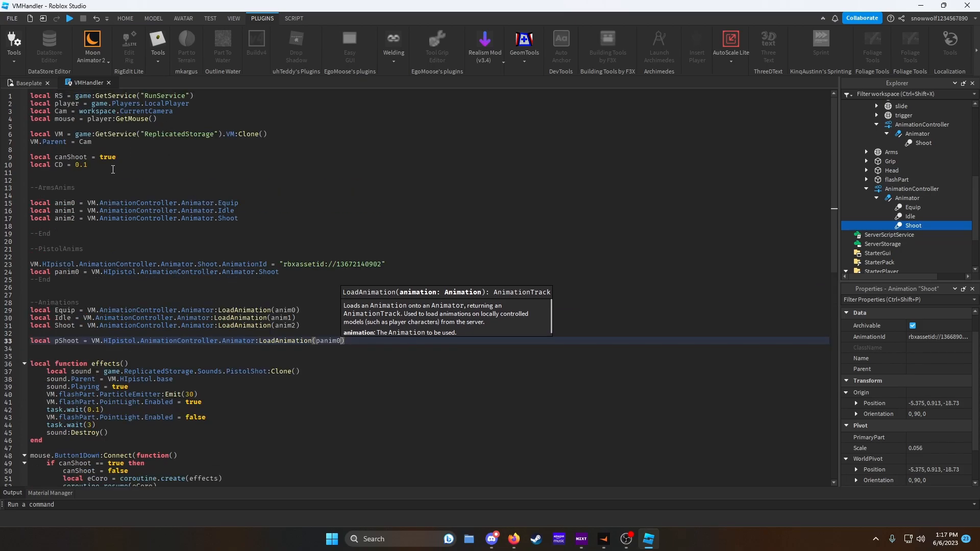
left_click(126, 151)
key("Return")
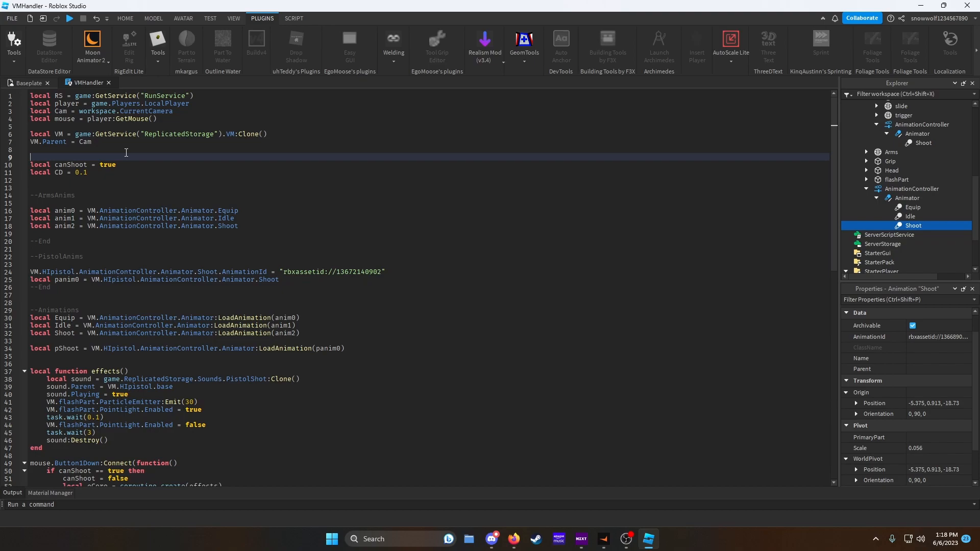
type("local equipped = false")
double_click(108, 166)
type("false")
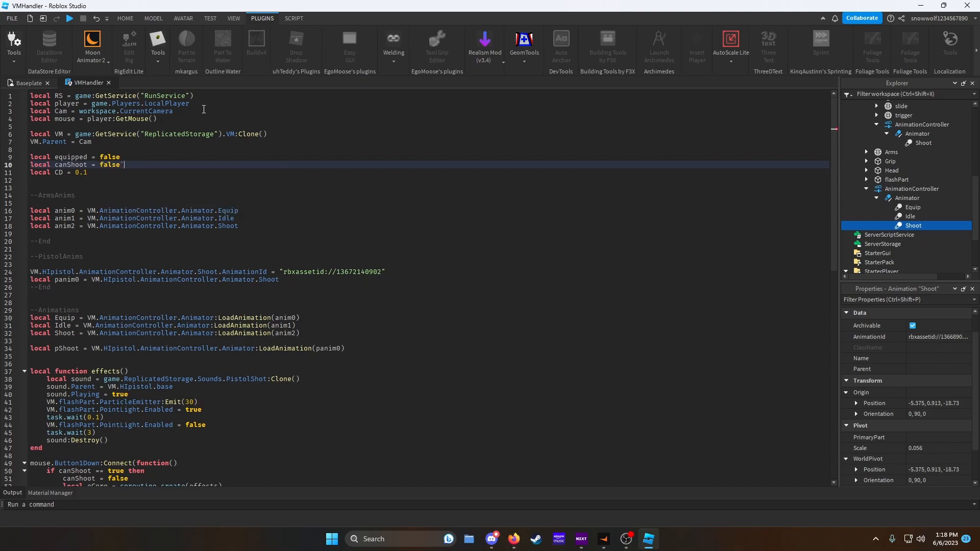
- Add local UIS = game:GetService("UserInputService") below the RunService line
left_click(196, 96)
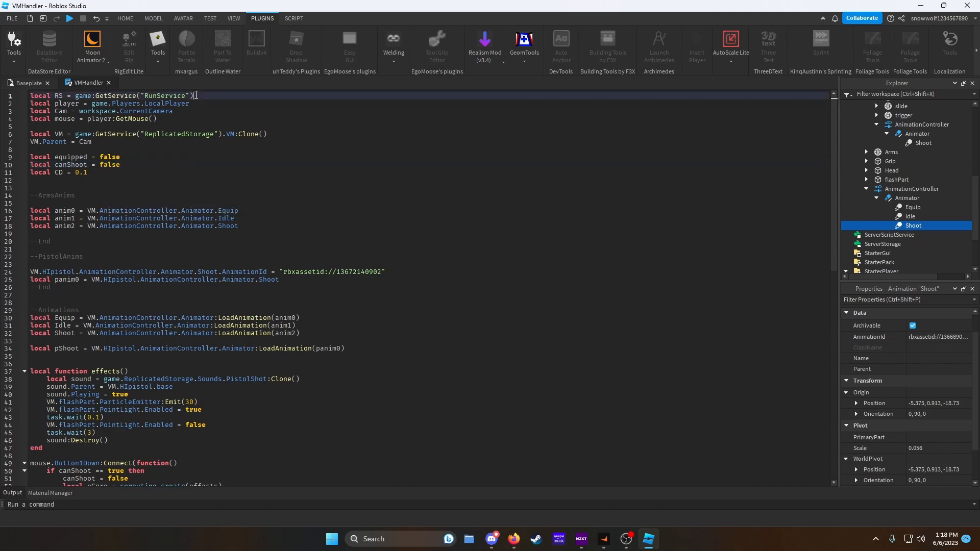
key("Return")
type("local ")
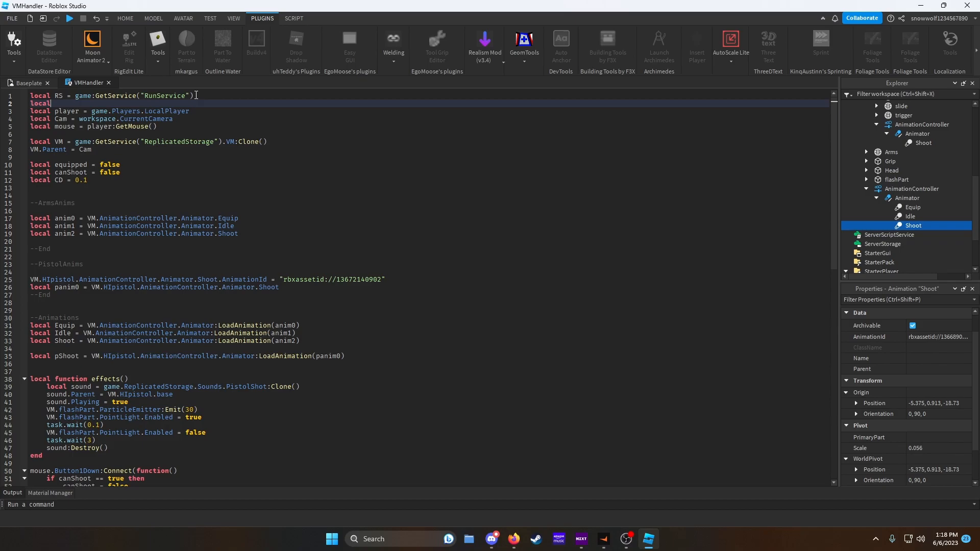
type("UIS = game:GetService(\"UserInputService")
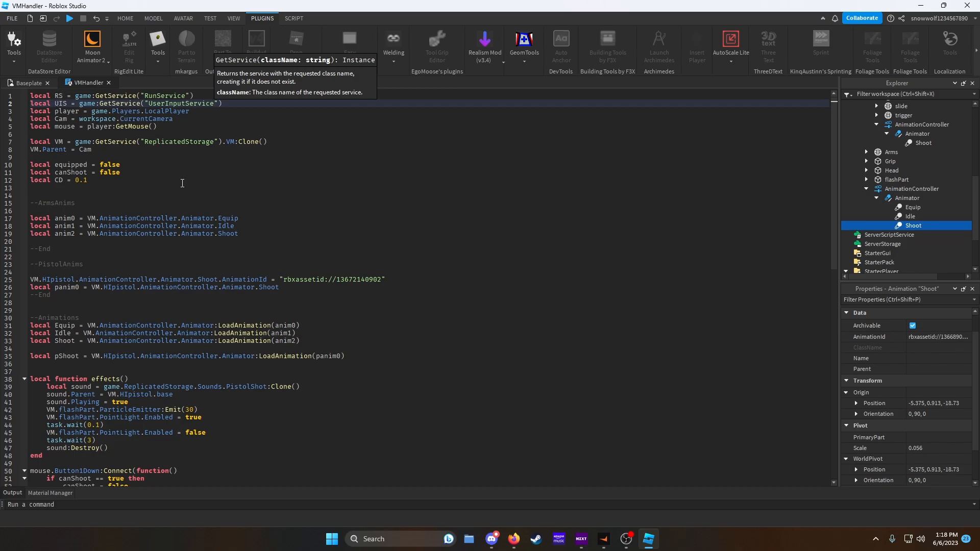
- Connect a function(input) to UIS.InputBegan below the effects function
scroll(173, 183, "down", 2)
left_click(67, 409)
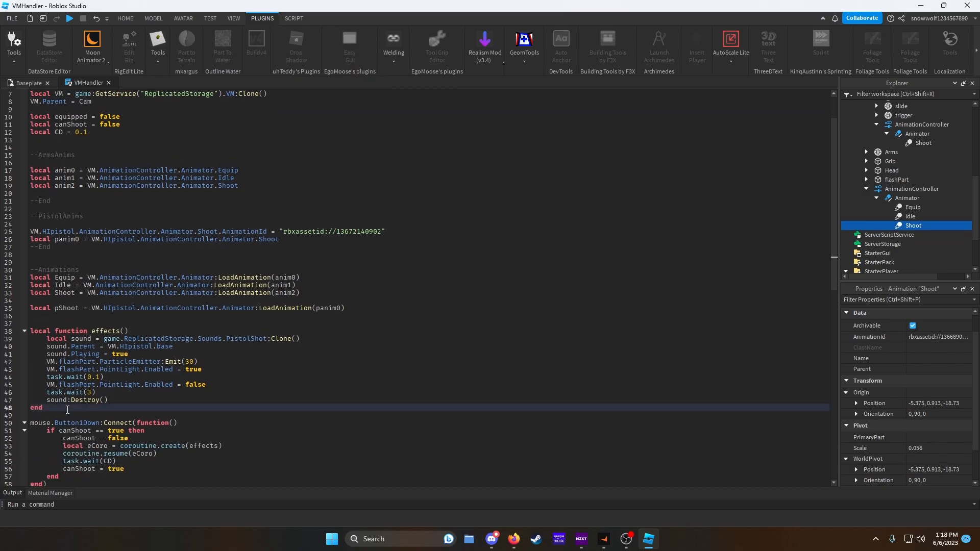
key("Return")
key("Return")
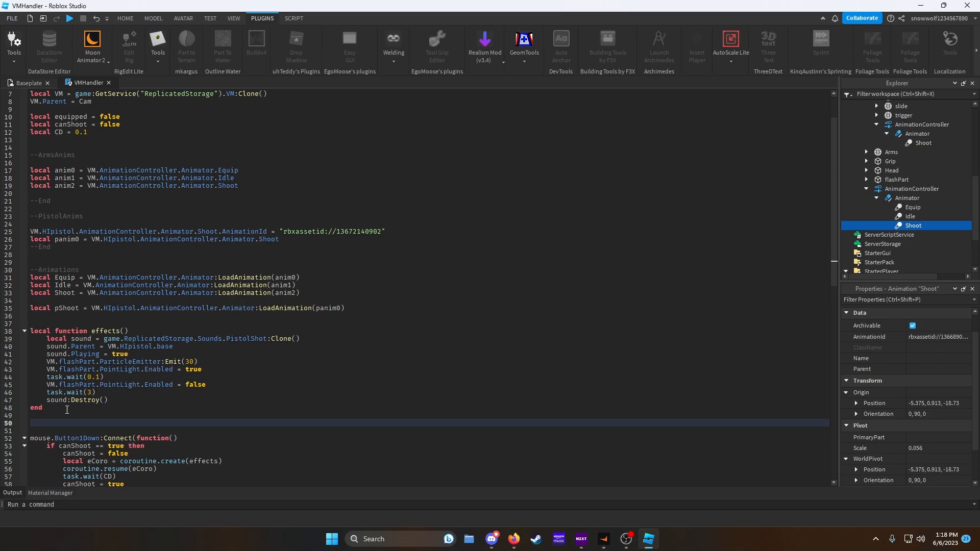
type("UIS.InputBegan:Connect(f")
key("Tab")
type("(")
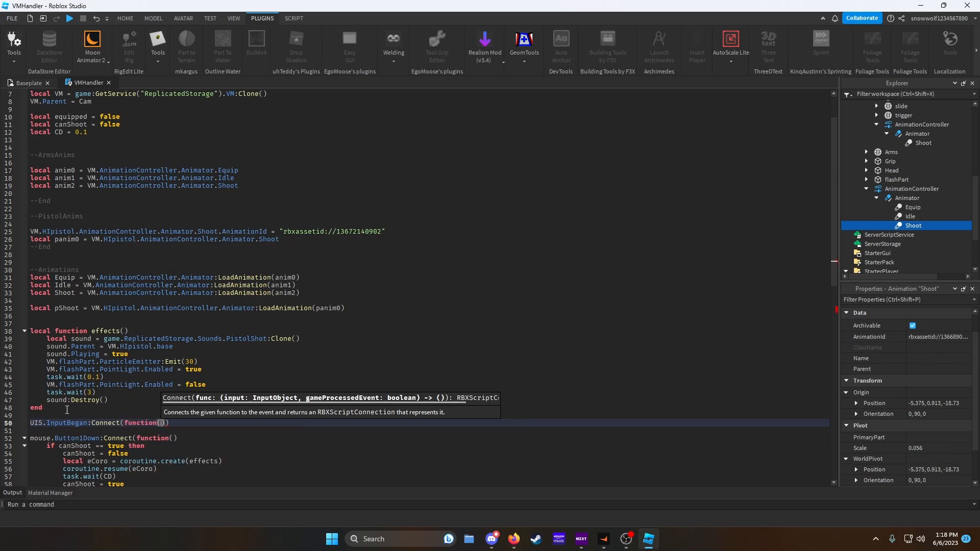
type("input)")
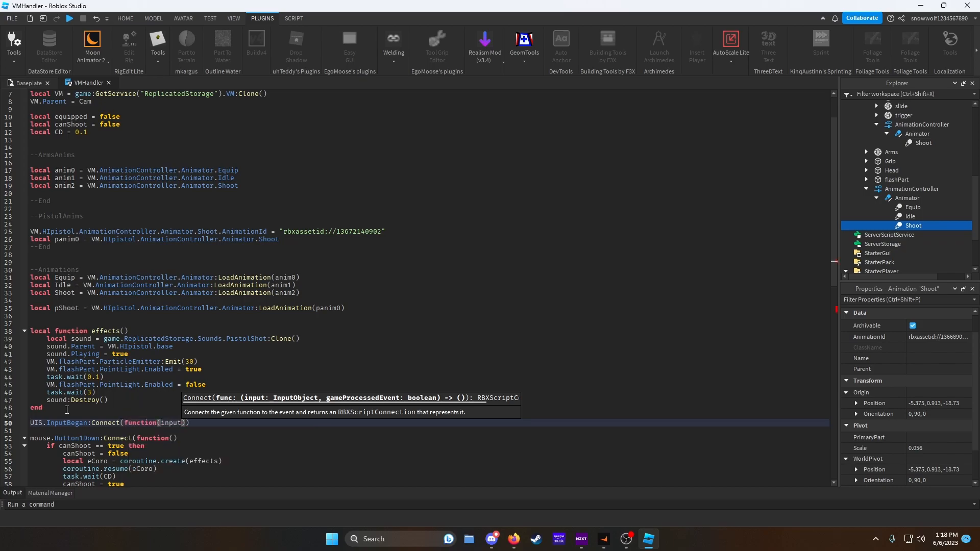
key("Return")
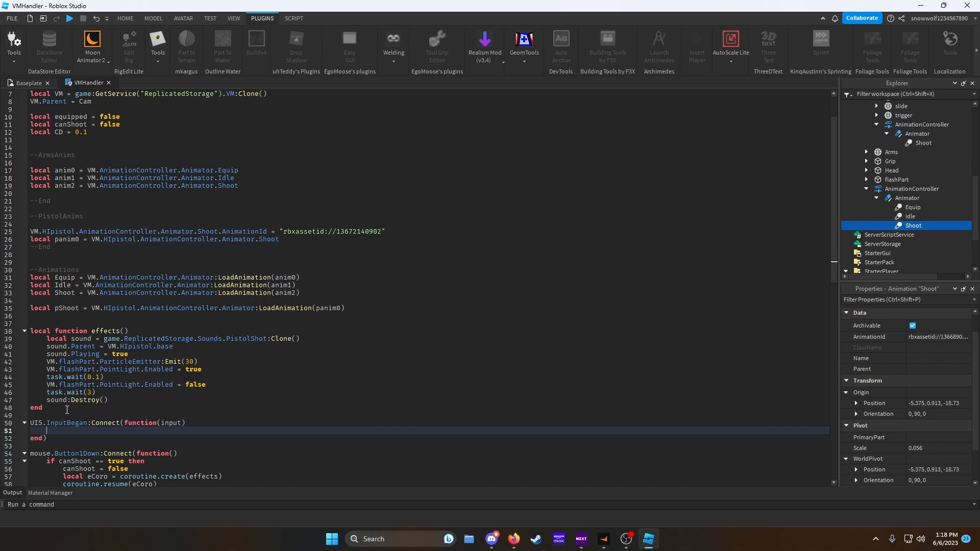
- Inside the handler, add an if block checking input.KeyCode == Enum.KeyCode.Two
type("if input.")
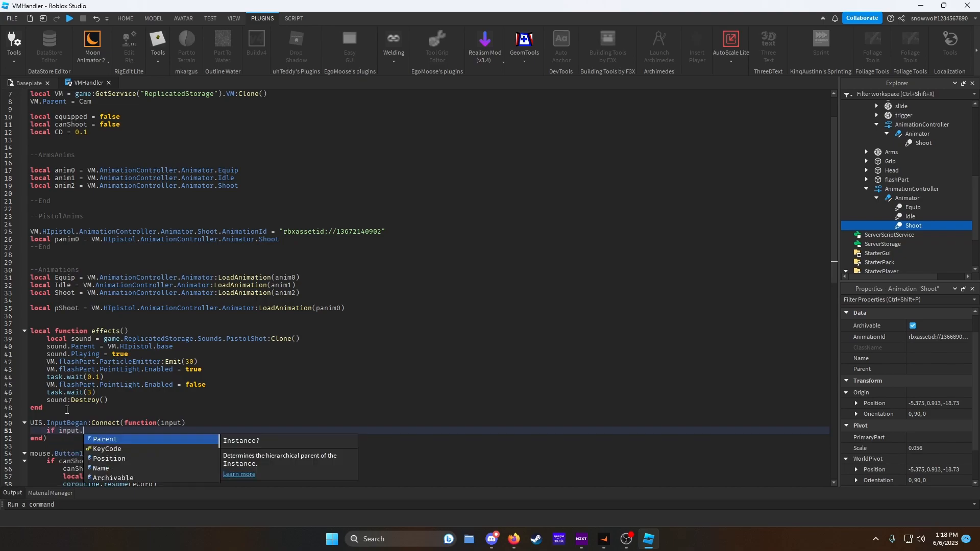
type("KeyCode == Enum.")
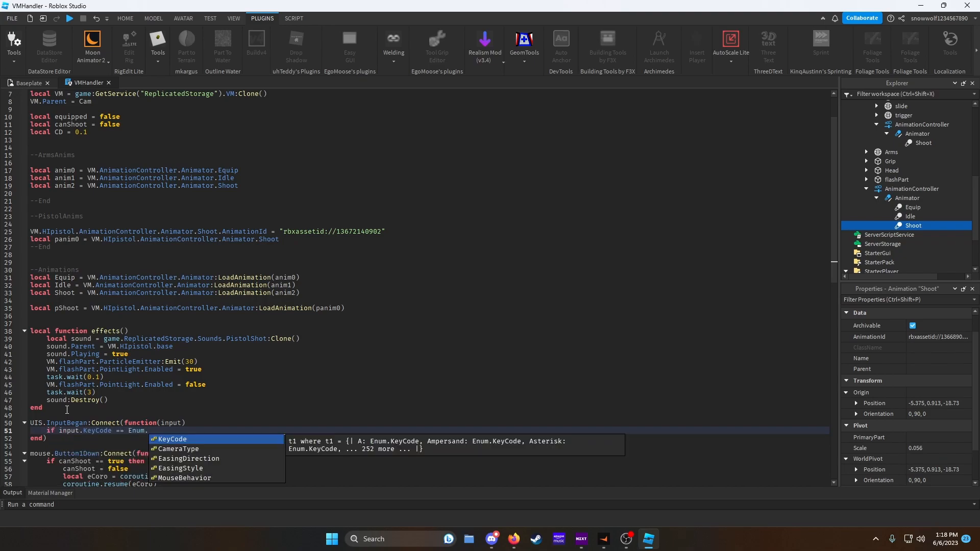
type("KeyCode.Two then")
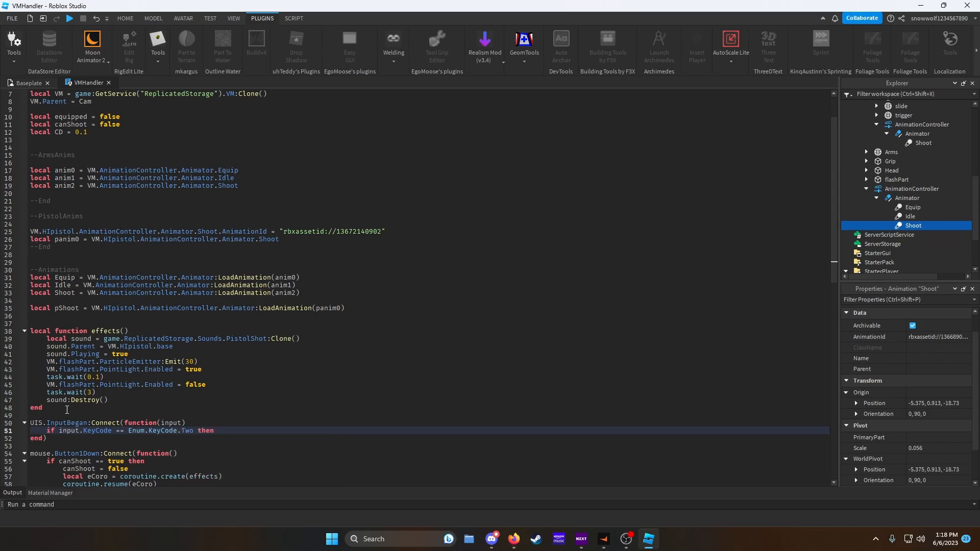
key("Return")
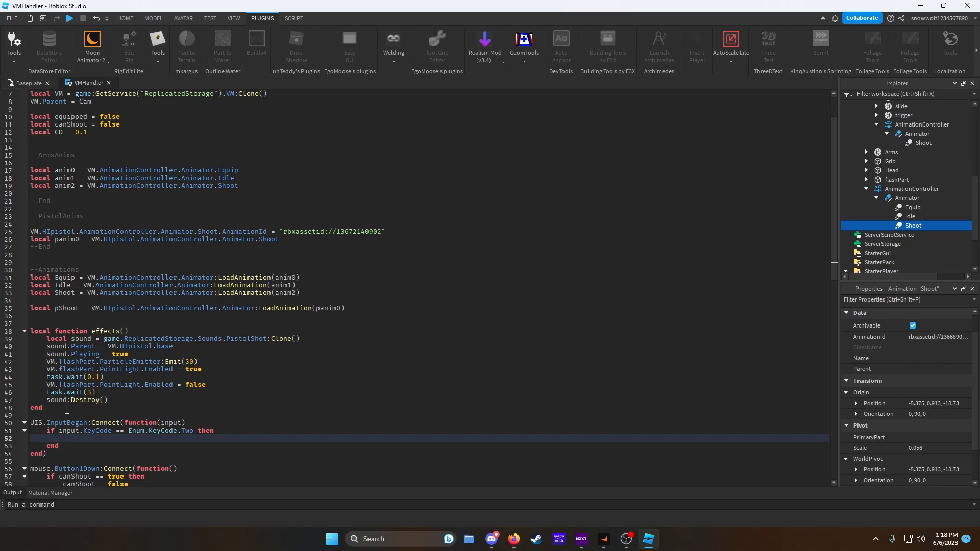
- Nest an if equipped == false then block with an else branch inside the key check
type("if equipped == f")
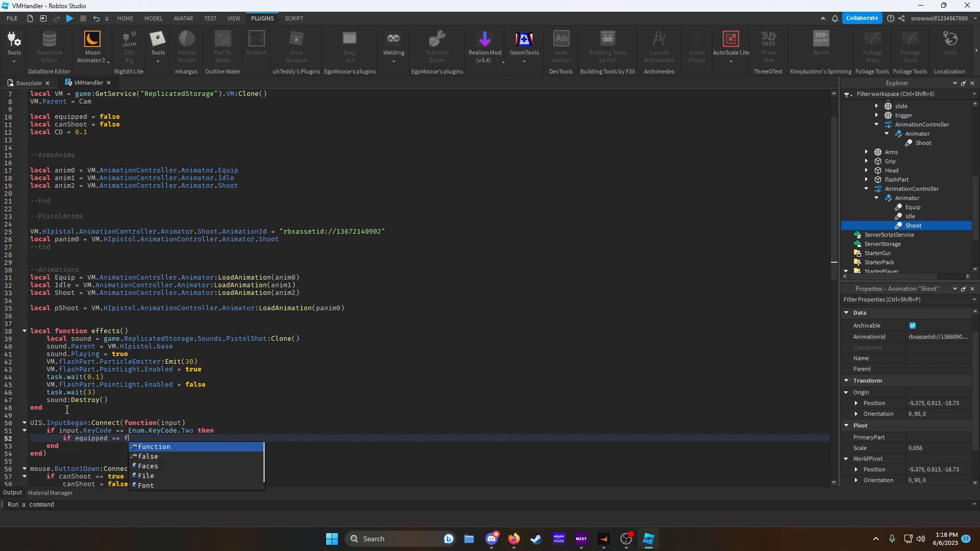
type("alse then")
key("Return")
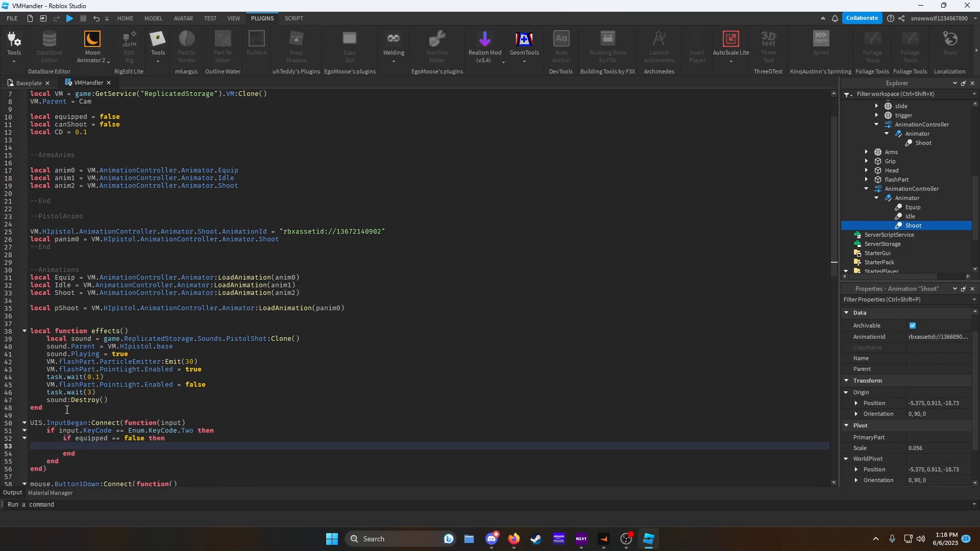
key("Return")
type("else")
key("Return")
- In the unequipped branch, set VM.Arms.Transparency to 0 and loop over VM.HIpistol's children setting each Transparency to 0
left_click(91, 444)
type("VM.")
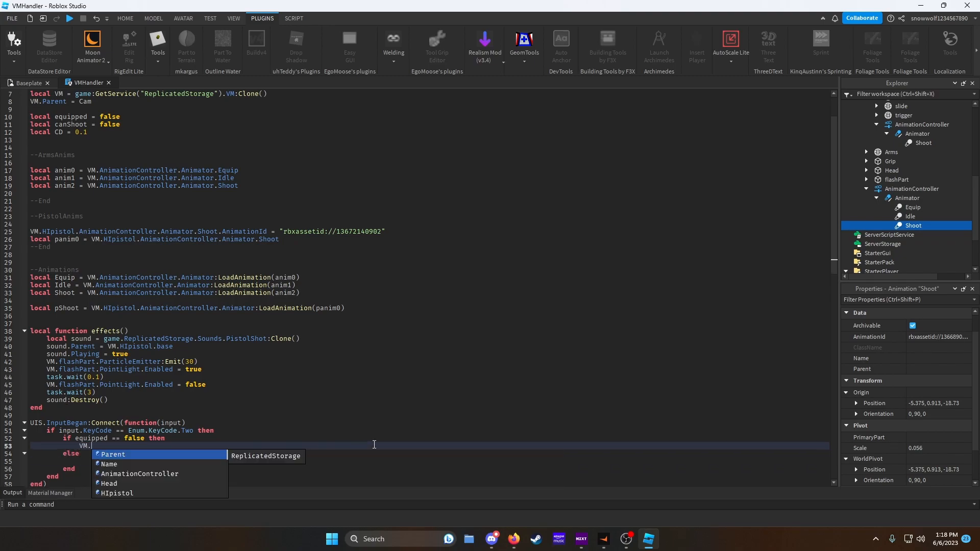
type("Arms.Transparency = 0")
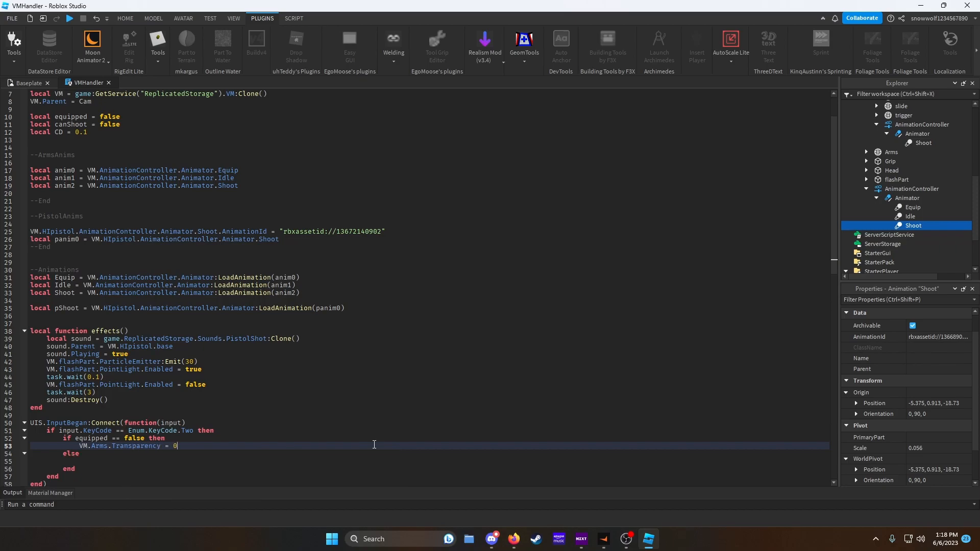
key("Return")
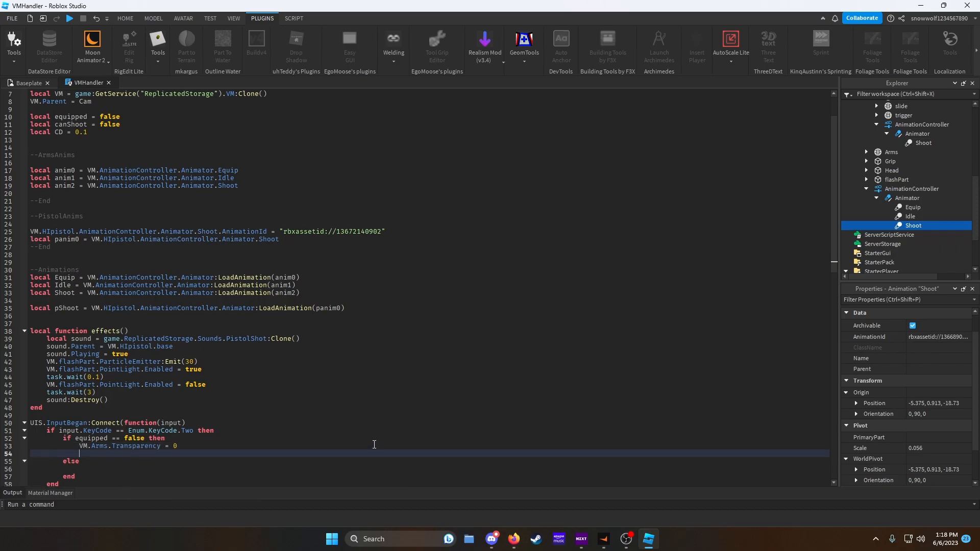
type("for i,v in pairs(VM.HIpistol:GetChildren()) do")
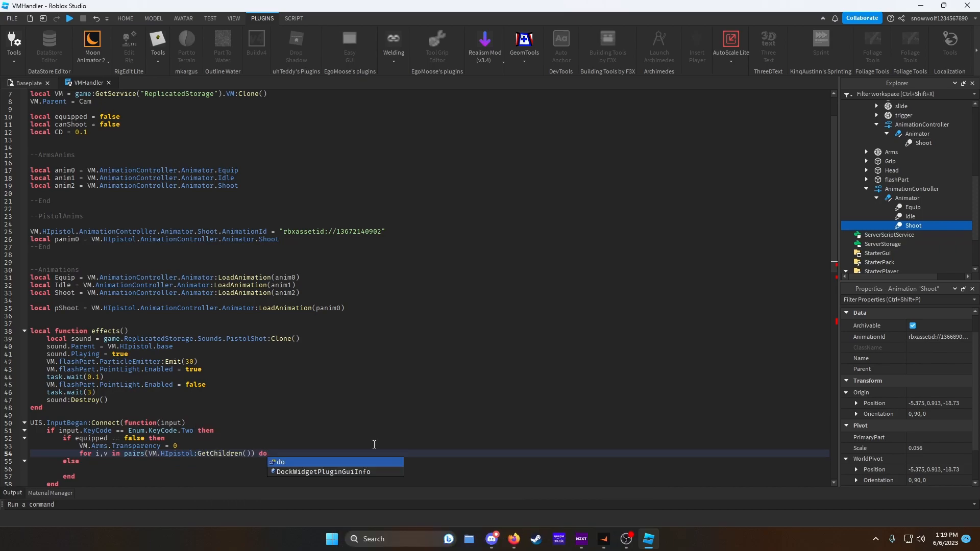
key("Return")
type("v.Transparency = 0")
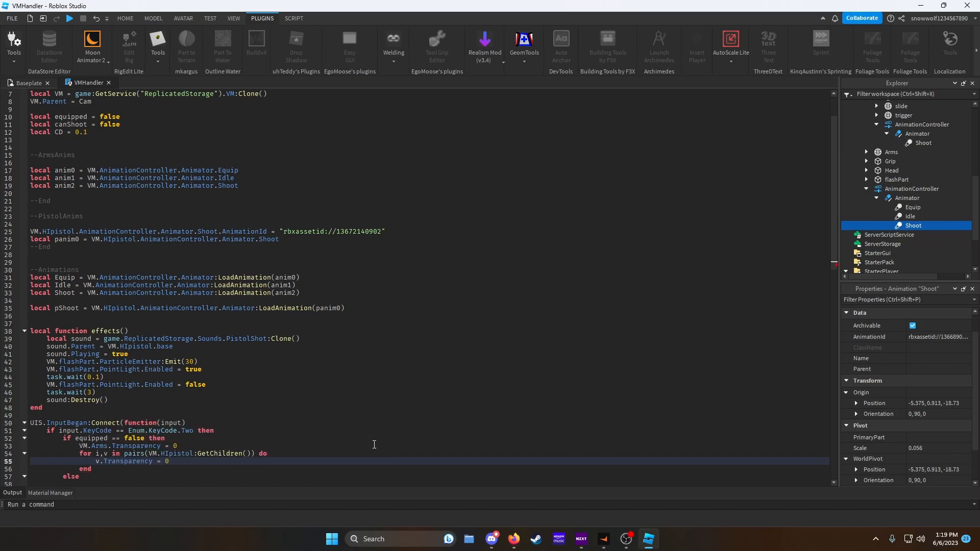
- After the loop, play Equip, wait 3 seconds with task.wait, then play Idle
scroll(297, 418, "down", 3)
left_click(102, 401)
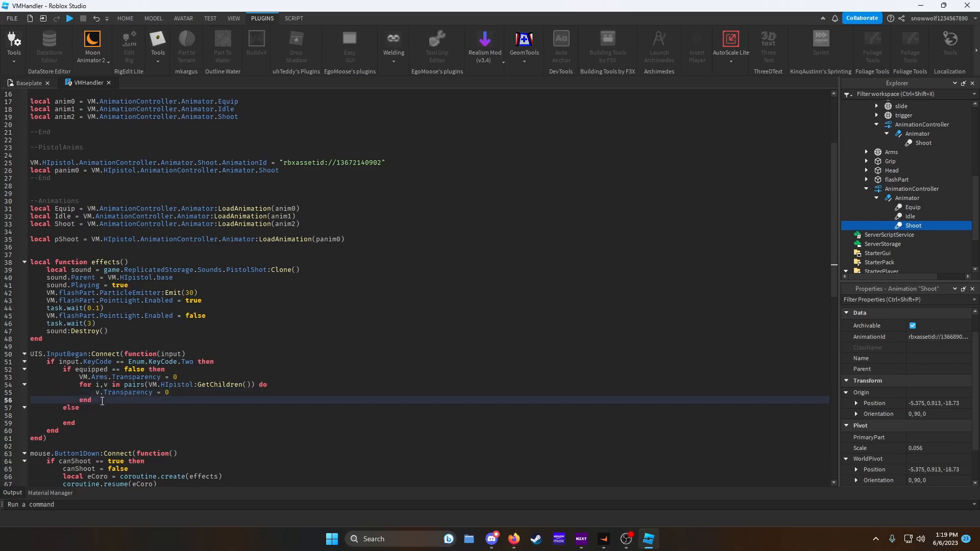
key("Return")
type("Equip:Play(")
key("Right")
key("Return")
type("task.wait(")
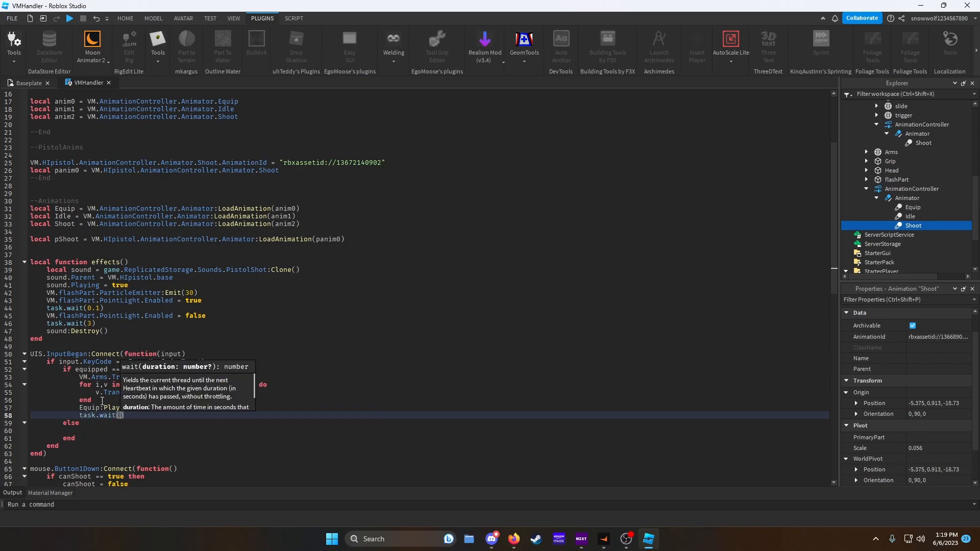
type("3")
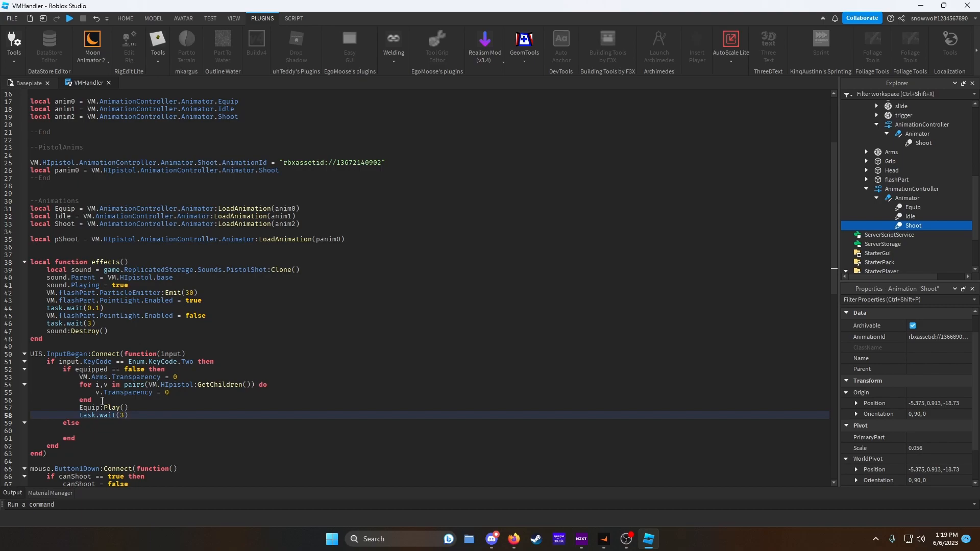
key("Return")
type("Idle:Play(")
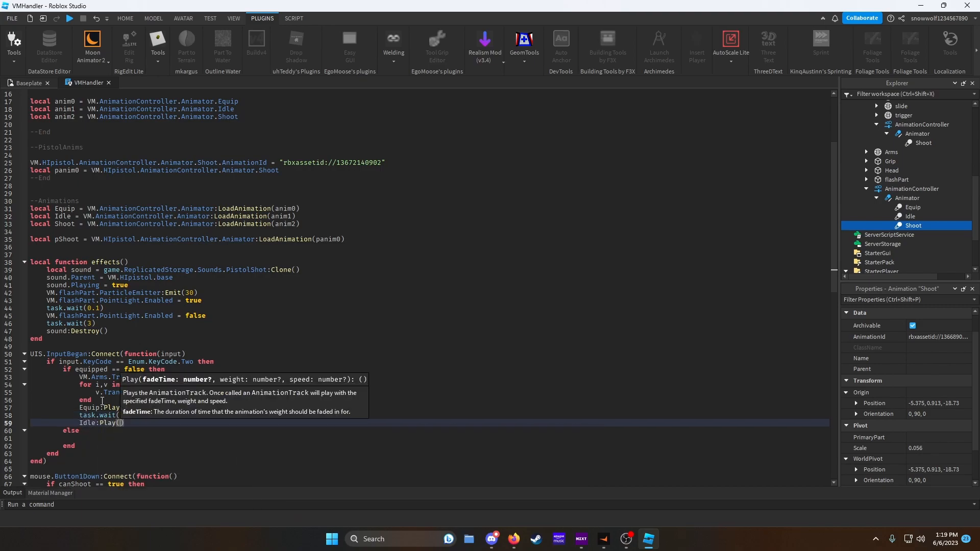
key("Right")
key("Return")
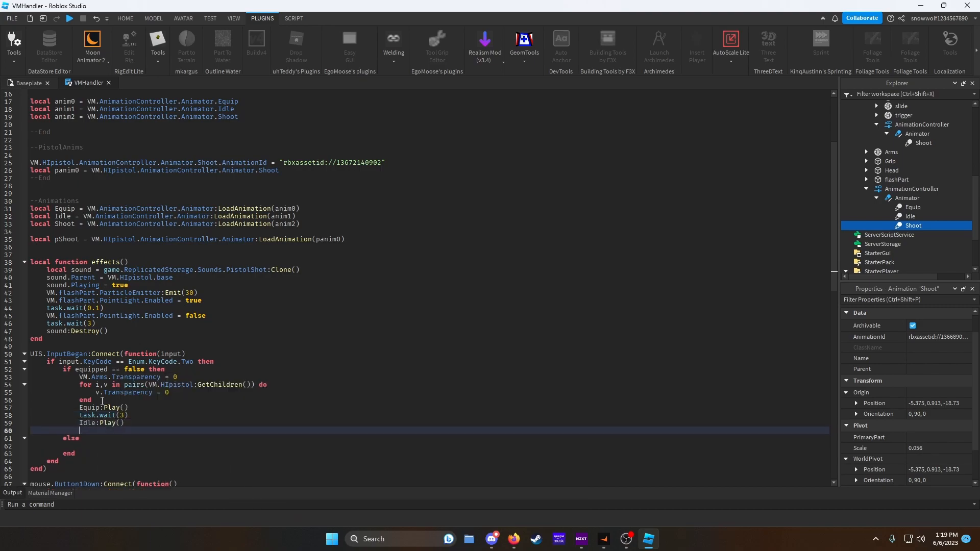
- Set canShoot = true and equipped = true at the end of the equip branch
type("canShoot = true")
key("Return")
type("equipped = true")
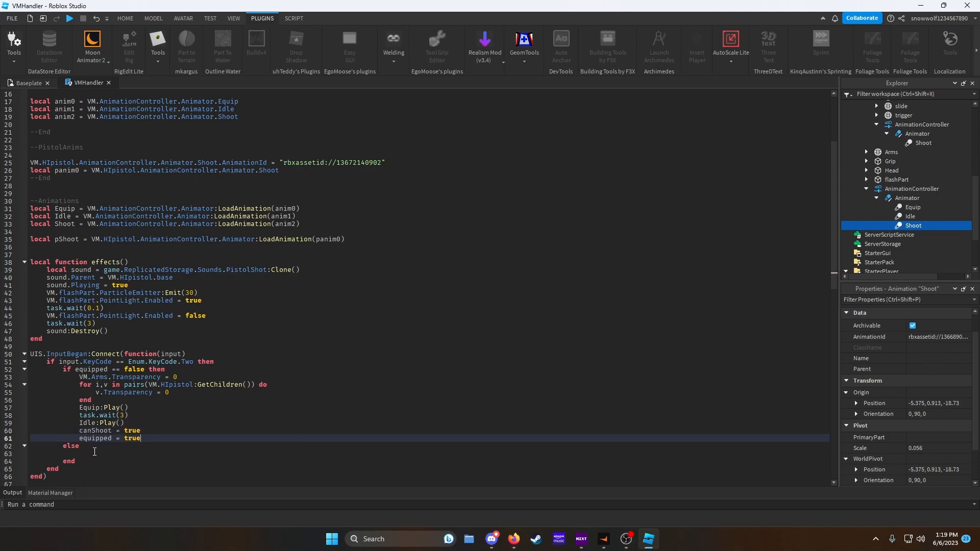
left_click(95, 452)
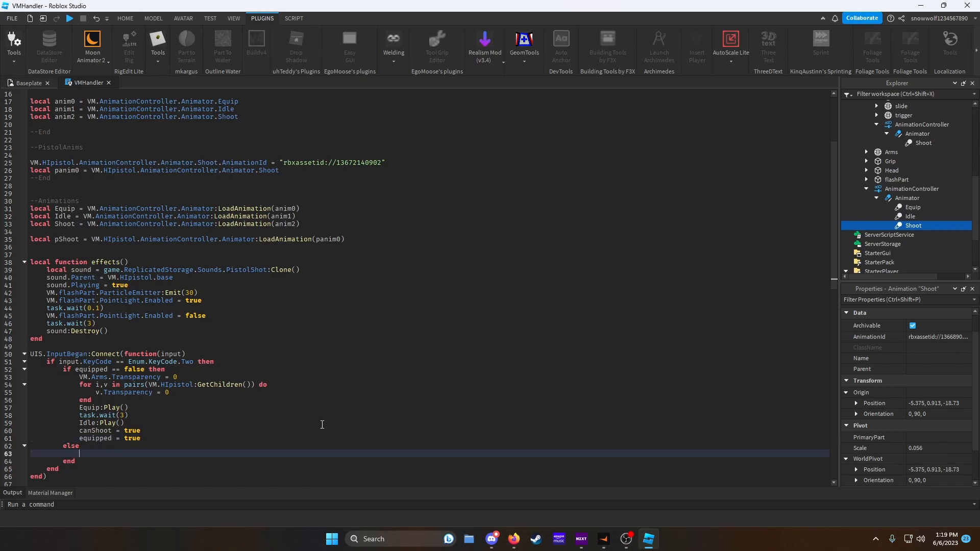
- In the else branch, set VM.Arms.Transparency to 1 and loop over VM.HIpistol's children setting each Transparency to 1
type("VM.Ar")
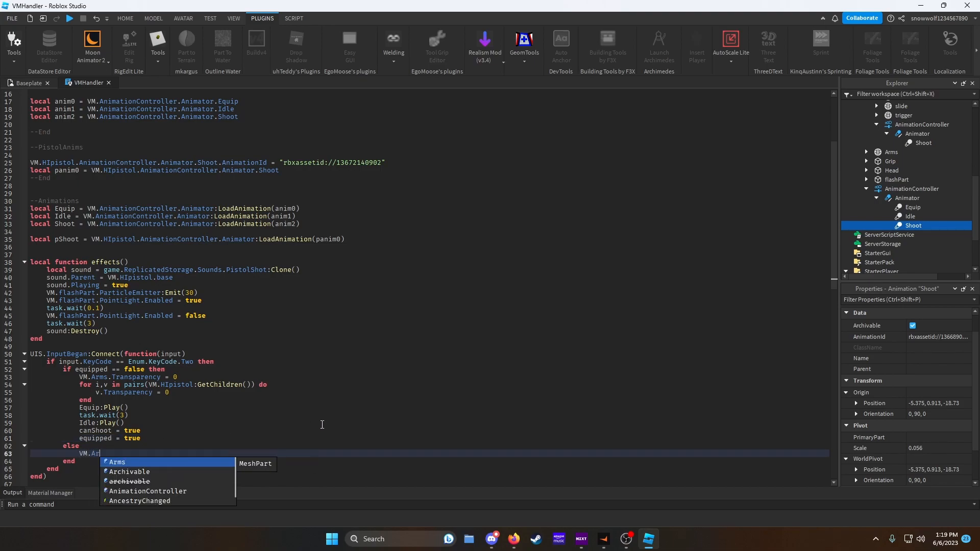
type("ms.Transparency = 1")
key("Return")
type("for i,v in pairs(VM")
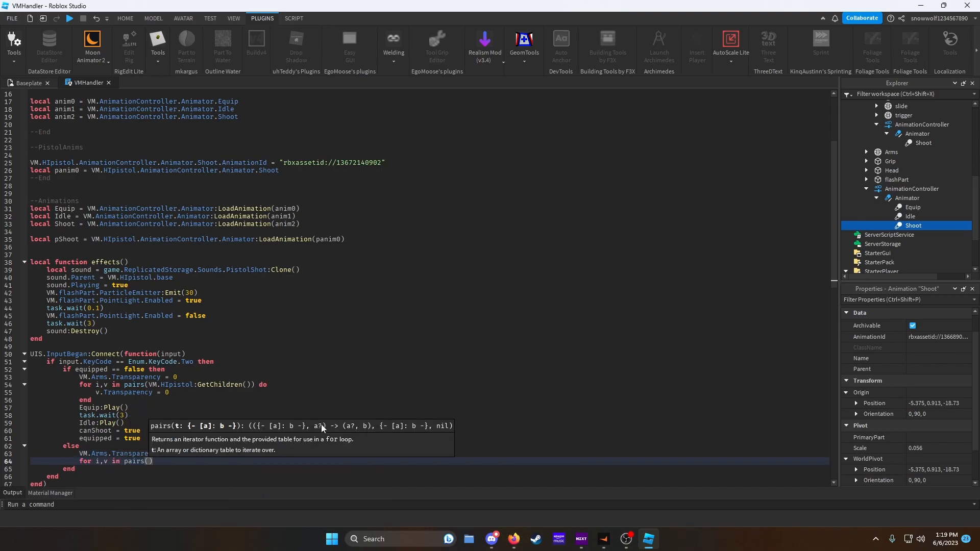
type(".HIpistol")
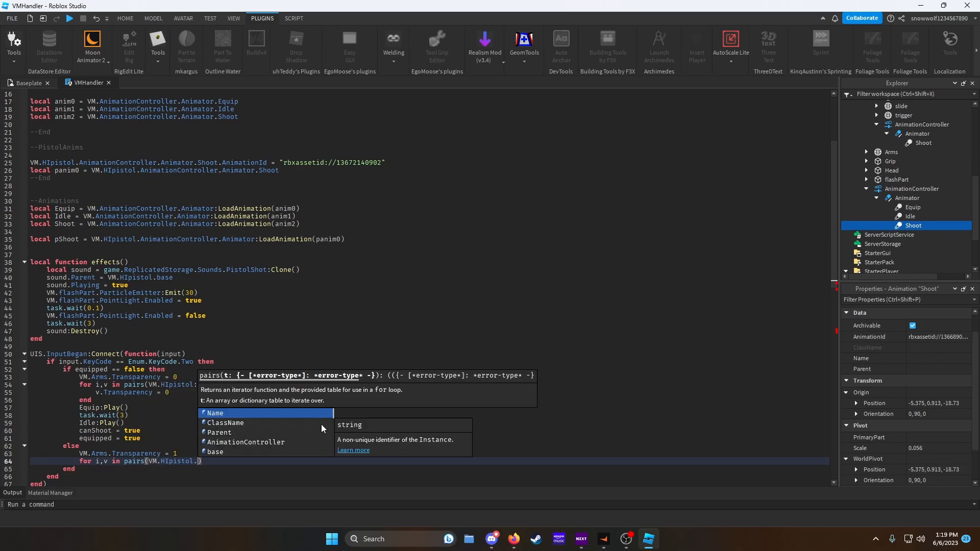
type(":GetChildren())")
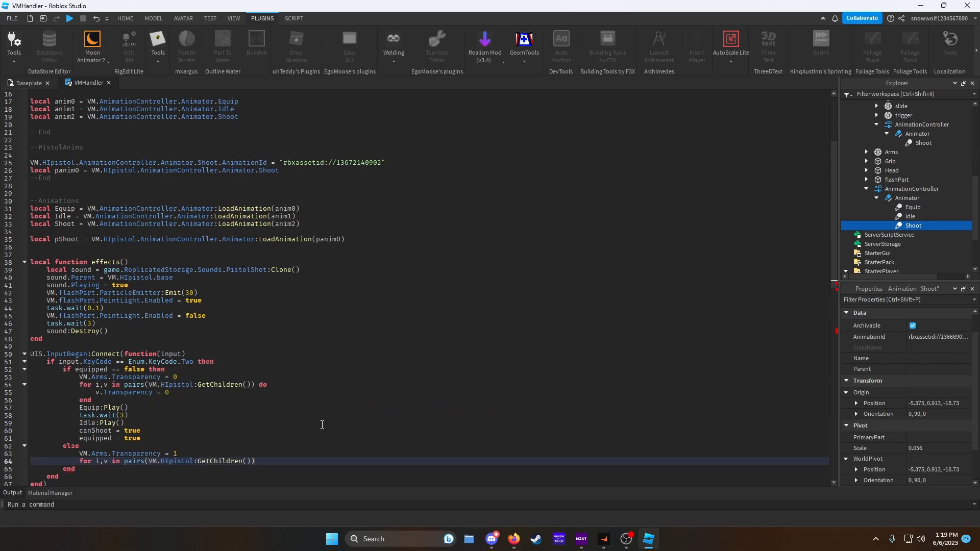
type(" do")
key("Return")
type("v.Transparency = 1")
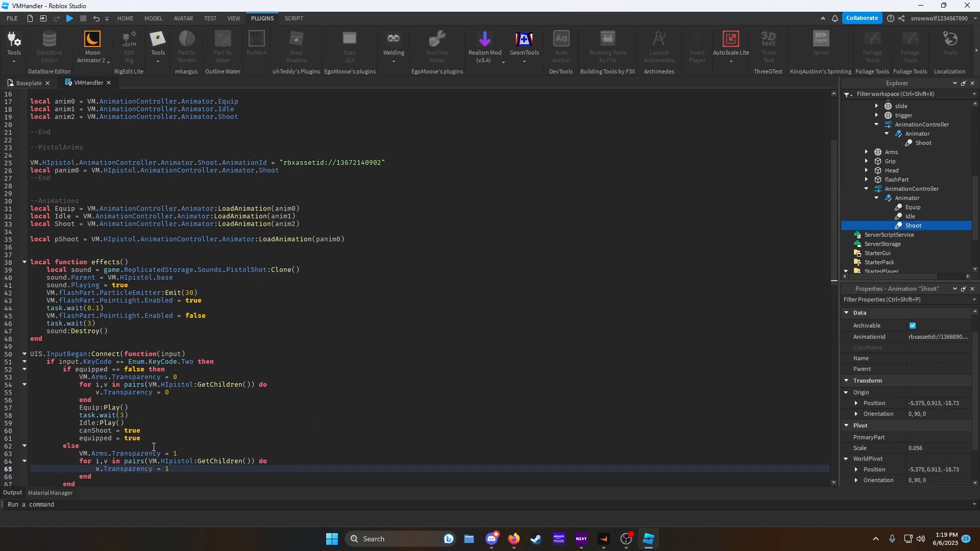
- At the start of the else branch, add equipped = false and canShoot = false
left_click(154, 447)
key("Return")
type("canShoot")
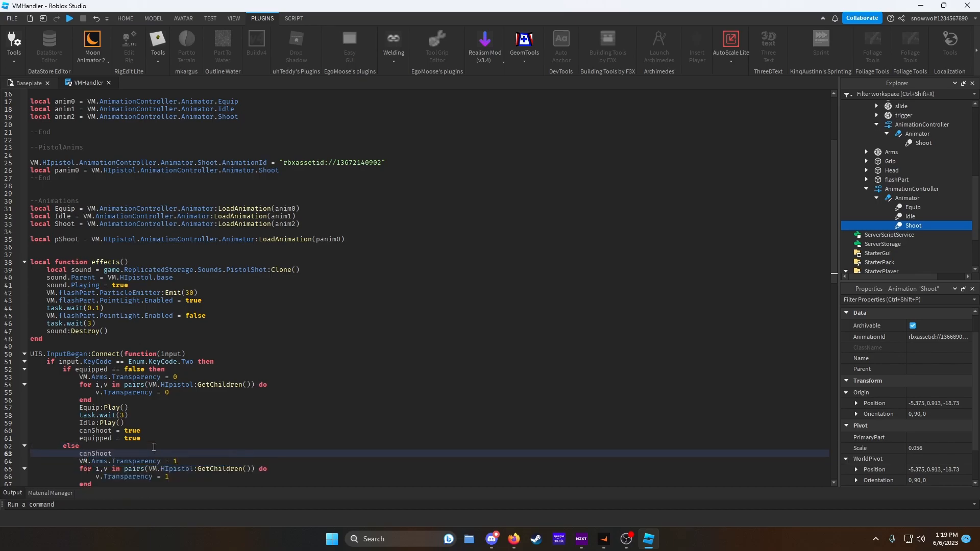
key("BackSpace")
key("BackSpace")
key("BackSpace")
key("BackSpace")
key("BackSpace")
key("BackSpace")
type("equipped = false")
key("Return")
type("canShoot = f")
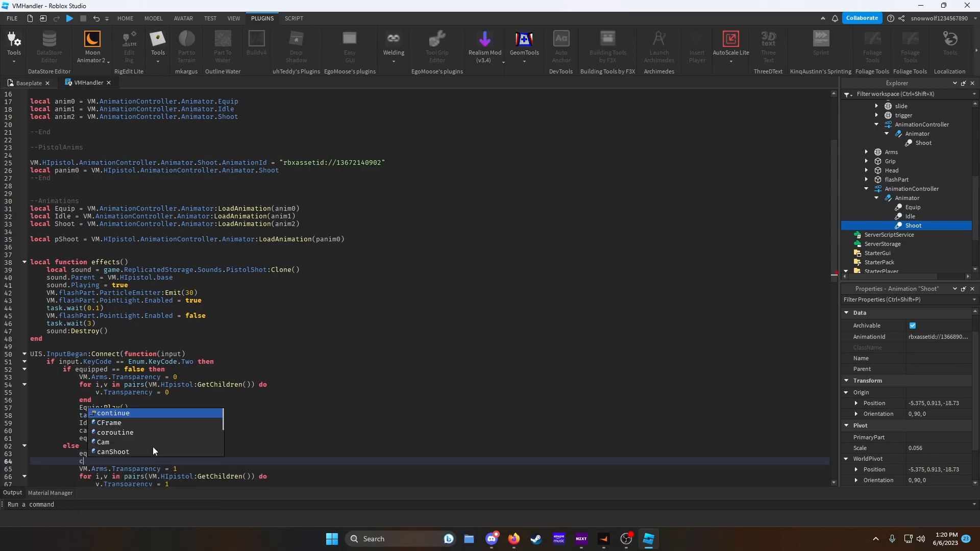
key("Tab")
- In the mouse click handler after canShoot = false, add Shoot:Play() and pShoot:Play()
scroll(220, 356, "down", 7)
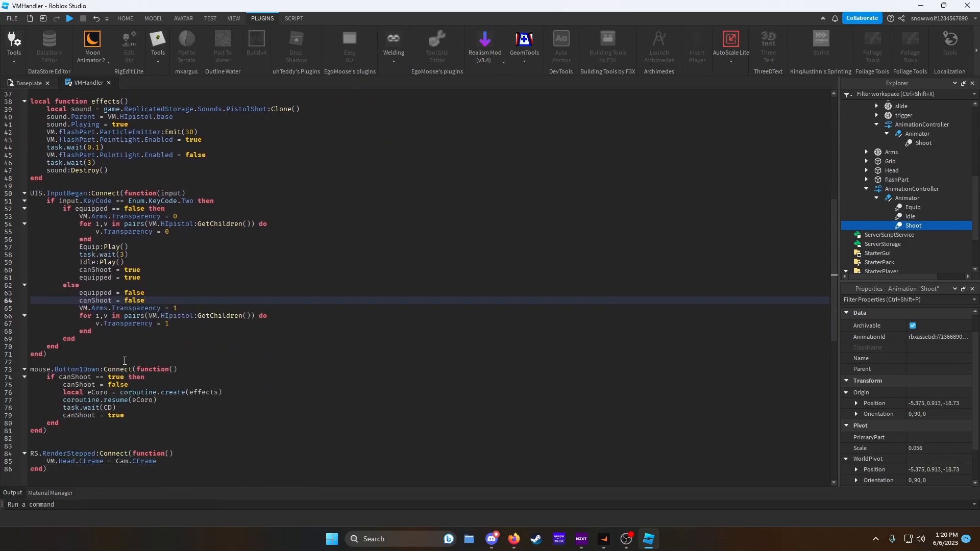
scroll(130, 362, "up", 3)
scroll(262, 356, "up", 1)
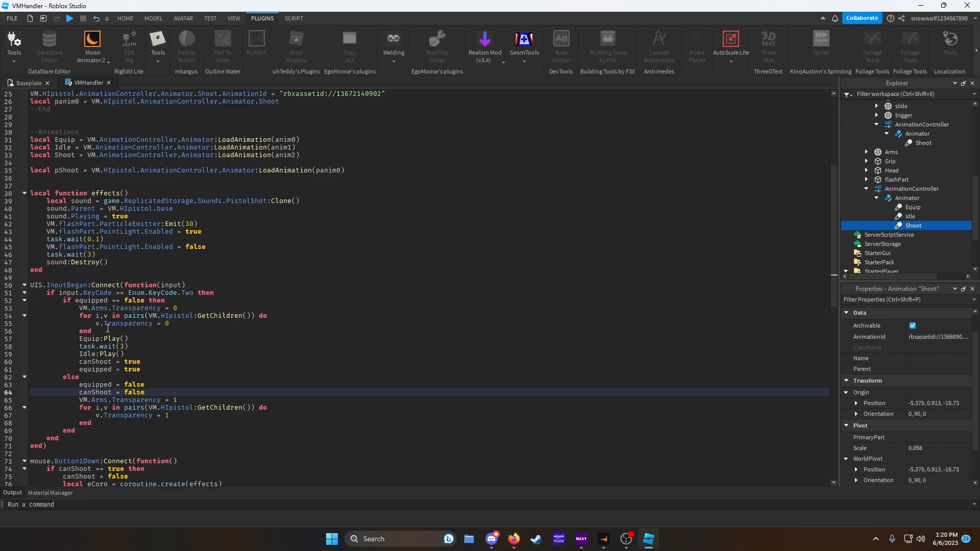
scroll(106, 328, "down", 4)
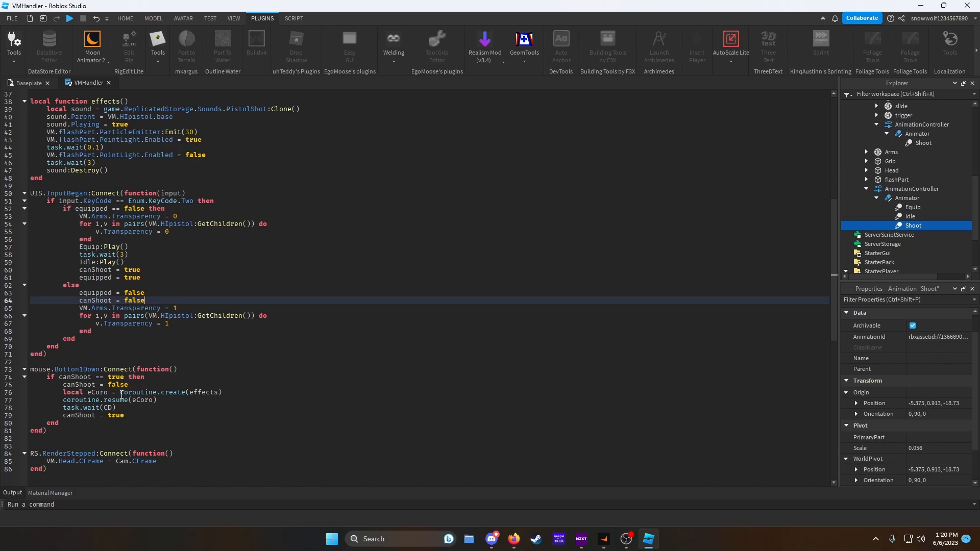
left_click(145, 384)
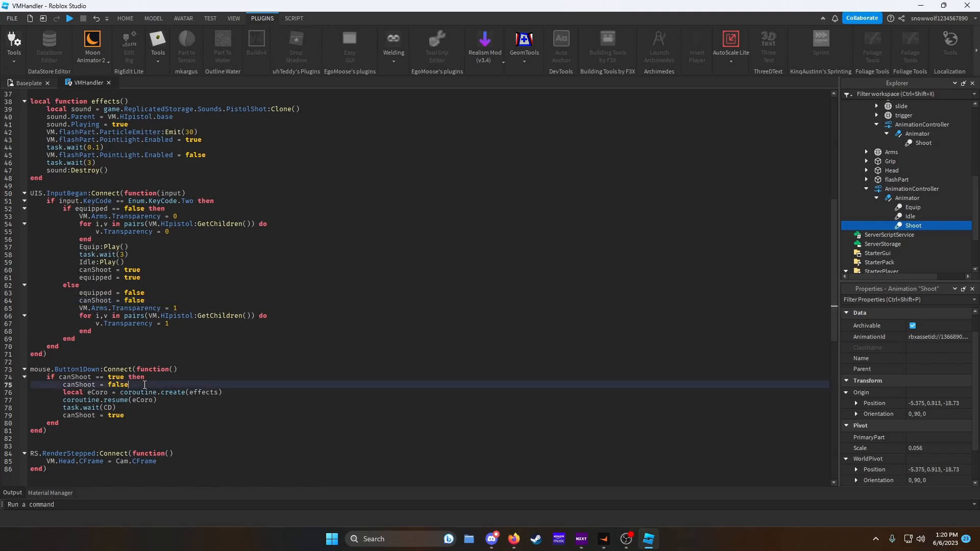
key("Return")
type("Sh")
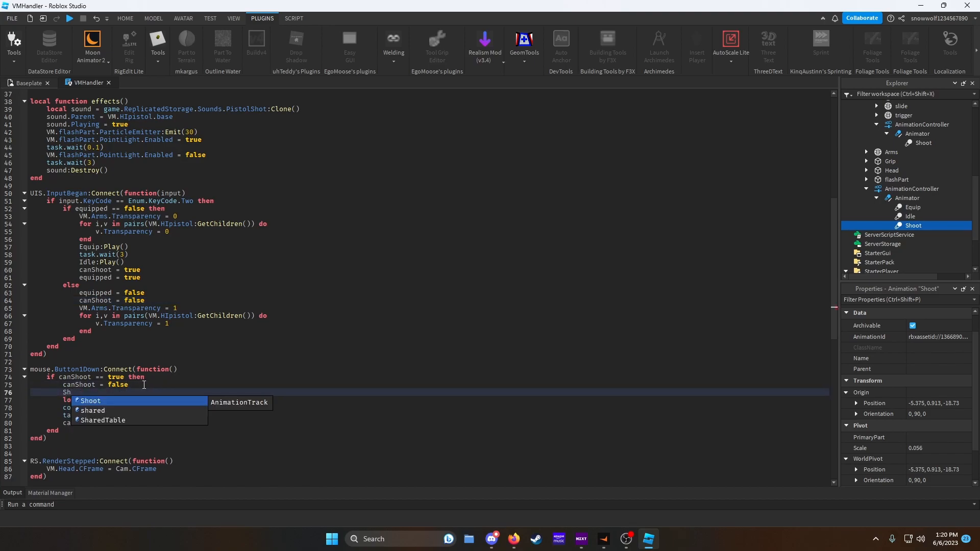
type("oot:Play(")
scroll(190, 247, "up", 5)
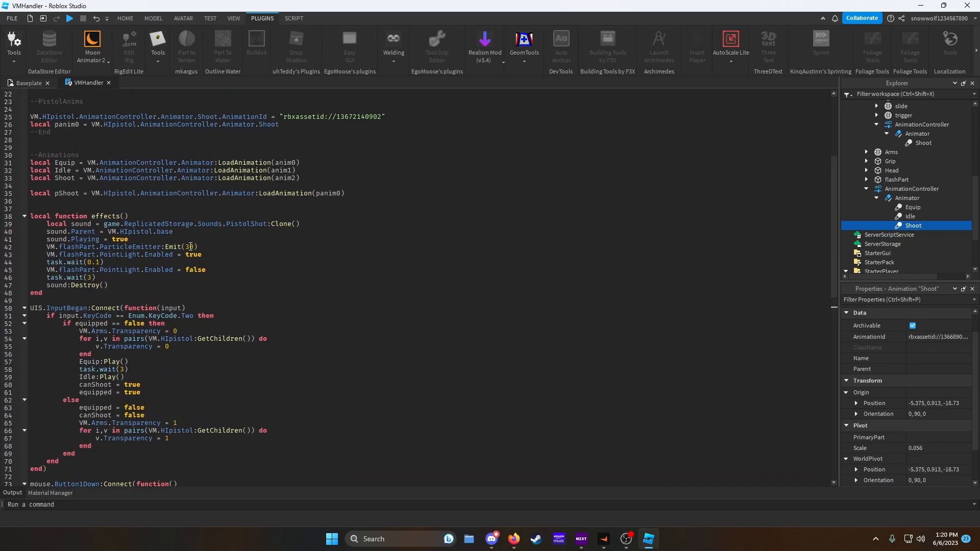
scroll(174, 245, "down", 2)
scroll(188, 239, "down", 4)
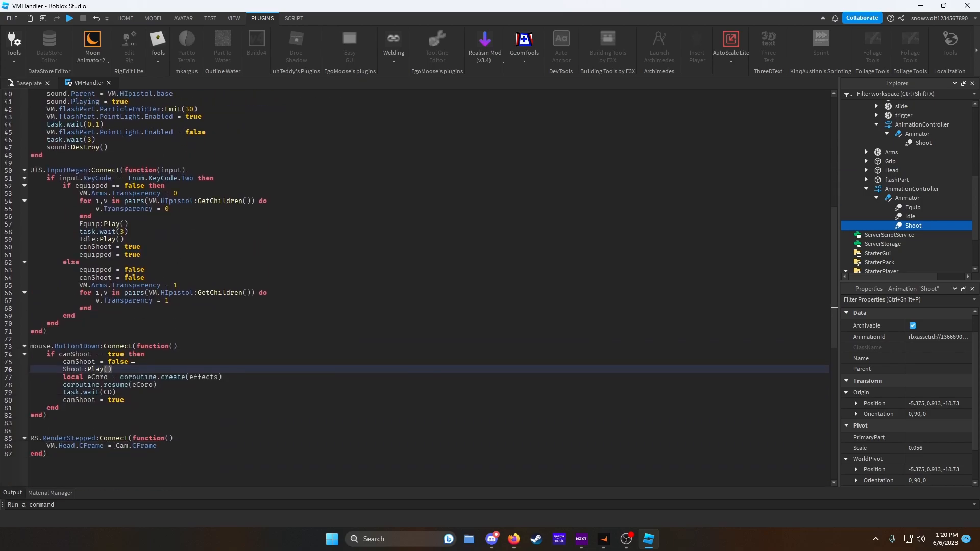
key("End")
key("Return")
type("p")
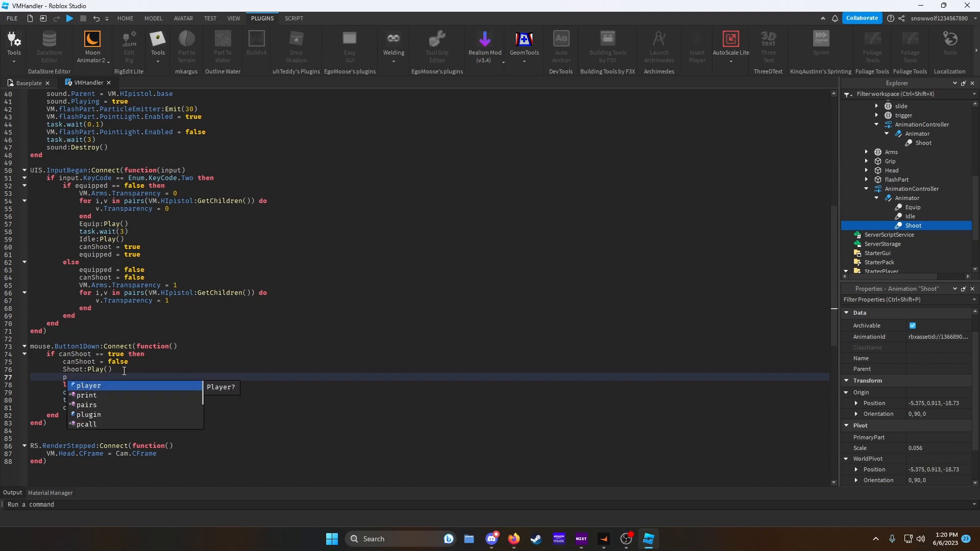
type("Shoot:Play()")
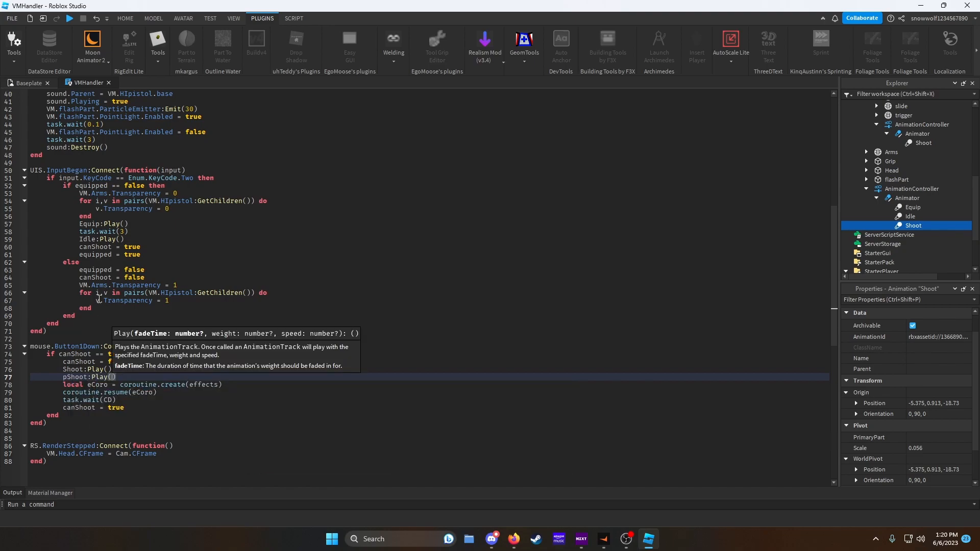
- Set Transparency to 1 for the HIpistol parts base, hammer, mag, slide, trigger and the mag's bullet
left_click(22, 85)
scroll(884, 195, "up", 3)
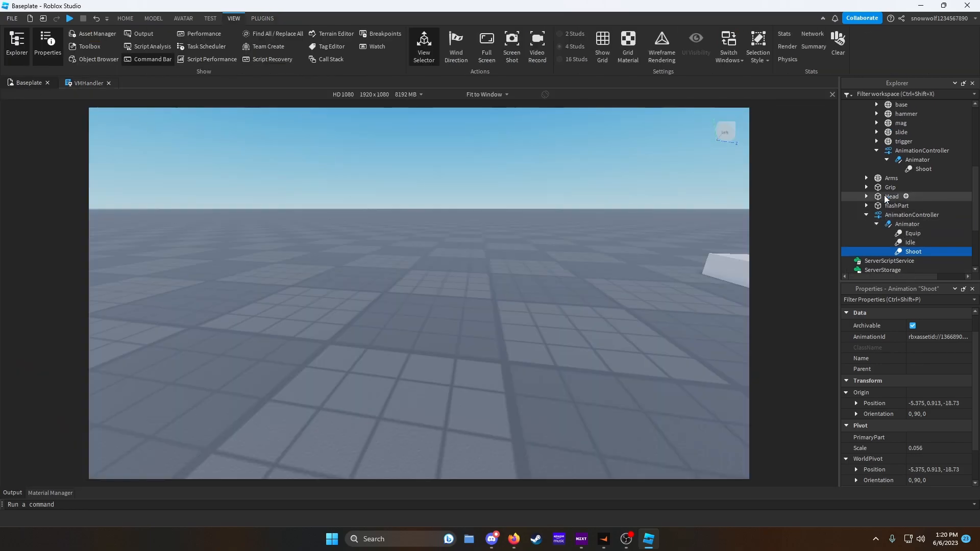
left_click(900, 157)
left_click(897, 195, "shift")
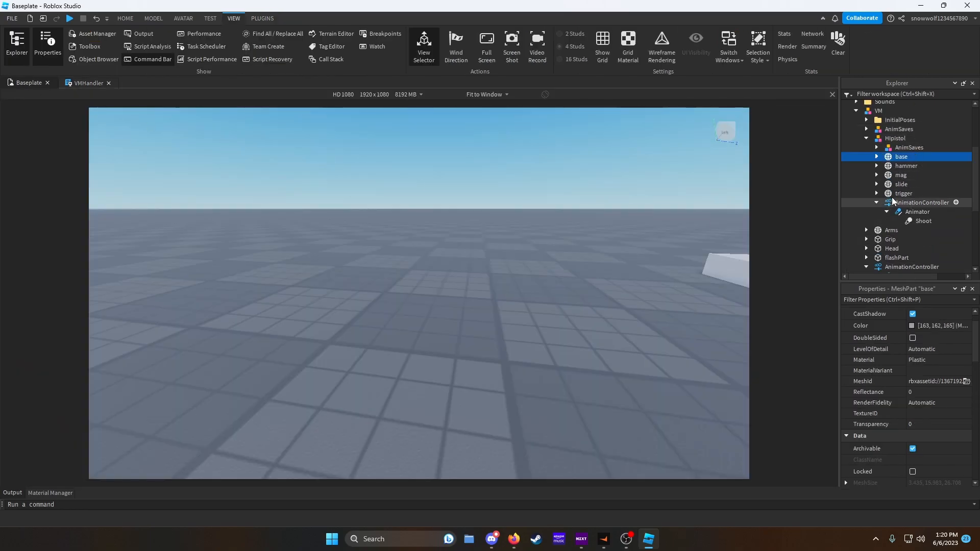
left_click(942, 424)
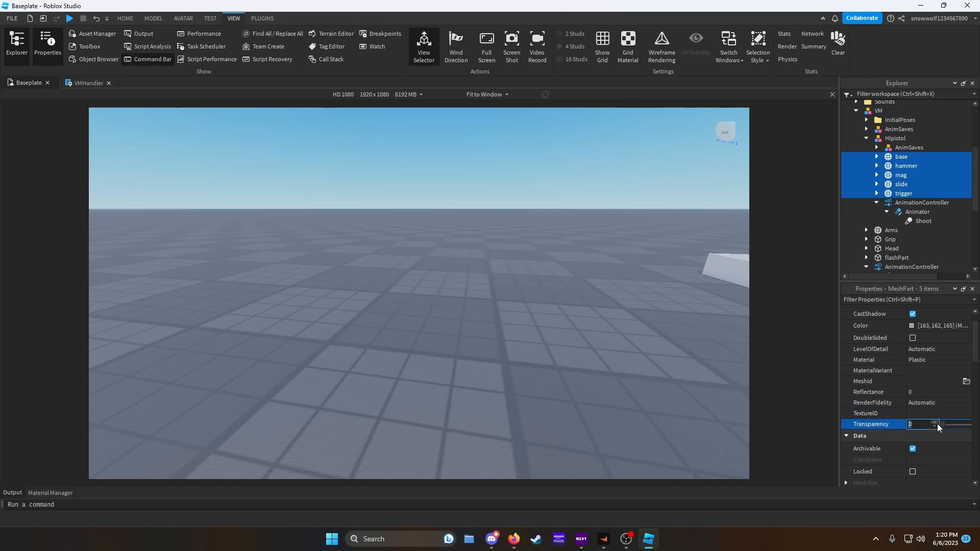
left_click(876, 175)
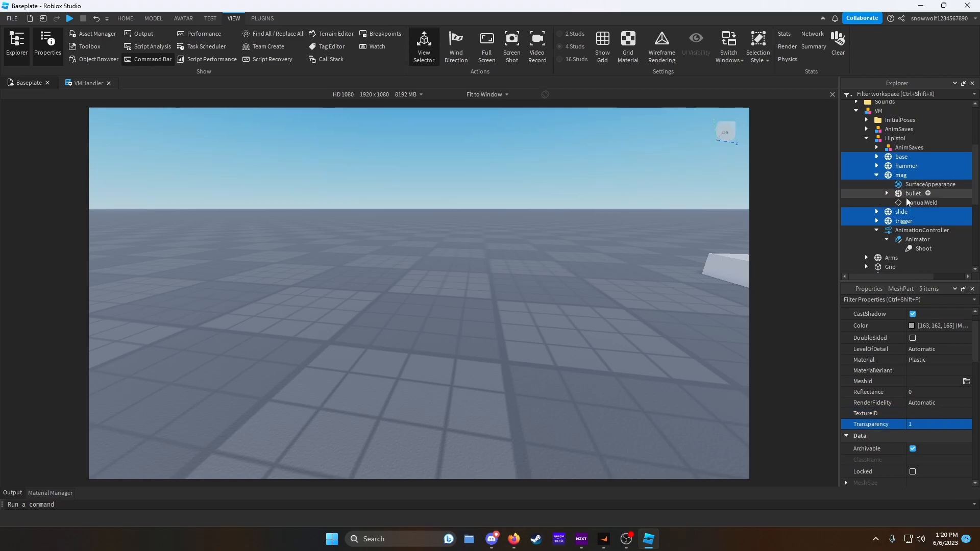
left_click(913, 193)
left_click(943, 426)
left_click_drag(943, 426, 970, 424)
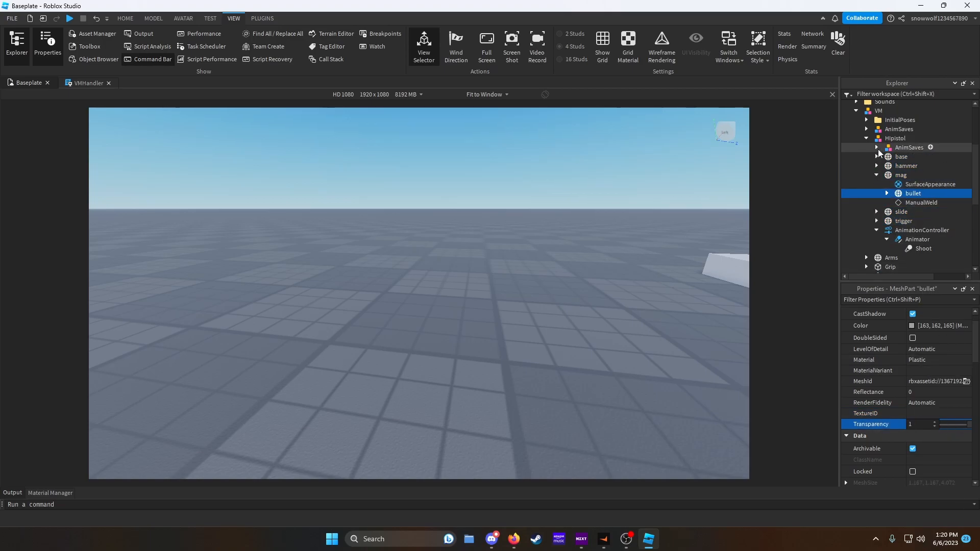
- Raise the Transparency of the viewmodel's Arms, flashPart and Grip parts, setting Grip to 1
left_click(866, 139)
left_click(872, 147)
left_click(943, 425)
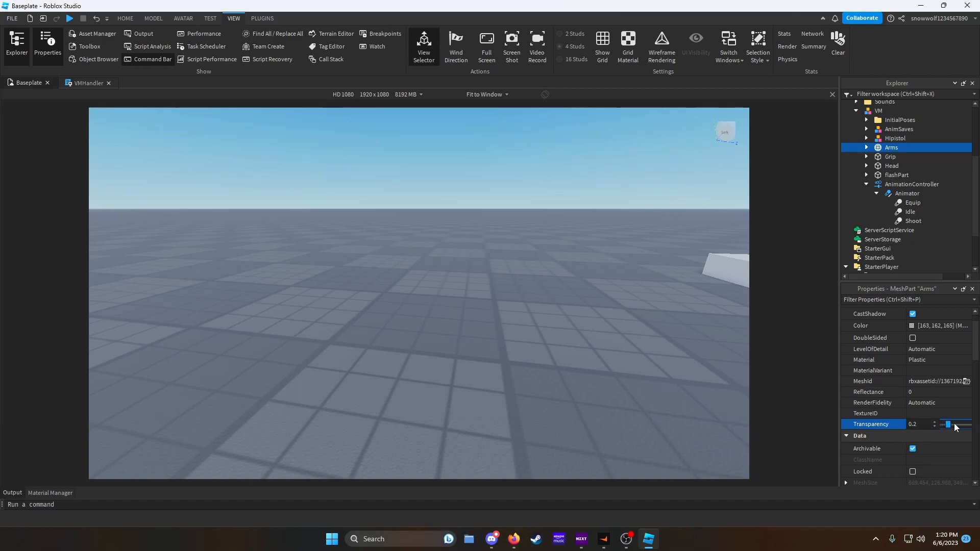
left_click(896, 175)
left_click(943, 380)
left_click_drag(943, 380, 944, 380)
left_click(889, 157)
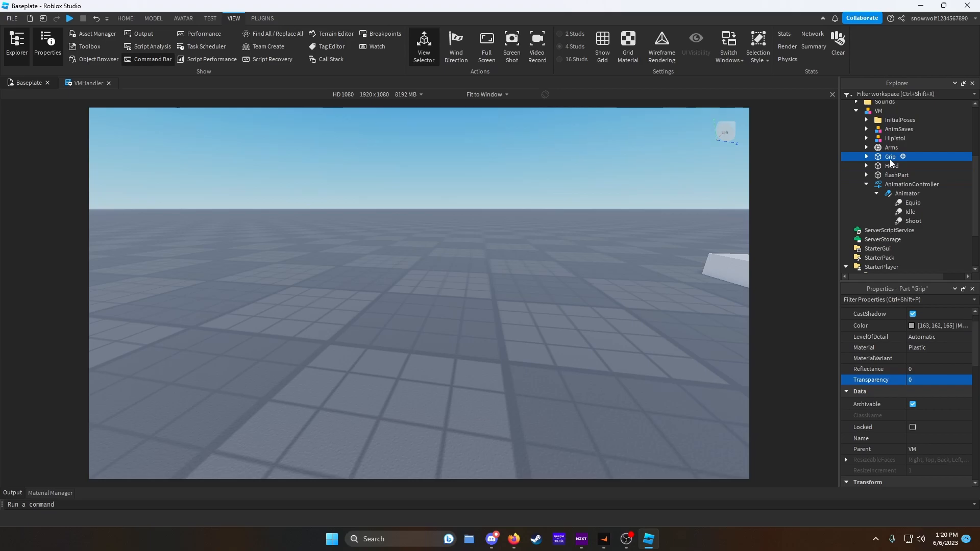
left_click(946, 378)
left_click_drag(946, 380, 969, 380)
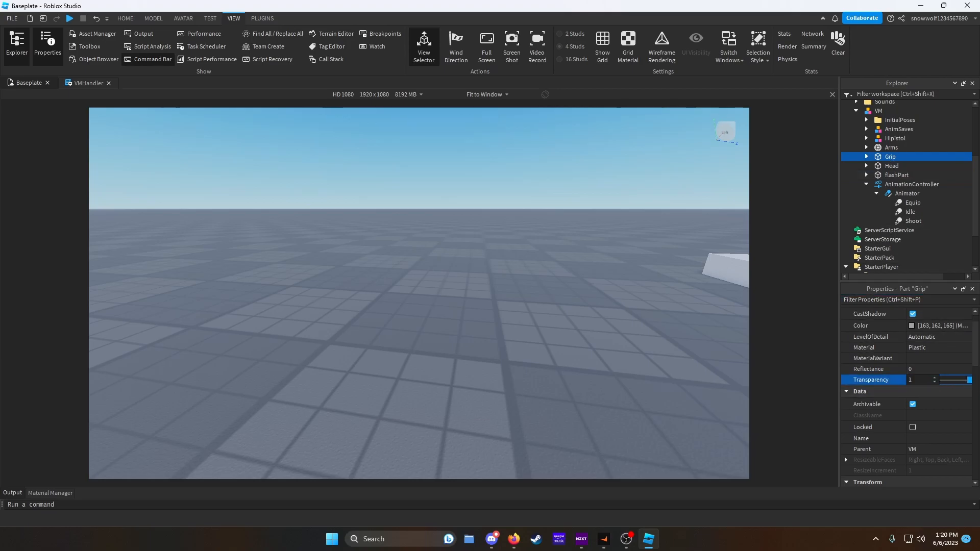
- Play-test the game in first person, looking around, and open the output log
left_click(856, 110)
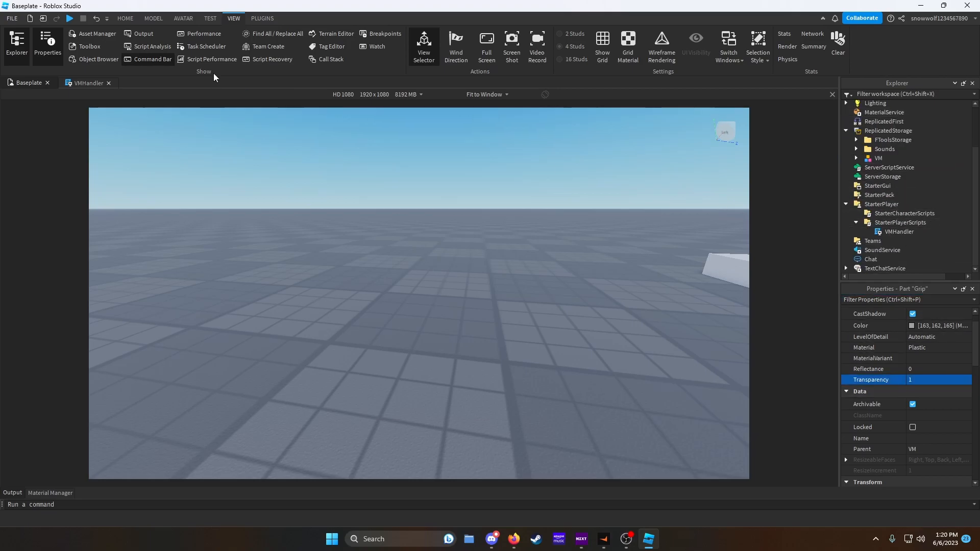
left_click(70, 18)
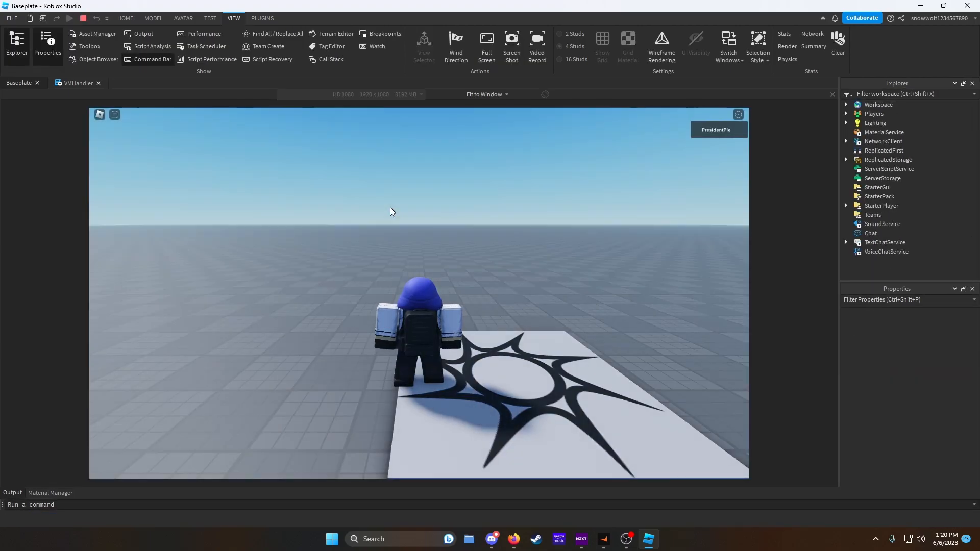
left_click(153, 18)
scroll(465, 215, "up", 5)
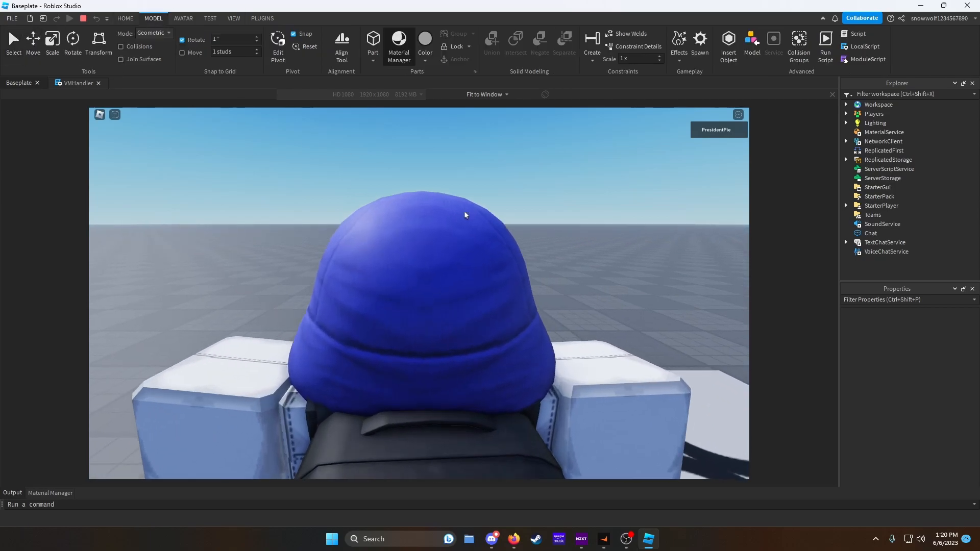
scroll(465, 214, "up", 2)
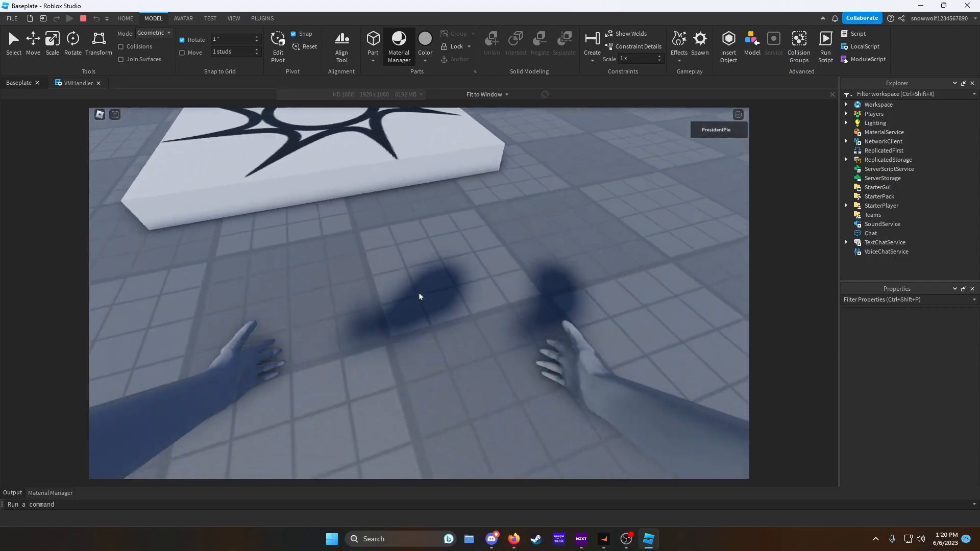
scroll(420, 296, "down", 3)
scroll(578, 385, "down", 2)
right_click_drag(578, 384, 459, 266)
left_click(15, 493)
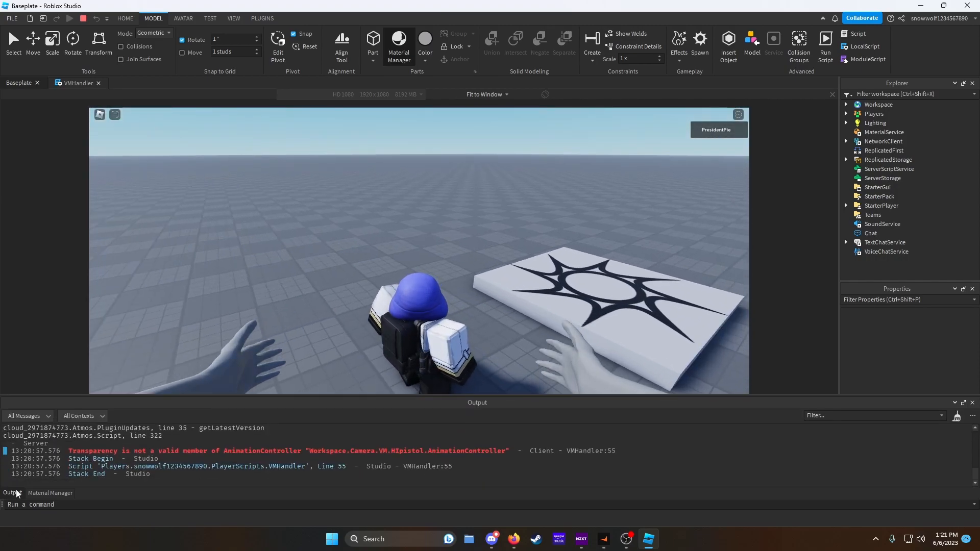
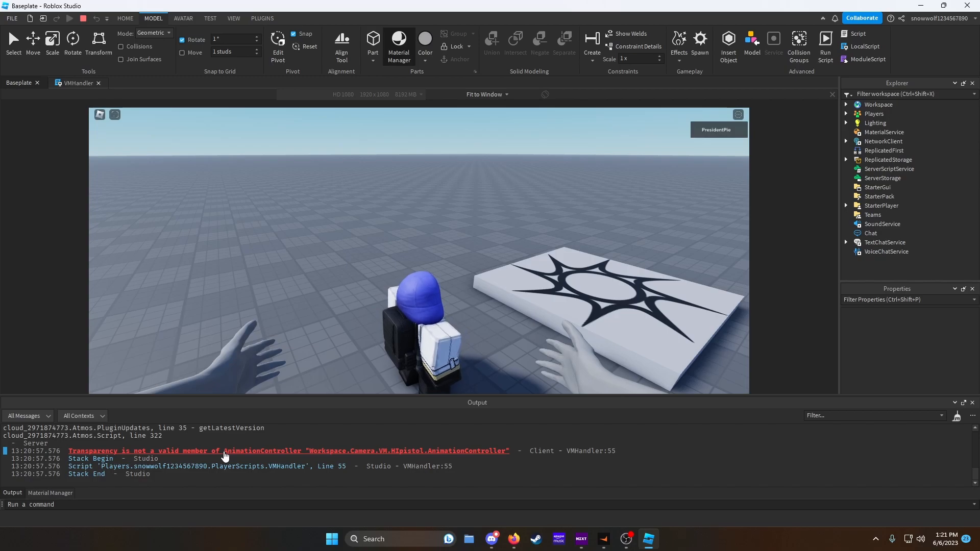
- Stop the play-test and examine the VMHandler script alongside the VM's HIpistol part hierarchy
left_click(83, 19)
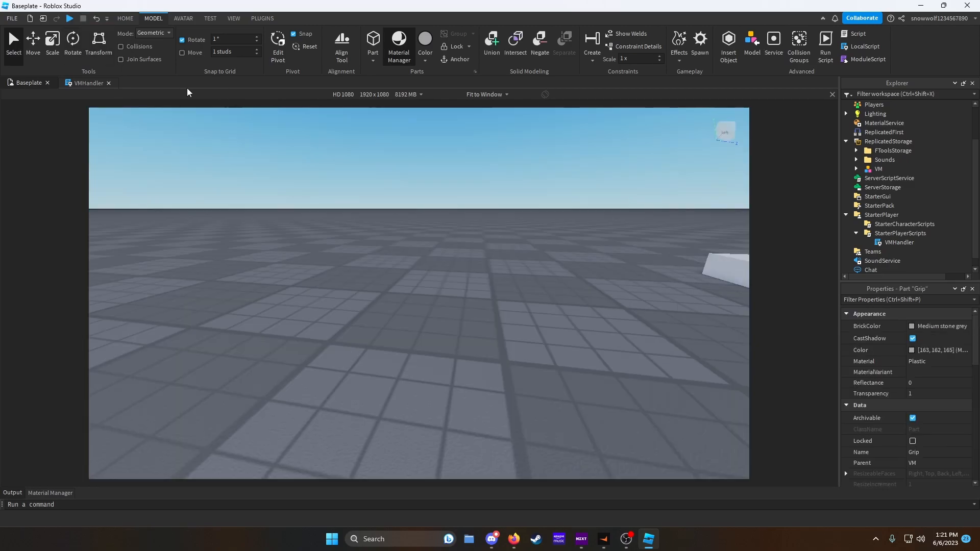
left_click(87, 83)
left_click(856, 169)
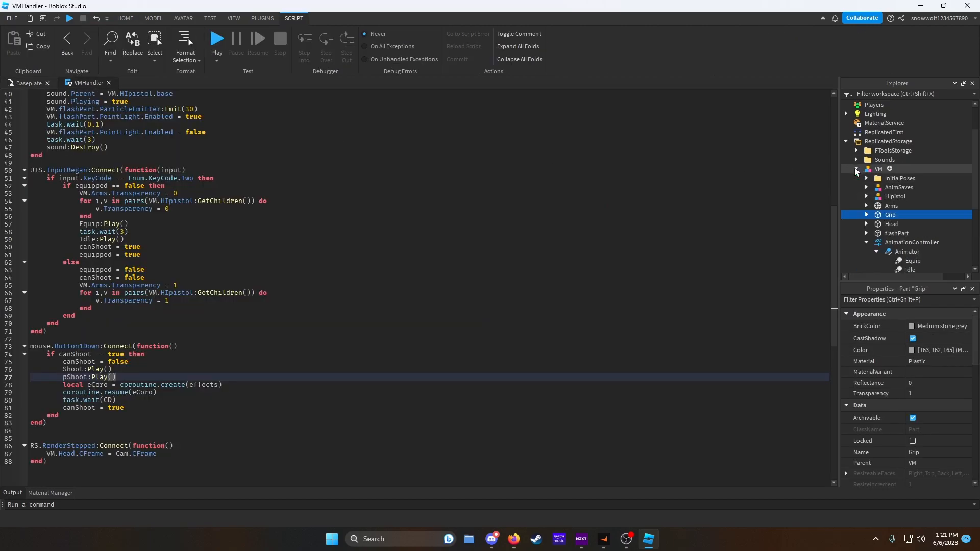
left_click(866, 197)
left_click(876, 233)
scroll(908, 239, "down", 3)
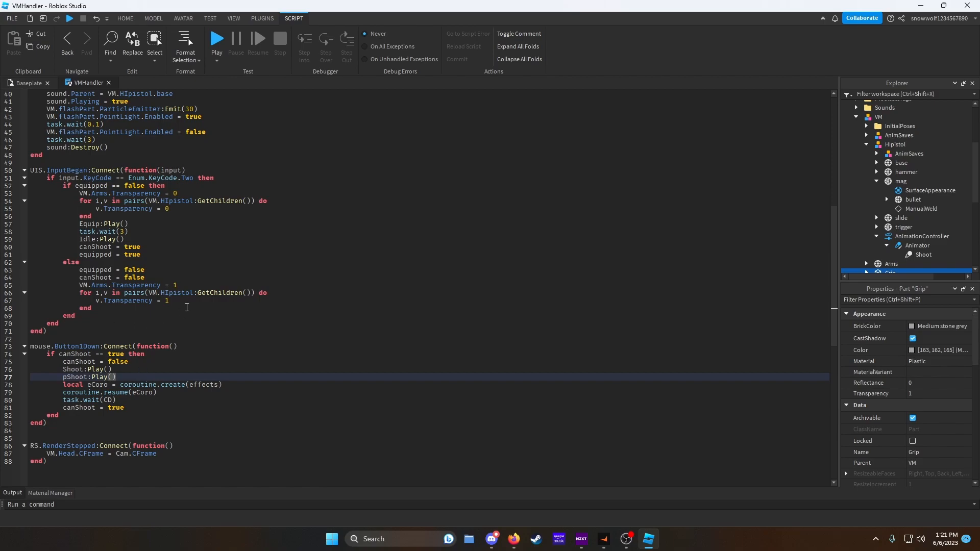
scroll(76, 274, "up", 4)
scroll(199, 294, "down", 6)
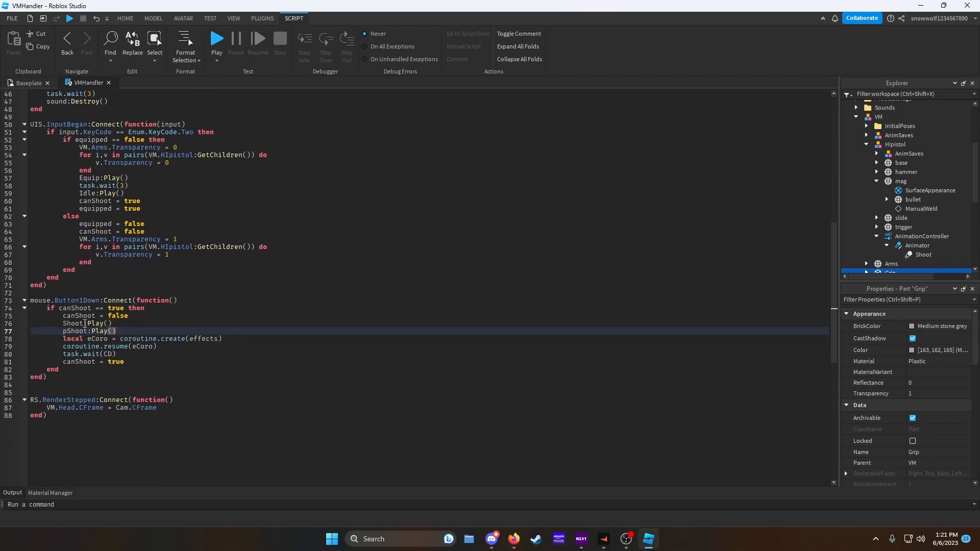
scroll(123, 315, "up", 1)
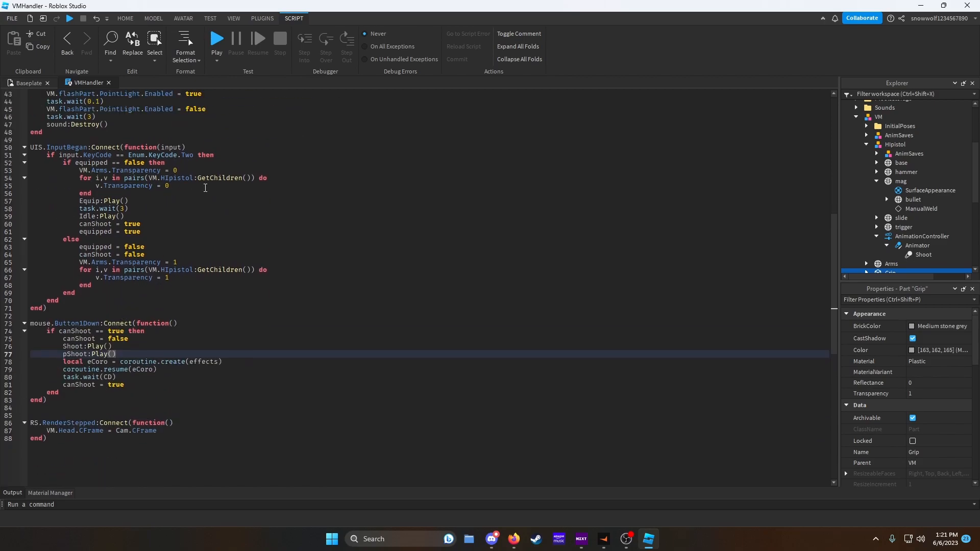
- In the equip loop, wrap v.Transparency = 0 inside an if v:IsA("MeshPart") then … end check
left_click(273, 178)
key("Return")
type("if v:")
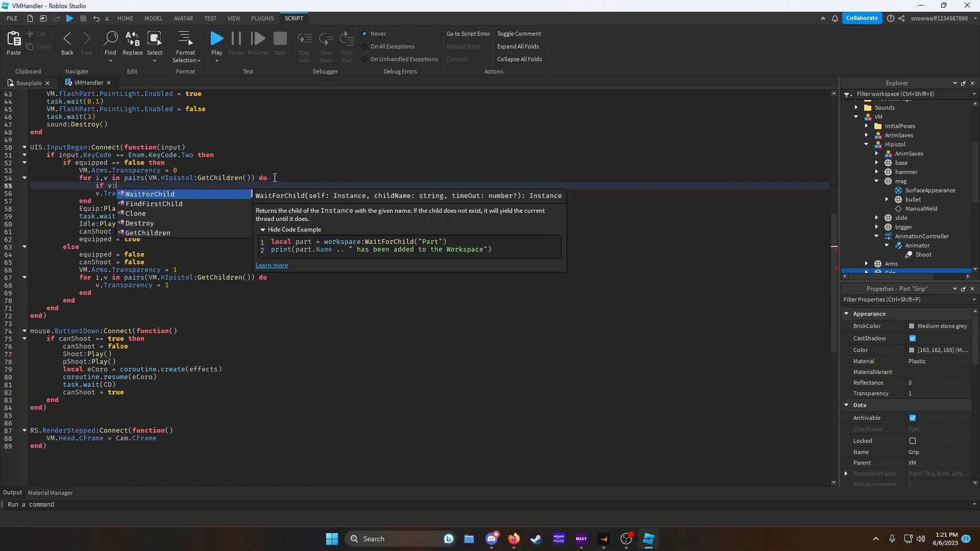
type("IsA(\"MeshPart\") then")
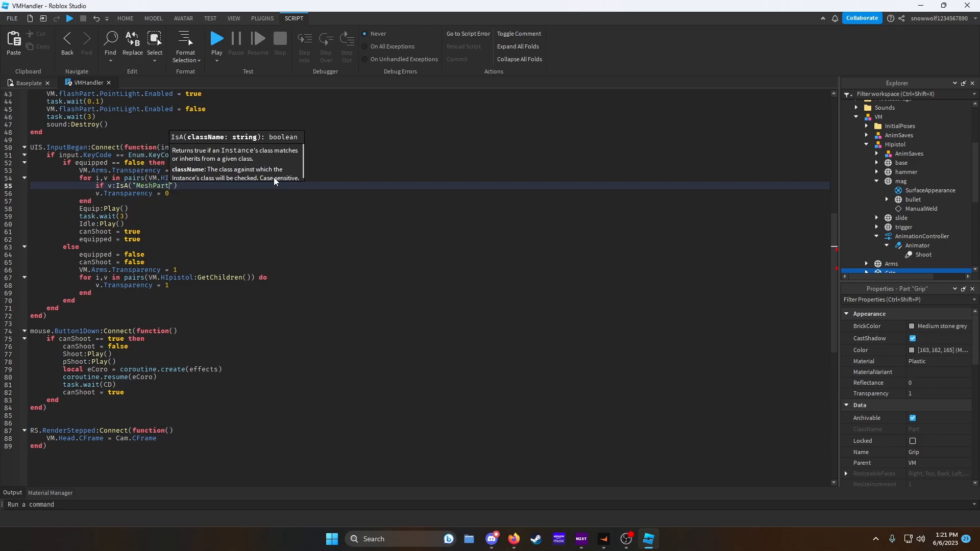
key("Return")
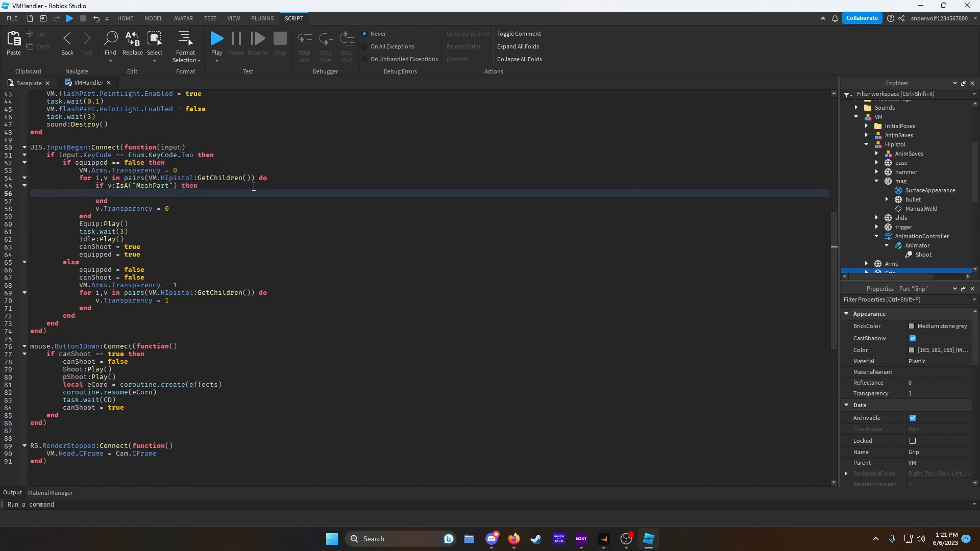
left_click_drag(172, 212, 97, 208)
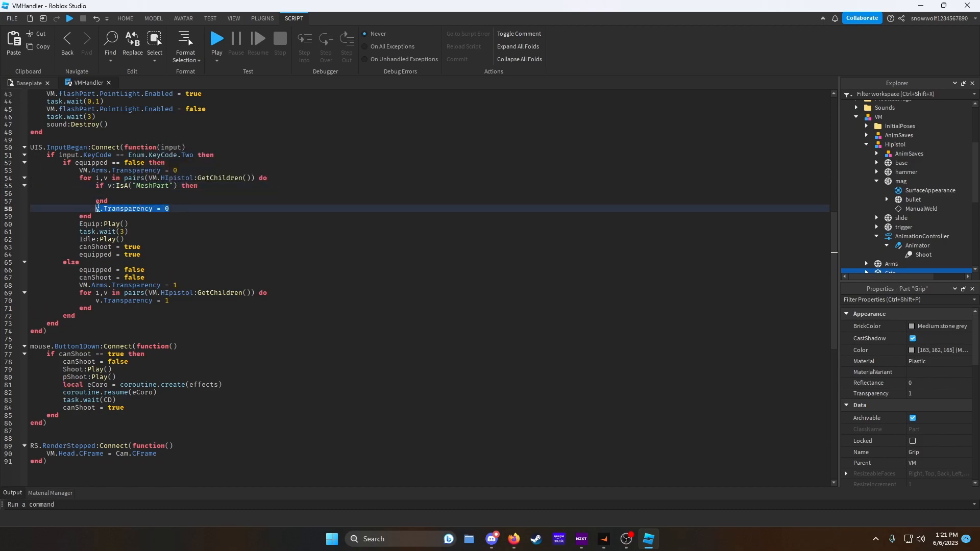
key("ctrl+x")
left_click(128, 193)
key("ctrl+v")
left_click(107, 209)
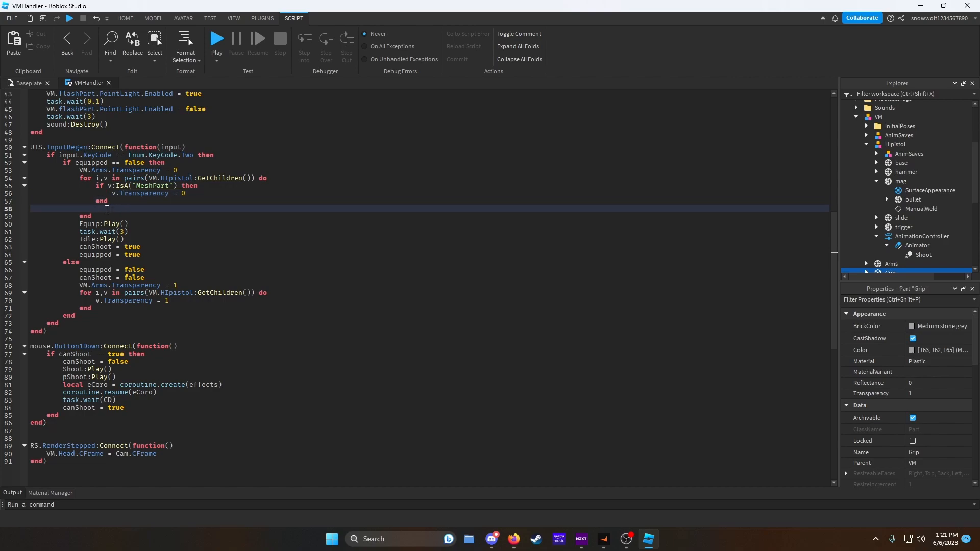
key("BackSpace")
key("BackSpace")
- In the unequip loop, wrap v.Transparency = 1 inside an if v:IsA("MeshPart") then … end check
left_click_drag(169, 293, 96, 293)
left_click(285, 284)
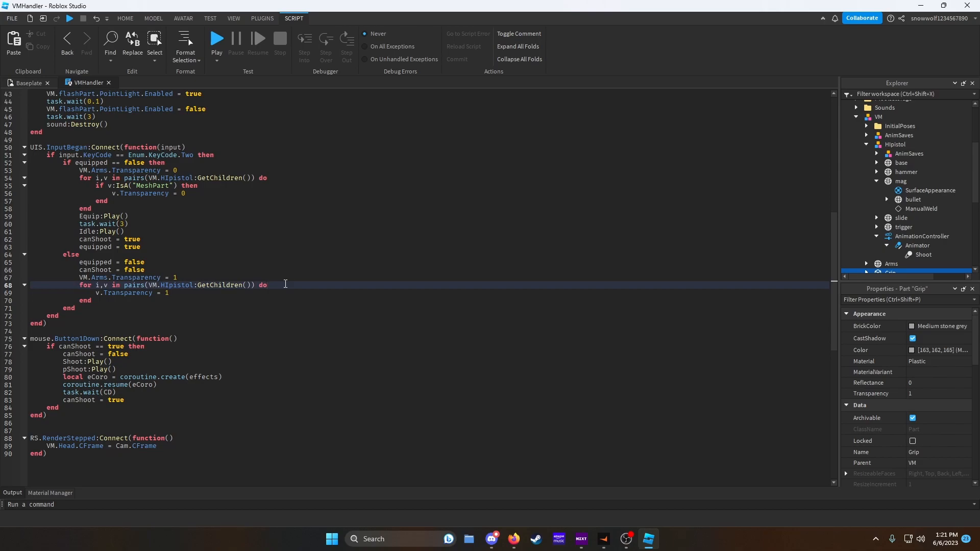
key("Return")
type("if v:IsA(\"Me")
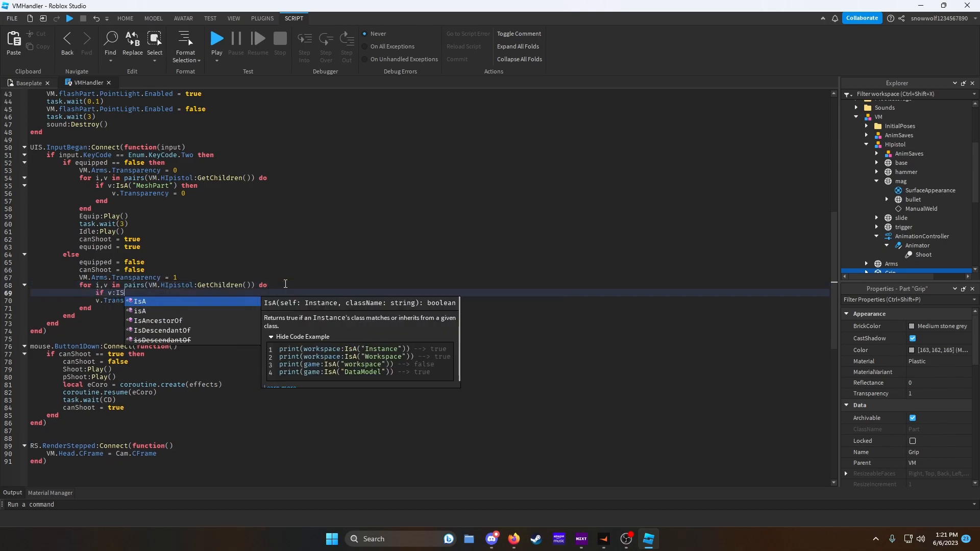
type("shPart")
key("End")
type("then")
key("Return")
left_click_drag(172, 314, 134, 303)
left_click(112, 315)
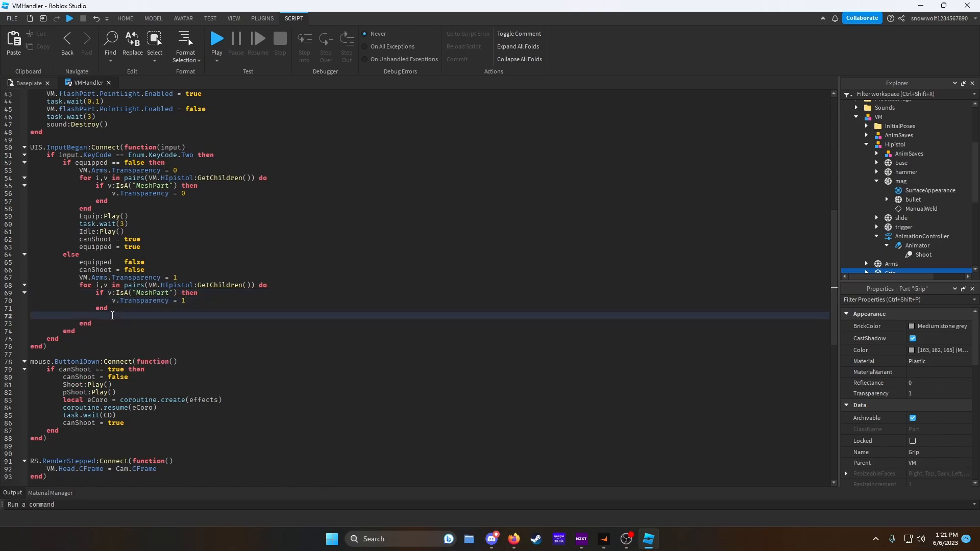
key("BackSpace")
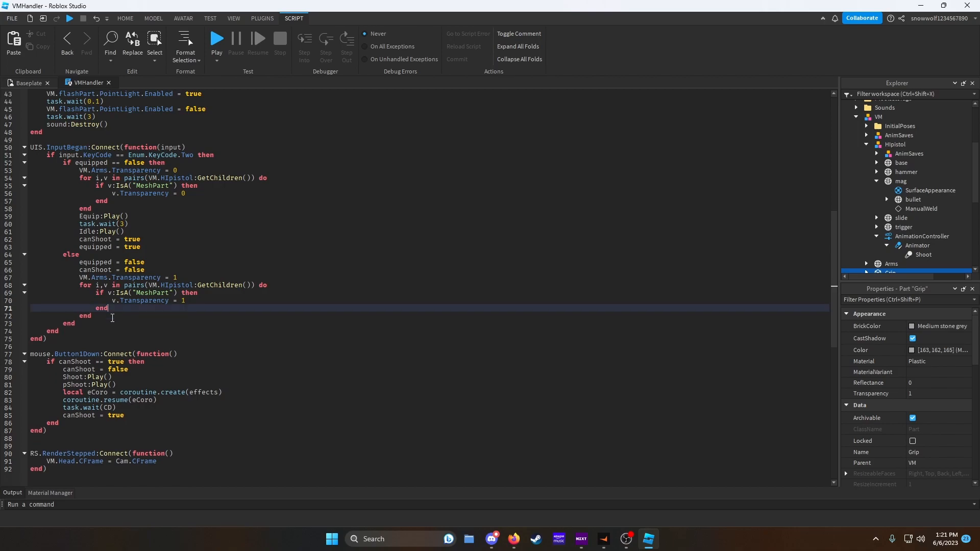
- Play-test the game in first person, equip the pistol and fire several shots
left_click(11, 83)
key("F5")
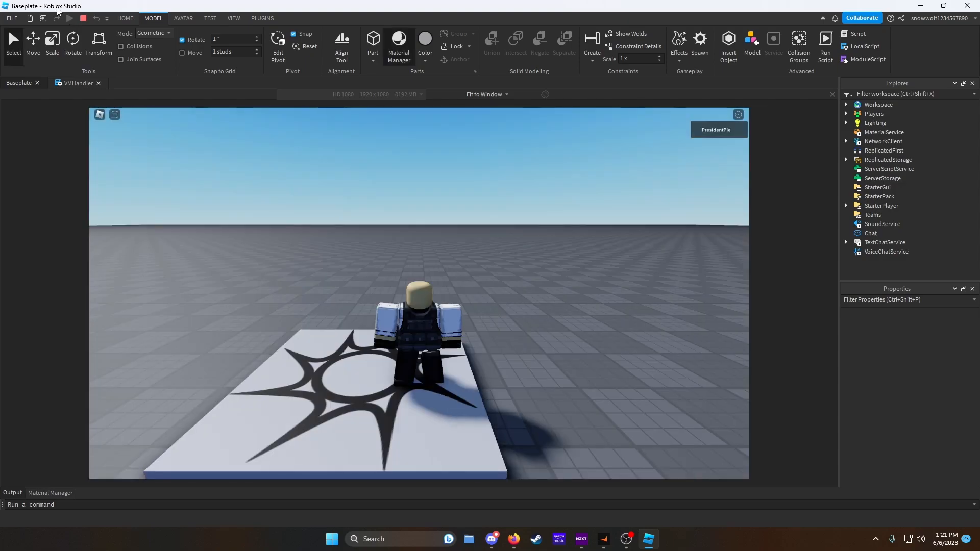
scroll(454, 164, "up", 5)
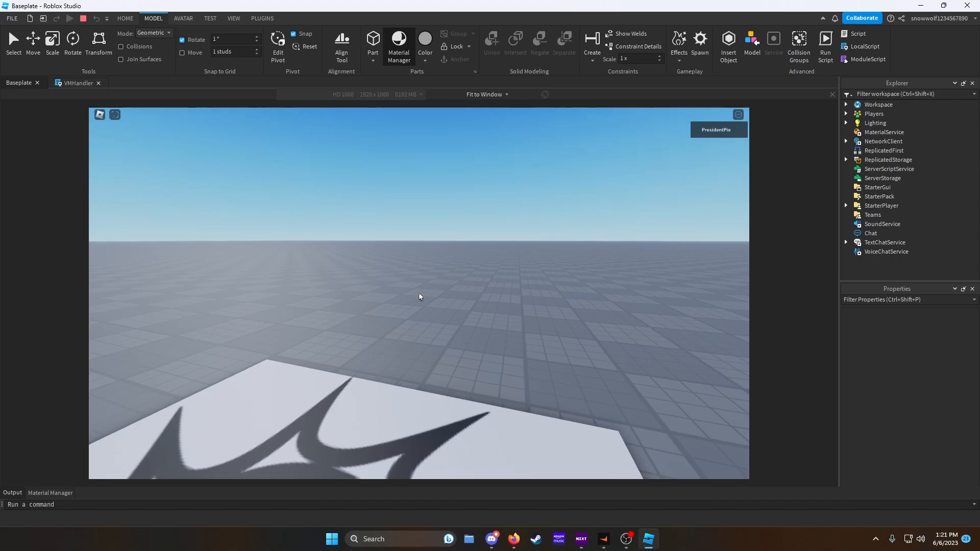
key("1")
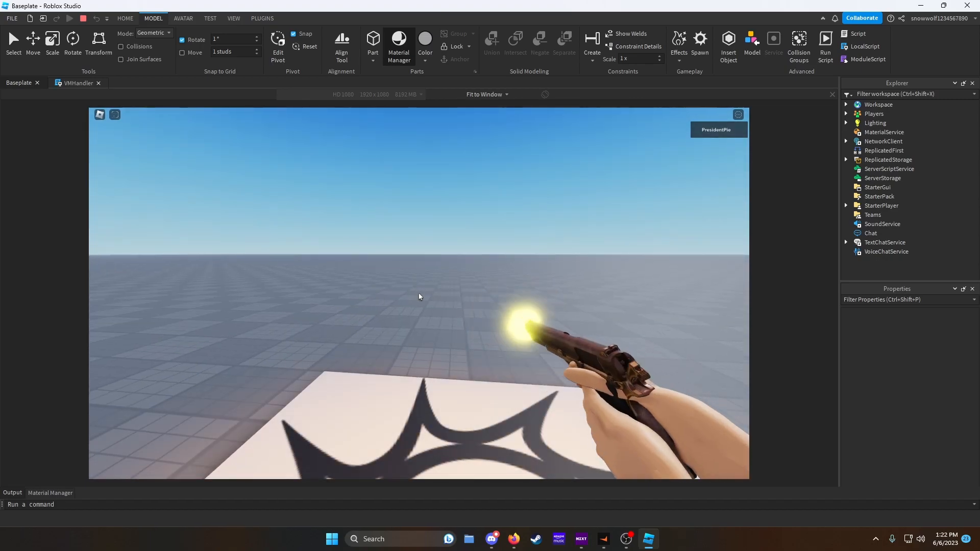
left_click(419, 293)
left_click(419, 293)
left_click(419, 293)
left_click(419, 293)
left_click(419, 293)
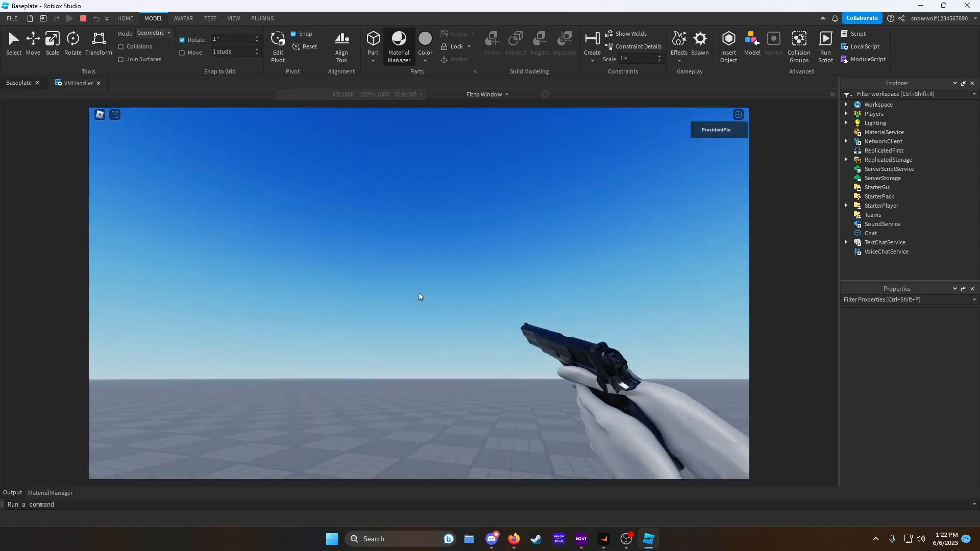
- Keep firing the pistol while looking around and zooming out to third person, then stop the play-test
left_click(420, 296)
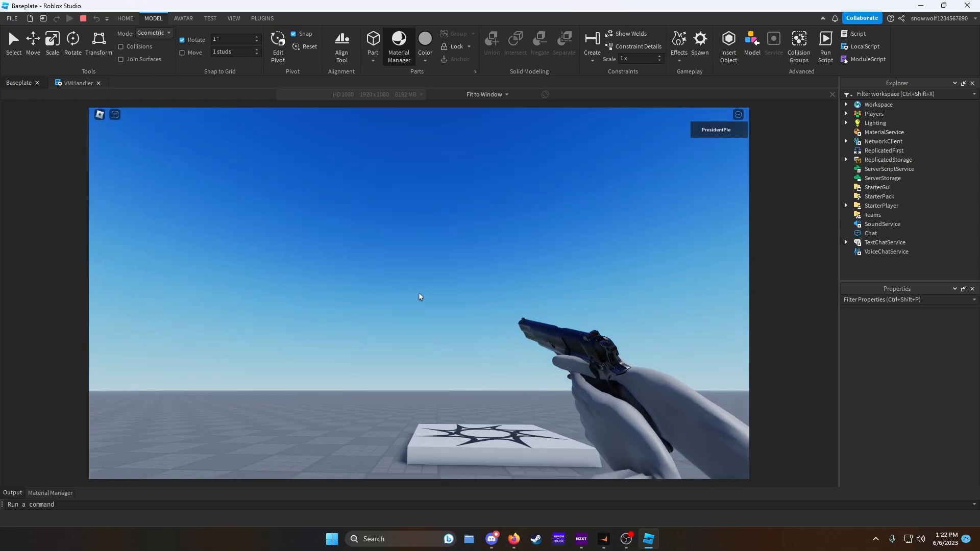
left_click(419, 296)
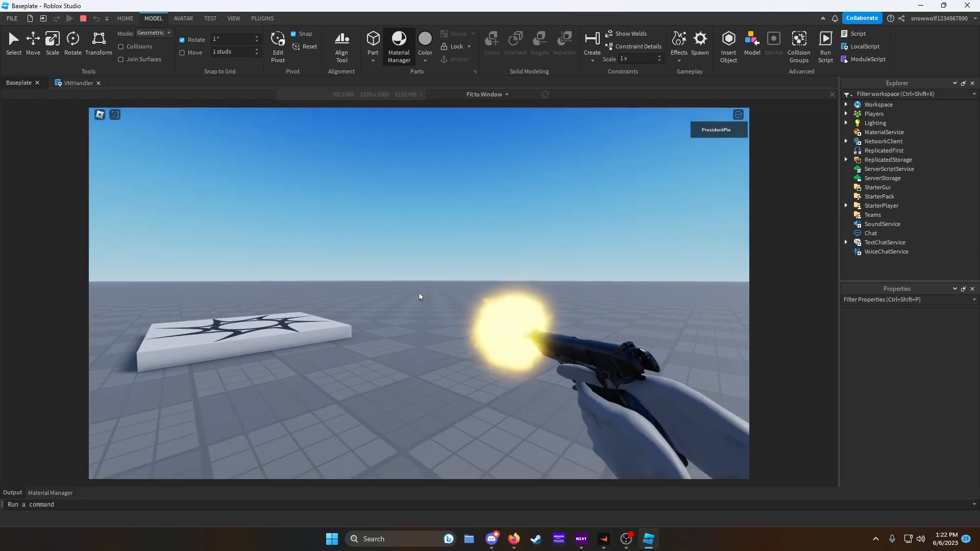
left_click(419, 296)
left_click(420, 297)
left_click(419, 297)
left_click(419, 297)
left_click(420, 297)
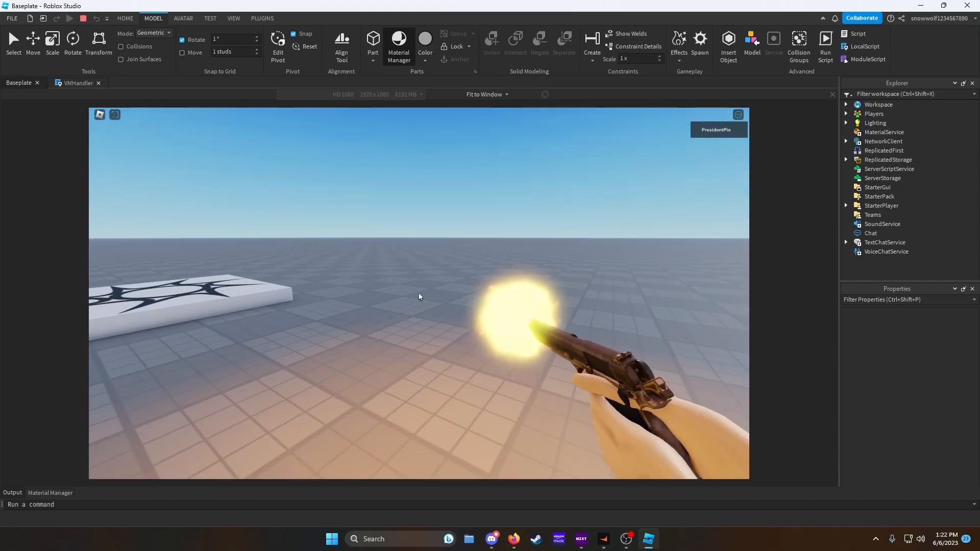
scroll(419, 296, "down", 4)
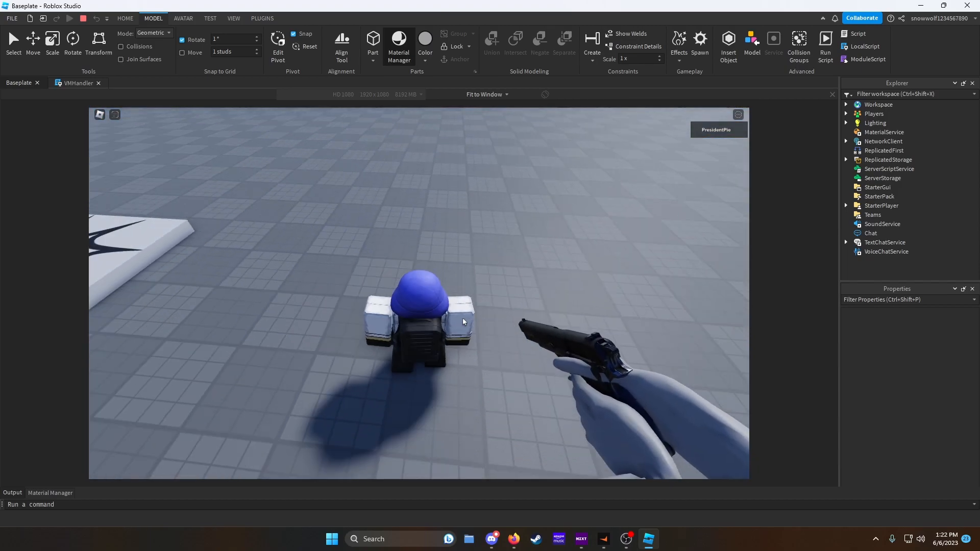
scroll(578, 387, "up", 3)
scroll(578, 387, "up", 3)
left_click(419, 296)
left_click(420, 297)
left_click(420, 297)
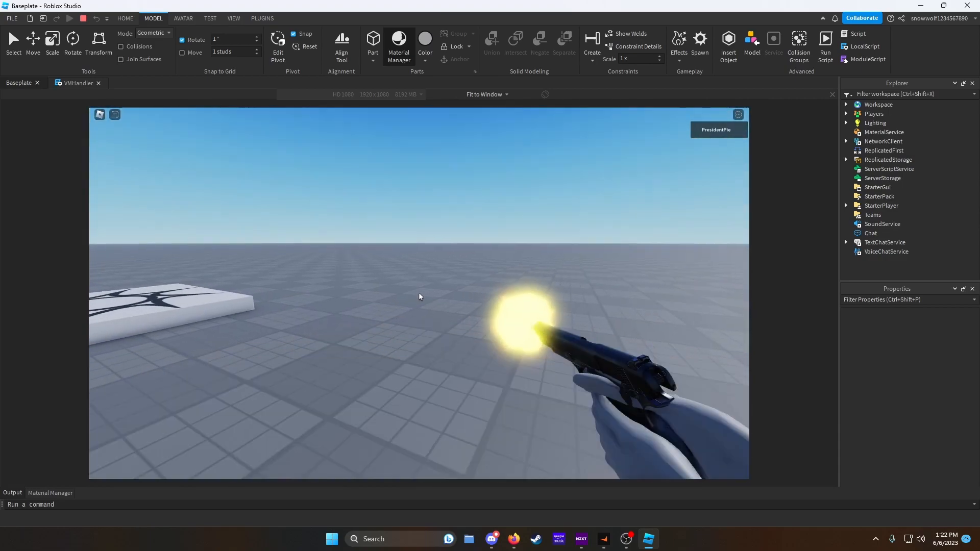
left_click(421, 295)
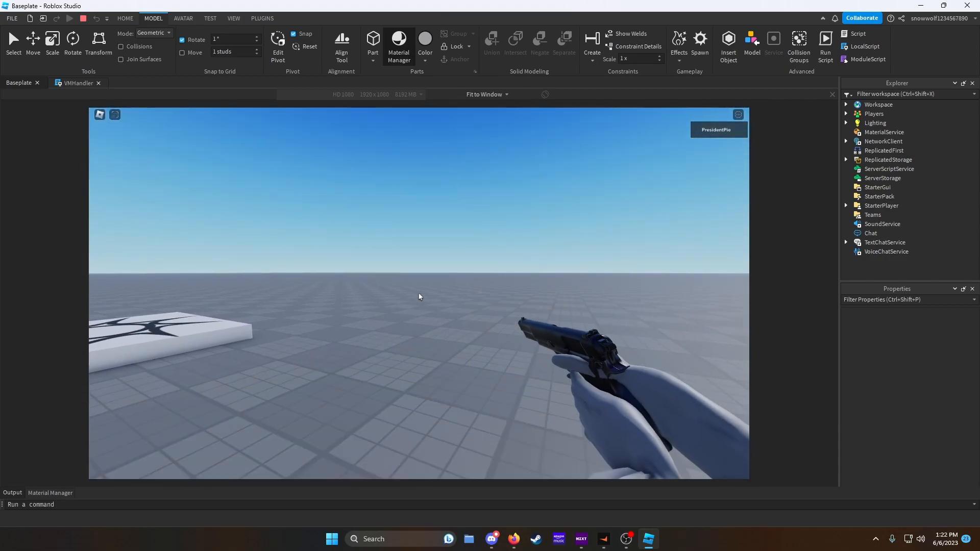
key("super")
left_click(85, 18)
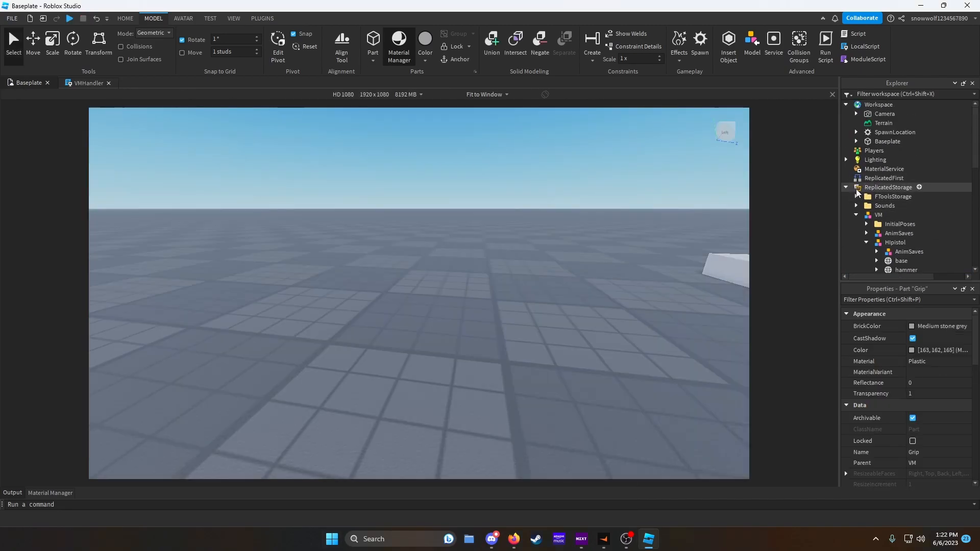
- Move the VM model into Workspace and select its Head and Arms parts in the viewport
left_click_drag(873, 214, 877, 105)
left_click(856, 141)
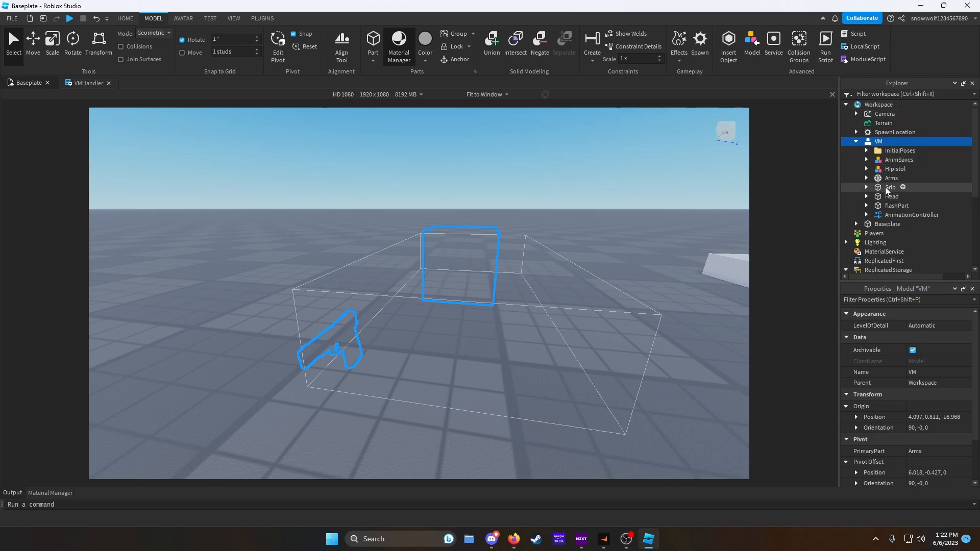
left_click(851, 197)
key("f")
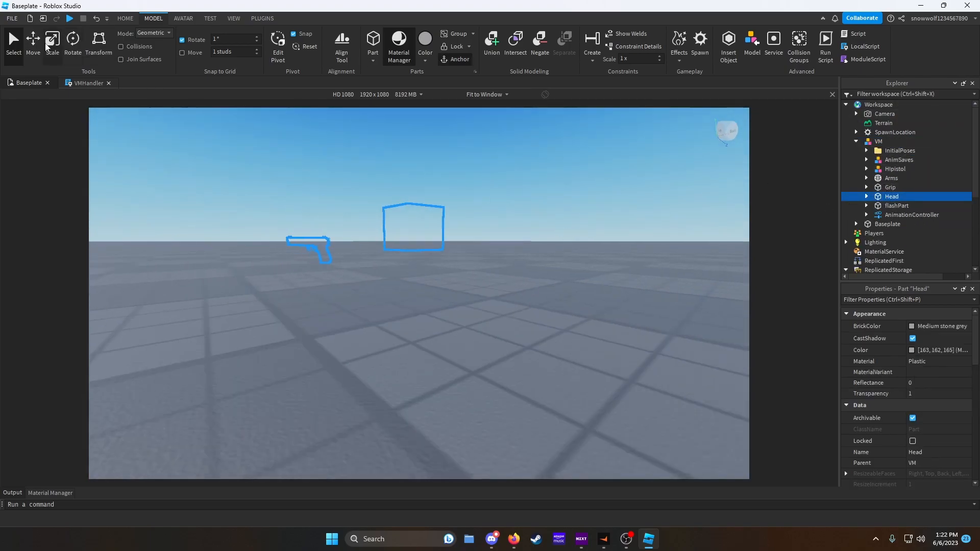
left_click(33, 41)
left_click_drag(420, 176, 415, 182)
right_click_drag(414, 182, 433, 177)
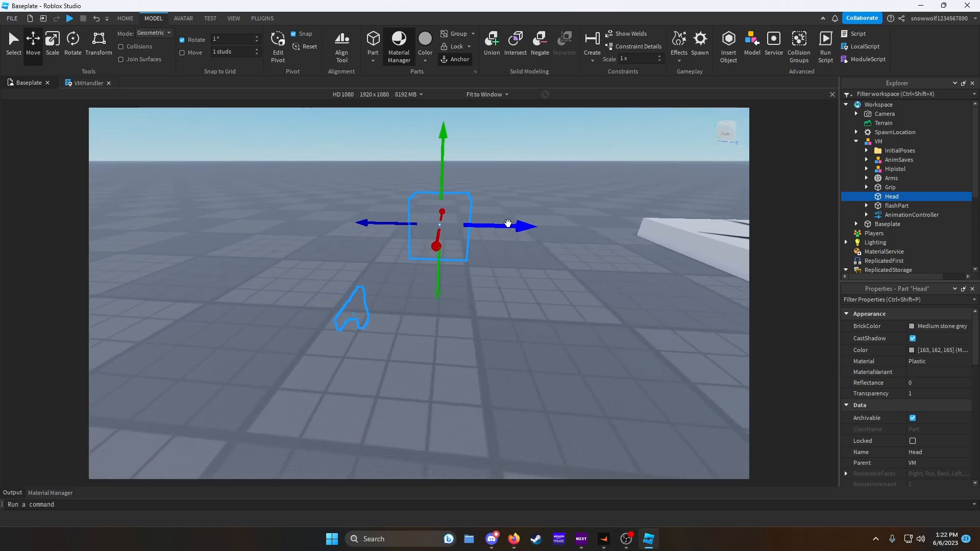
left_click_drag(508, 224, 504, 223)
left_click(890, 178, "ctrl")
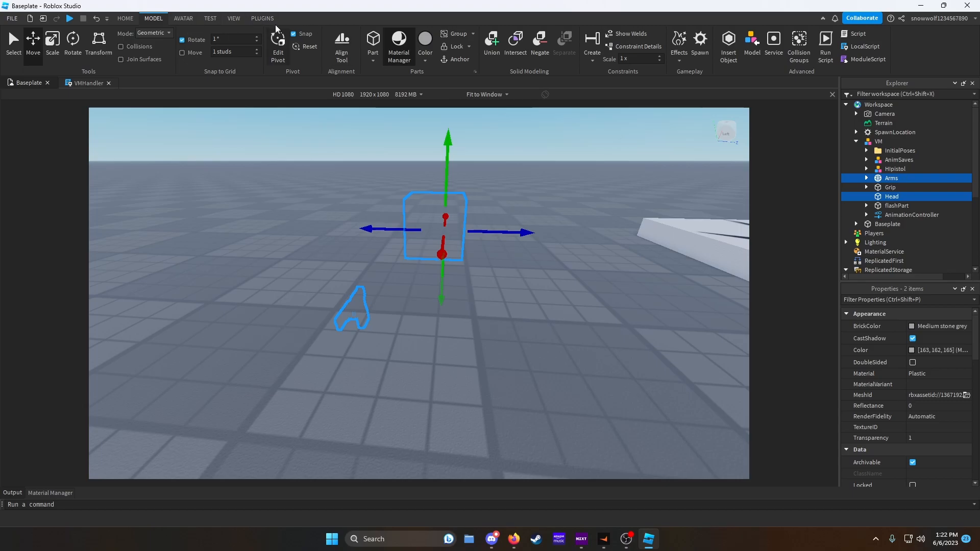
- Weld the selected Head and Arms with the Welding plugin and move the VM model back into ReplicatedStorage
left_click(263, 18)
left_click(397, 51)
left_click(421, 97)
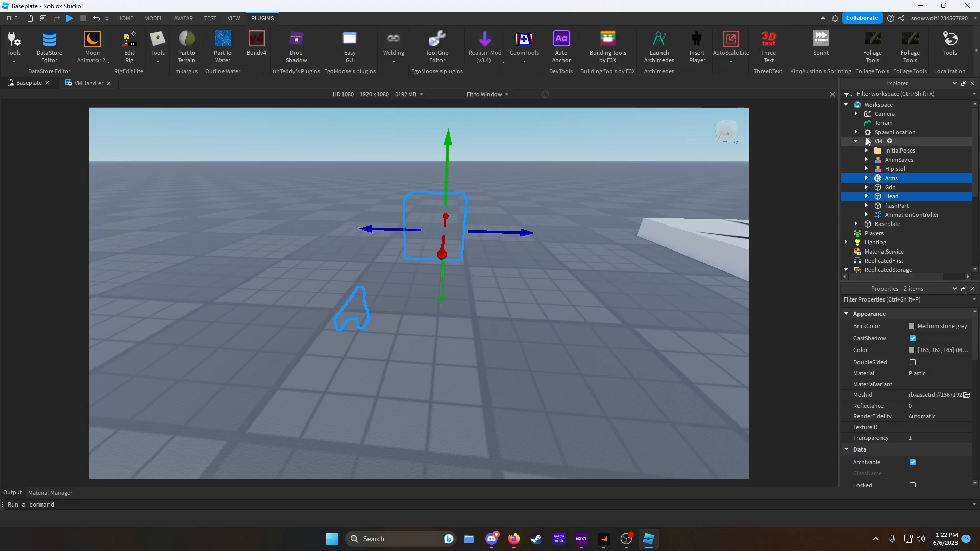
left_click(856, 141)
left_click_drag(879, 142, 890, 196)
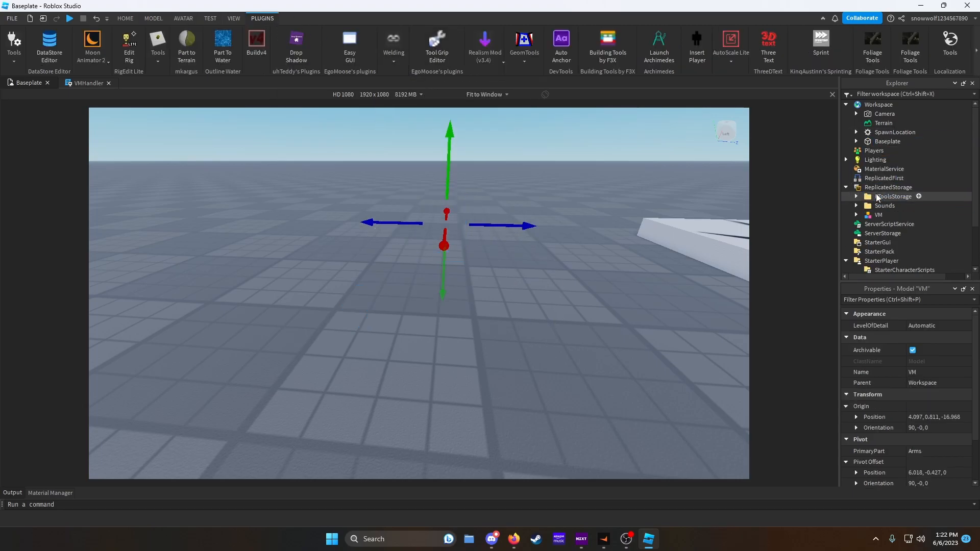
- Play-test again in first person and fire the pistol several times
left_click(69, 18)
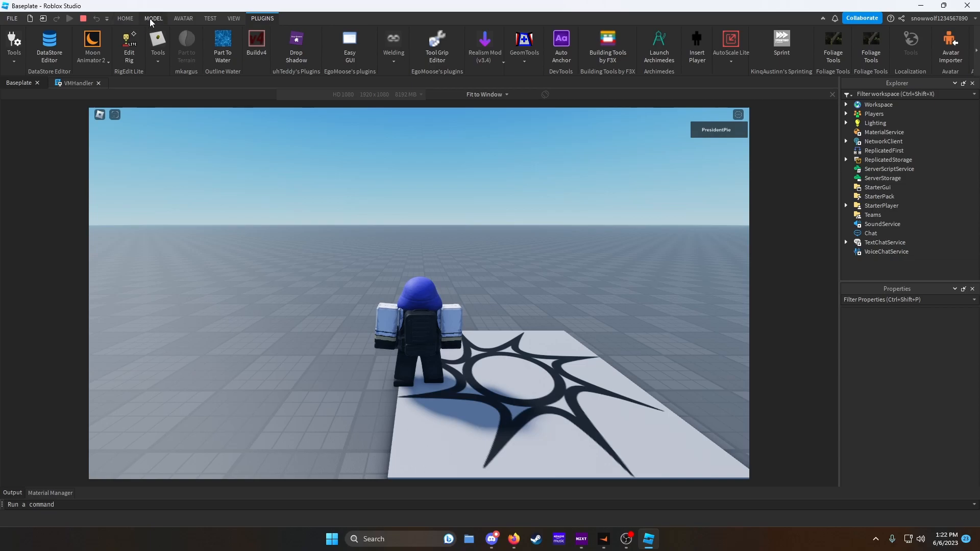
scroll(398, 175, "up", 8)
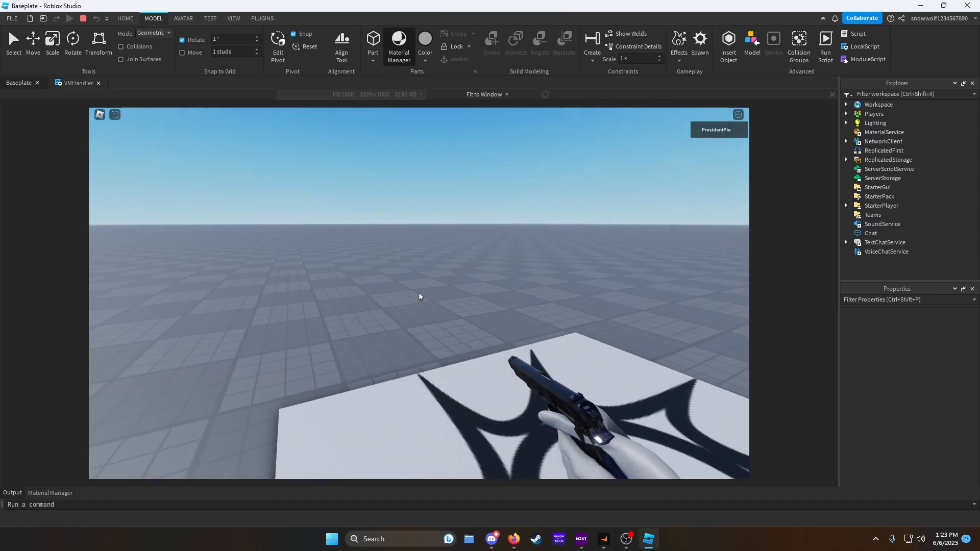
left_click(419, 296)
left_click(419, 296)
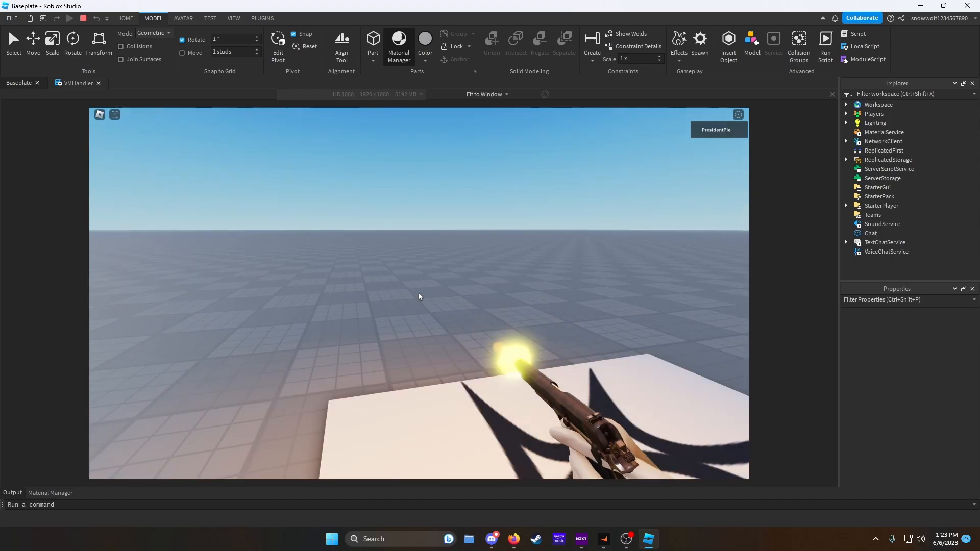
left_click(420, 297)
left_click(419, 296)
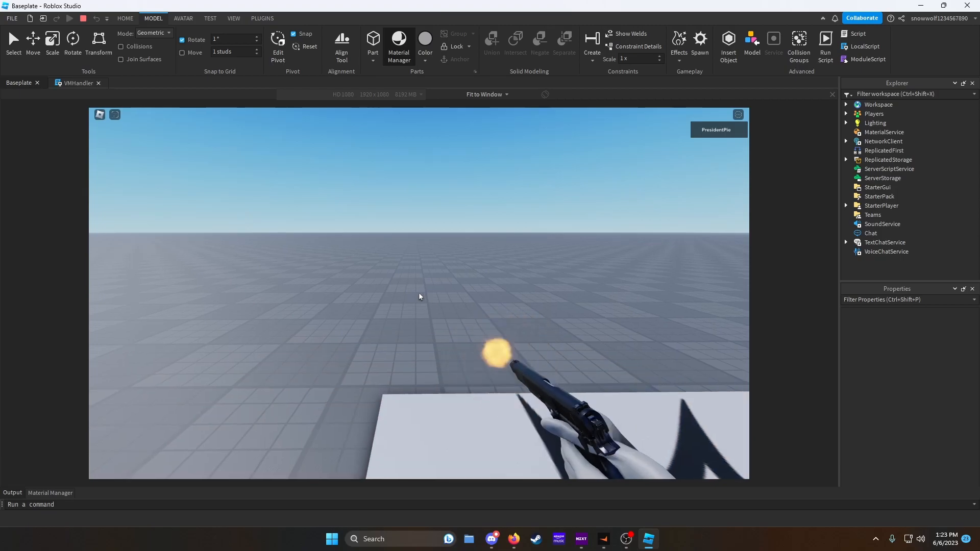
- Fire the pistol repeatedly while aiming around, zoom out to third person, and stop the play-test
left_click(419, 297)
left_click(419, 296)
left_click(419, 296)
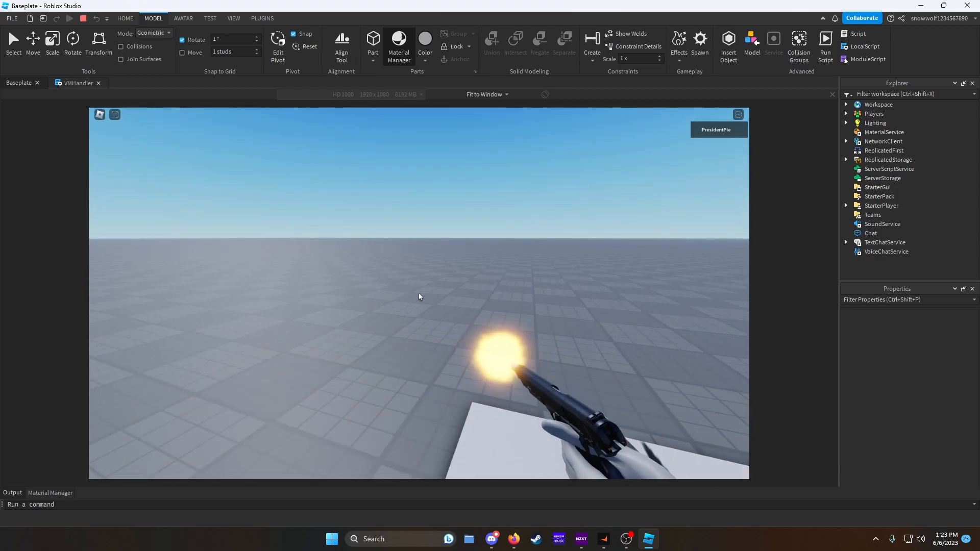
left_click(419, 296)
left_click(420, 297)
left_click(419, 297)
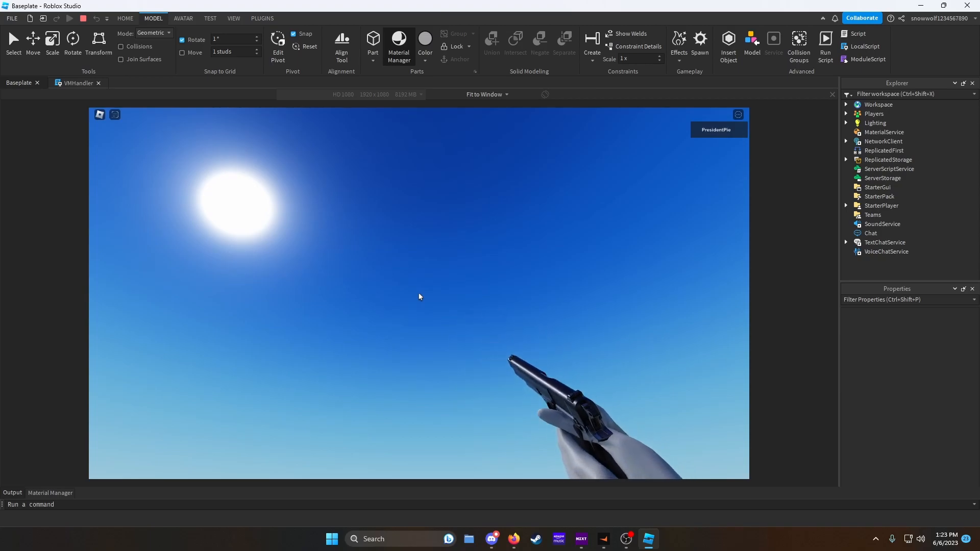
left_click(420, 297)
left_click(419, 297)
left_click(419, 296)
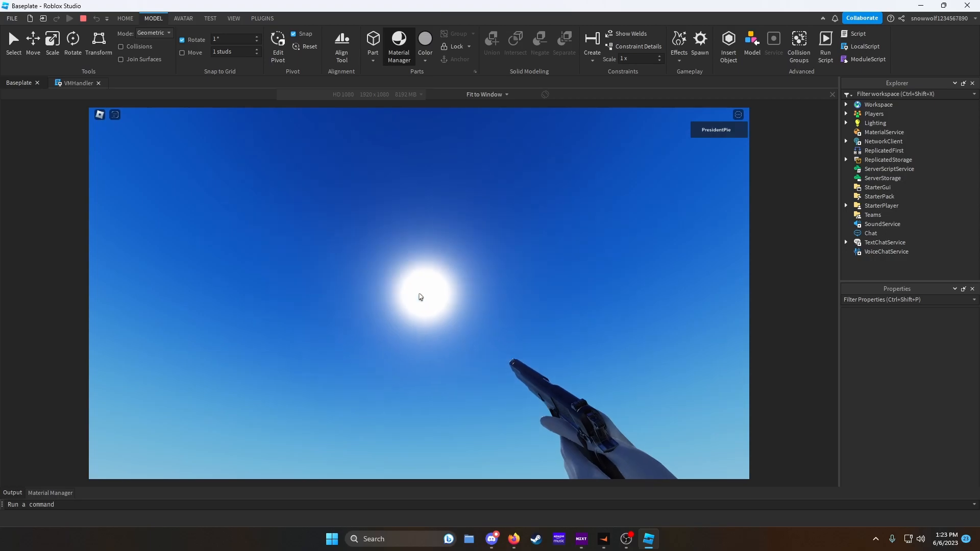
left_click(420, 296)
left_click(419, 296)
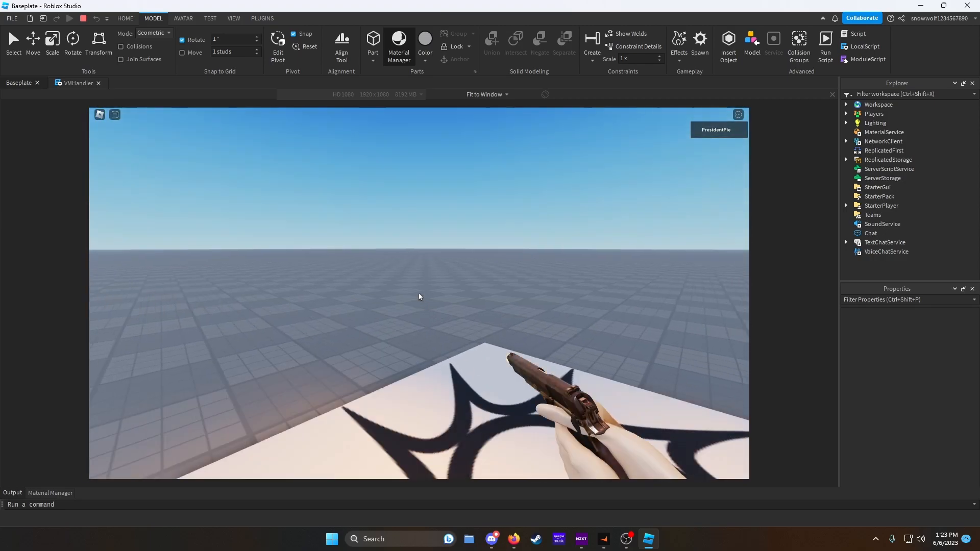
left_click(419, 297)
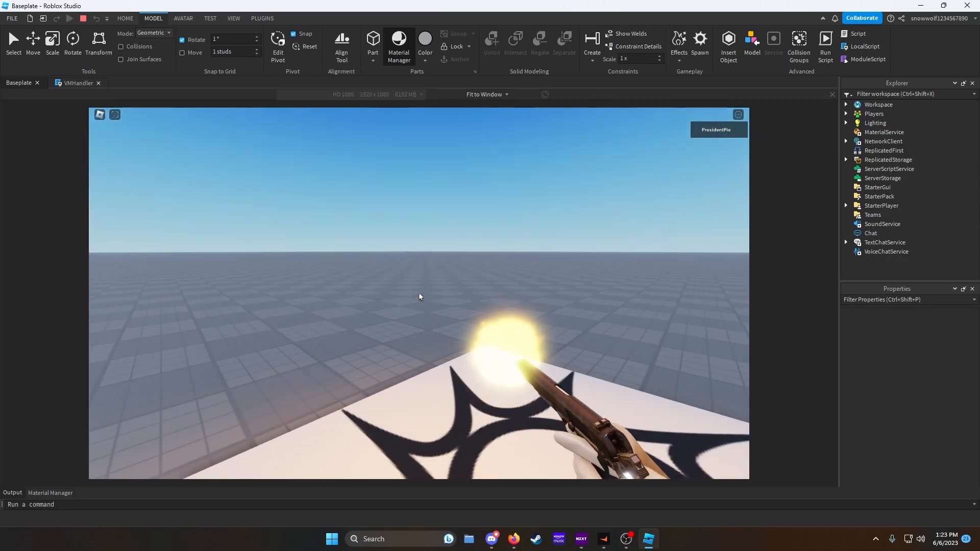
scroll(419, 297, "down", 5)
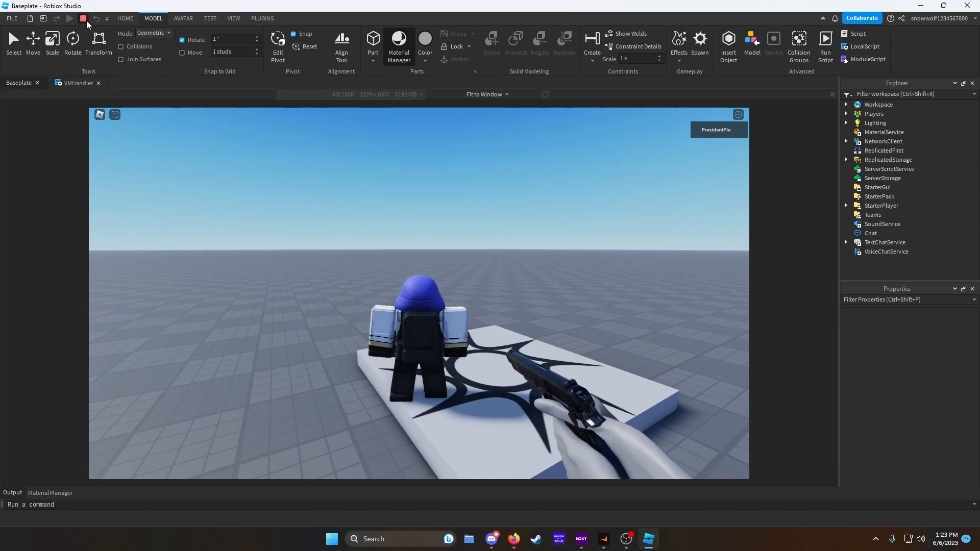
key("shift+F5")
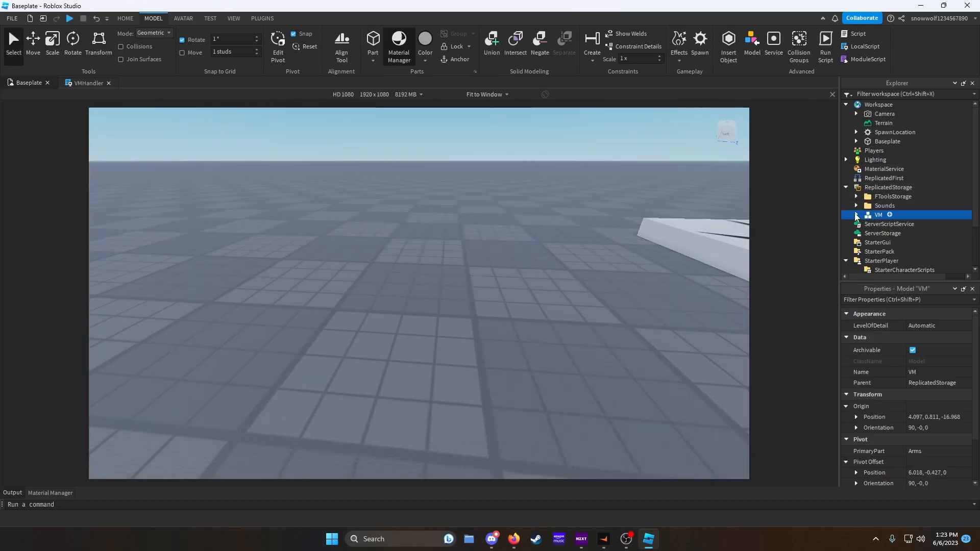
- In the VMHandler script, declare a local ammo variable set to 16 below the cooldown variable
left_click(85, 82)
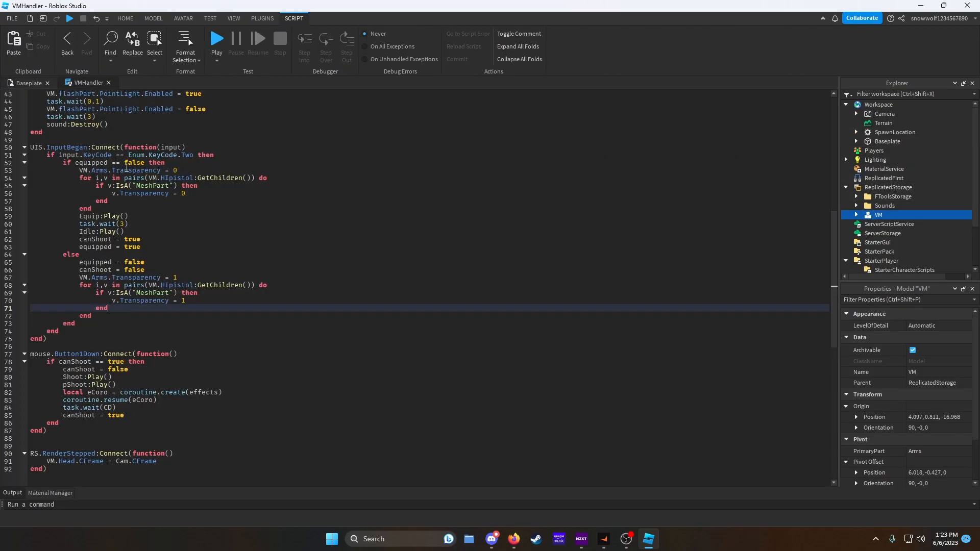
scroll(138, 173, "up", 7)
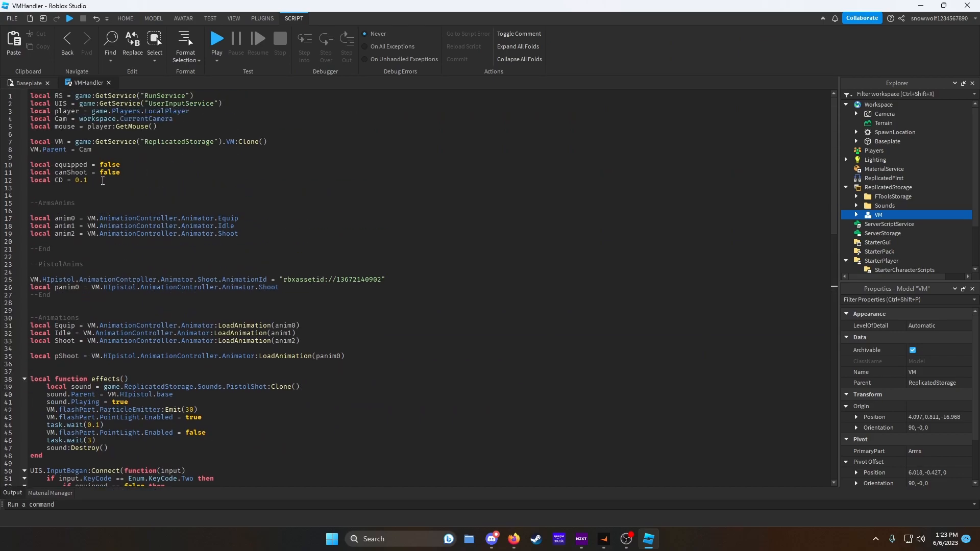
left_click(114, 184)
key("Return")
type("local")
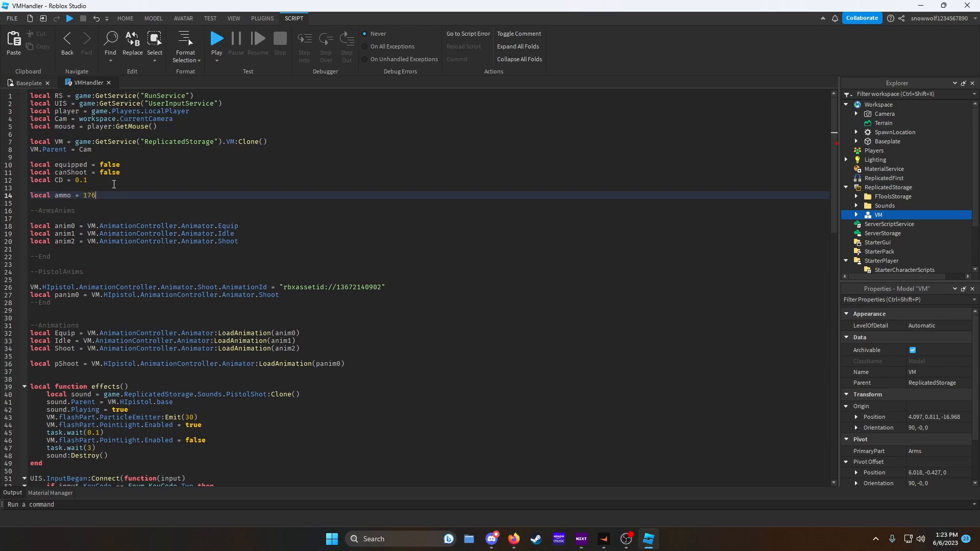
type(" ammo = 16")
key("Return")
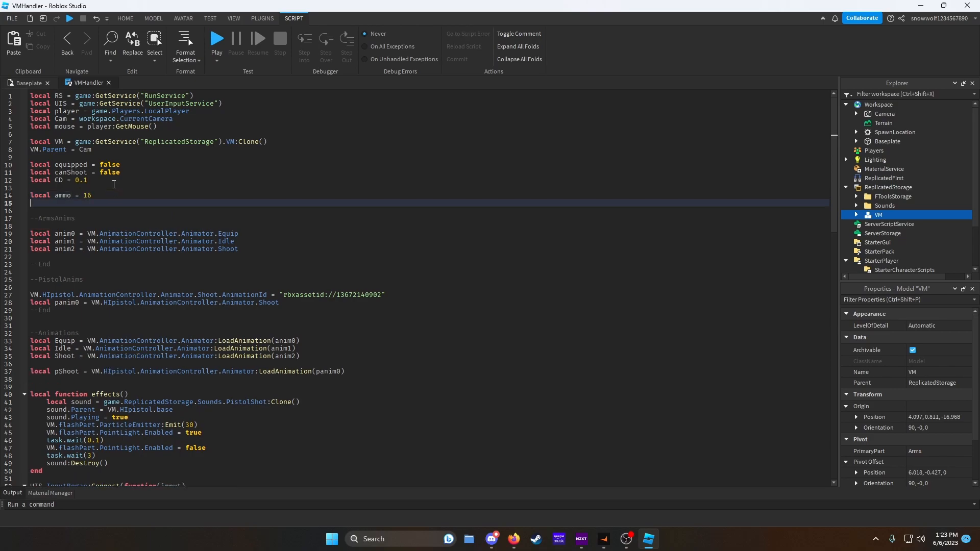
type("local")
key("BackSpace")
key("BackSpace")
key("BackSpace")
key("BackSpace")
key("BackSpace")
key("BackSpace")
key("BackSpace")
- In the mouse click handler, add an if ammo >= 1 check that subtracts 1 from ammo
scroll(142, 191, "down", 9)
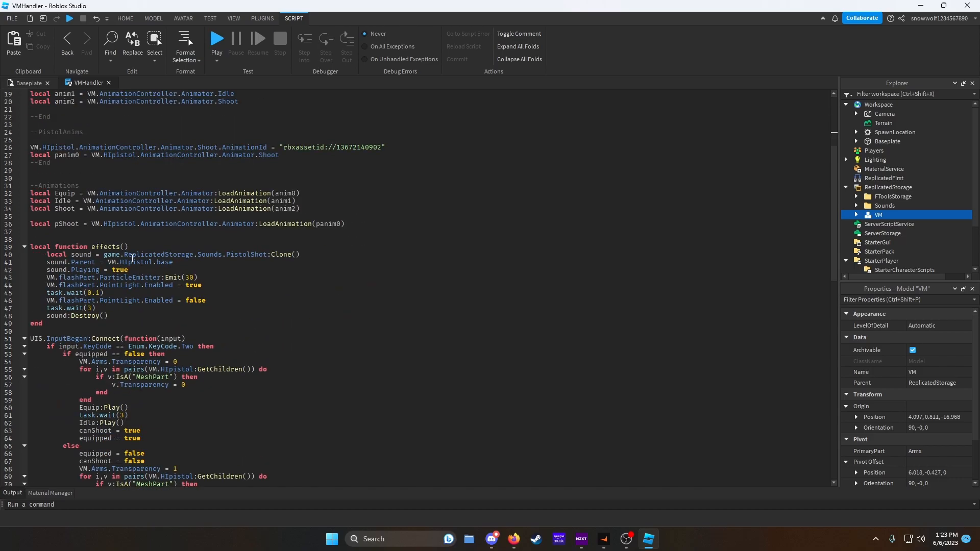
scroll(132, 258, "down", 4)
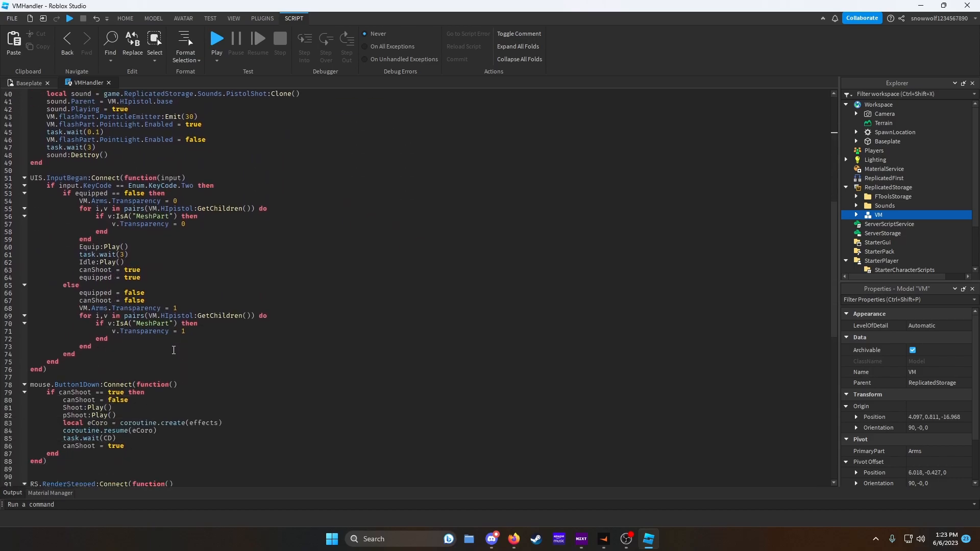
left_click(148, 391)
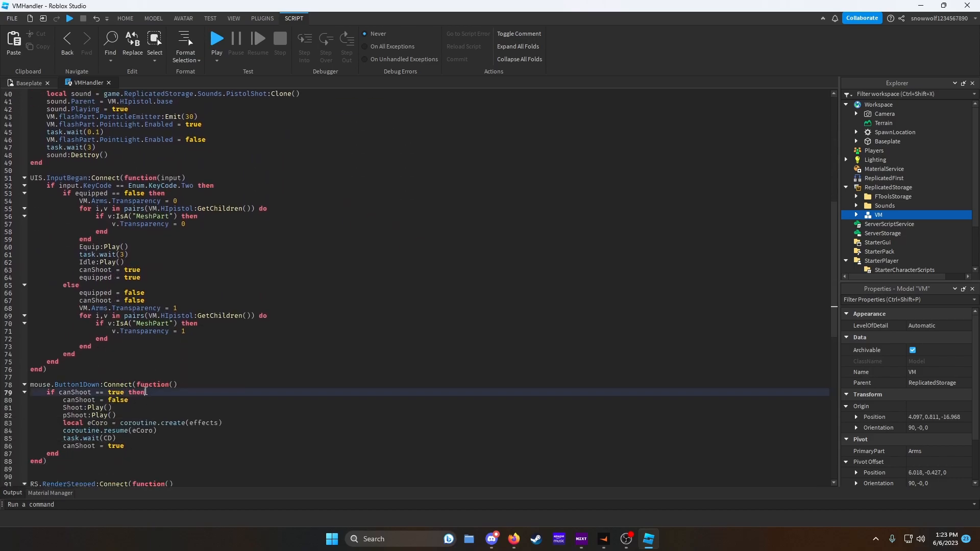
key("Return")
type("if ammo")
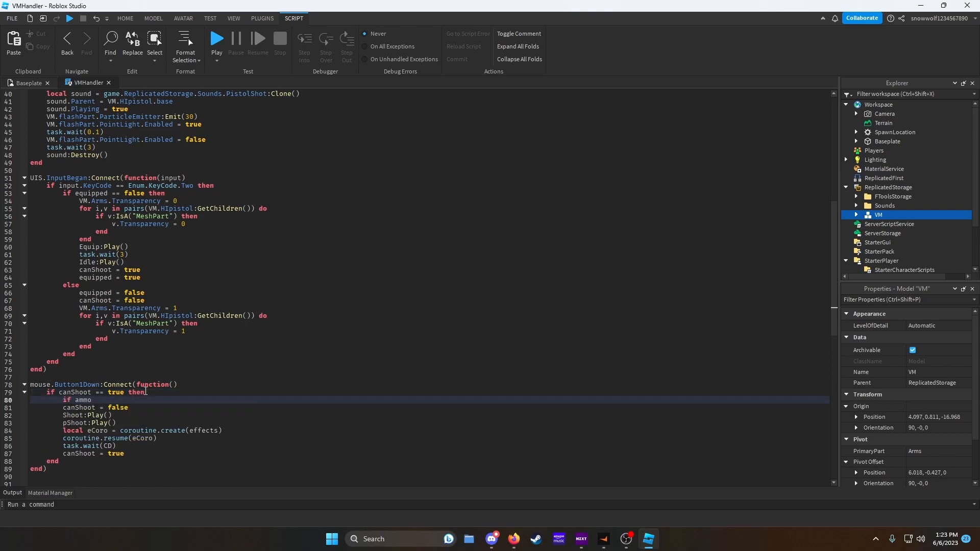
type(" >= 1 then")
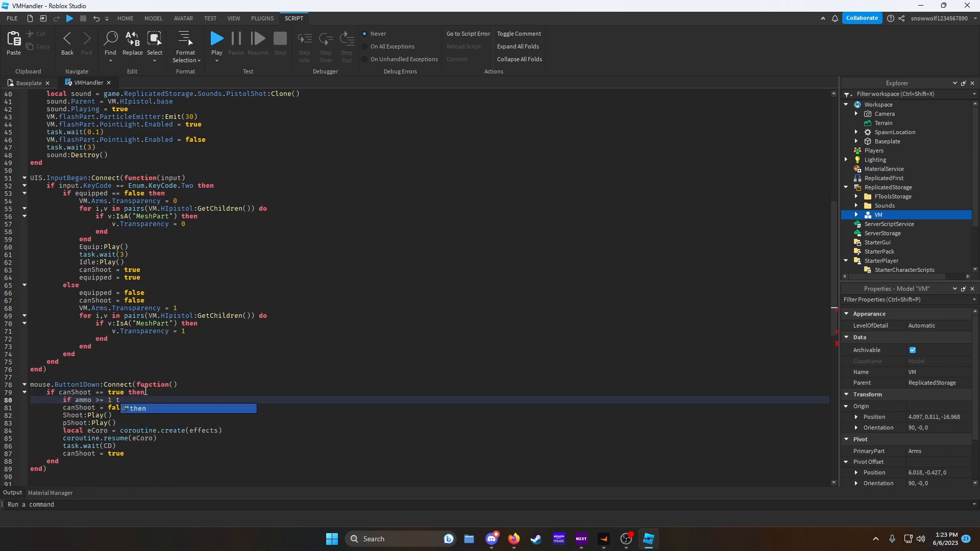
key("Return")
type("ammo ")
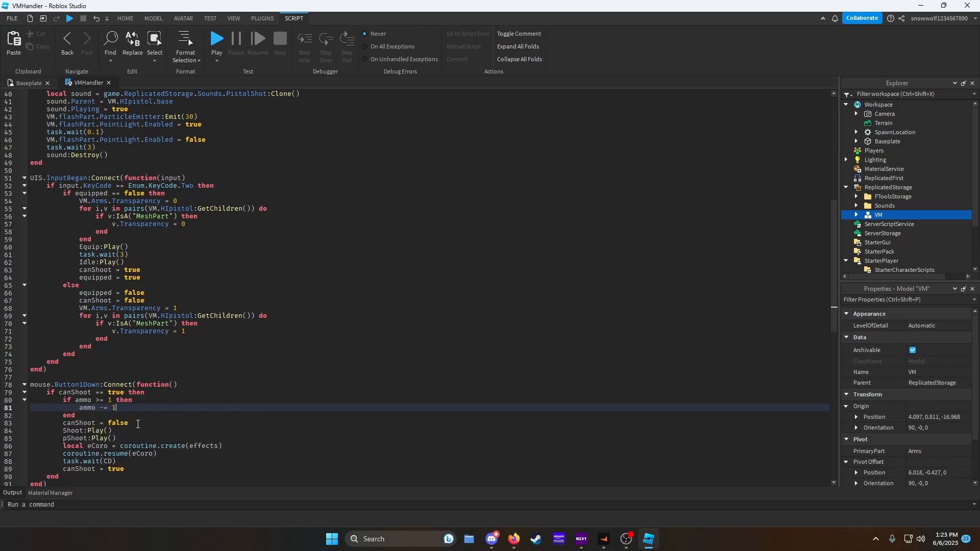
type("-= 1")
key("Return")
- Move the remaining shooting code inside the ammo check and fix the indentation and end lines
scroll(140, 417, "down", 2)
left_click_drag(128, 431, 96, 367)
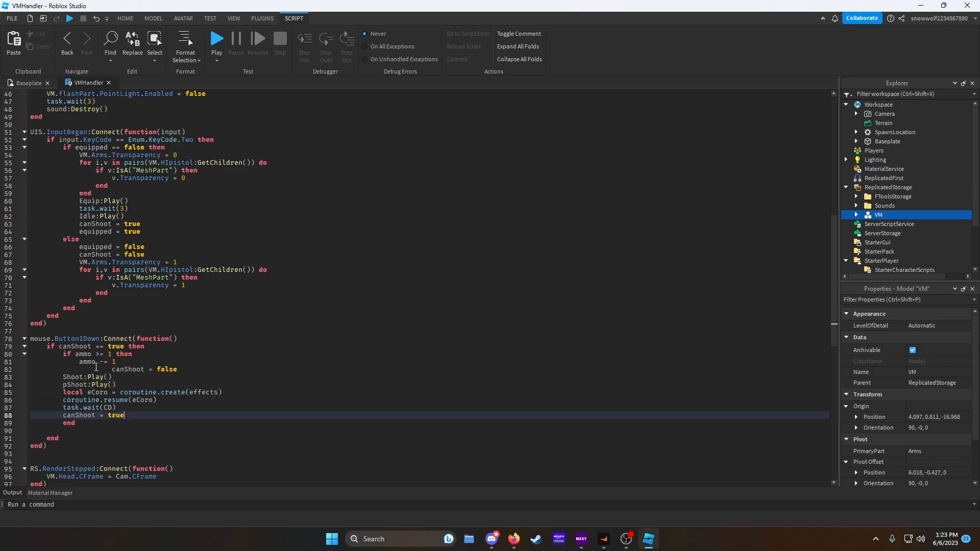
left_click(64, 378)
key("Tab")
left_click(62, 385)
key("Tab")
left_click(62, 393)
key("Tab")
left_click(63, 400)
key("Tab")
left_click(63, 414)
key("Tab")
left_click(55, 430)
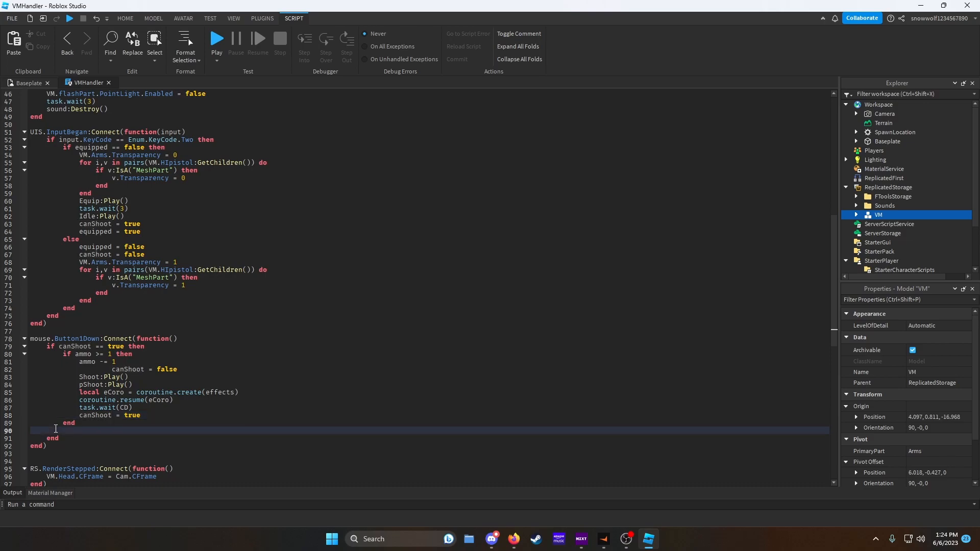
key("BackSpace")
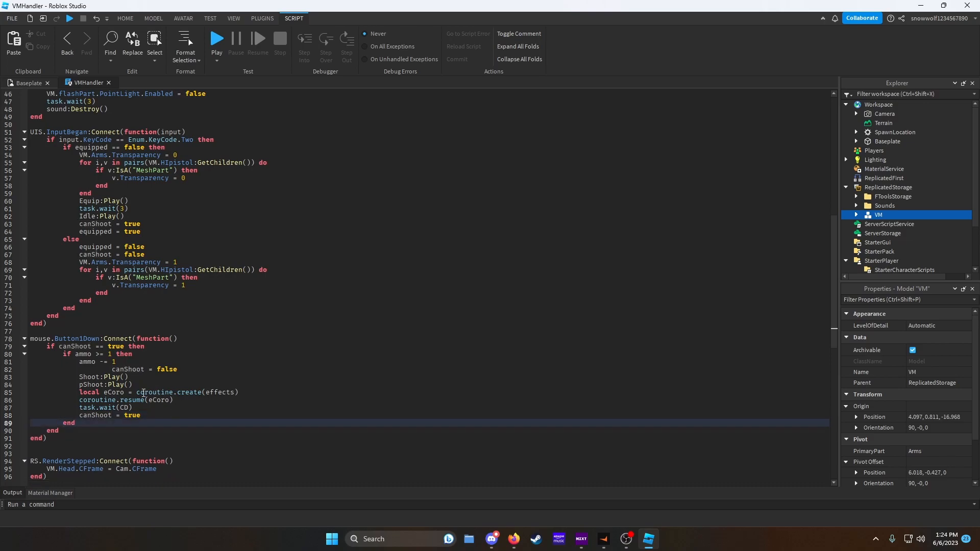
left_click(111, 368)
key("BackSpace")
key("BackSpace")
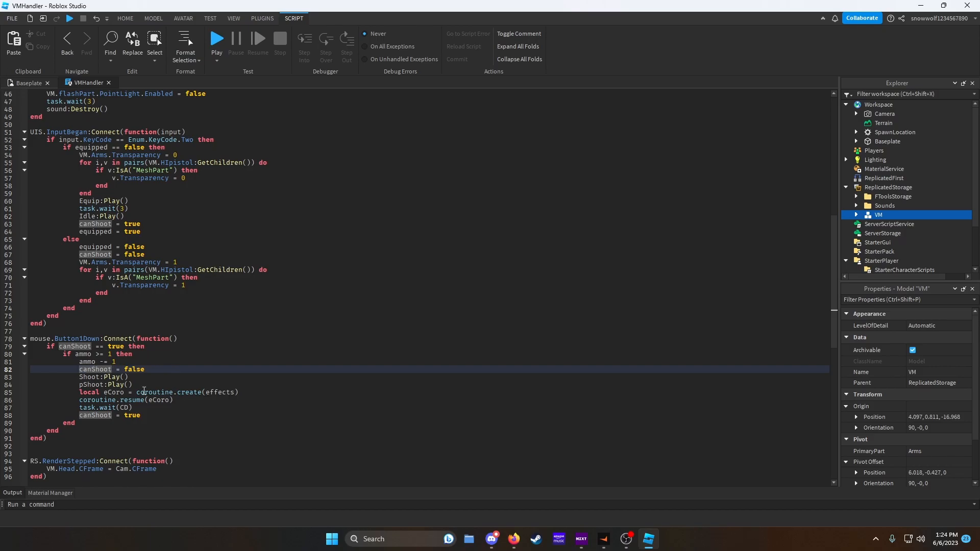
left_click(152, 414)
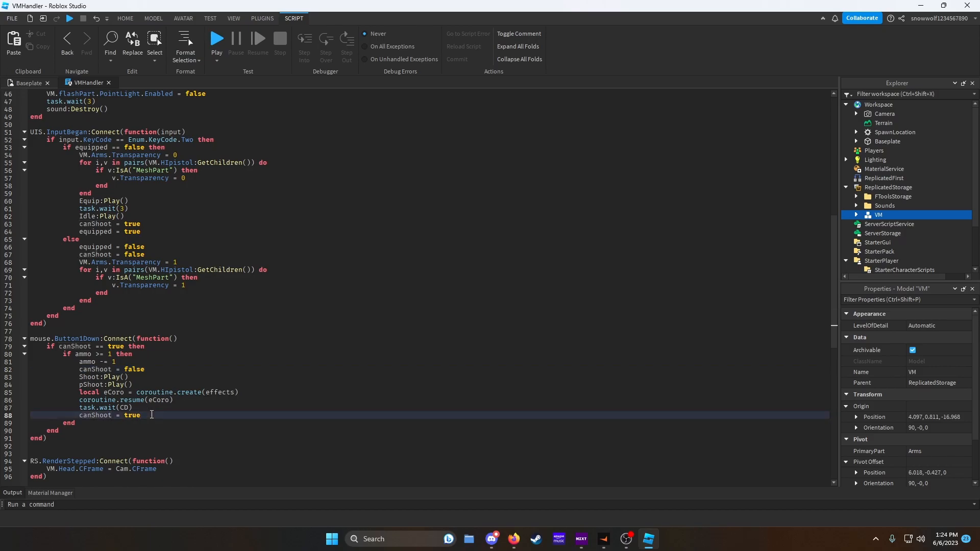
key("Return")
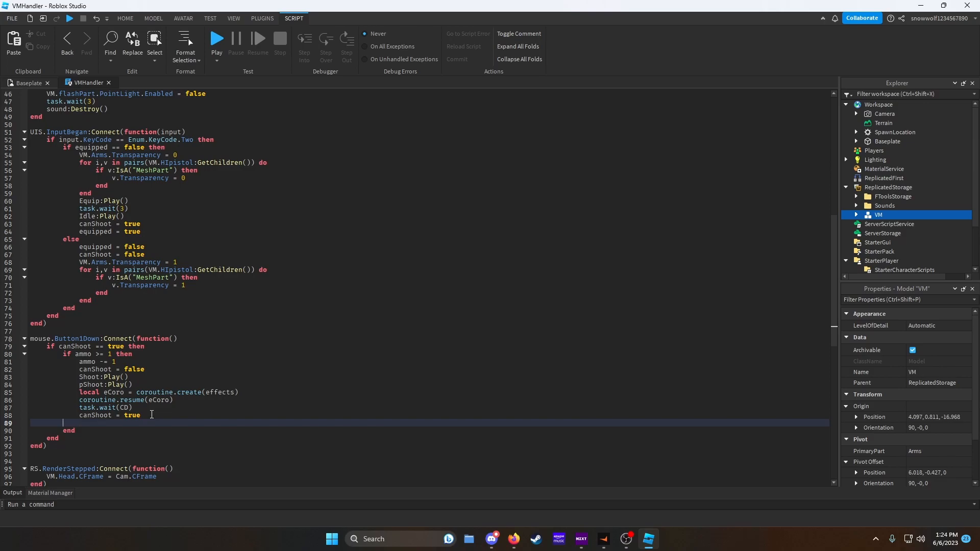
key("BackSpace")
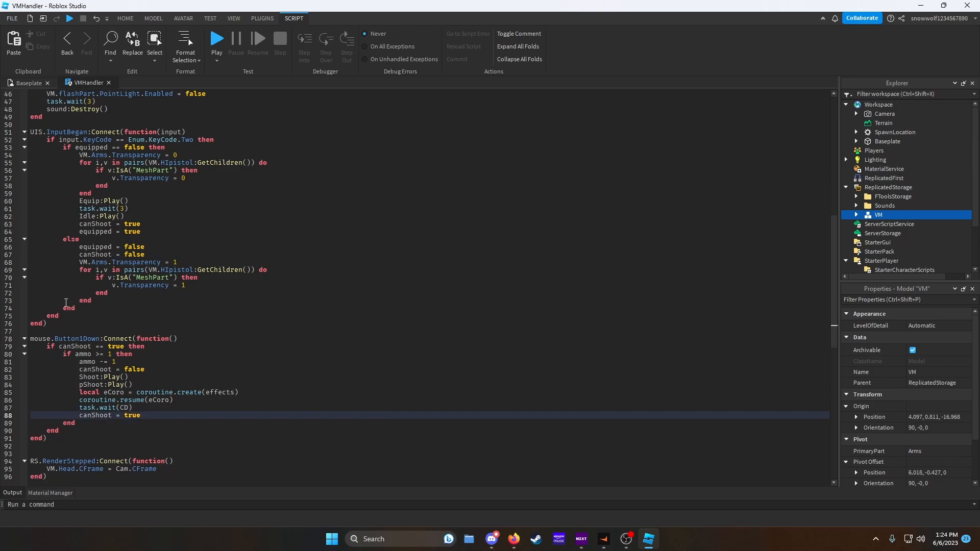
- In the input handler, add an Enum.KeyCode.R check that resets ammo to 16
left_click(68, 316)
key("Return")
type("if Instance")
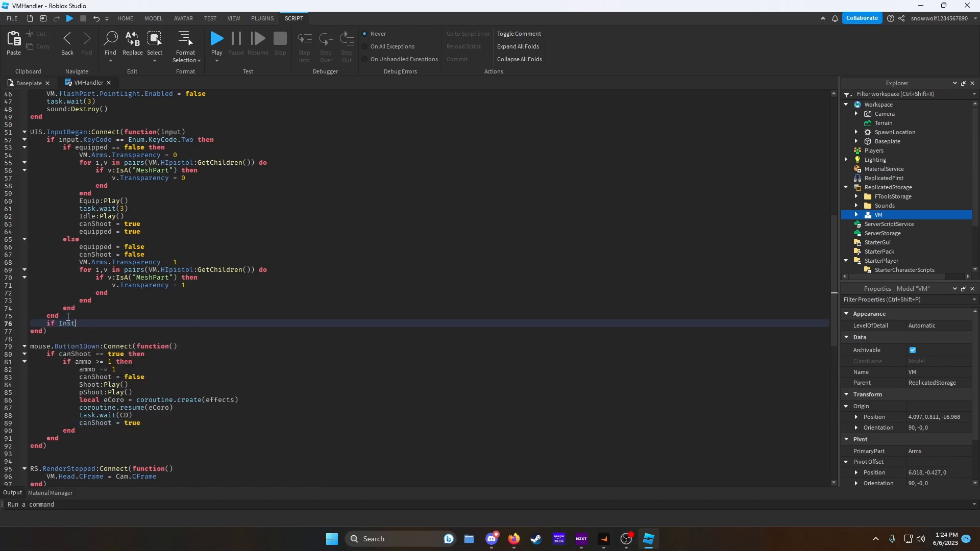
key("BackSpace")
type("input.")
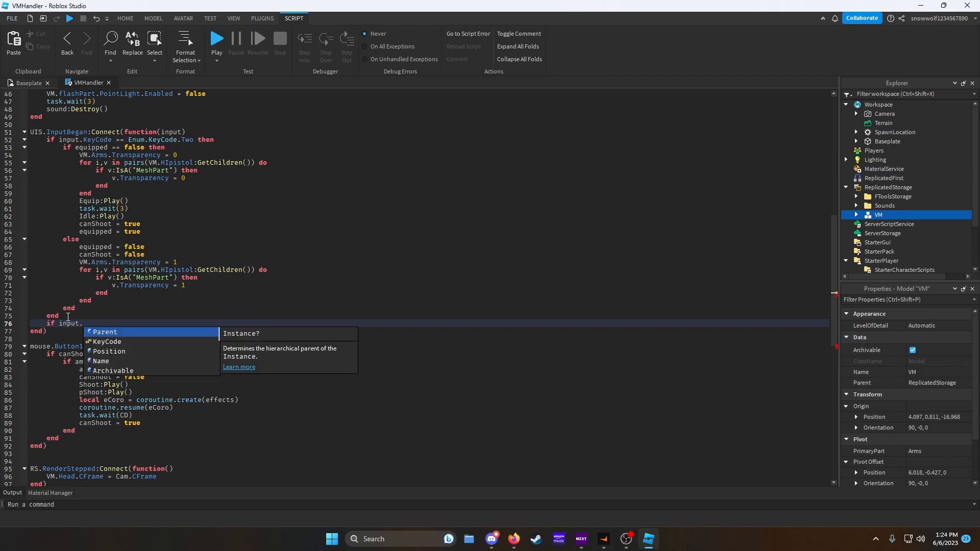
type("KeyCode == Enum.KeyCode")
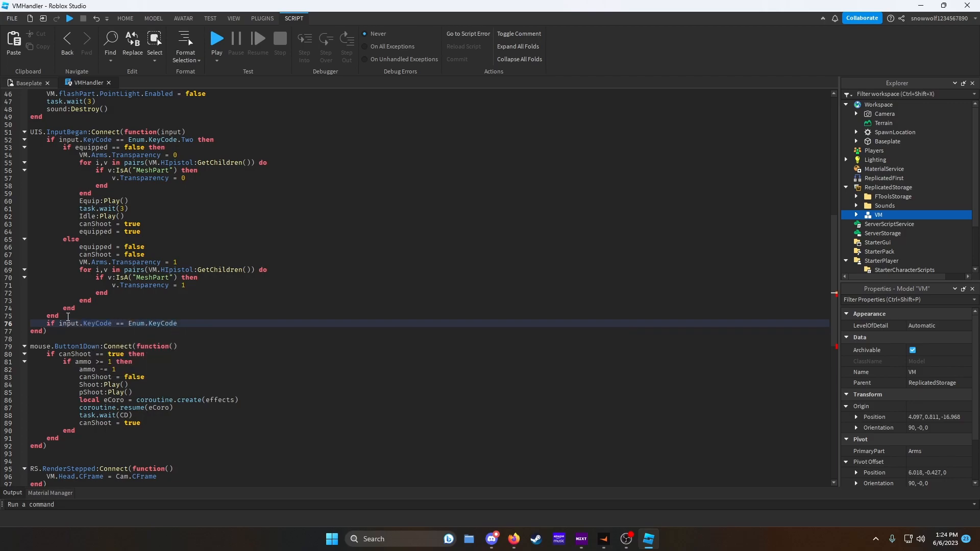
type(".R then")
key("Return")
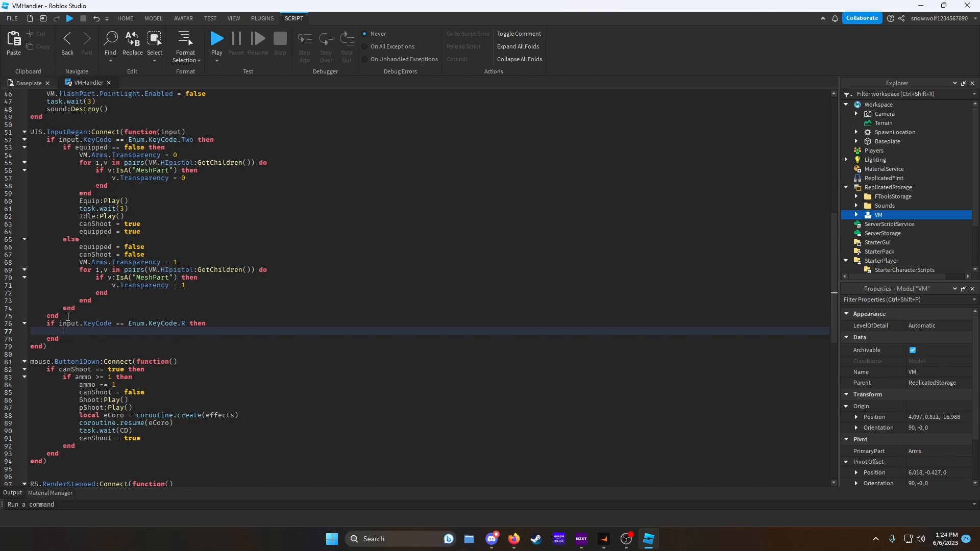
type("a")
key("BackSpace")
type("a")
key("Tab")
key("BackSpace")
key("BackSpace")
key("BackSpace")
key("BackSpace")
key("BackSpace")
key("BackSpace")
key("BackSpace")
key("BackSpace")
left_click(211, 322)
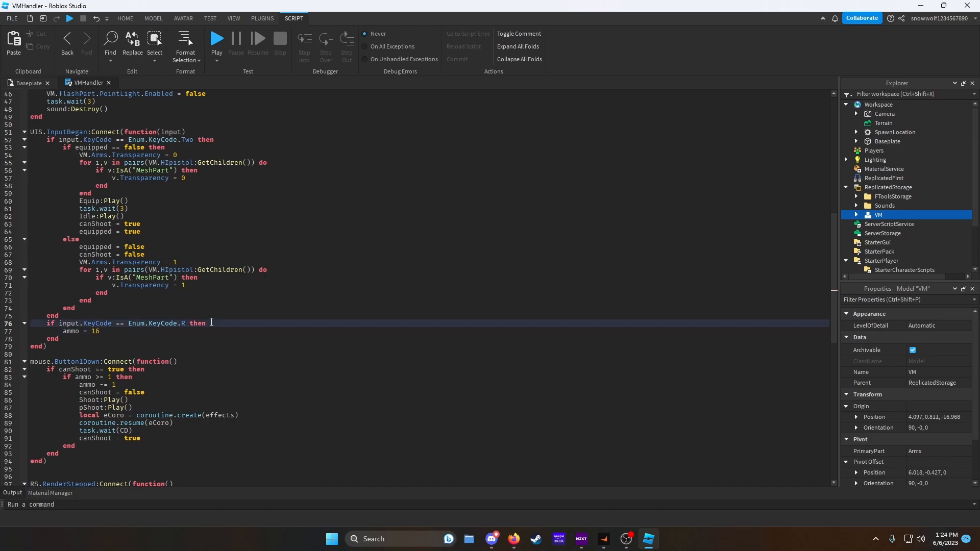
- Make the R reload set canShoot to false, wait 4 seconds, refill ammo, then set canShoot to true
key("Return")
type("task.wait(4")
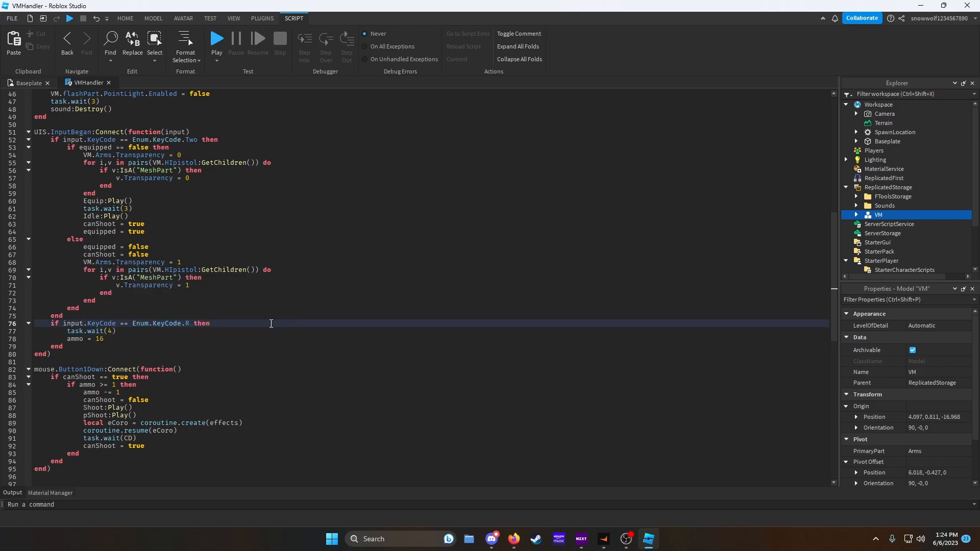
key("Return")
type("canShoot = false")
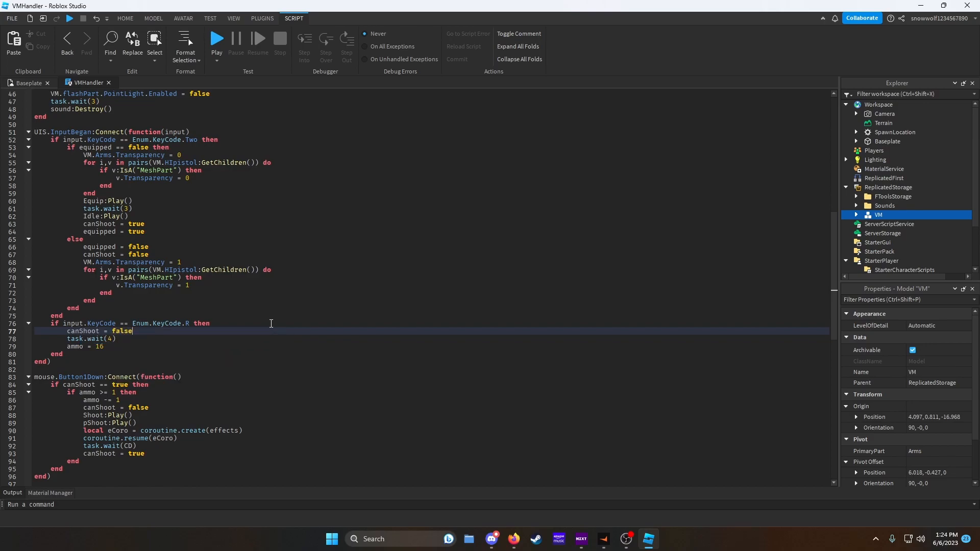
left_click(128, 346)
key("Return")
type("canShoot = true")
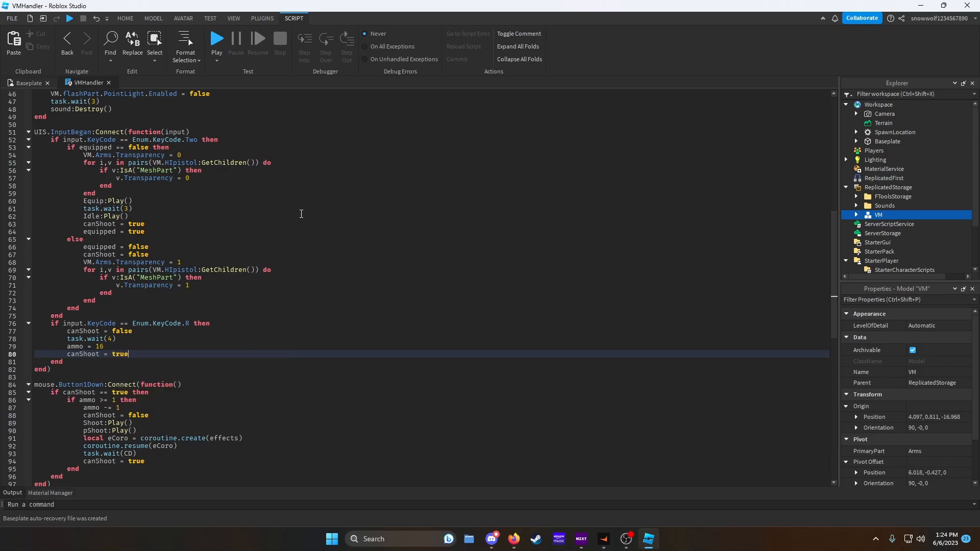
scroll(288, 209, "up", 15)
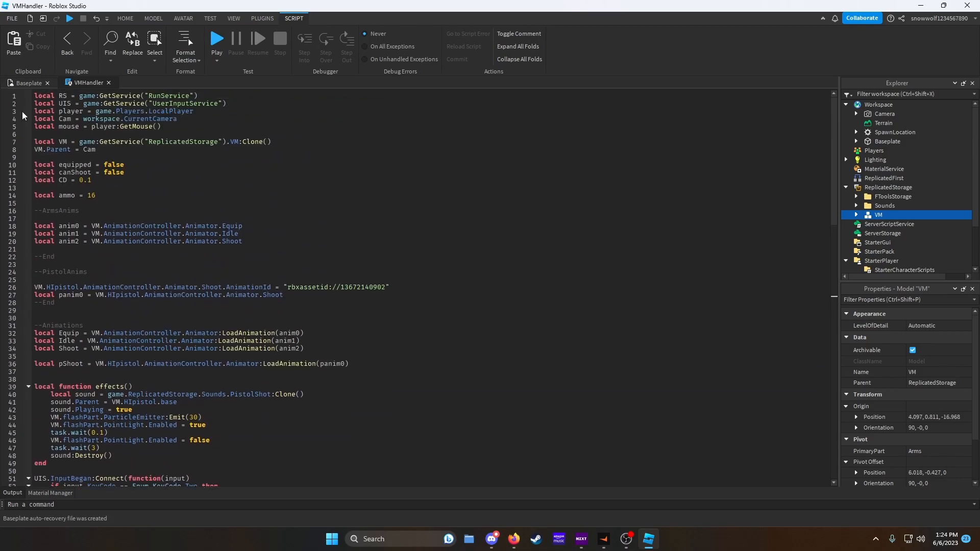
left_click(17, 83)
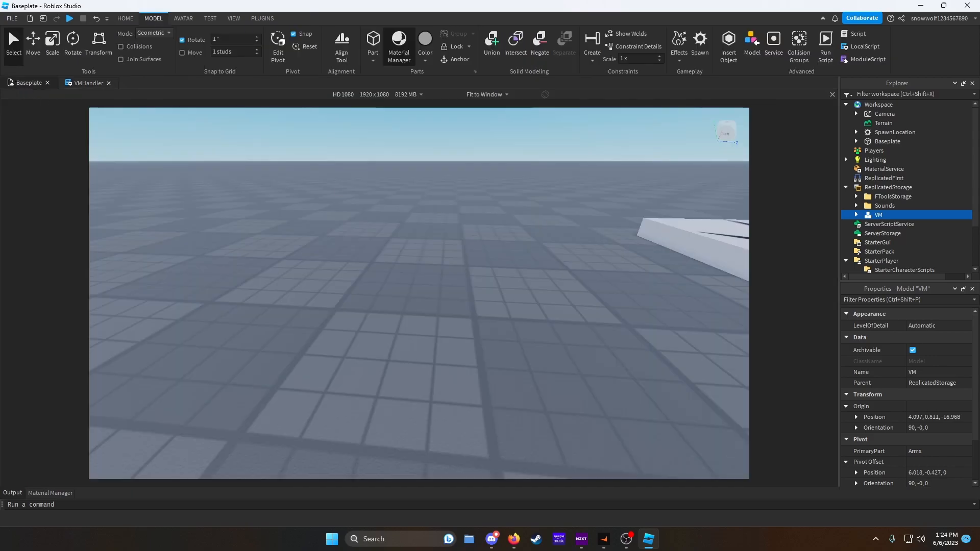
key("s")
right_click_drag(496, 288, 508, 292)
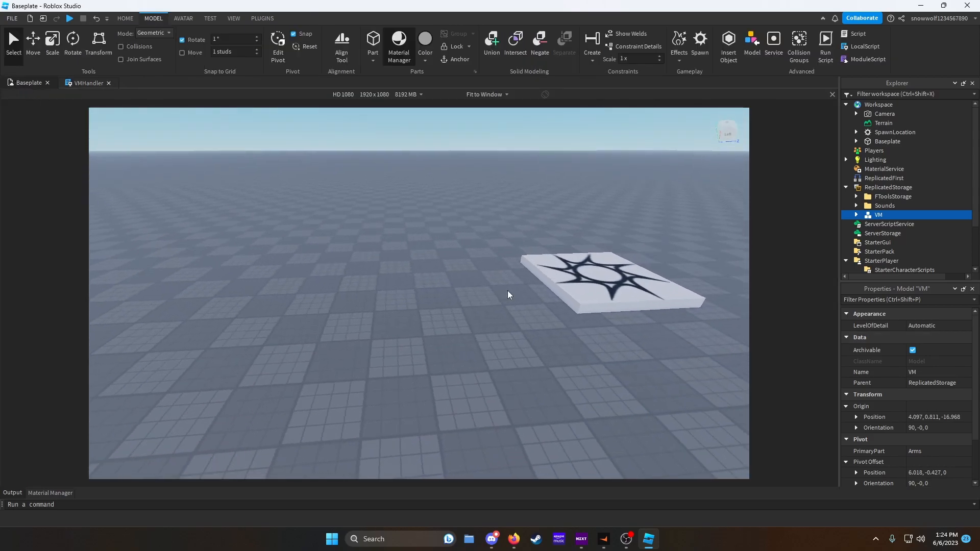
- Insert a RemoteEvent and a new folder named Remotes into ReplicatedStorage
left_click(913, 188)
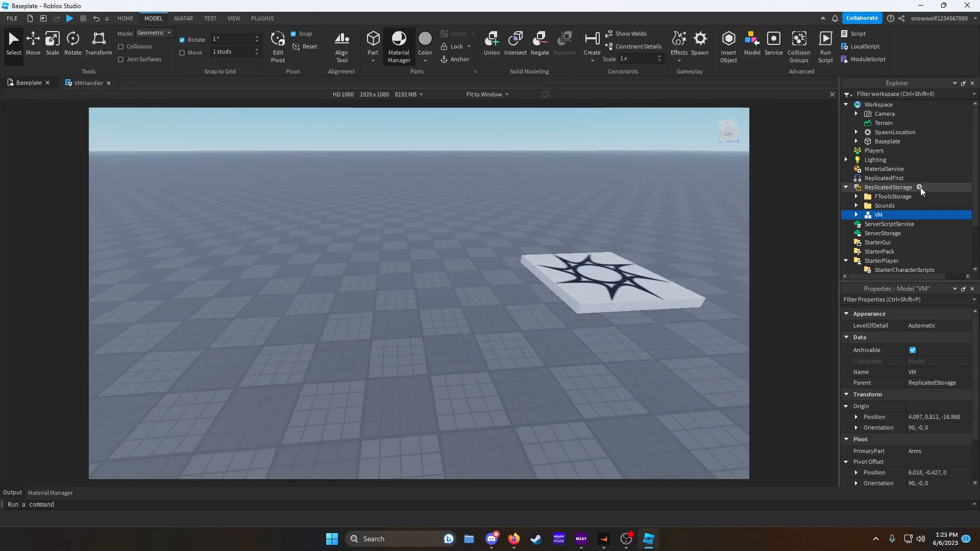
left_click(875, 238)
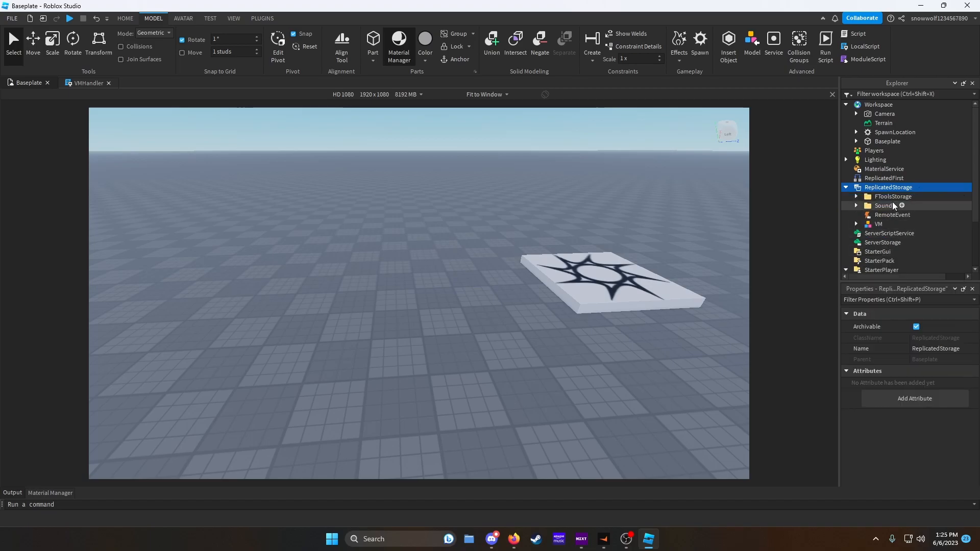
left_click(919, 189)
left_click(864, 225)
right_click(882, 205)
left_click(865, 71)
type("Remotes")
key("Return")
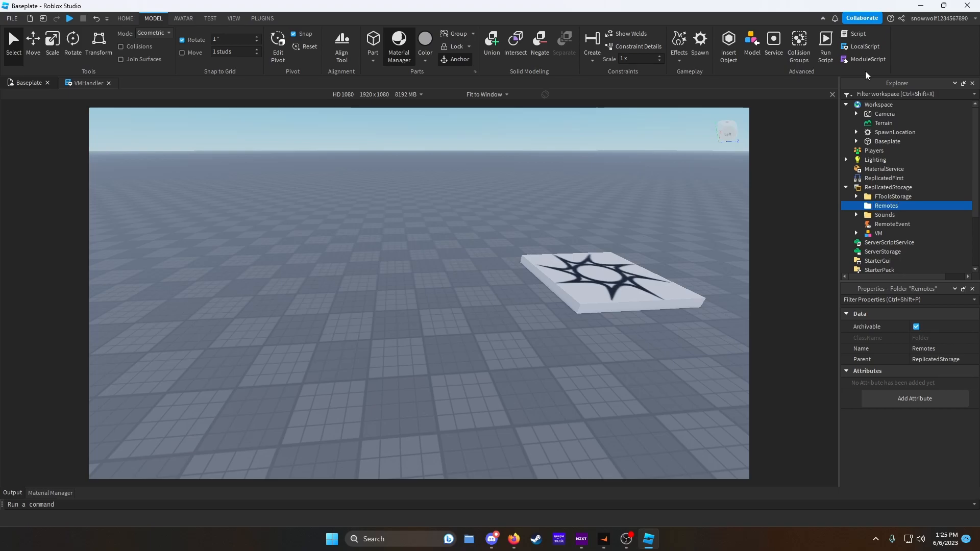
- Rename the RemoteEvent to Shoot and move it into the Remotes folder
right_click(888, 224)
left_click(879, 75)
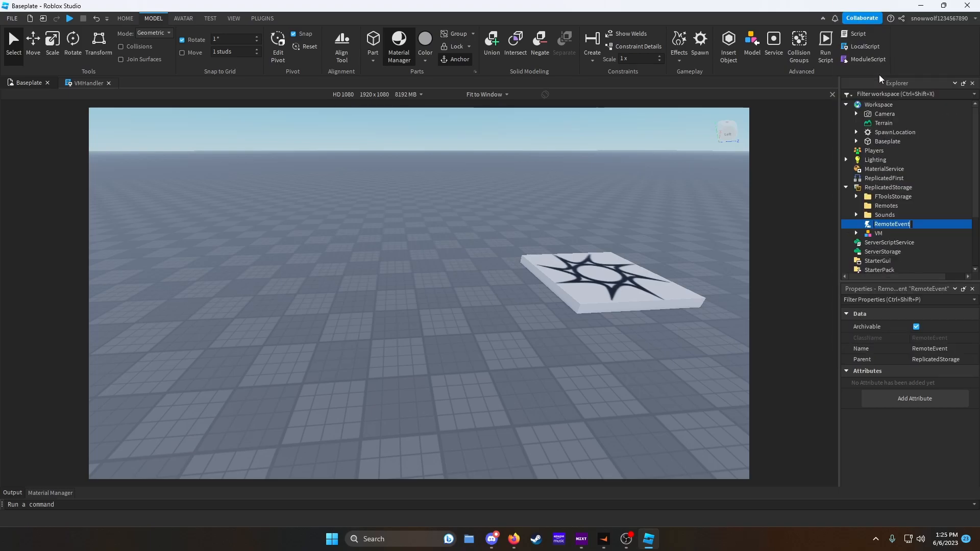
type("Shoot")
key("Return")
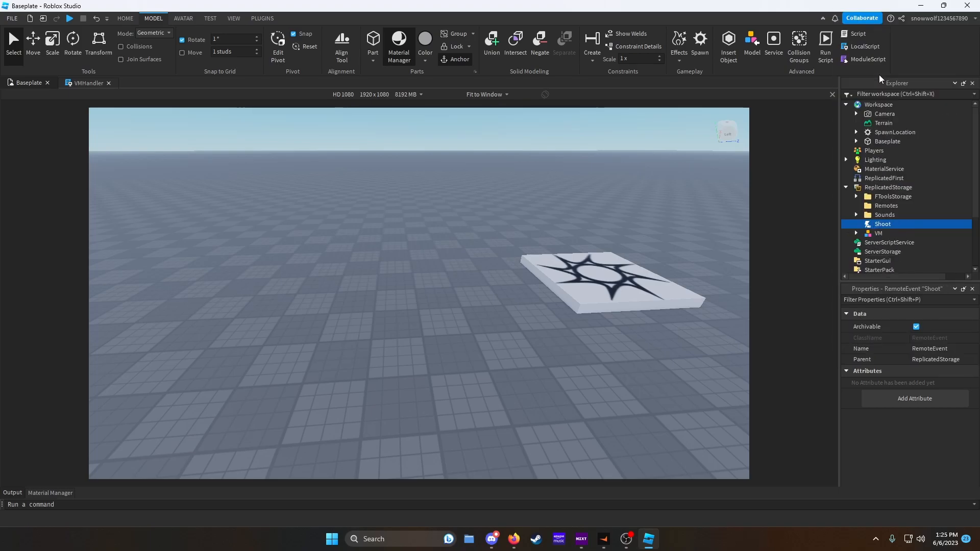
left_click_drag(883, 224, 886, 207)
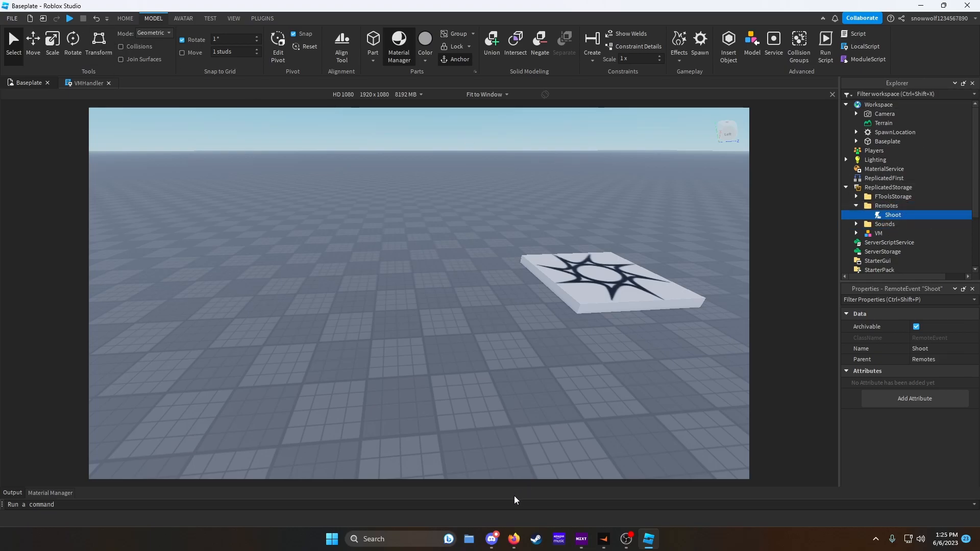
- Open the recent Untitled Game place to copy its server-side shooting script
left_click(11, 18)
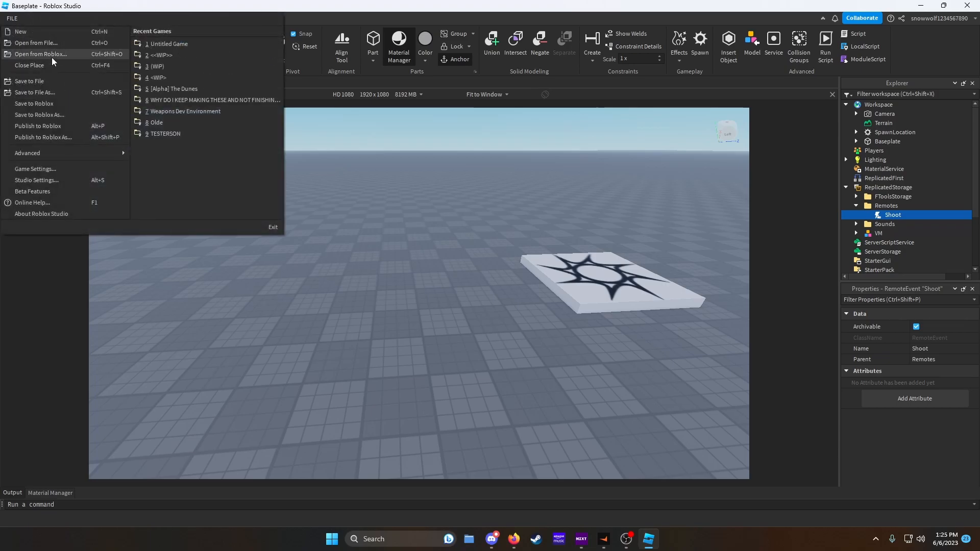
left_click(52, 55)
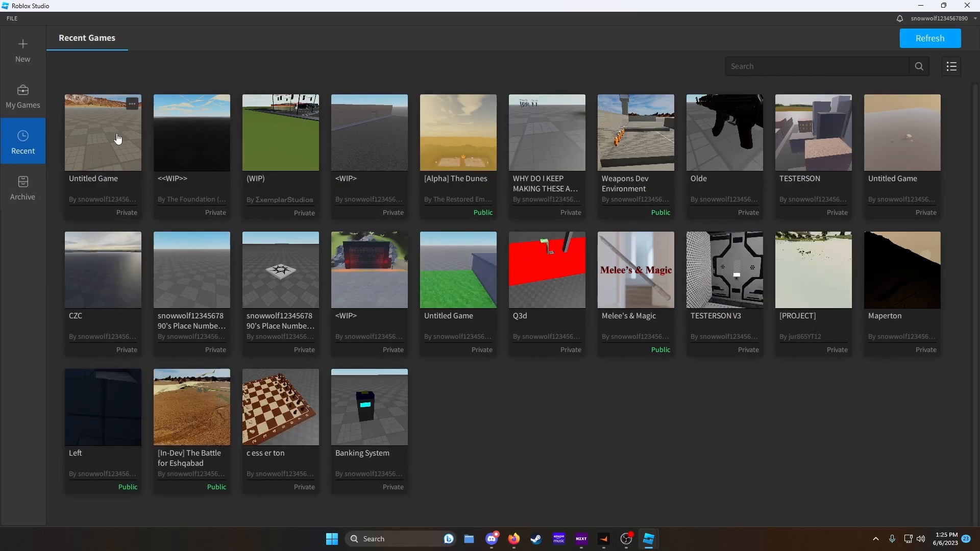
left_click(118, 138)
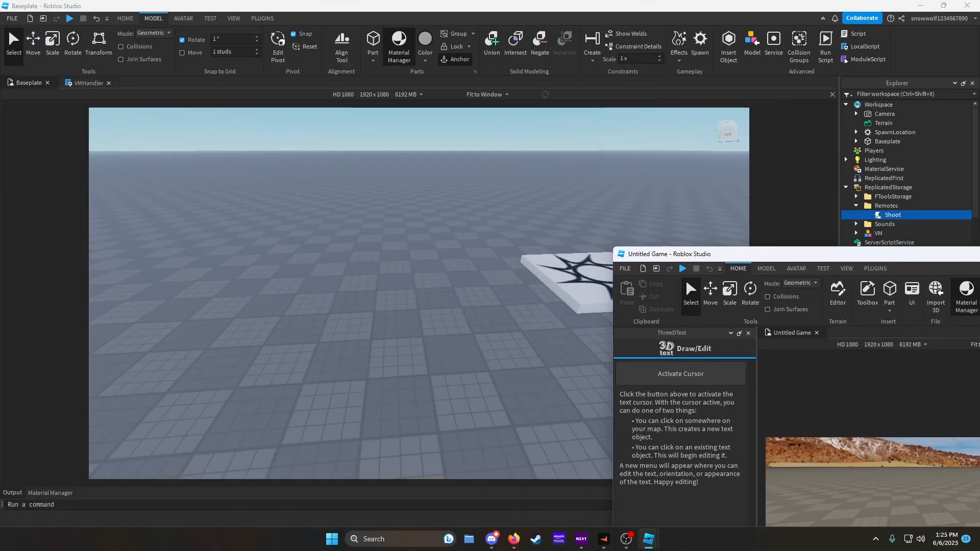
left_click_drag(796, 254, 979, 186)
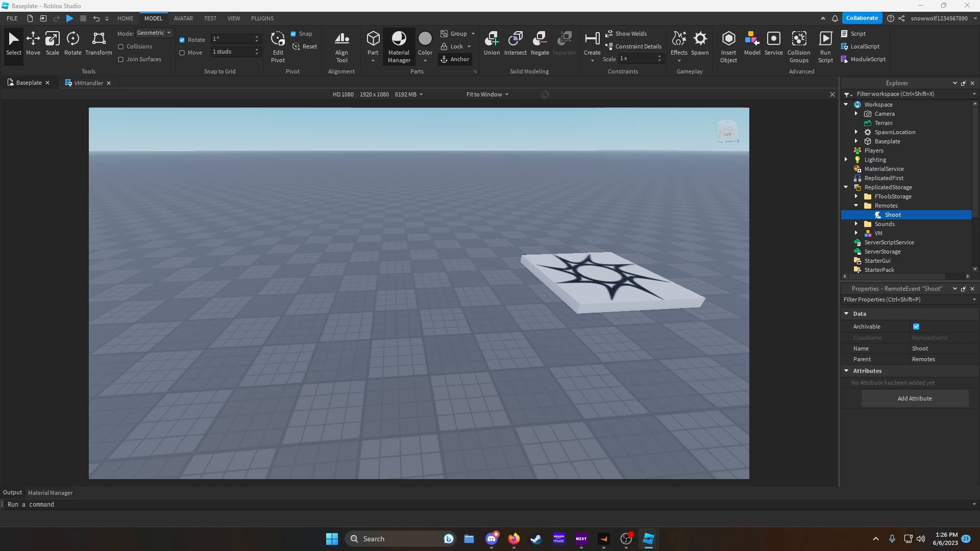
- Insert a Script into ServerScriptService and clear its default print line
scroll(914, 227, "down", 1)
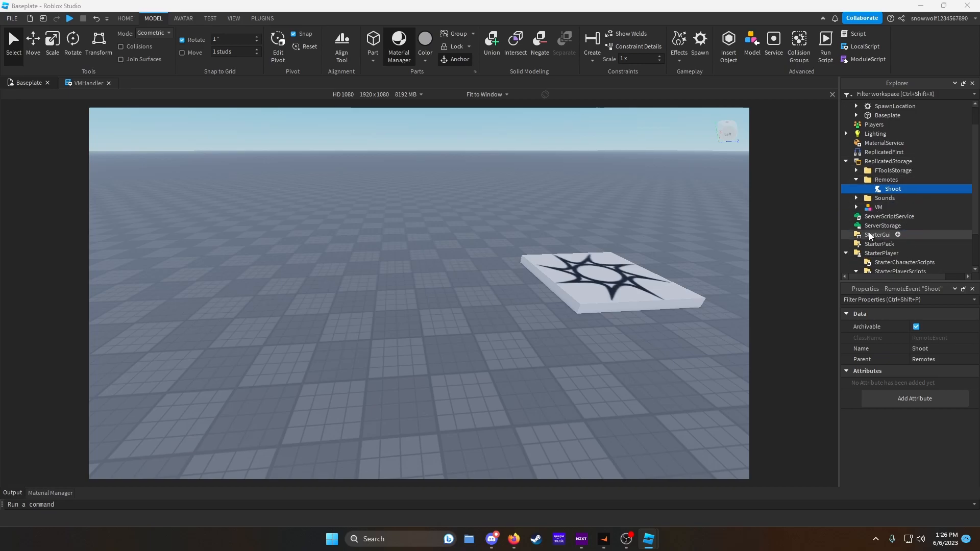
left_click(921, 217)
left_click(876, 254)
left_click(496, 176)
key("shift+Up")
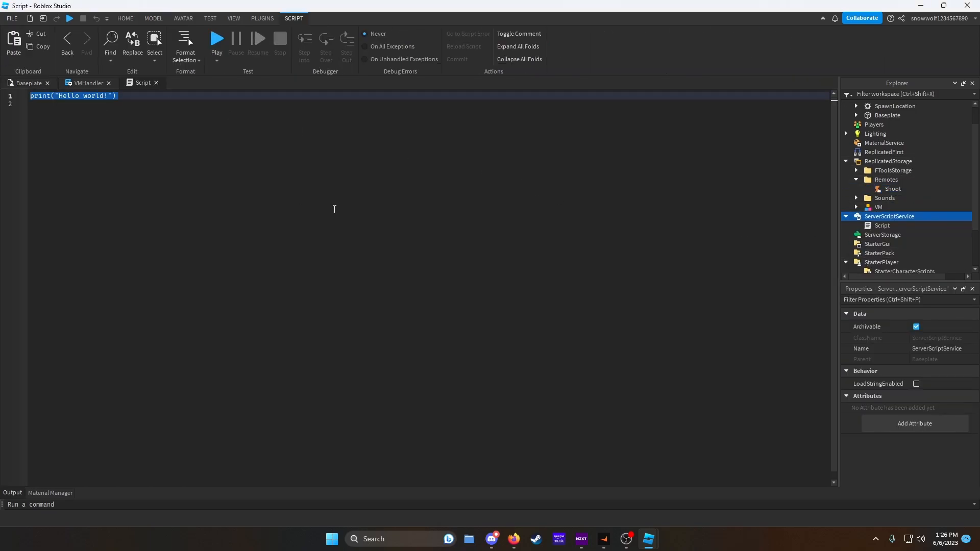
key("BackSpace")
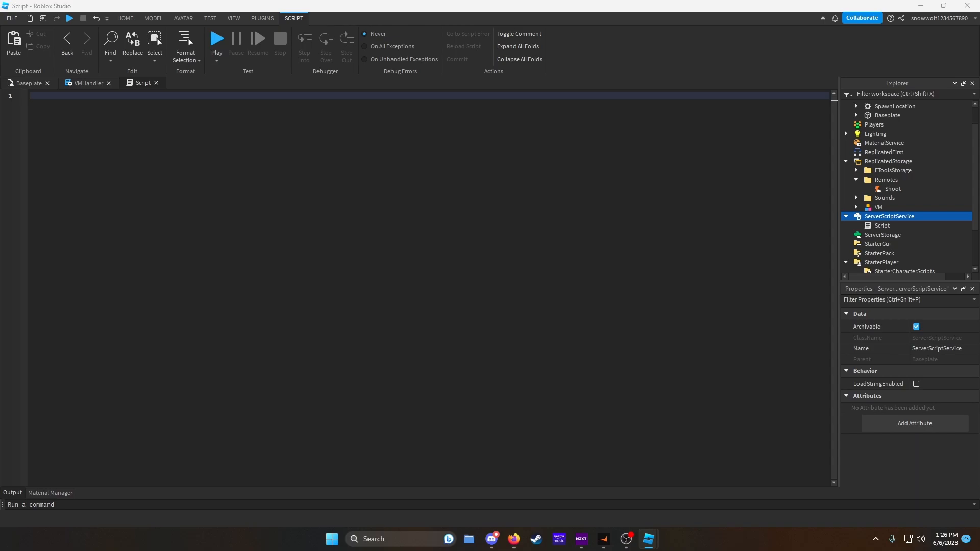
- Paste the copied hit-detection code into the new script and point its OnServerEvent connection at the Shoot remote
left_click(583, 264)
key("ctrl+v")
scroll(584, 256, "up", 20)
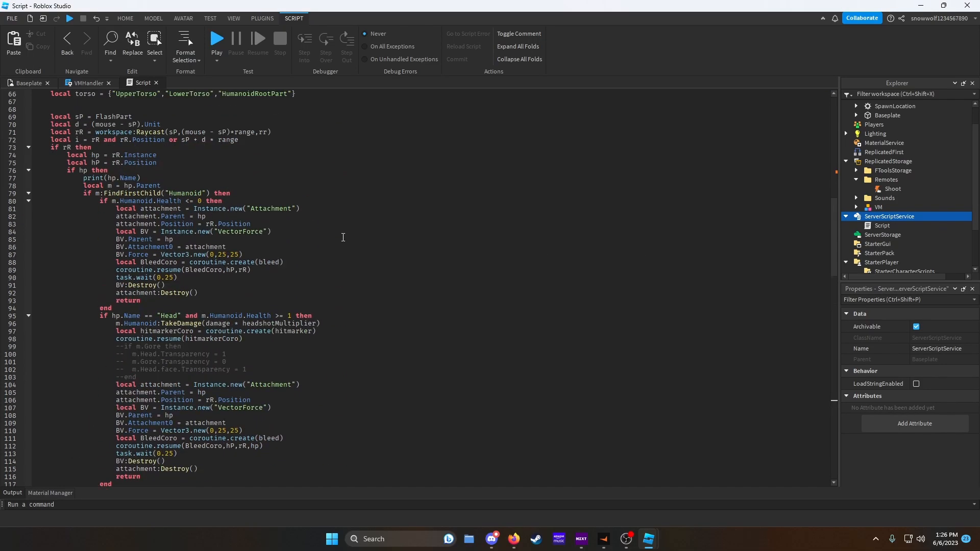
scroll(343, 237, "up", 18)
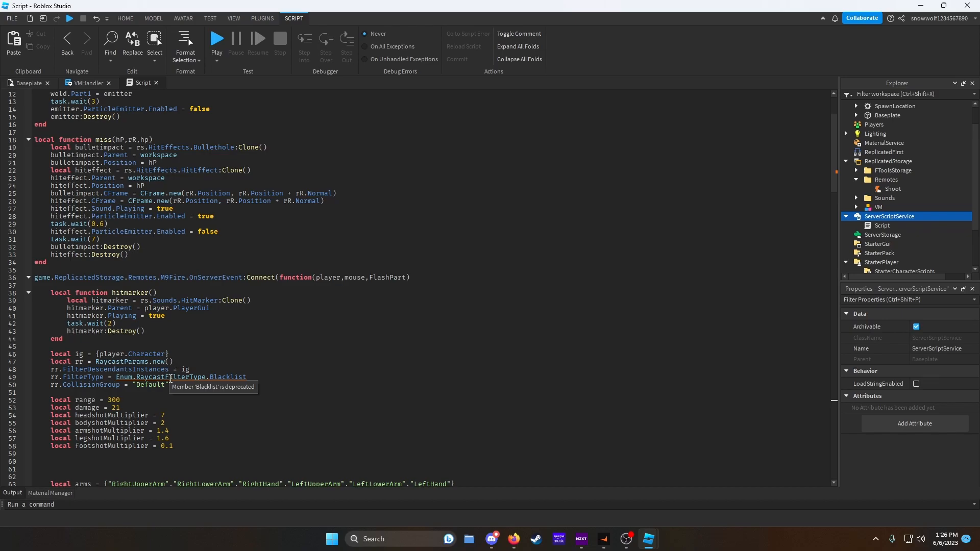
scroll(106, 347, "up", 3)
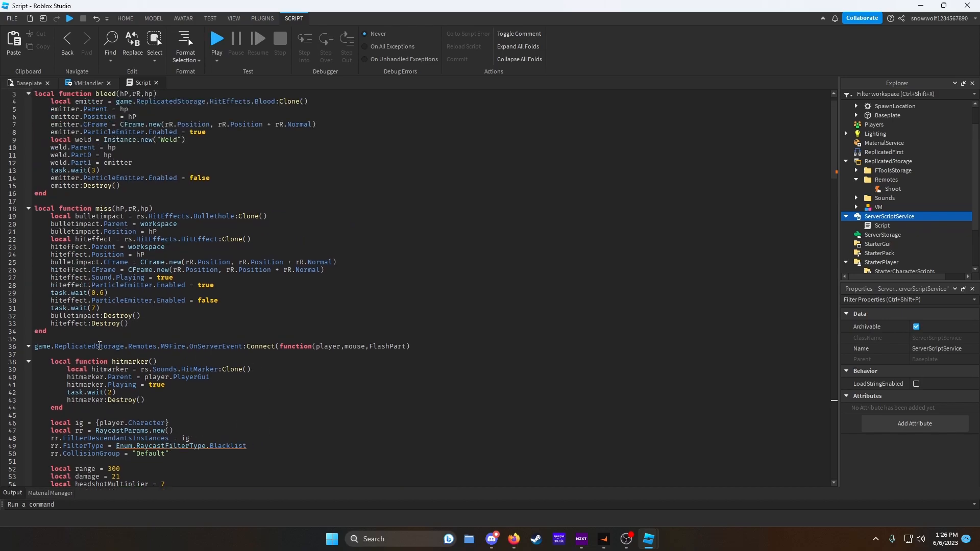
left_click_drag(186, 346, 163, 347)
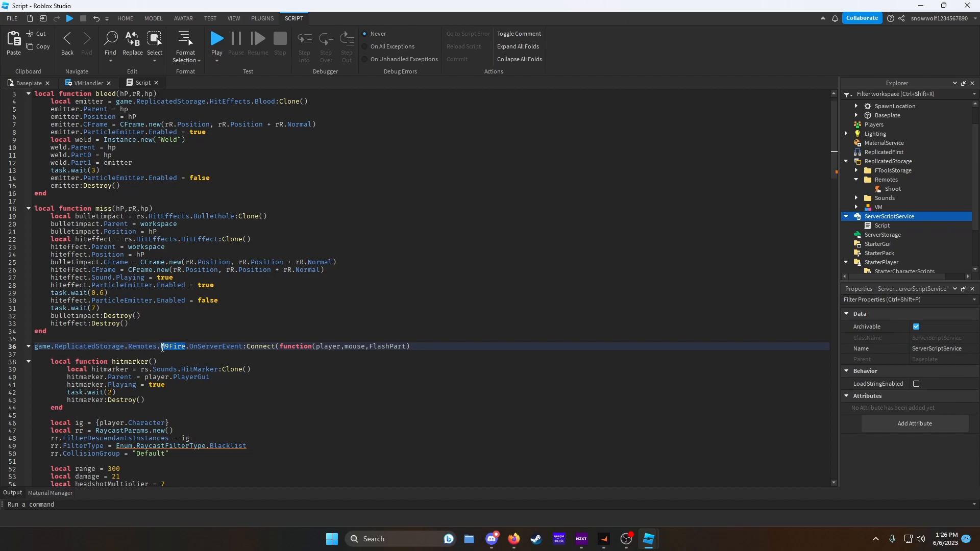
type("Shoot")
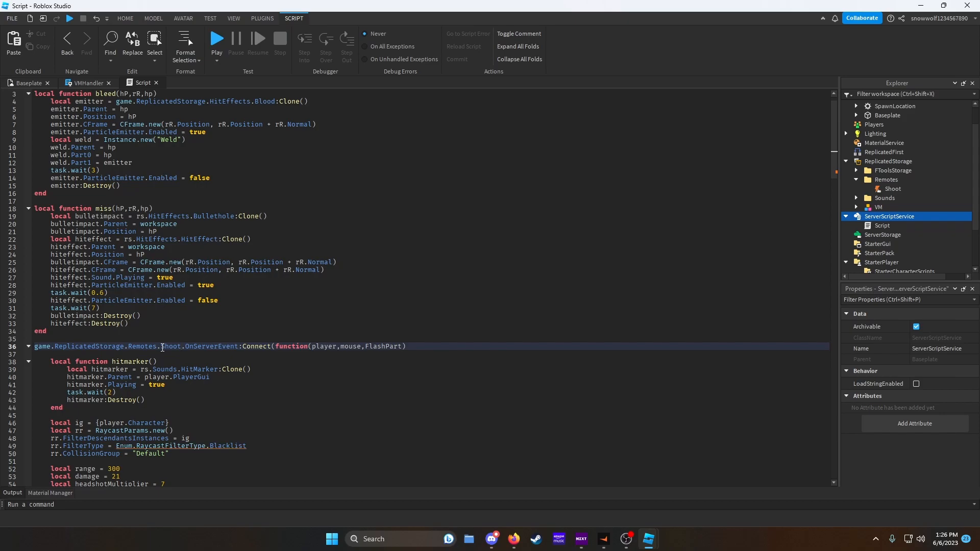
- In VMHandler's click handler after pShoot:Play(), add a call to game.ReplicatedStorage.Remotes.Shoot:FireServer()
left_click(88, 82)
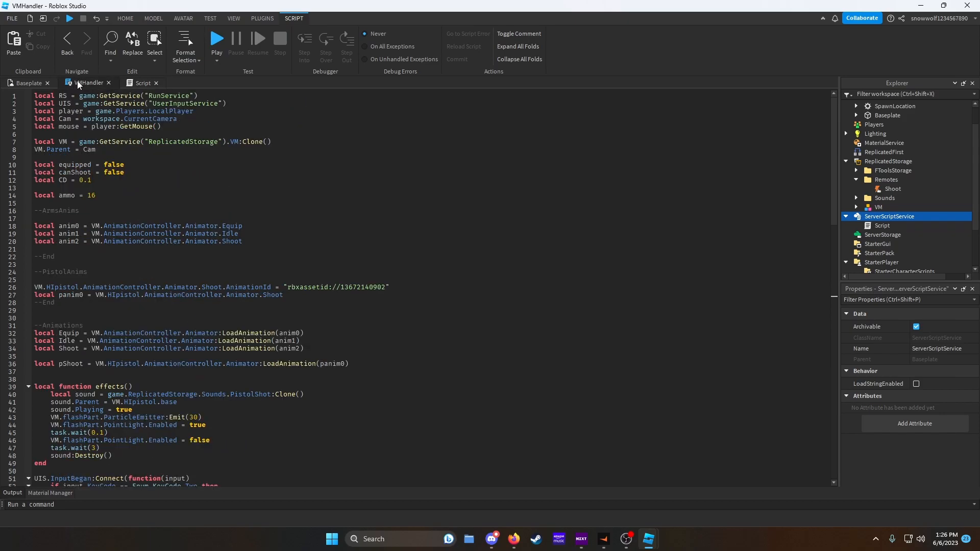
scroll(150, 291, "down", 5)
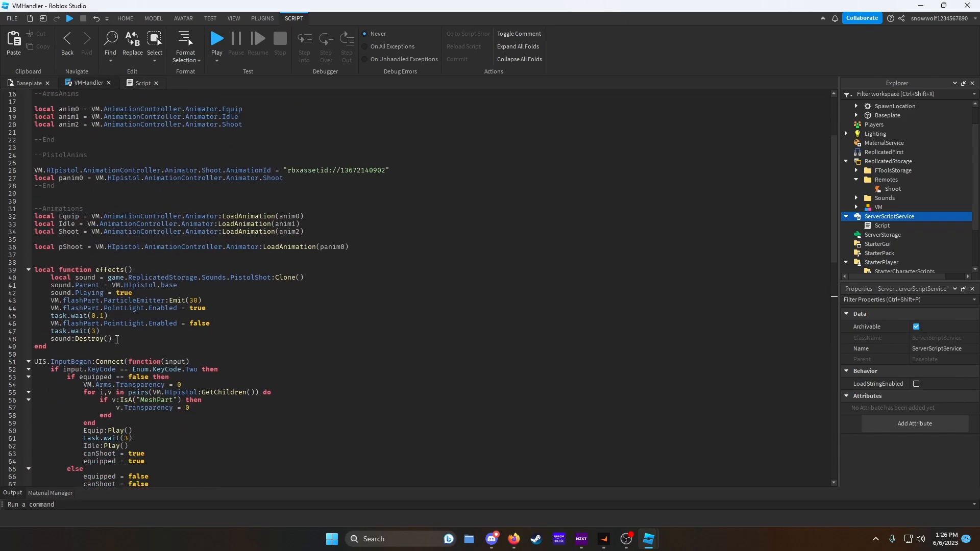
scroll(166, 362, "down", 3)
scroll(209, 348, "down", 10)
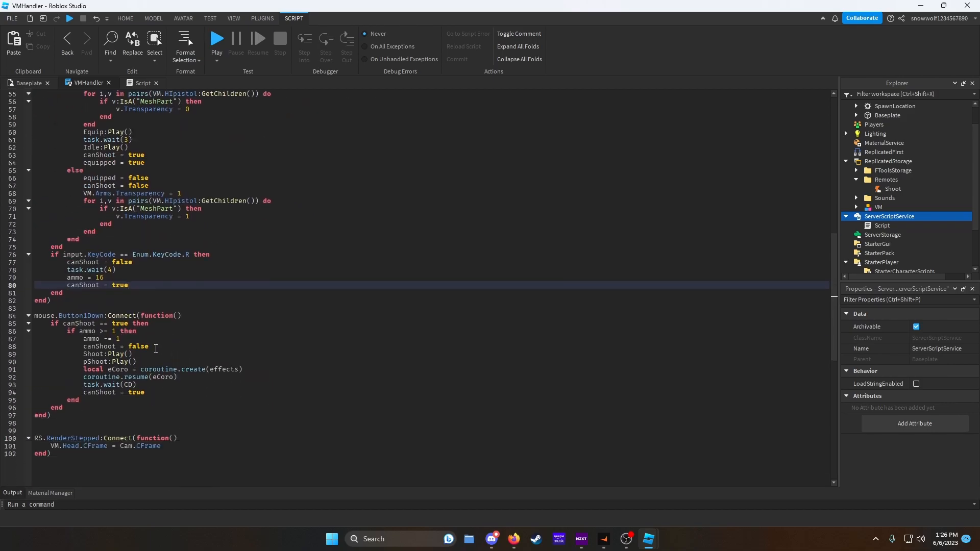
left_click(151, 361)
key("Return")
type("game.R")
key("Tab")
type(".R")
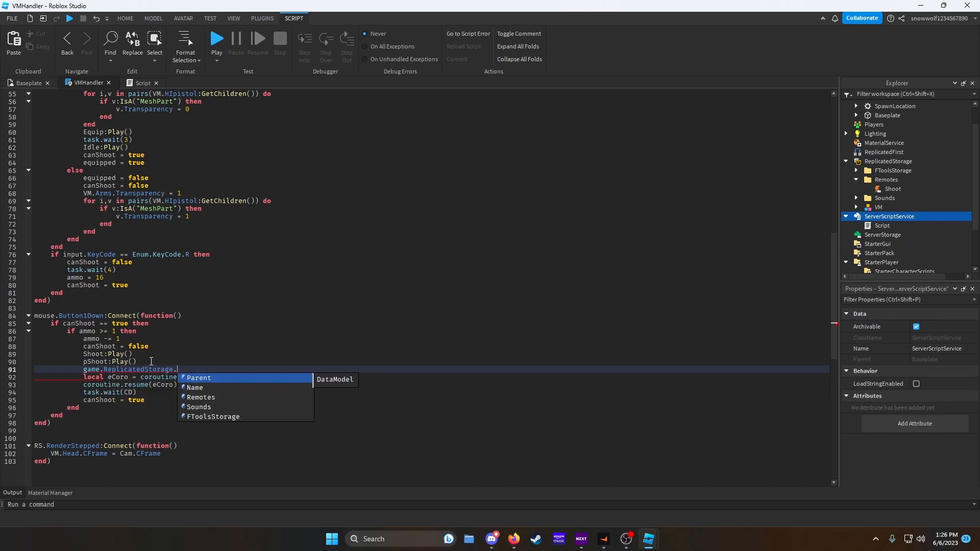
key("Tab")
type(".S")
key("Tab")
type(":Fire")
key("Tab")
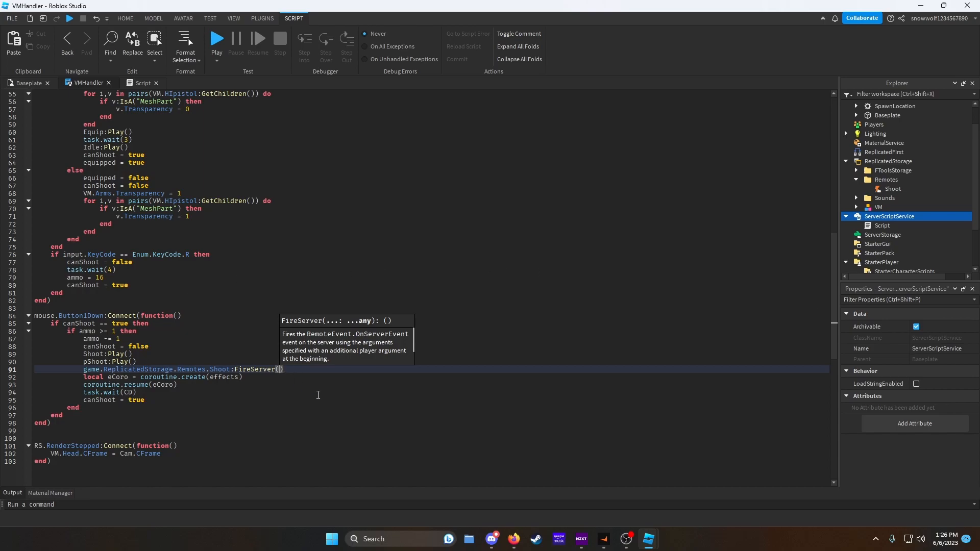
- Pass mouse.Hit.Position and Cam.CFrame.Position as the FireServer arguments
type("mouse.Hit.Position")
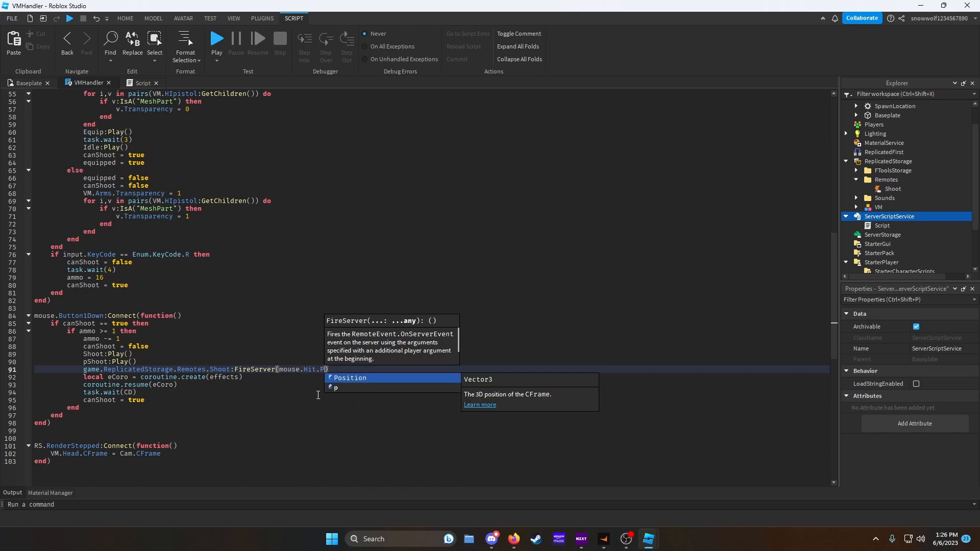
type(",")
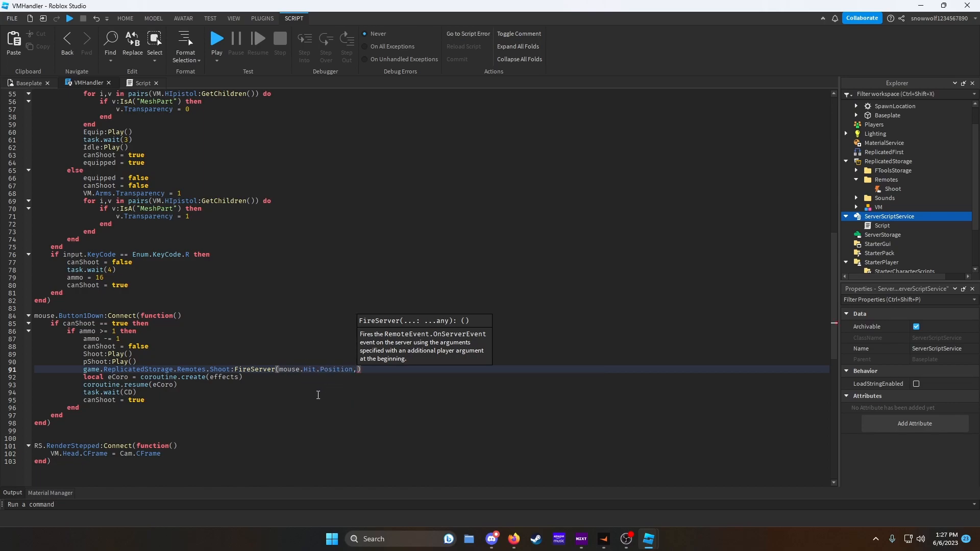
type("VM.")
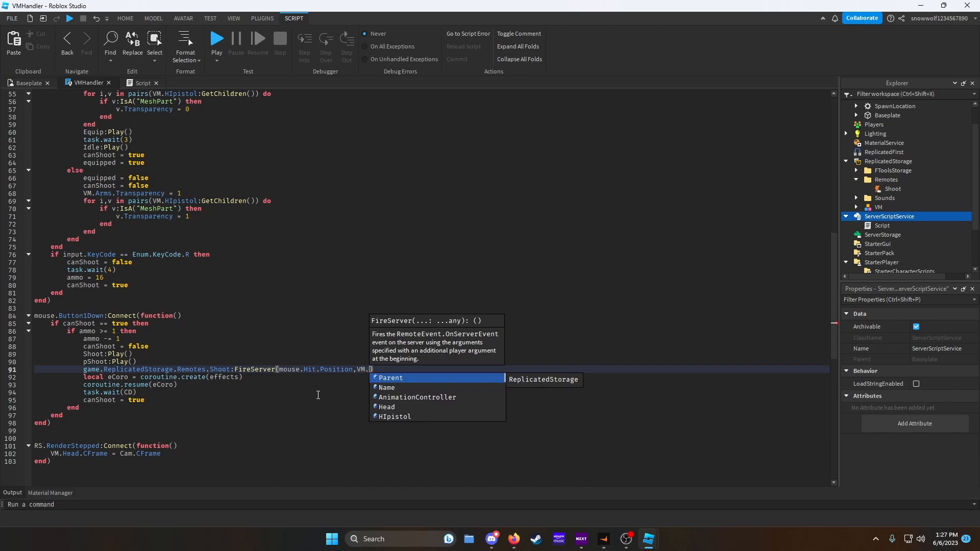
type("flashPart.CFrame")
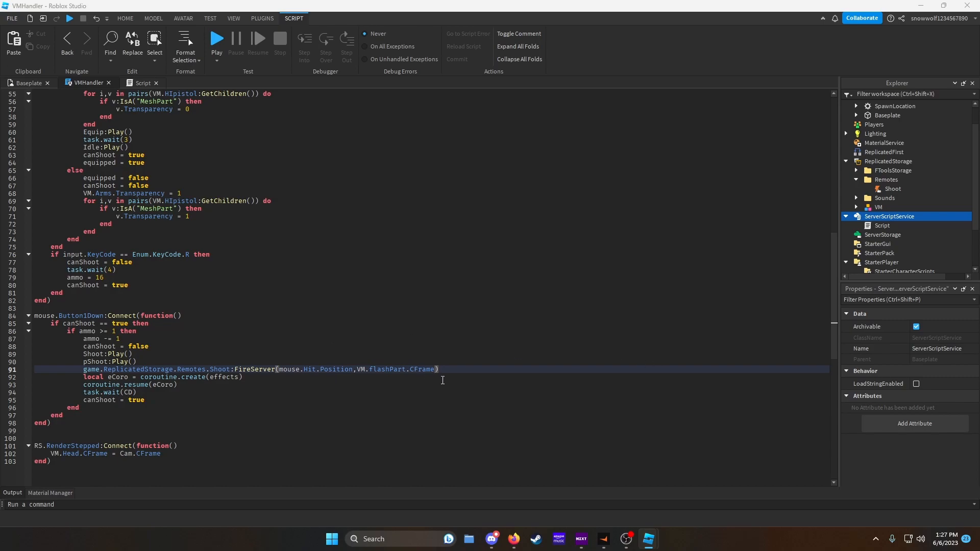
left_click_drag(436, 369, 358, 367)
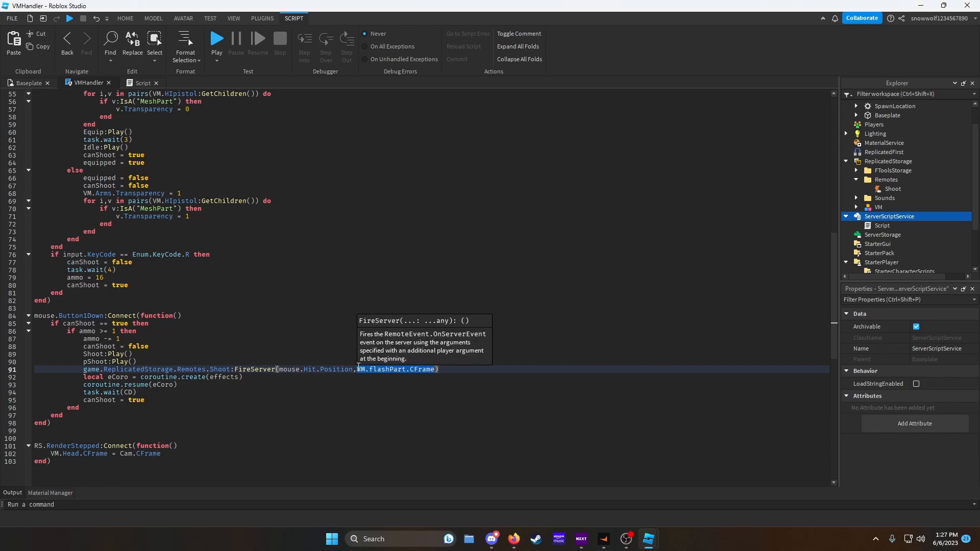
type("Cam.CFrame.")
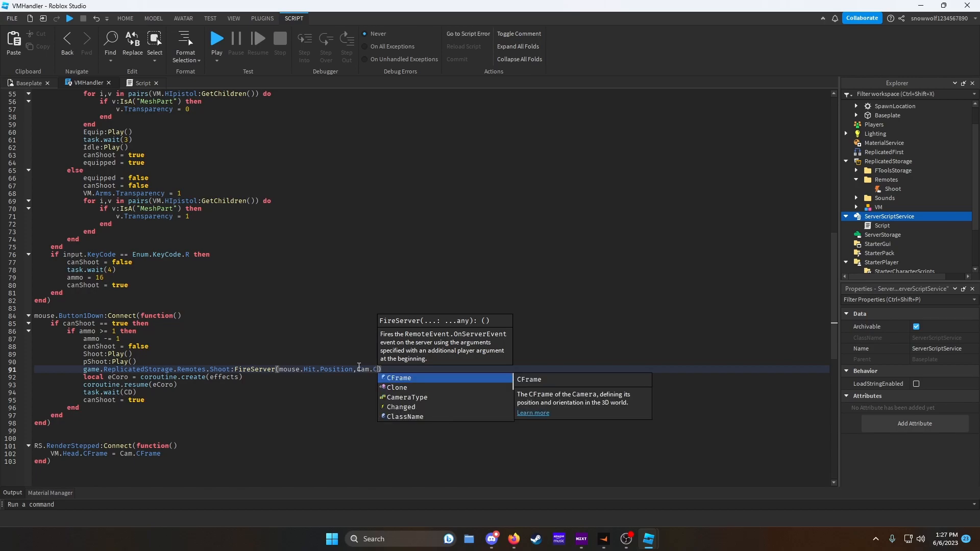
key("Tab")
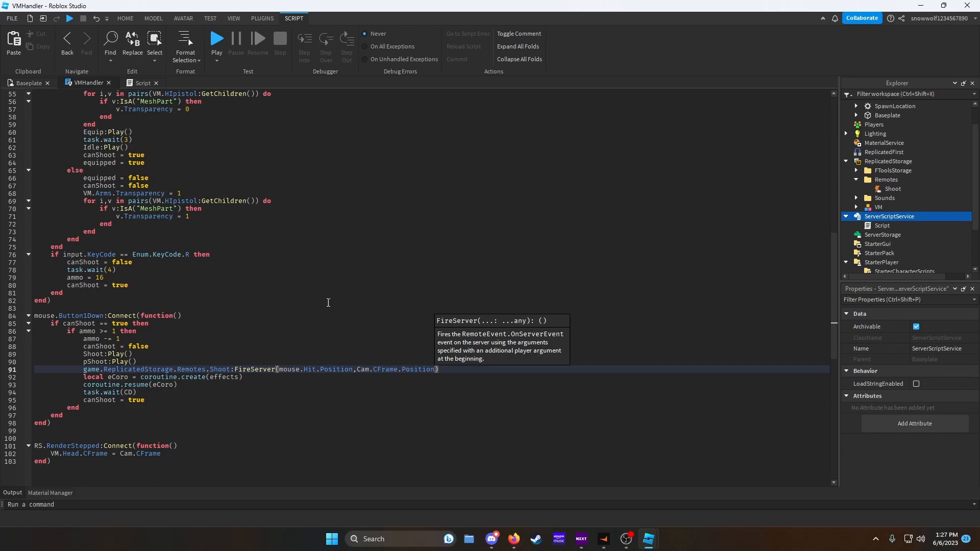
- Paste the HitEffects folder into ReplicatedStorage
left_click(25, 83)
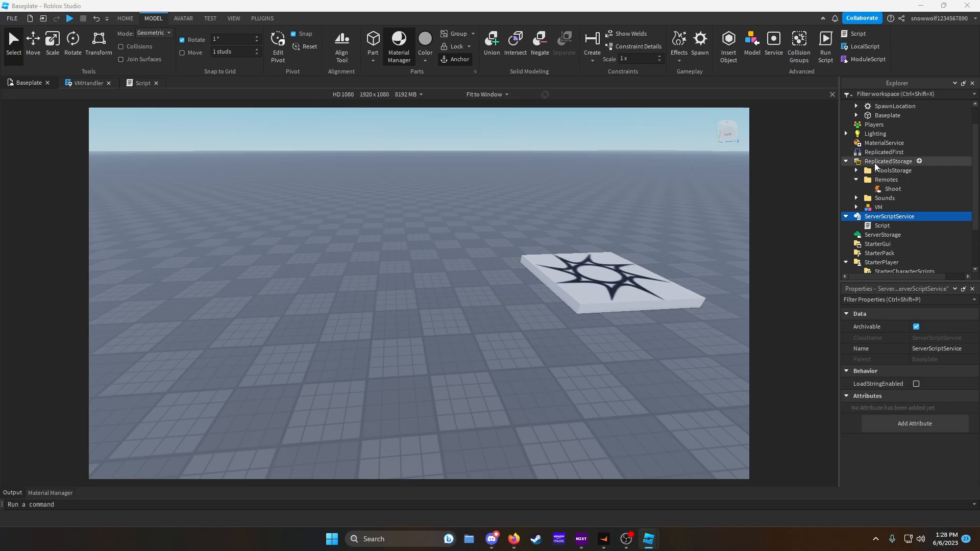
left_click(877, 161)
right_click(877, 161)
left_click(870, 192)
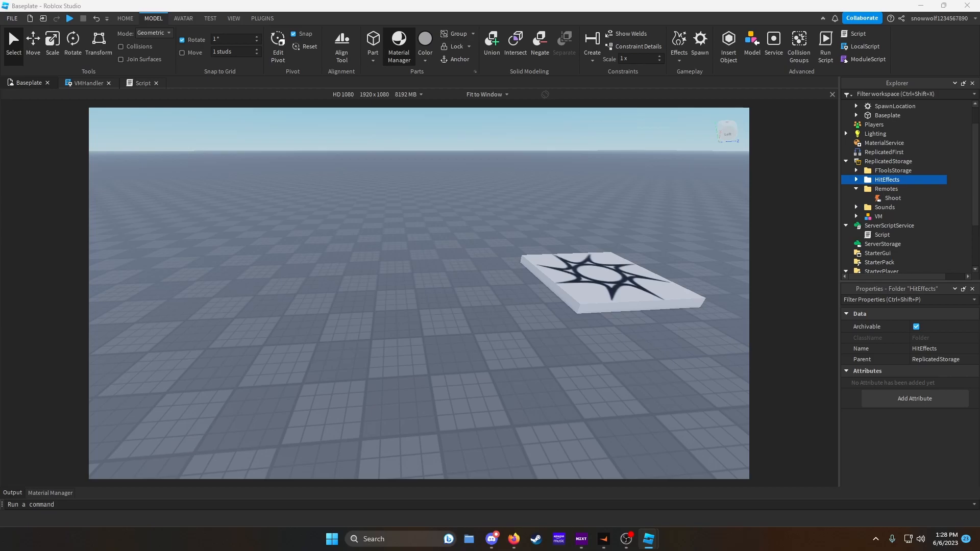
- Start a playtest and equip the pistol viewmodel
key("F5")
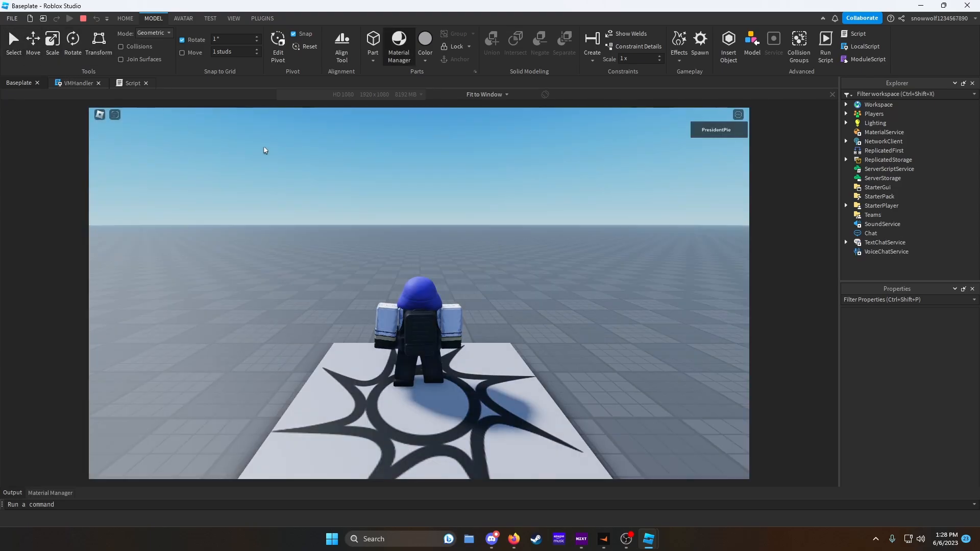
right_click_drag(372, 192, 372, 192)
scroll(372, 192, "up", 5)
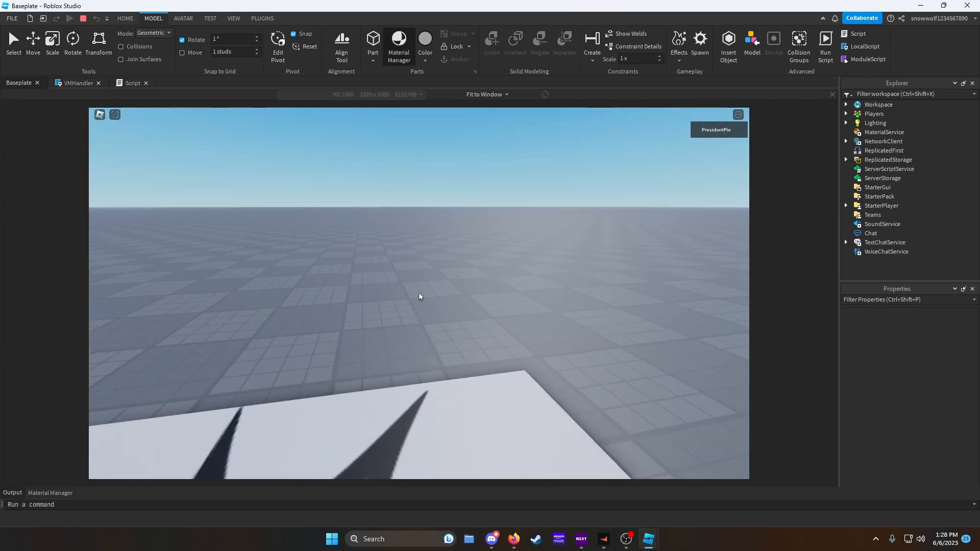
key("1")
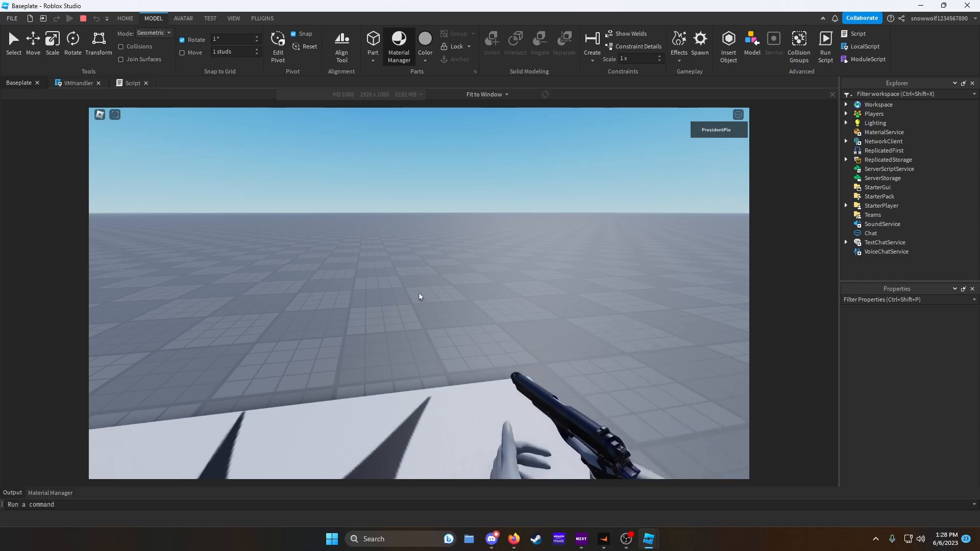
- Fire the pistol repeatedly at the ground to test shooting and hit effects, then stop the playtest
left_click(419, 296)
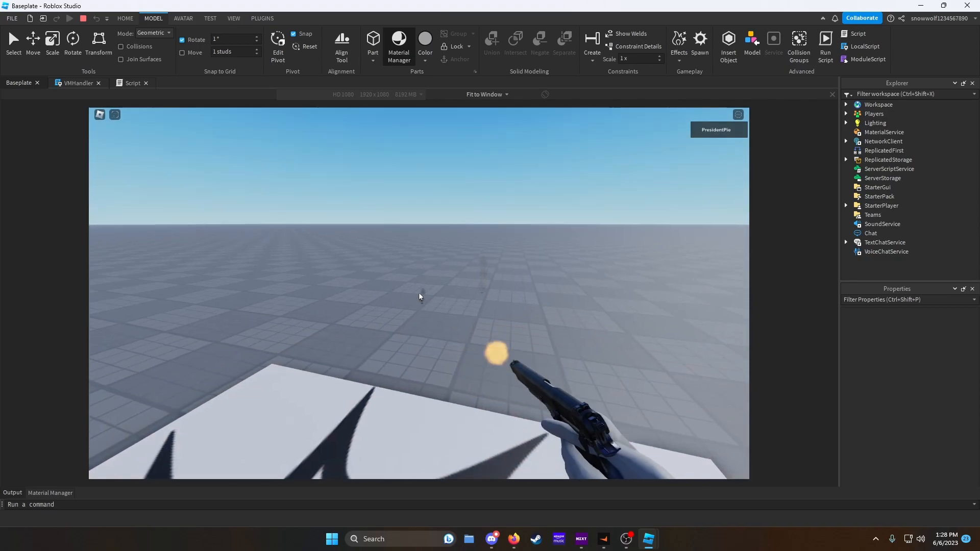
left_click(419, 296)
left_click(419, 296)
left_click(419, 297)
left_click(420, 296)
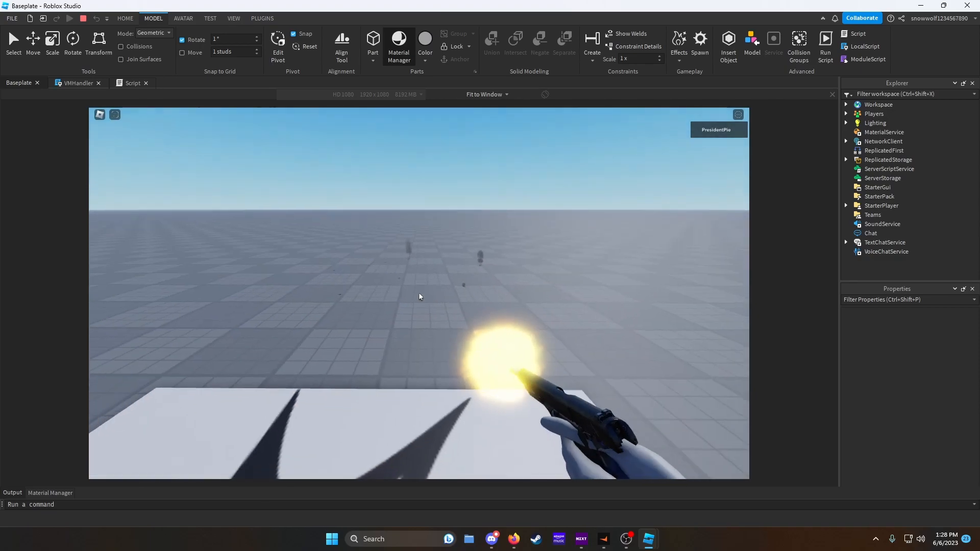
left_click(420, 297)
left_click(419, 296)
left_click(419, 297)
left_click(420, 296)
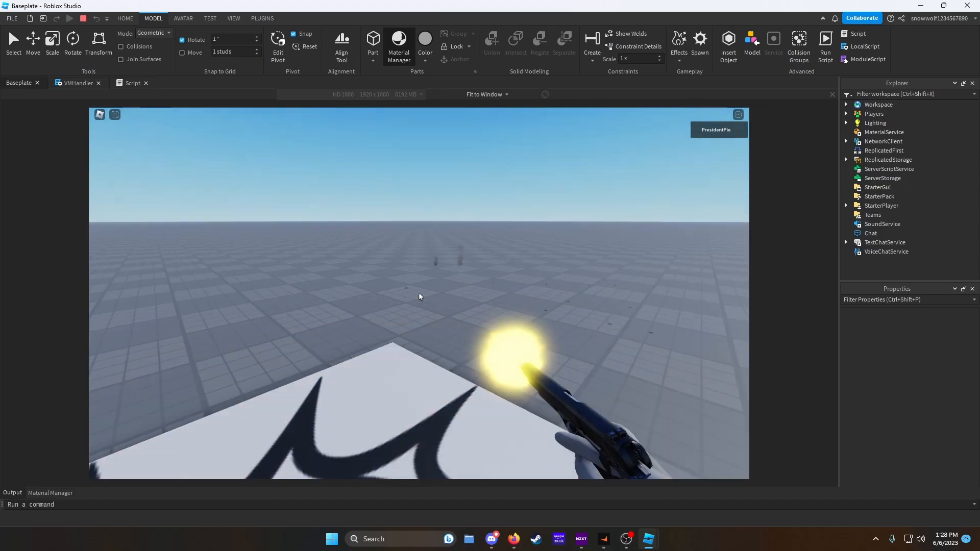
left_click(420, 296)
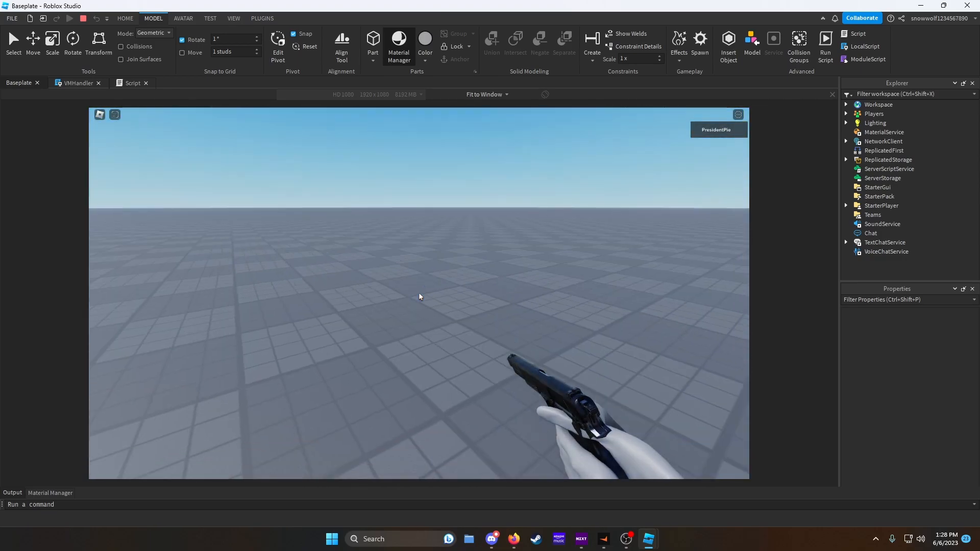
left_click(419, 297)
left_click(419, 297)
left_click(420, 296)
left_click(419, 296)
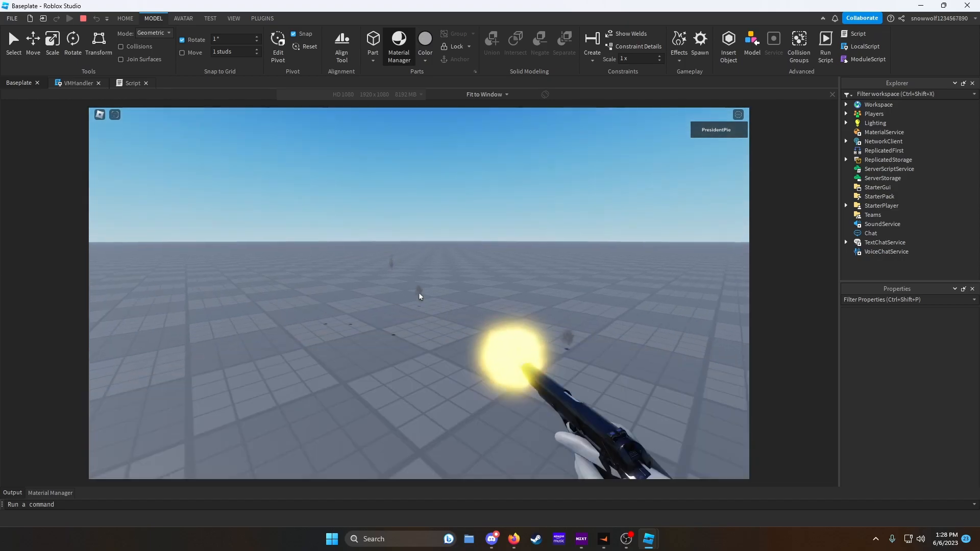
left_click(420, 296)
left_click(419, 296)
left_click(419, 296)
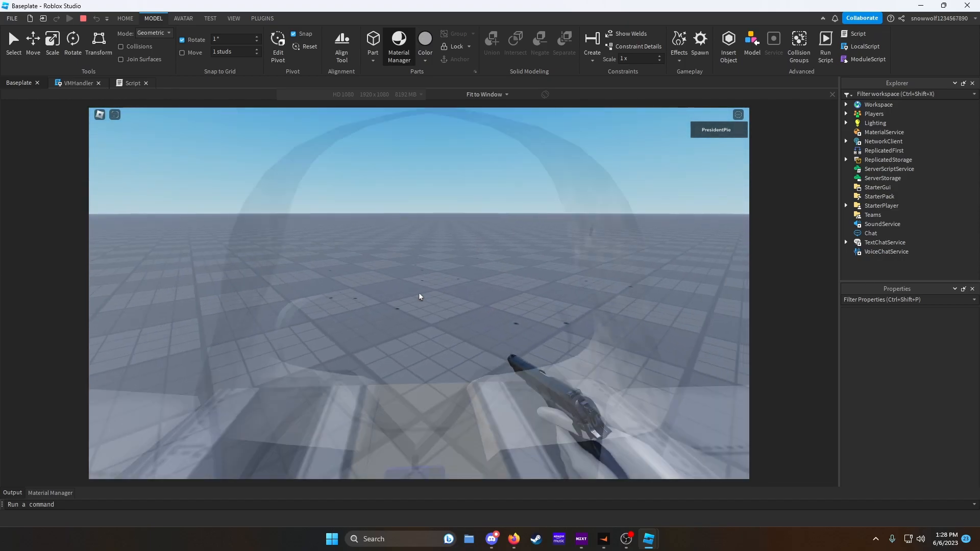
- In VMHandler, add a TS variable that gets TweenService below the UserInputService line
left_click(70, 86)
scroll(225, 199, "up", 18)
left_click(238, 103)
key("Return")
type("local TS")
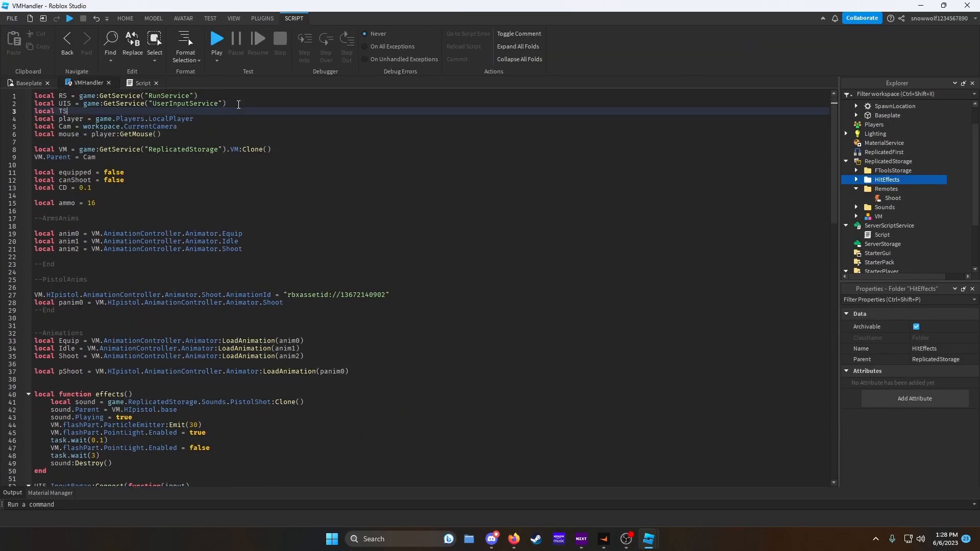
type(" = game:GetService(\"TweenService")
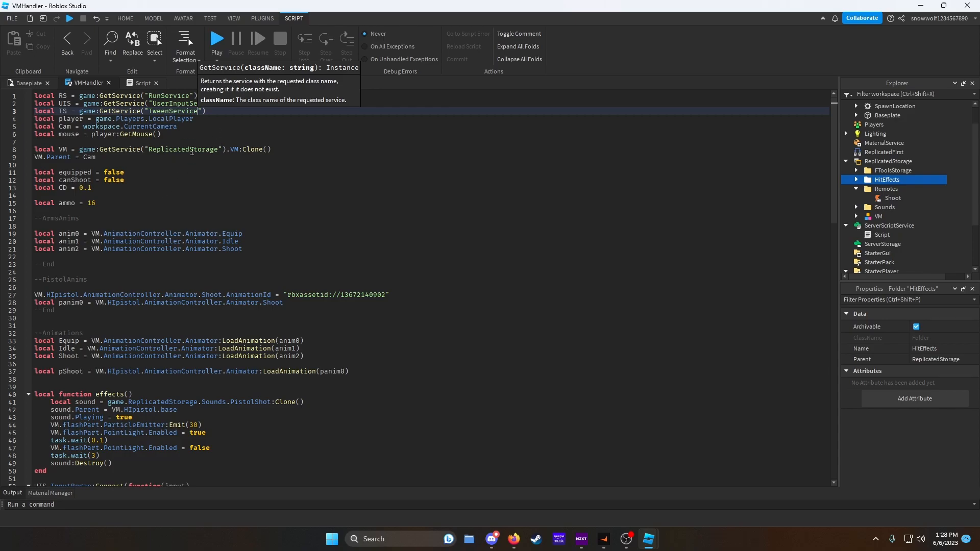
- Below the ammo variable, define TI as TweenInfo.new(0.05, Enum.EasingStyle.Sine, Enum.EasingDirection.Out, 0, false, 0)
left_click(143, 202)
key("Return")
key("Return")
key("Return")
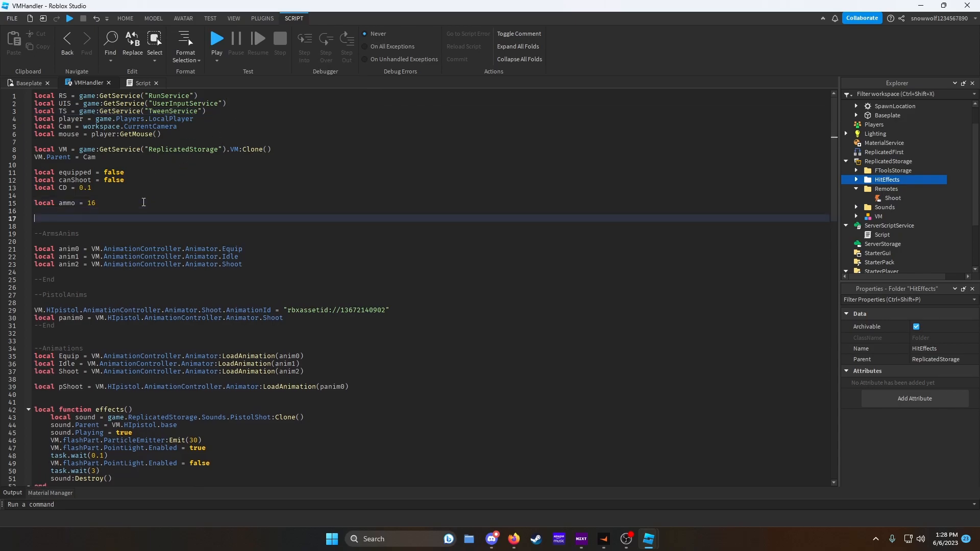
key("BackSpace")
type("local TI = game:GetService(\"T")
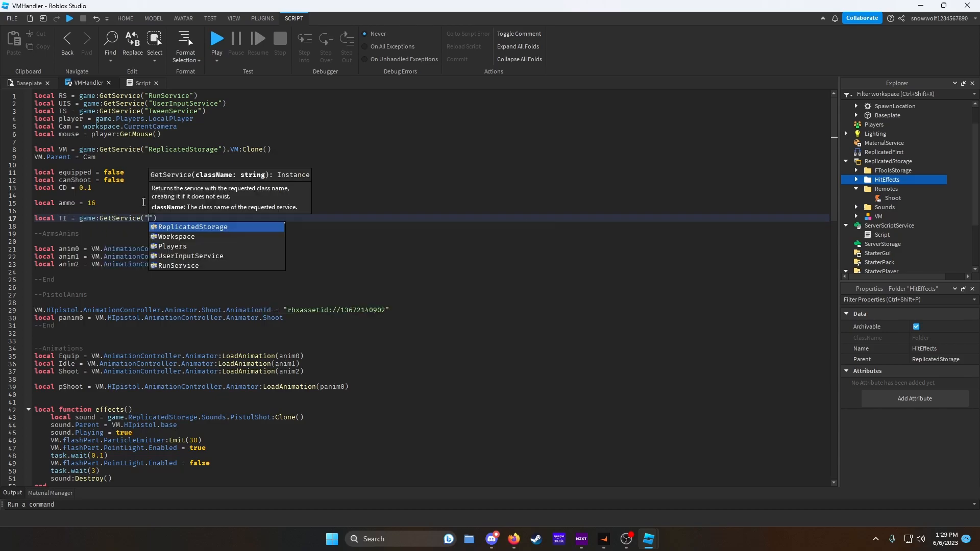
key("BackSpace")
key("BackSpace")
key("BackSpace")
key("BackSpace")
key("BackSpace")
key("BackSpace")
key("BackSpace")
key("BackSpace")
key("BackSpace")
key("BackSpace")
key("BackSpace")
key("BackSpace")
key("BackSpace")
key("BackSpace")
key("BackSpace")
key("BackSpace")
key("BackSpace")
key("BackSpace")
key("BackSpace")
key("BackSpace")
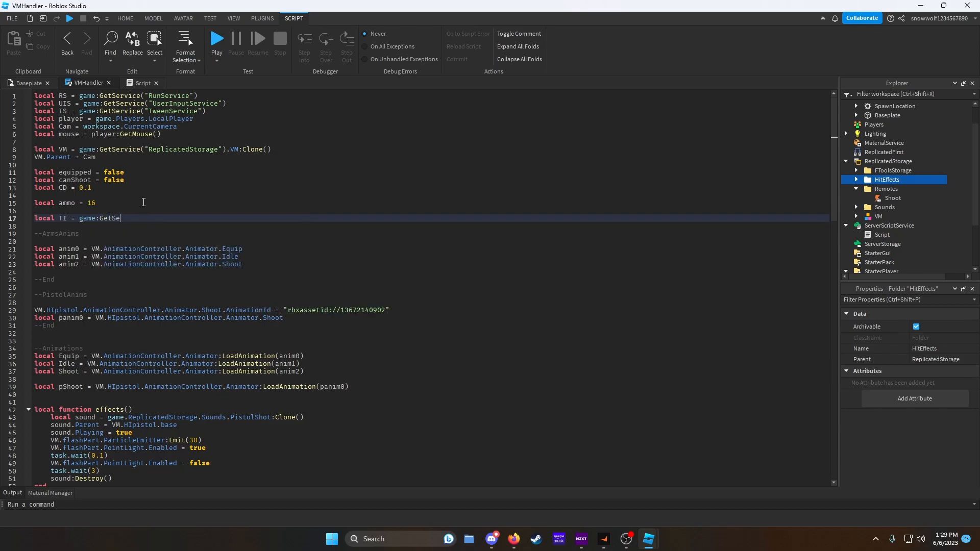
type("T")
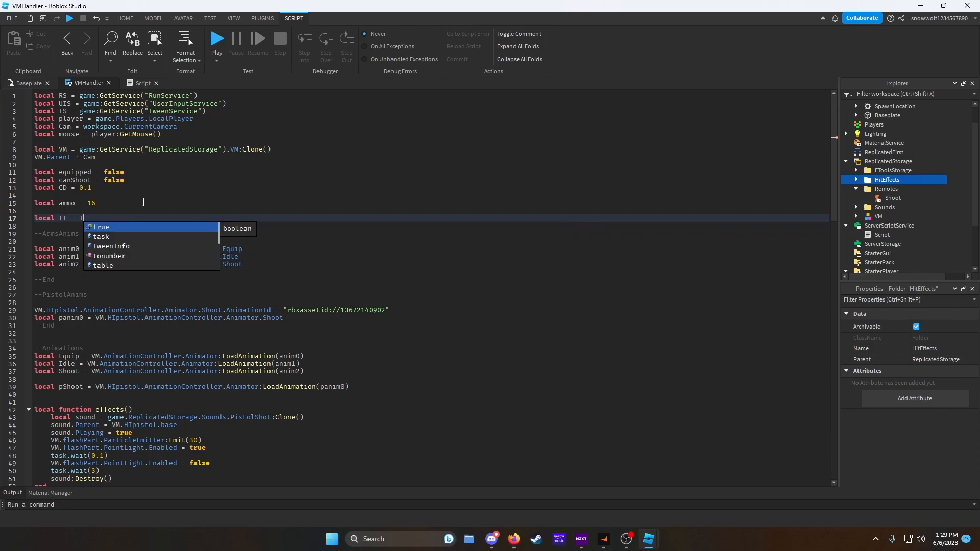
type("S")
key("BackSpace")
type("weenInfo.new(")
type("0.05")
type(",Enum.Eas")
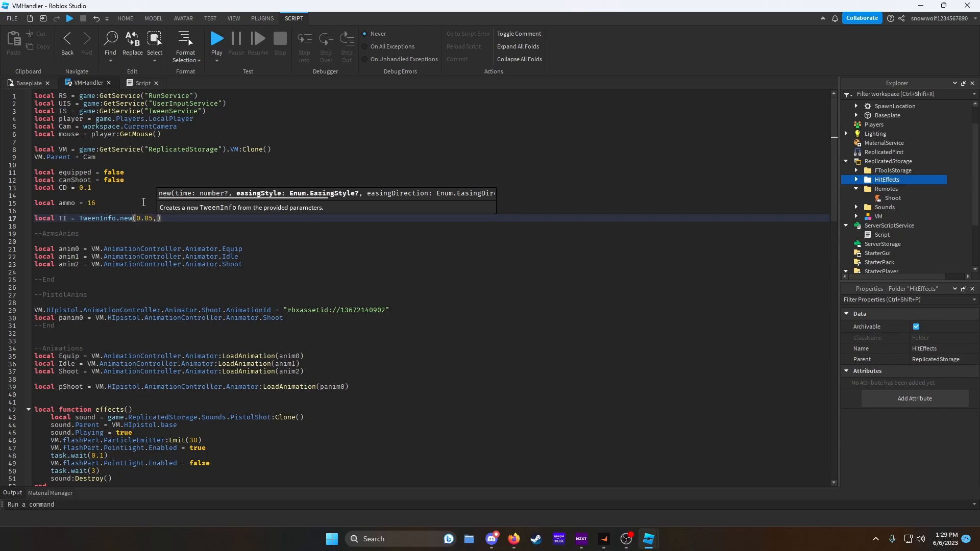
type("ingStyle.")
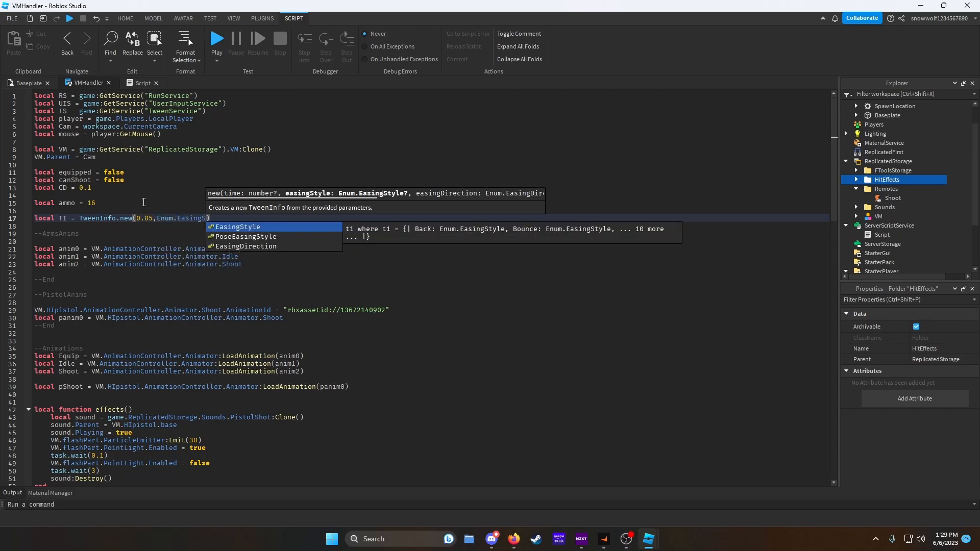
key("Tab")
type(",Enum.EasingD")
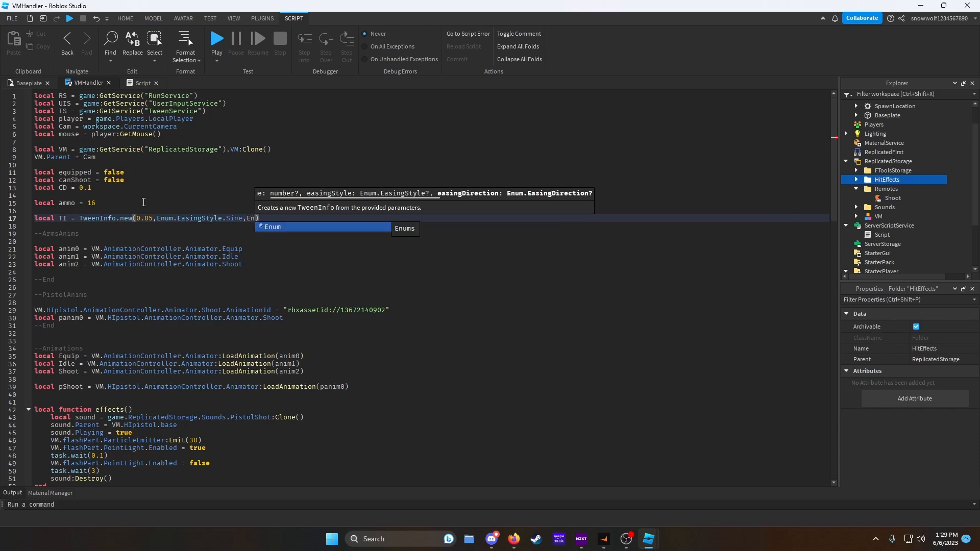
key("Tab")
type(".")
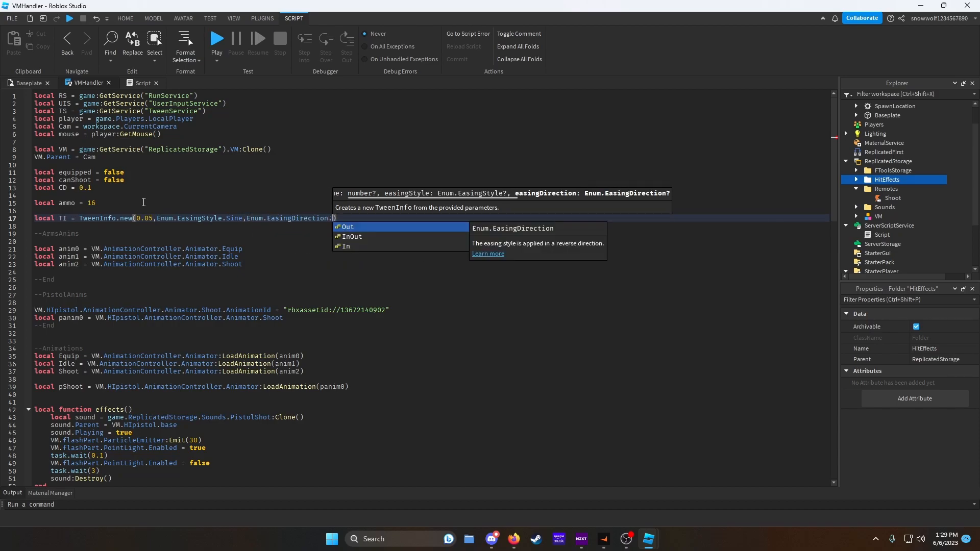
type("O")
key("Tab")
type(",0,false,0")
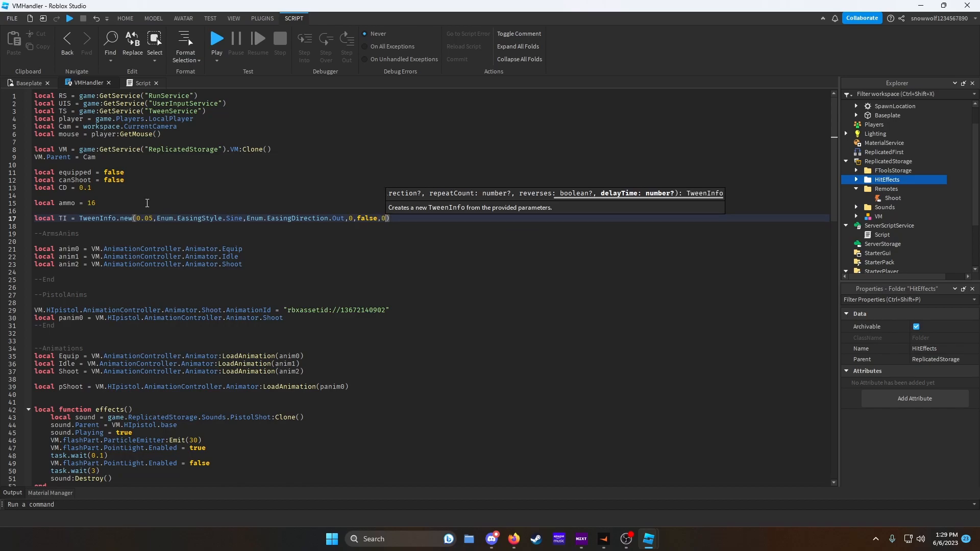
- Add an empty local function named recoil after the effects function
scroll(203, 311, "down", 2)
left_click(69, 444)
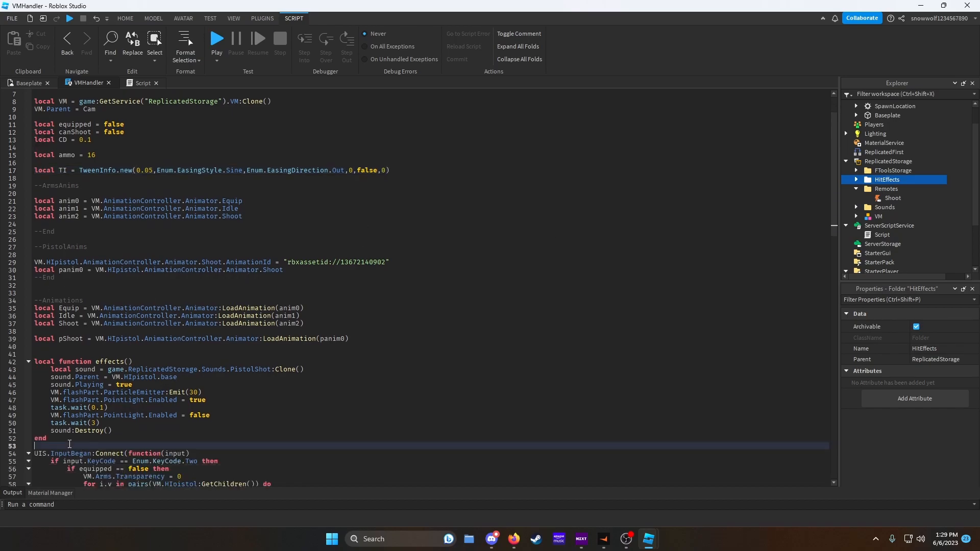
key("Return")
key("Return")
key("Up")
type("local")
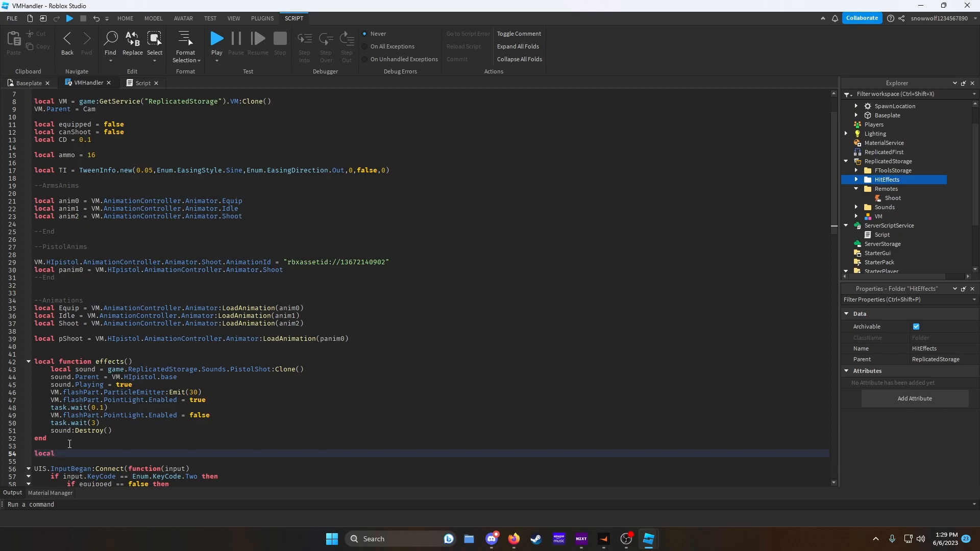
type(" function recoil()")
key("Return")
- Inside recoil, declare randY and randZ, each set to math.random(-2,2)
type("local rand")
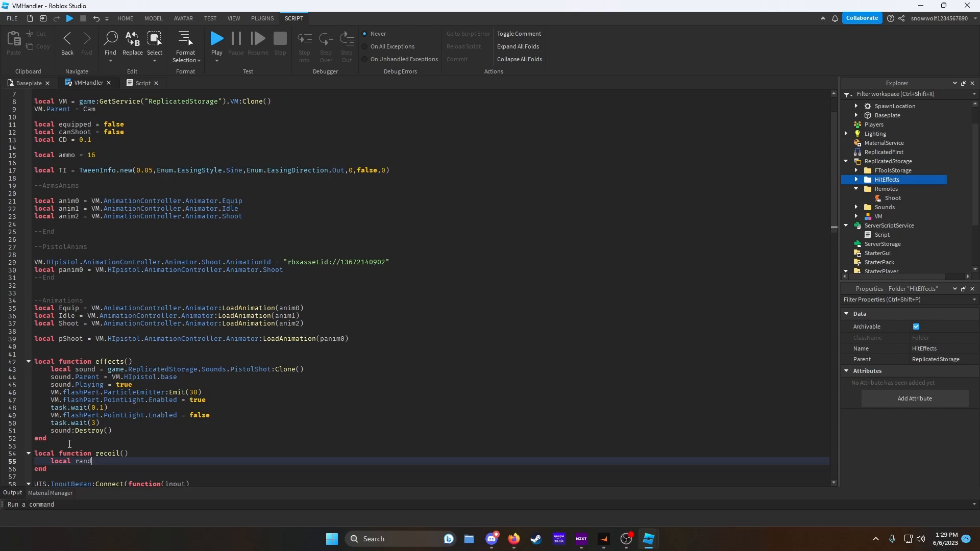
type("X")
key("BackSpace")
type("Z = math.r")
key("Tab")
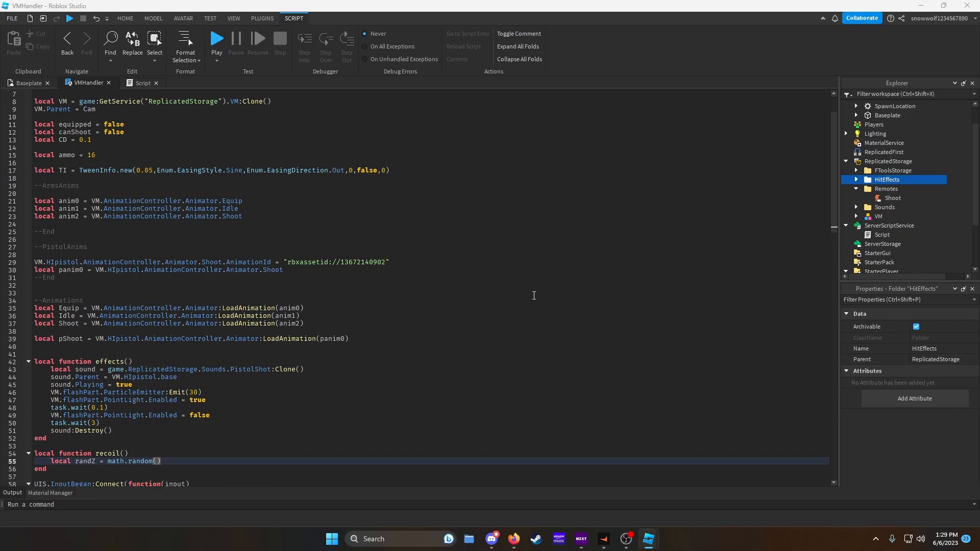
left_click(98, 463)
left_click(157, 461)
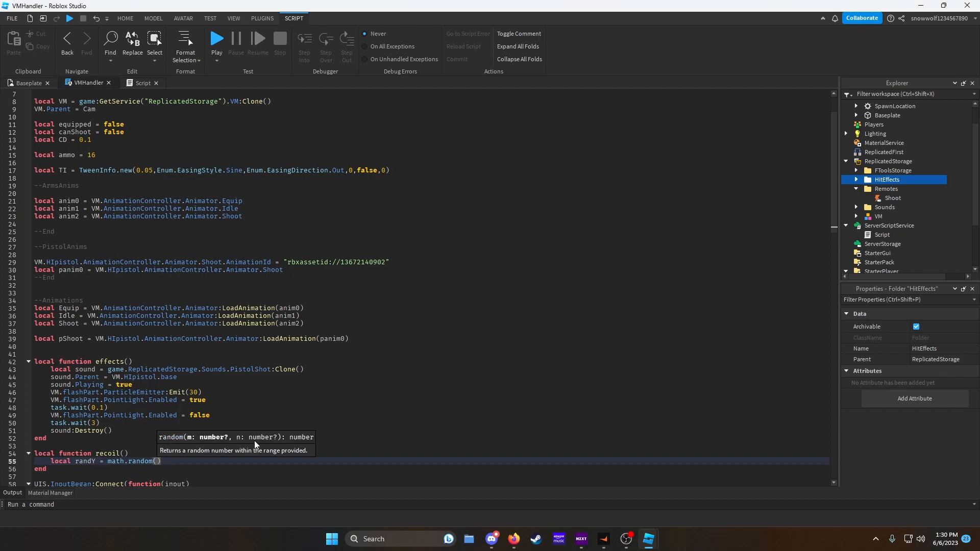
type("-1")
type(",")
type("2")
key("End")
key("Return")
type("local ")
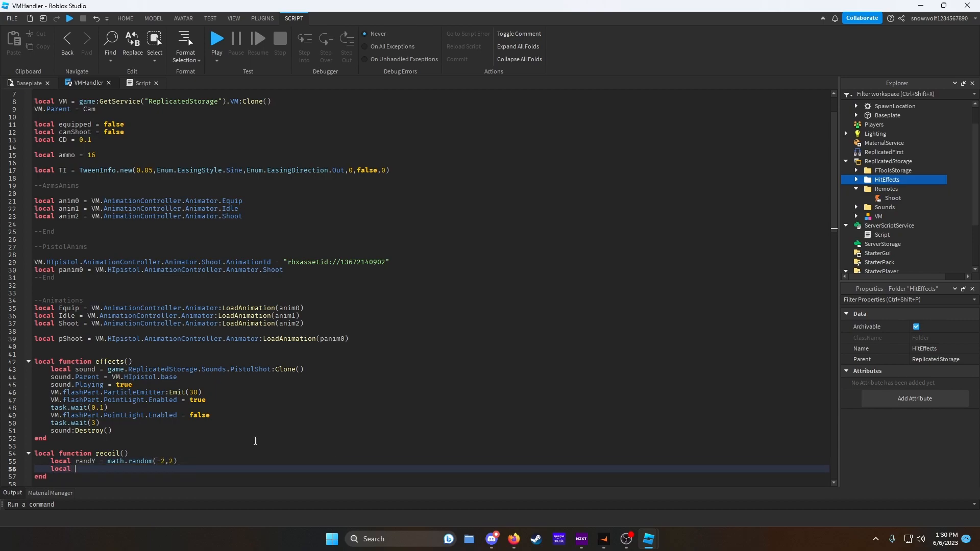
type("randZ = math.random(-2,2")
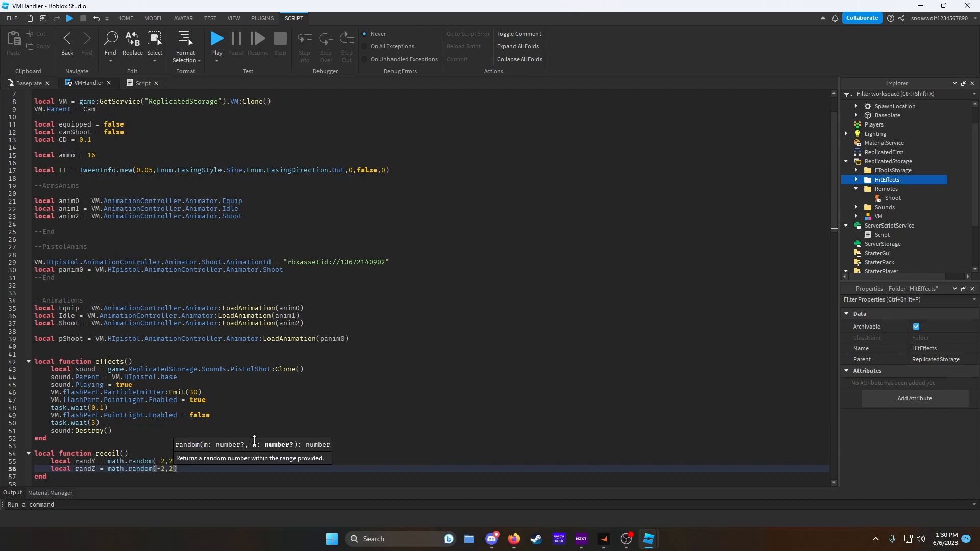
- Add a prop table with CFrame = Cam.CFrame * CFrame.Angles(0.03, randY / 100, randZ / 100) inside recoil
scroll(254, 440, "down", 2)
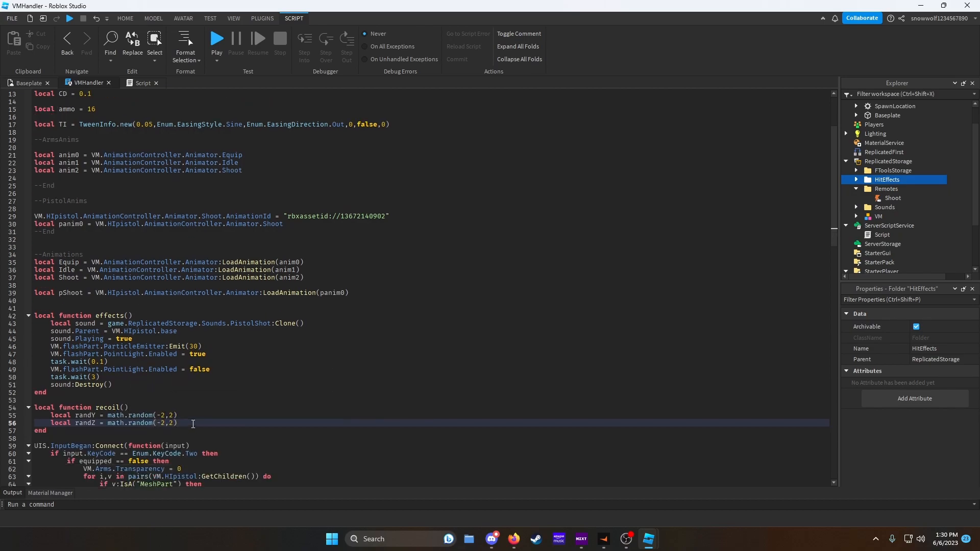
key("Return")
type("local ")
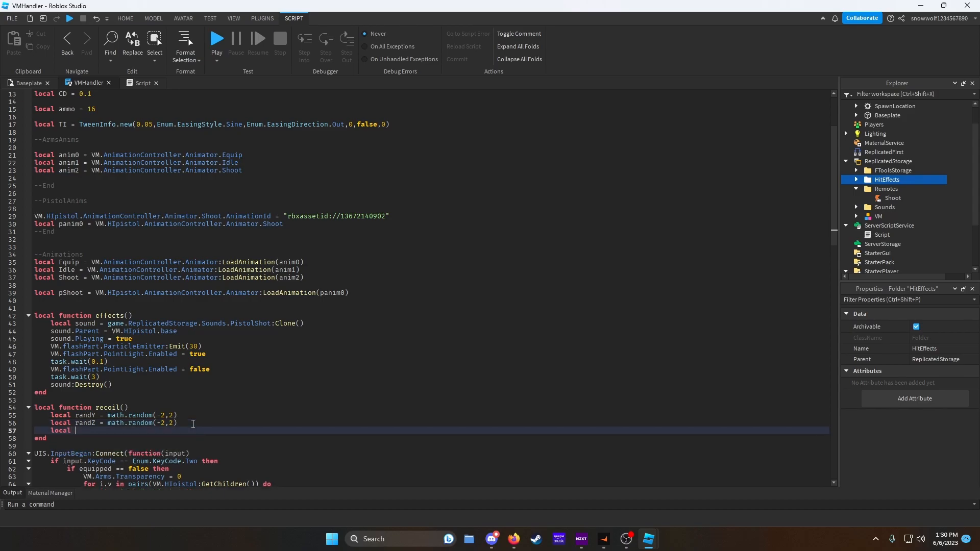
type("prop = {CFrame = Cam.CFrame *C")
key("Tab")
type(".")
key("Tab")
type("(0.03,randY / 100, 0.")
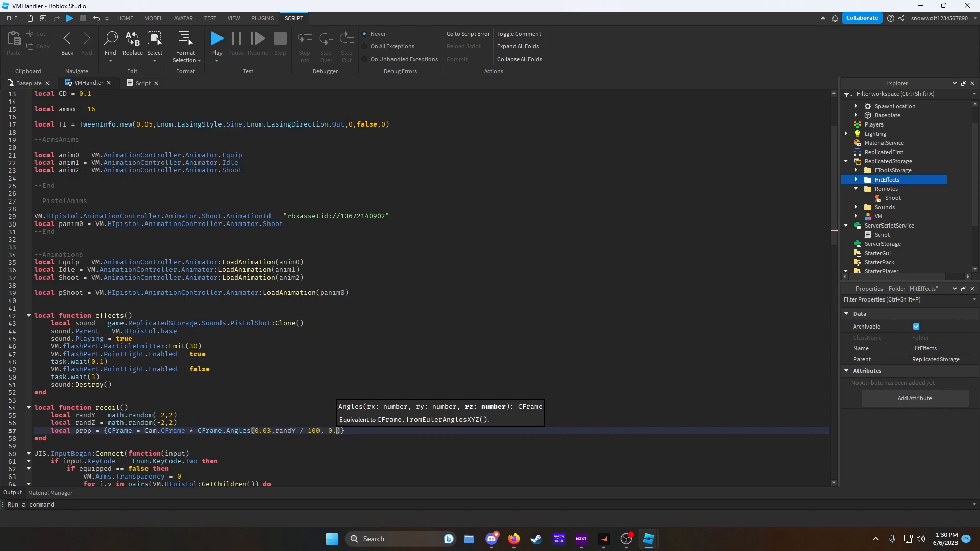
key("BackSpace")
key("BackSpace")
key("BackSpace")
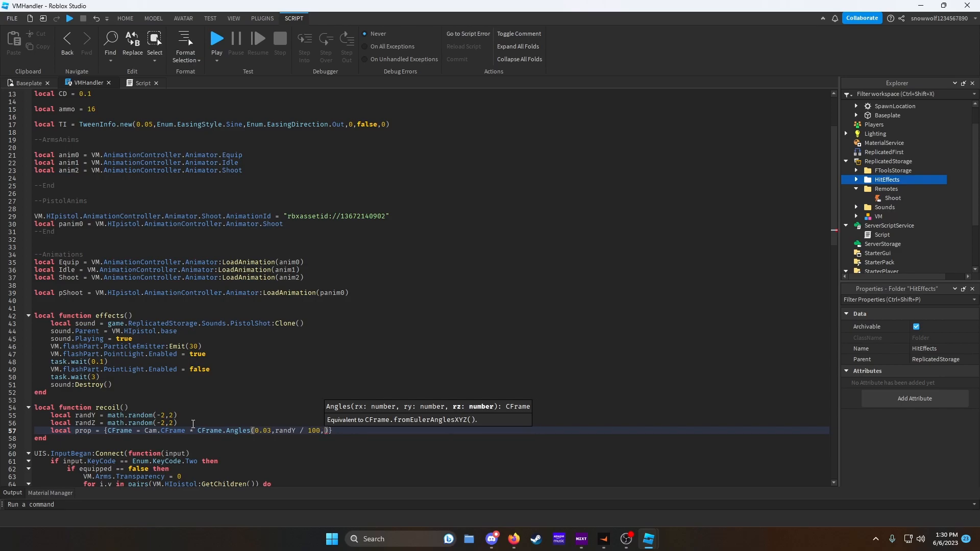
type("randZ")
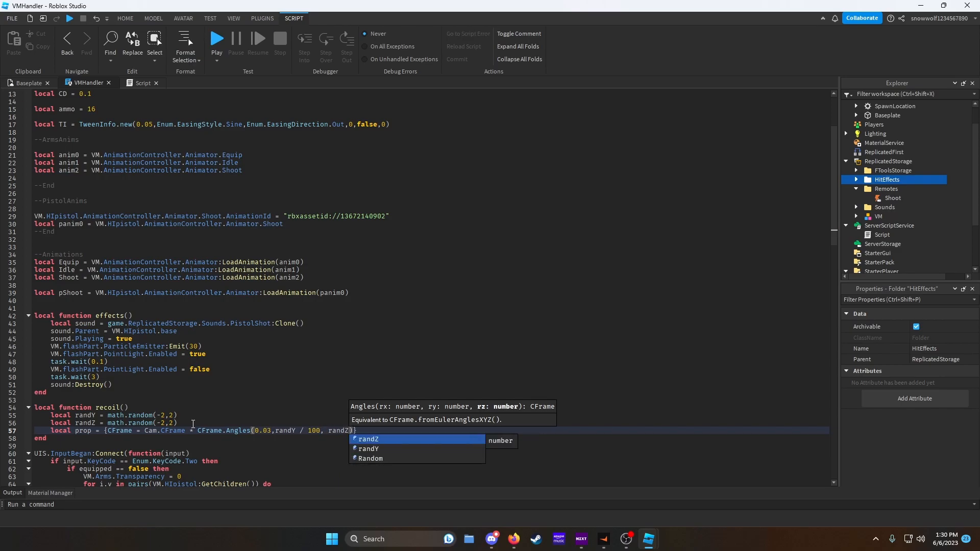
type(" / 100")
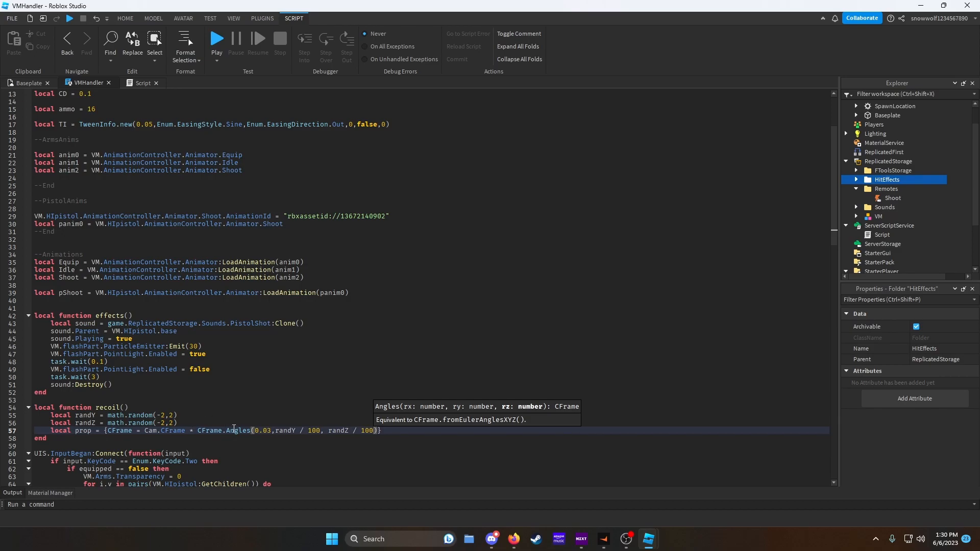
- Inside recoil, create Tween as TS:Create(cam, TI, prop) and add Tween:Play() below it
left_click(401, 431)
key("Return")
type("local ")
type("Twe")
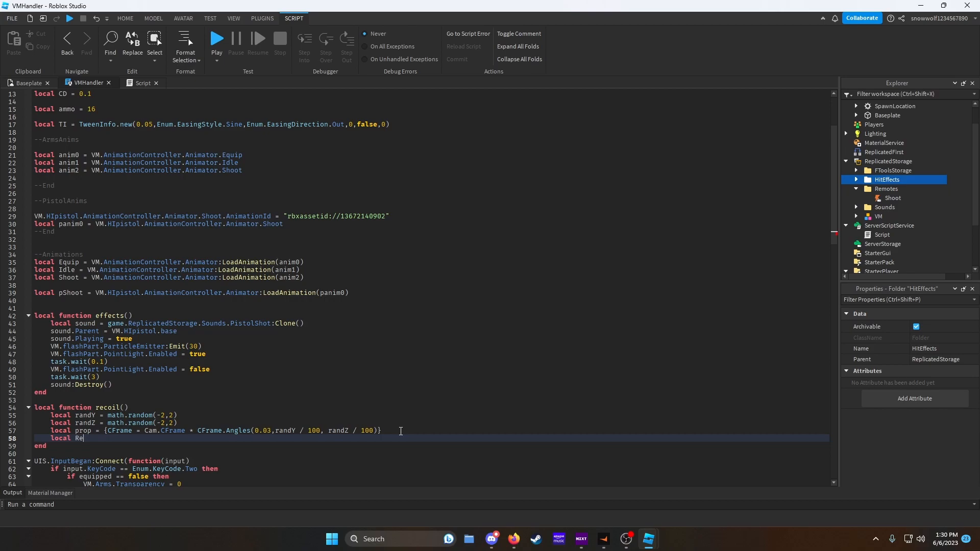
type("en = TS.")
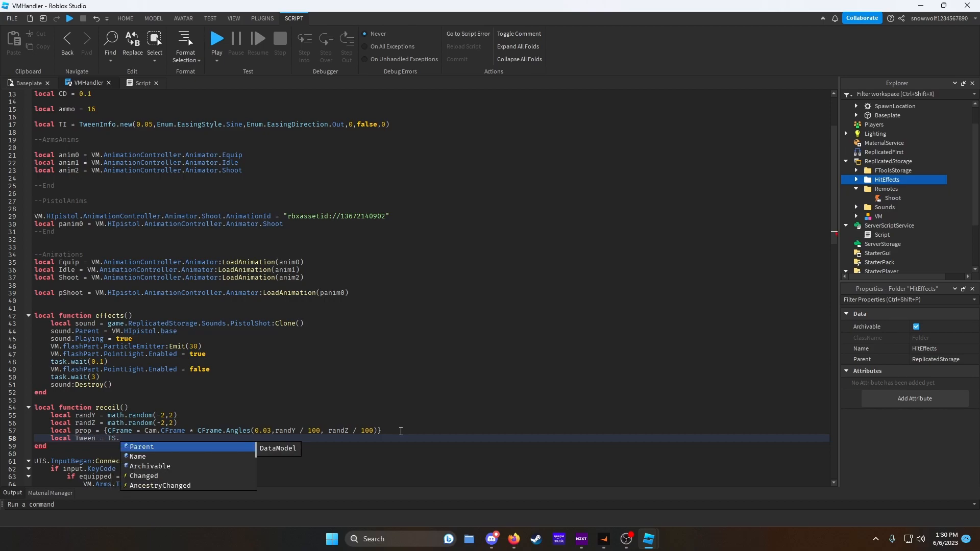
key("BackSpace")
type(":Create(")
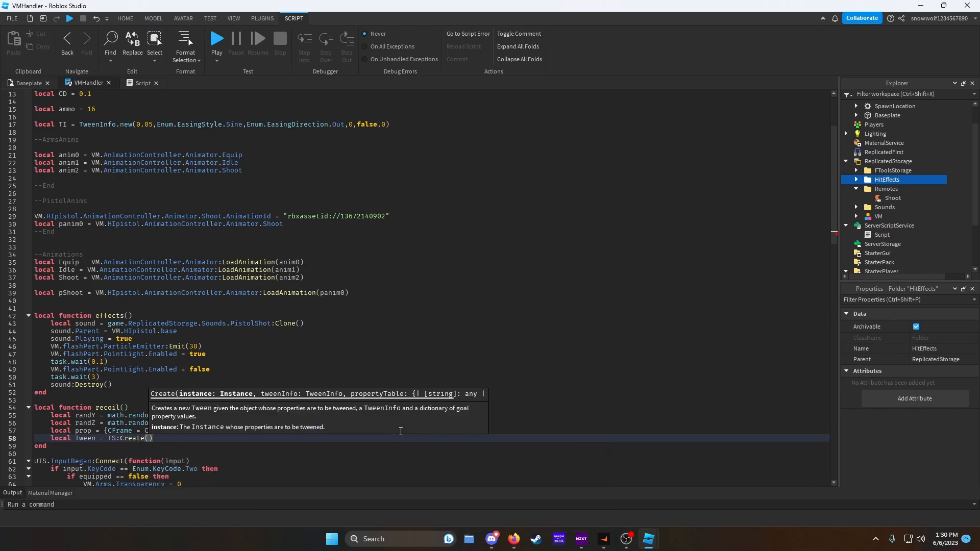
type("cam,TI,")
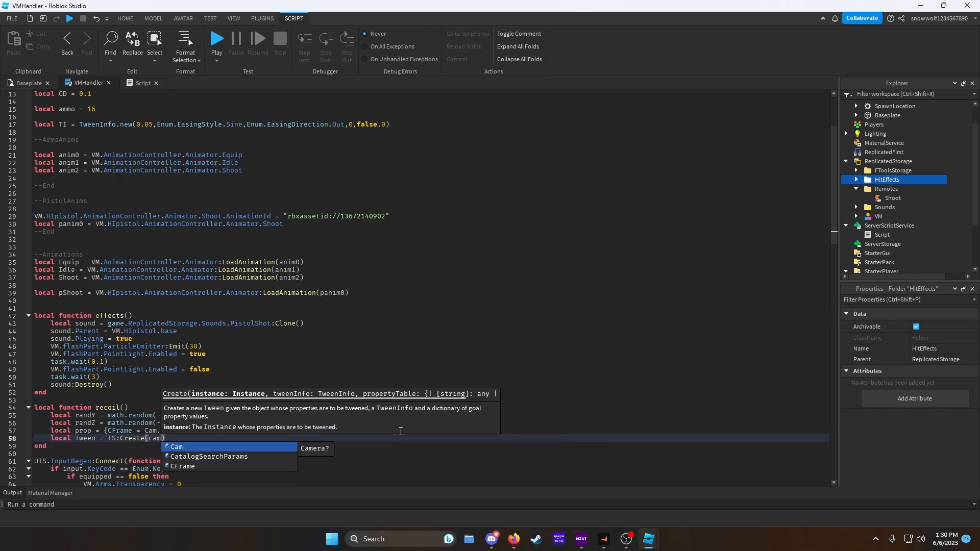
type("prop")
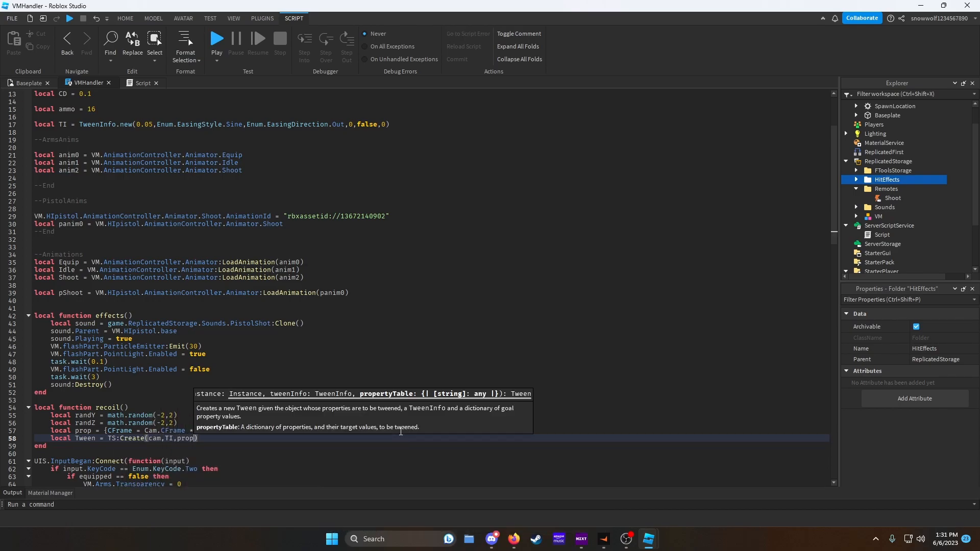
key("End")
key("Return")
type("Tw")
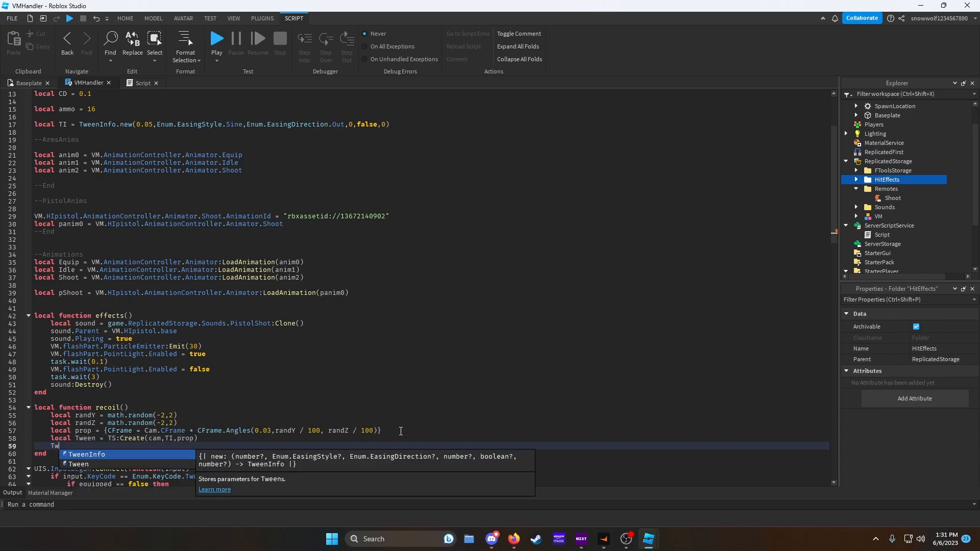
type("een:Play()")
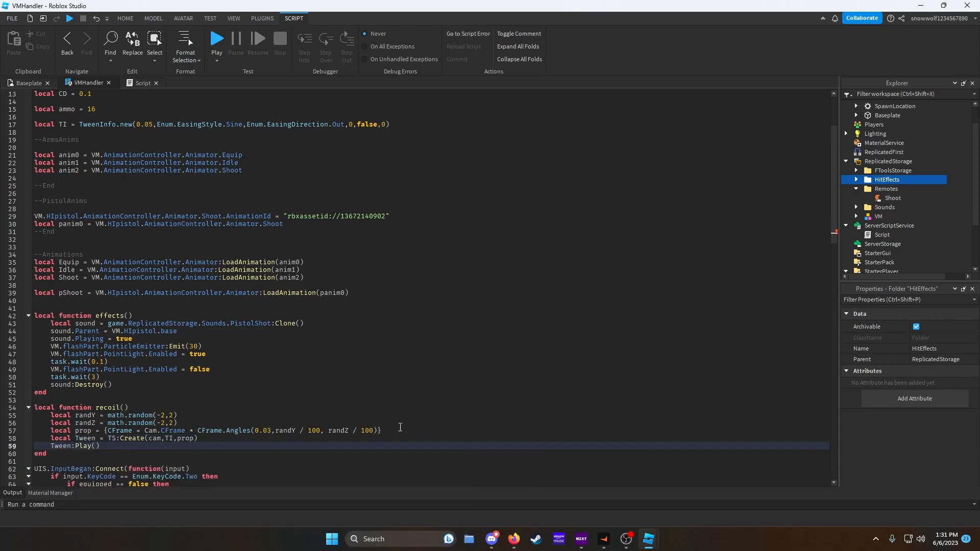
- Correct the tween's target argument from cam to Cam
double_click(152, 440)
key("Right")
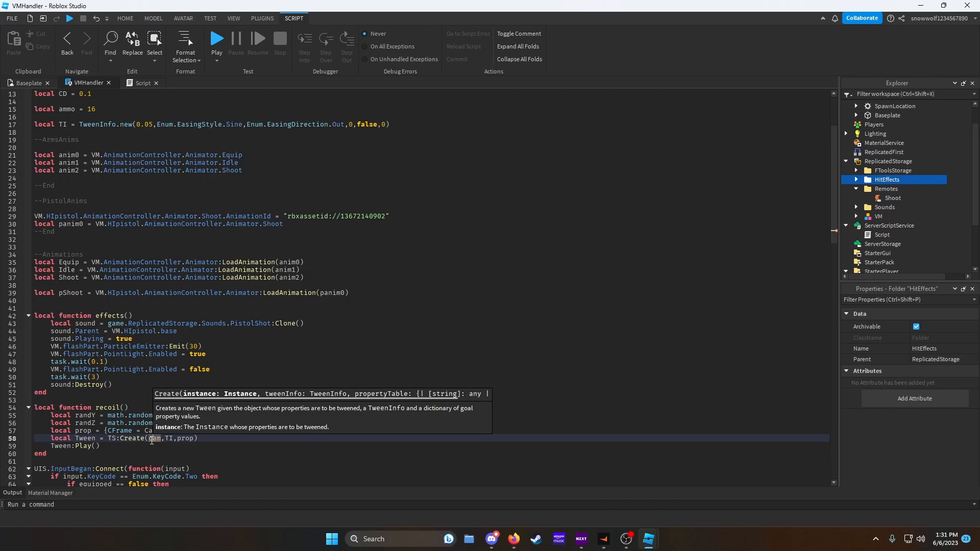
key("BackSpace")
type("C")
- In the mouse click handler after resuming eCoro, declare local rCoro = coroutine.create(recoil)
scroll(168, 179, "down", 20)
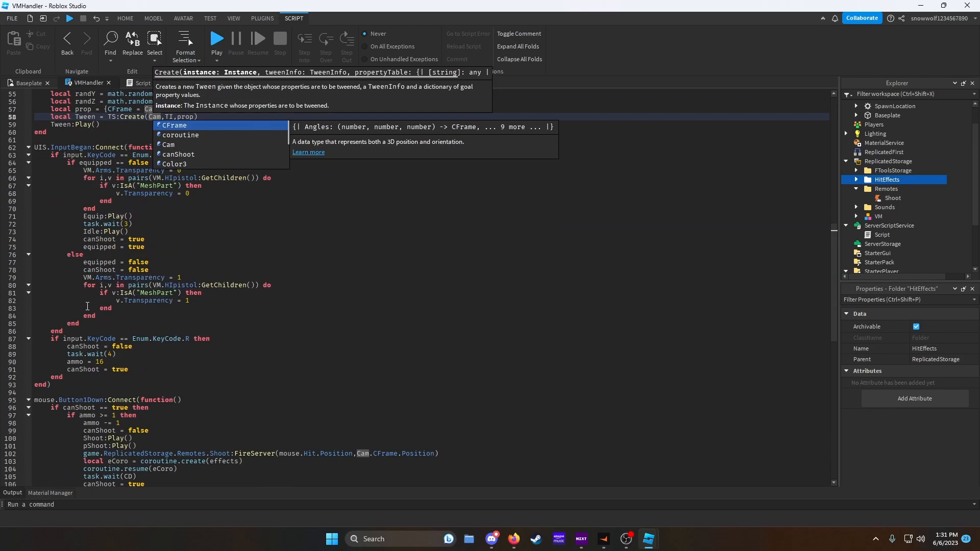
scroll(90, 301, "up", 9)
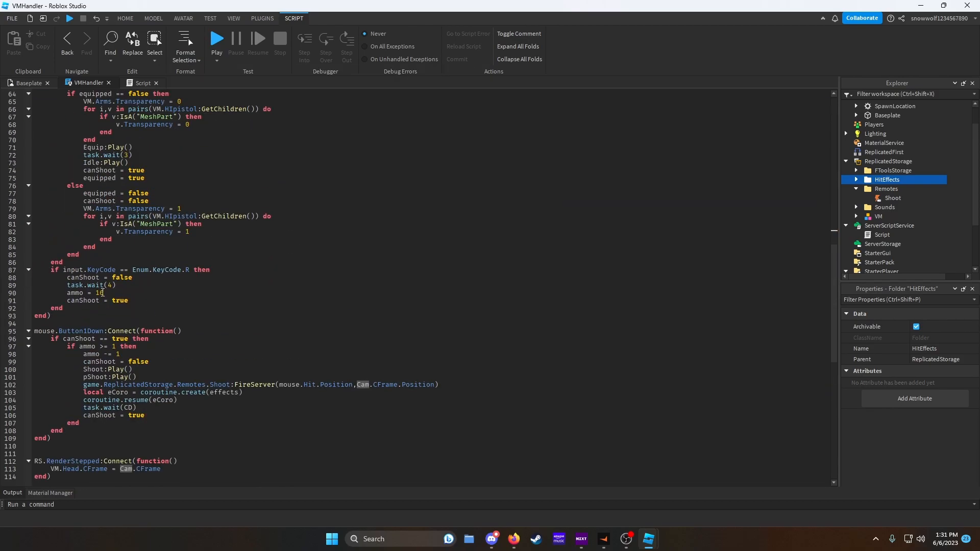
scroll(173, 388, "down", 2)
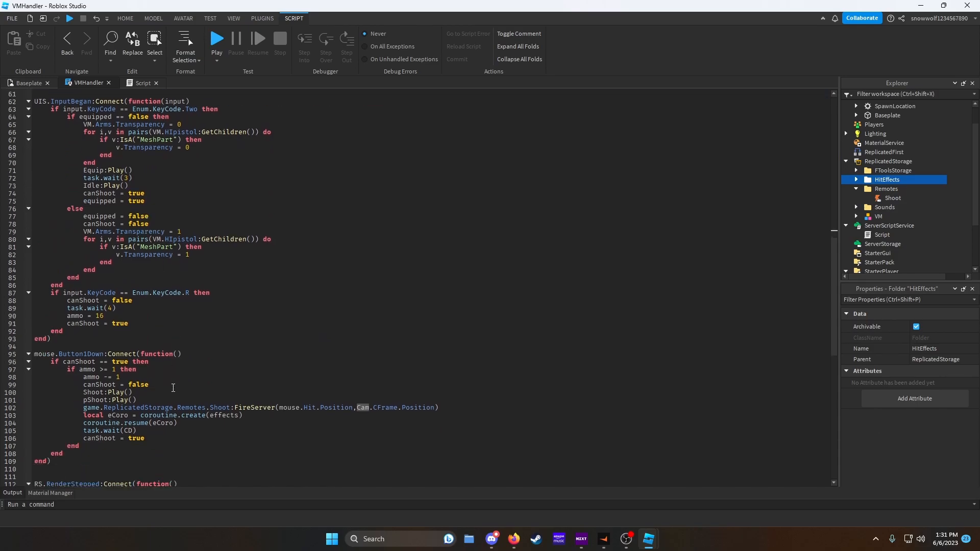
left_click(179, 424)
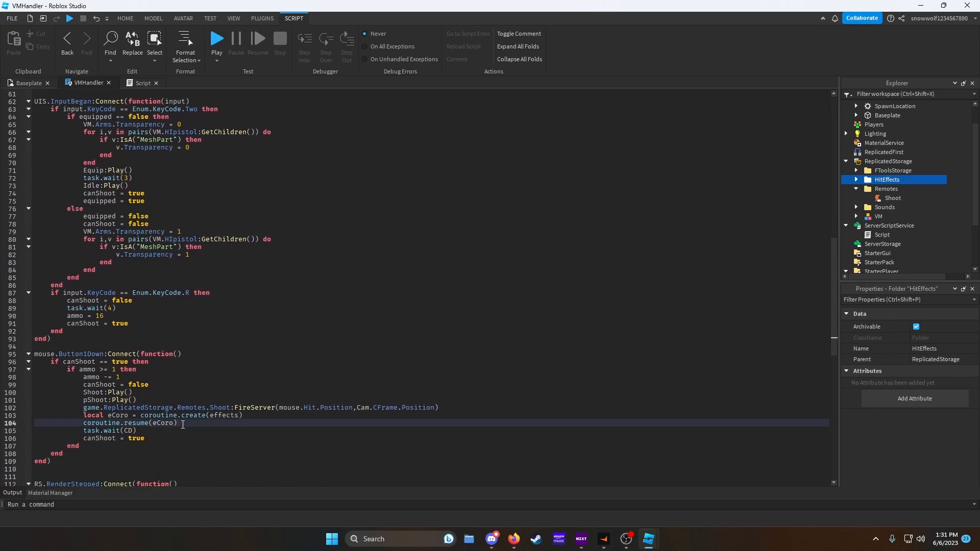
key("Return")
type("local r")
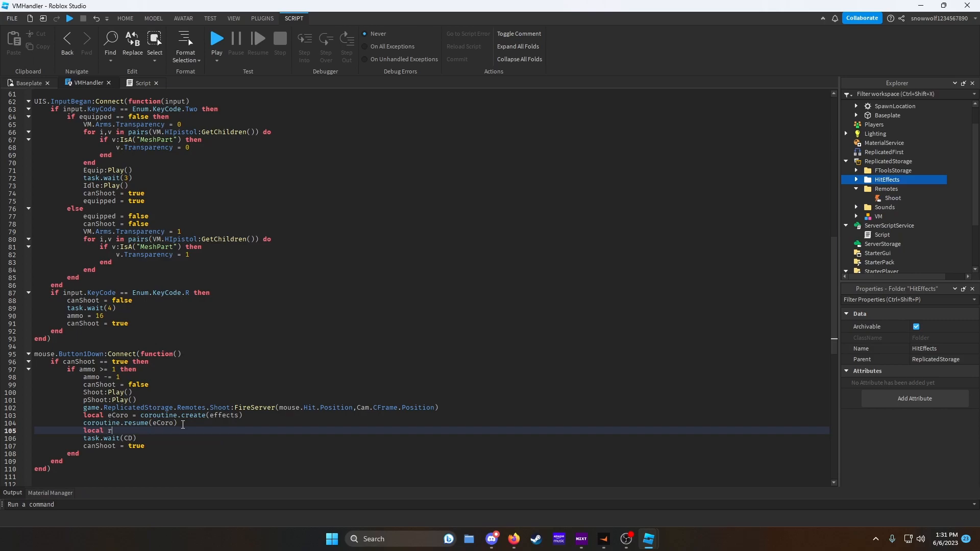
type("Coro = coroutine.r")
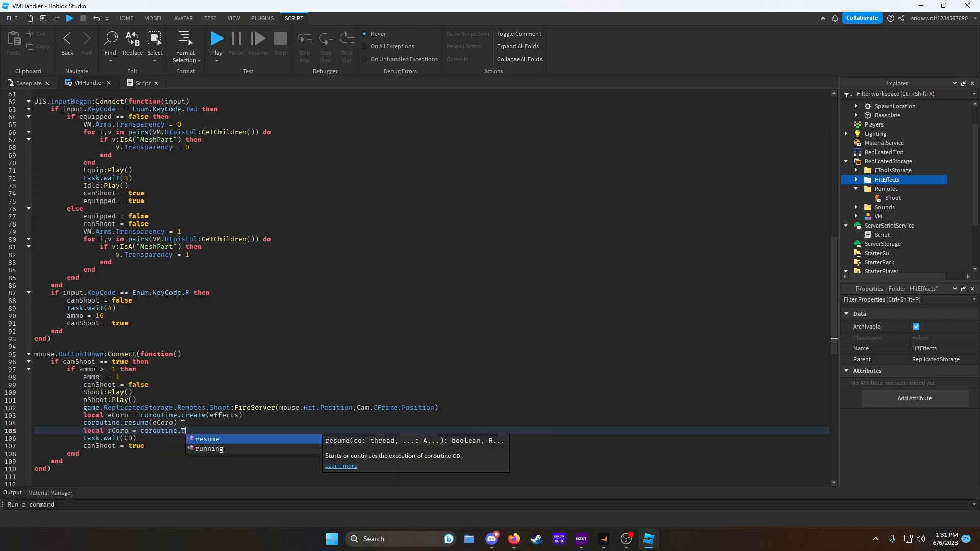
type("esume(recoil()")
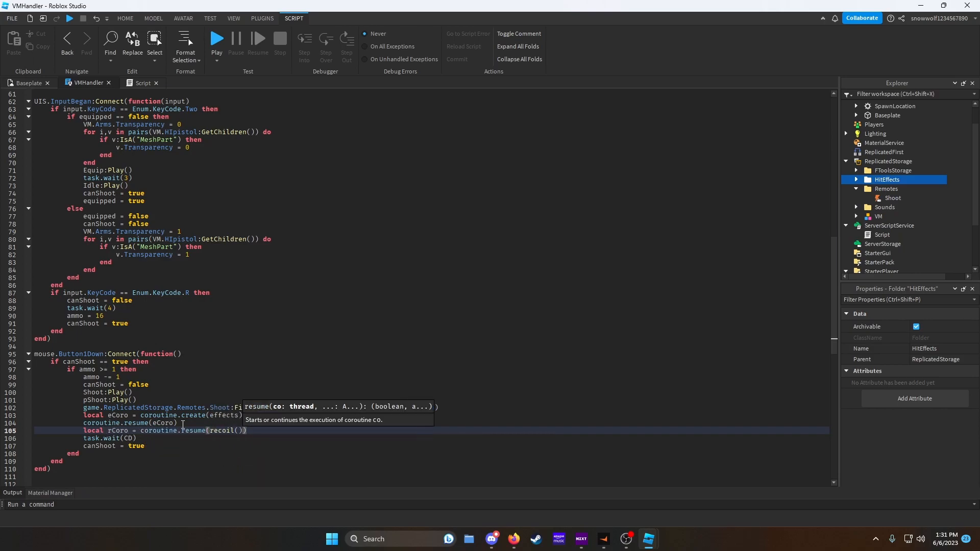
key("BackSpace")
key("BackSpace")
key("BackSpace")
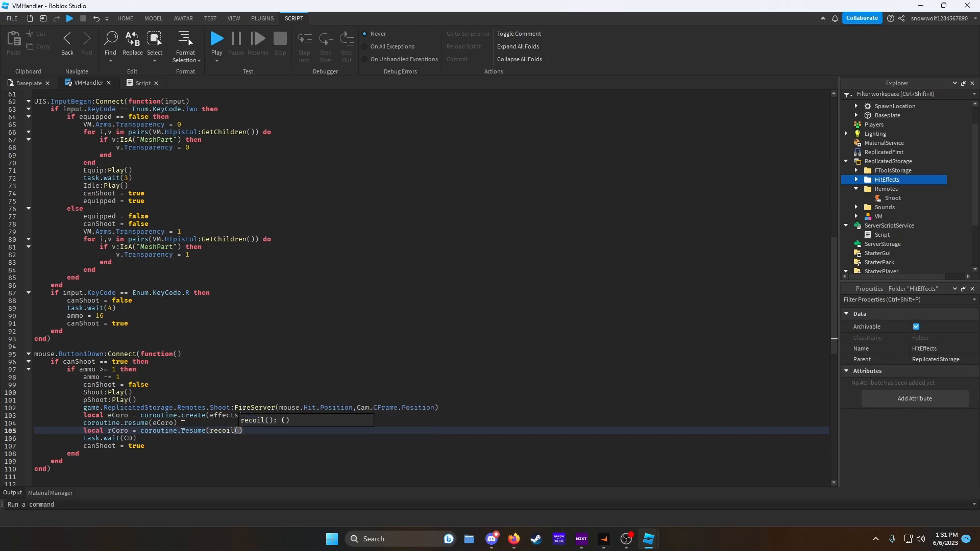
key("BackSpace")
key("BackSpace")
key("BackSpace")
key("BackSpace")
type("create(")
type("recoil)")
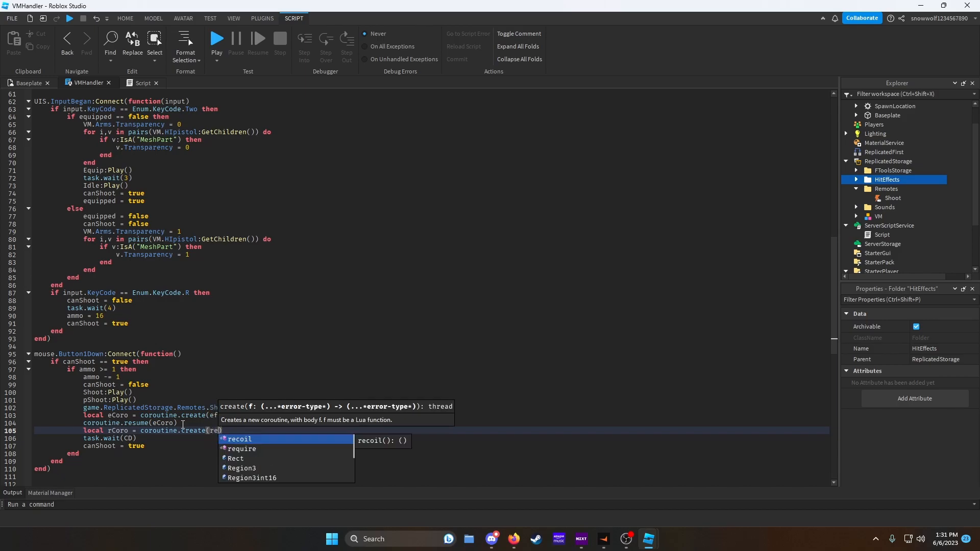
- Add coroutine.resume(rCoro) on the following line
key("Return")
type("coroutine.resume(rec")
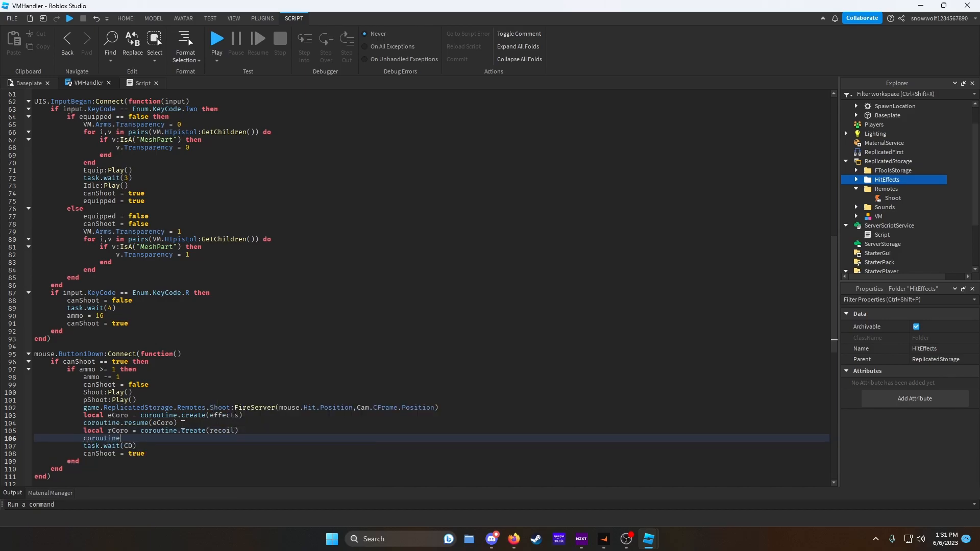
key("BackSpace")
key("BackSpace")
type("Coro")
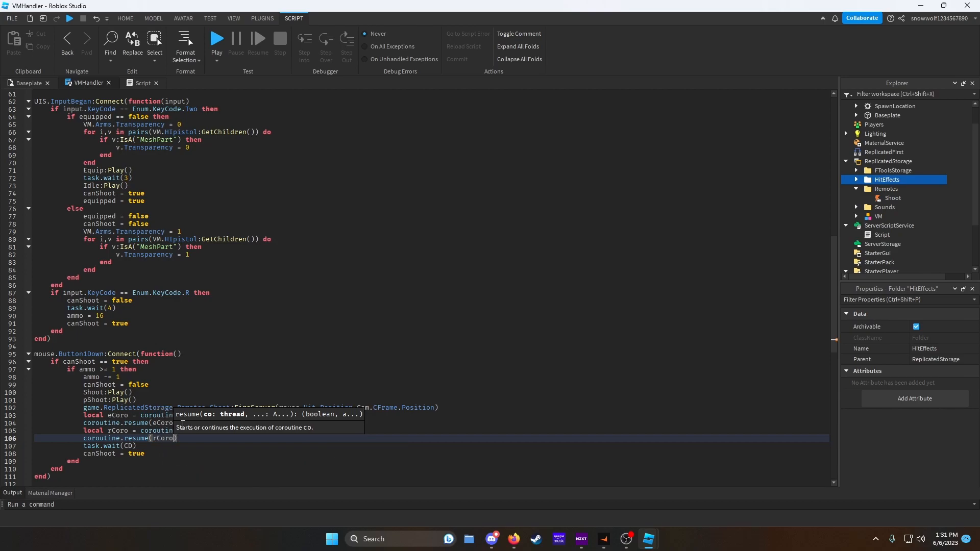
- Play-test the game, equip the pistol and fire repeatedly to check the camera recoil
left_click(69, 19)
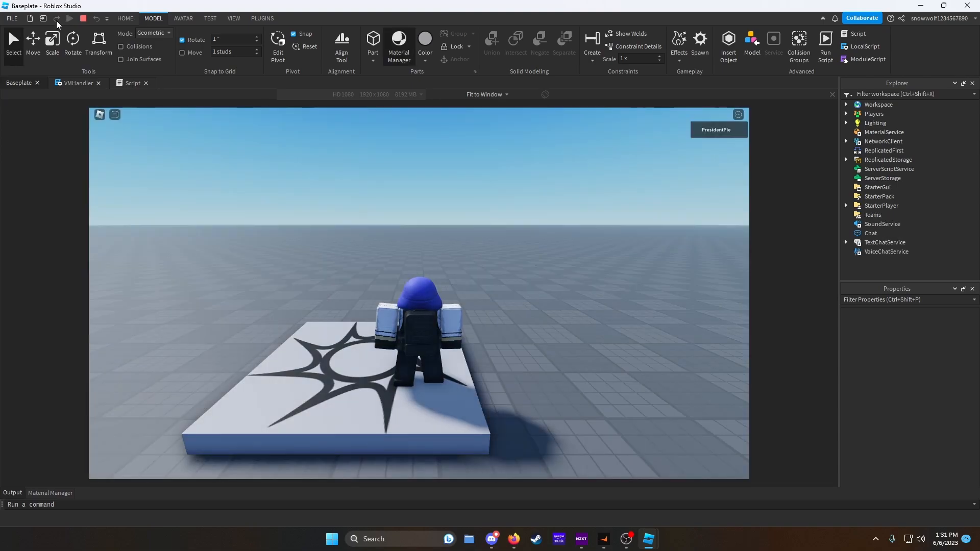
left_click(19, 48)
right_click_drag(383, 197, 381, 199)
scroll(380, 199, "up", 6)
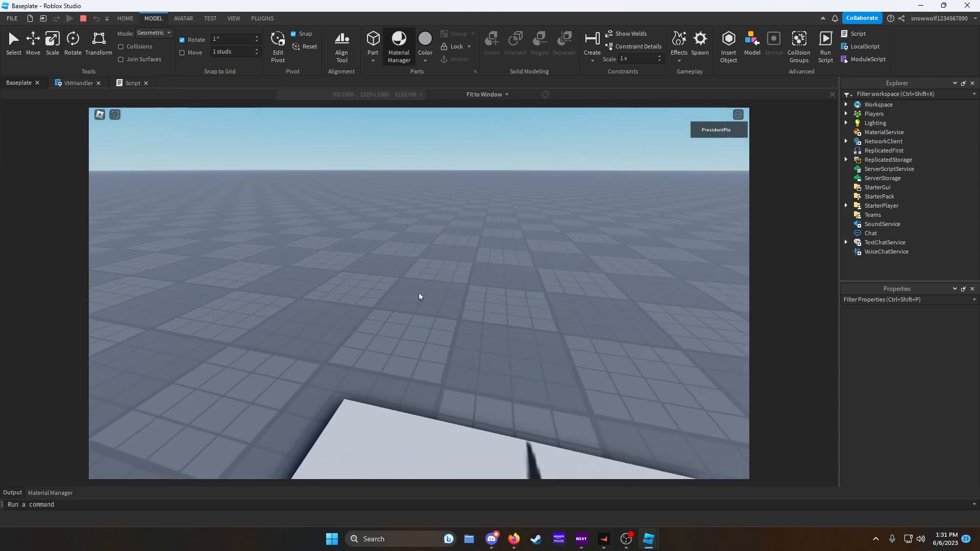
key("1")
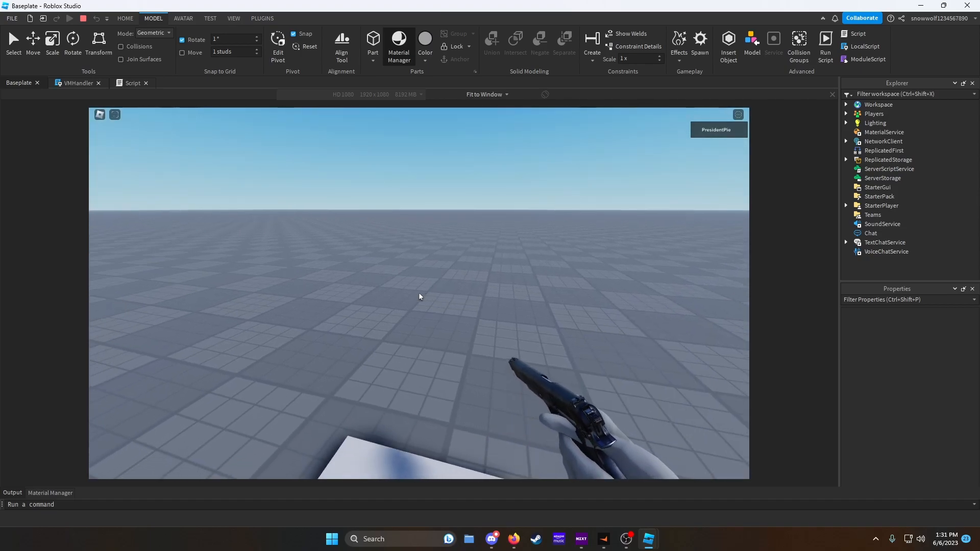
left_click(419, 296)
left_click(419, 296)
left_click(420, 297)
left_click(420, 297)
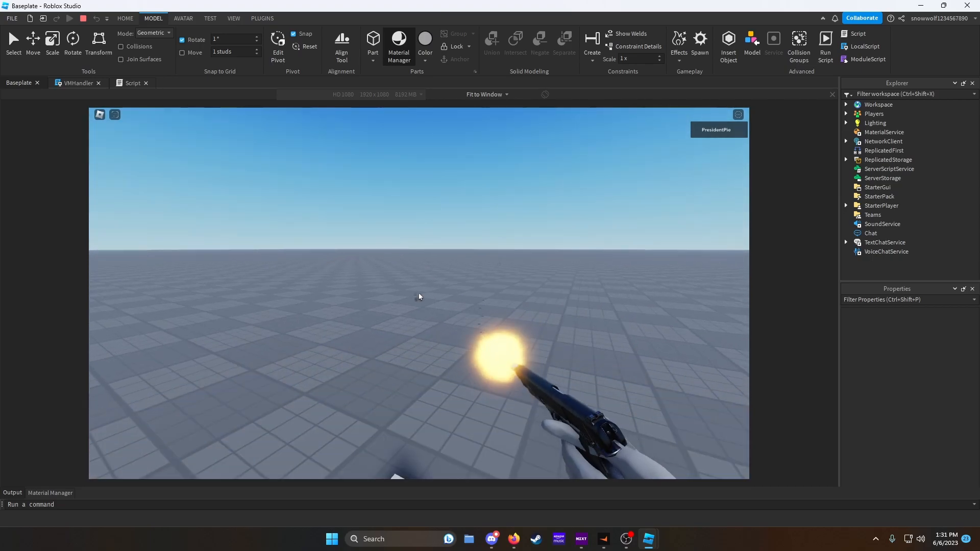
left_click(419, 297)
left_click(420, 296)
left_click(419, 297)
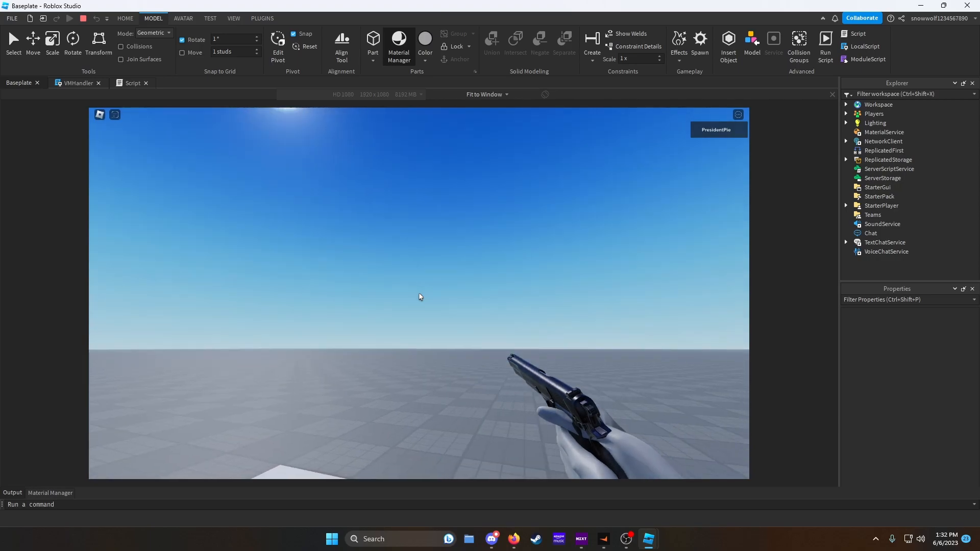
left_click(419, 297)
left_click(419, 297)
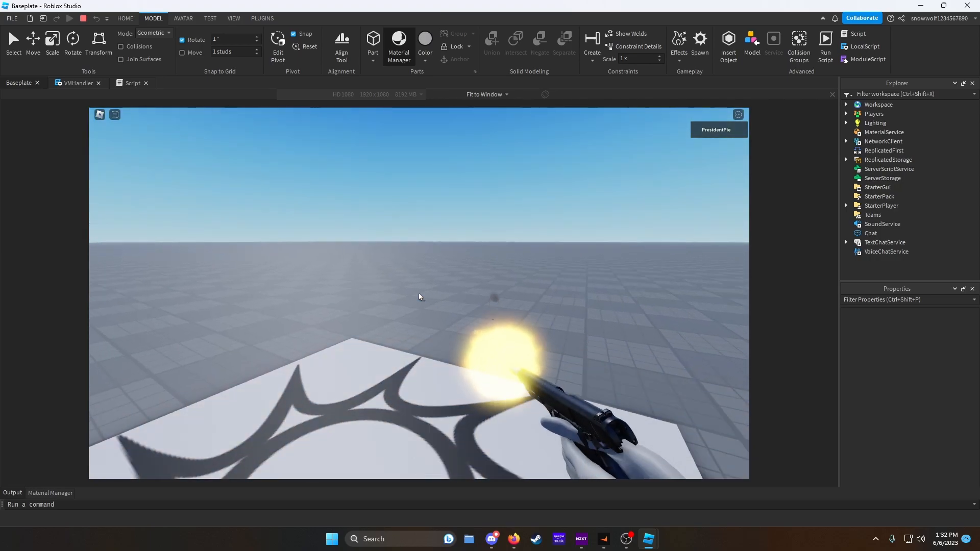
left_click(419, 297)
left_click(419, 296)
left_click(420, 297)
left_click(420, 297)
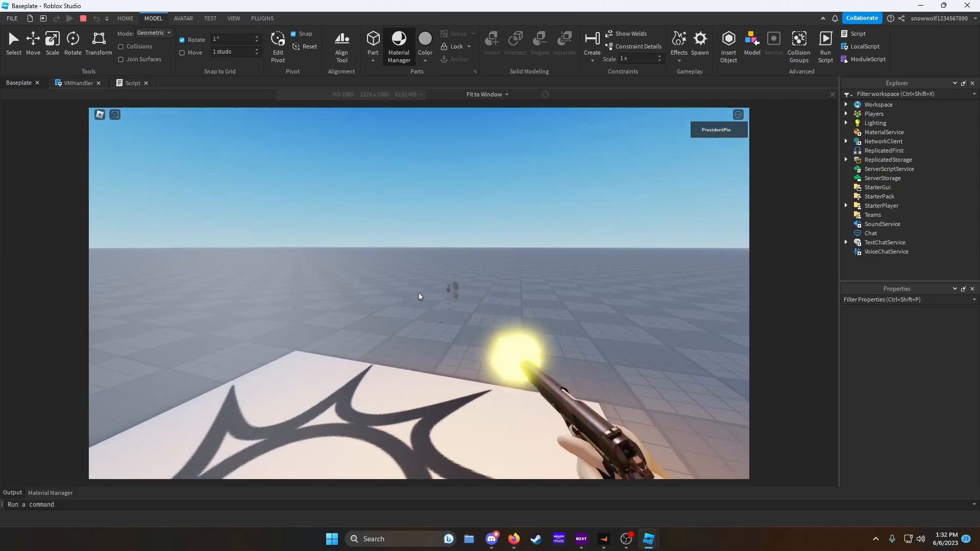
left_click(419, 297)
left_click(419, 297)
left_click(420, 297)
left_click(420, 297)
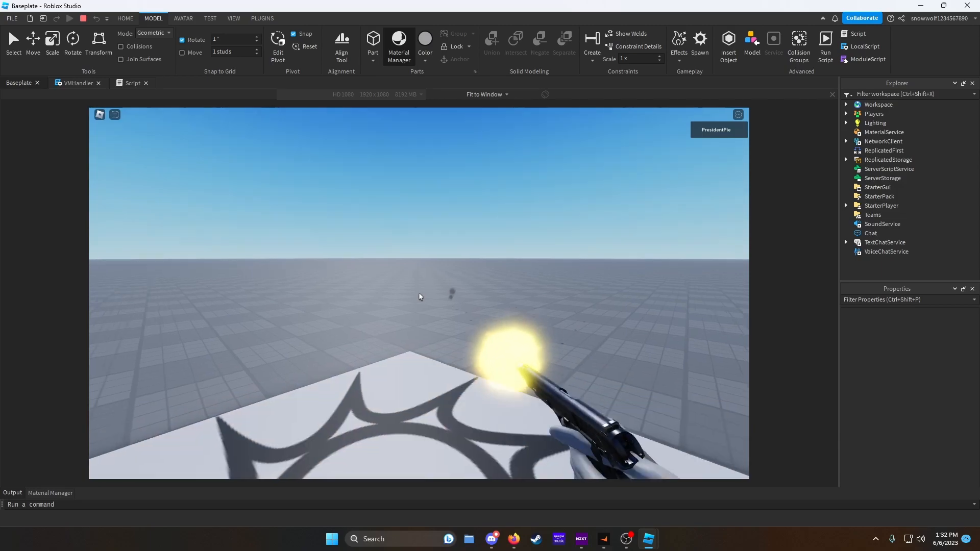
scroll(429, 300, "down", 6)
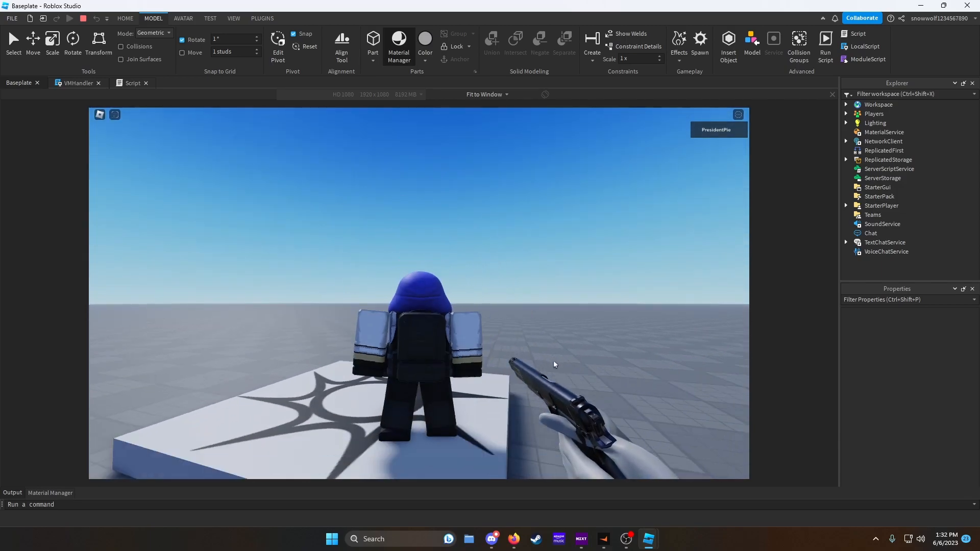
scroll(561, 336, "up", 6)
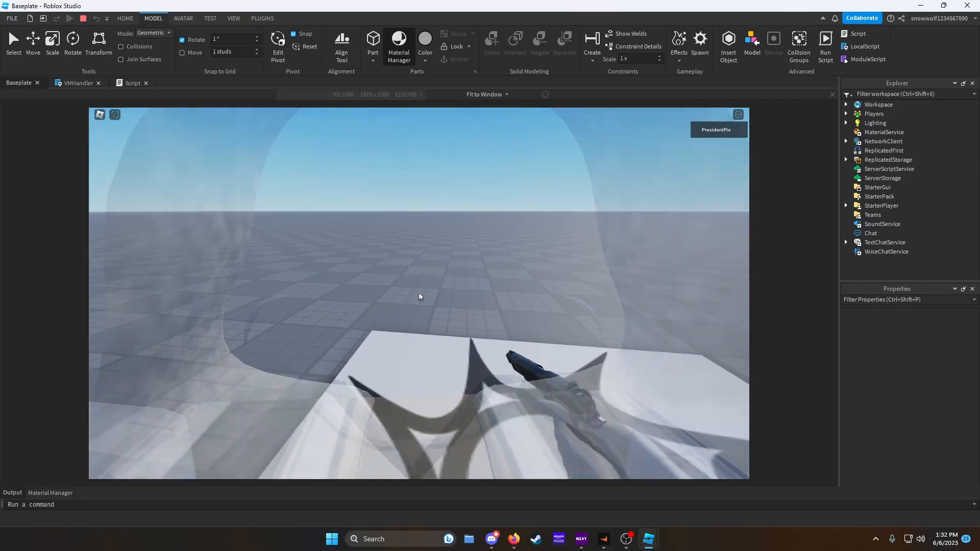
- Stop the test and generate an R15 Block Avatar rig with the Rig Builder
left_click(84, 18)
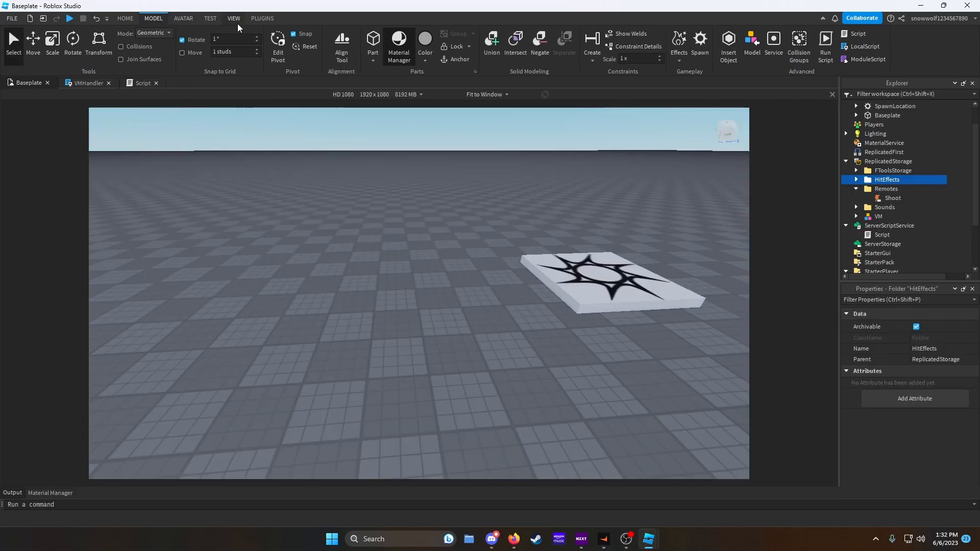
left_click(233, 18)
left_click(172, 20)
left_click(383, 45)
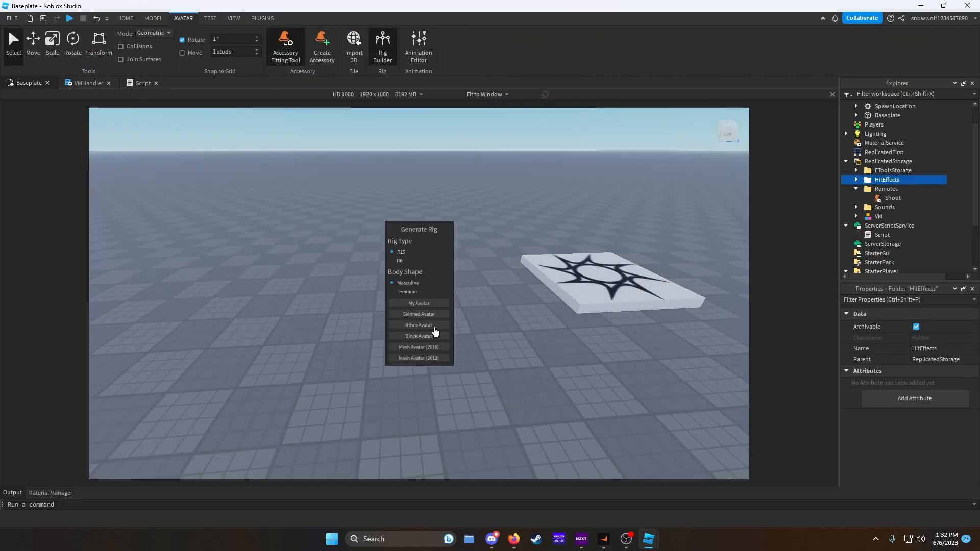
left_click(418, 336)
- Duplicate the rig several times, spreading the copies into a row of dummy targets
key("f")
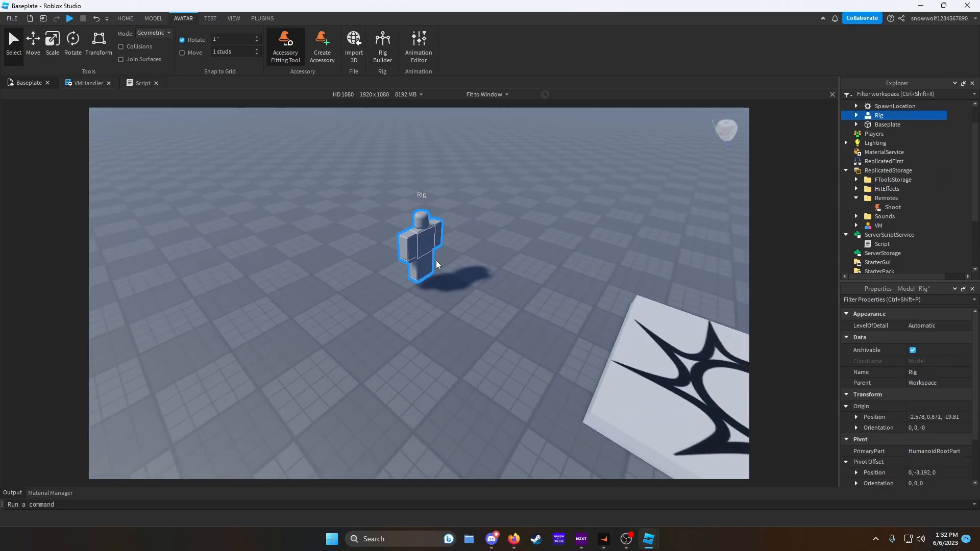
key("ctrl+d")
left_click_drag(431, 263, 412, 248)
key("ctrl+d")
key("ctrl+d")
key("ctrl+d")
- Play-test the game, fire the pistol at the row of dummy rigs to check hits and effects, and stop the test
left_click(70, 19)
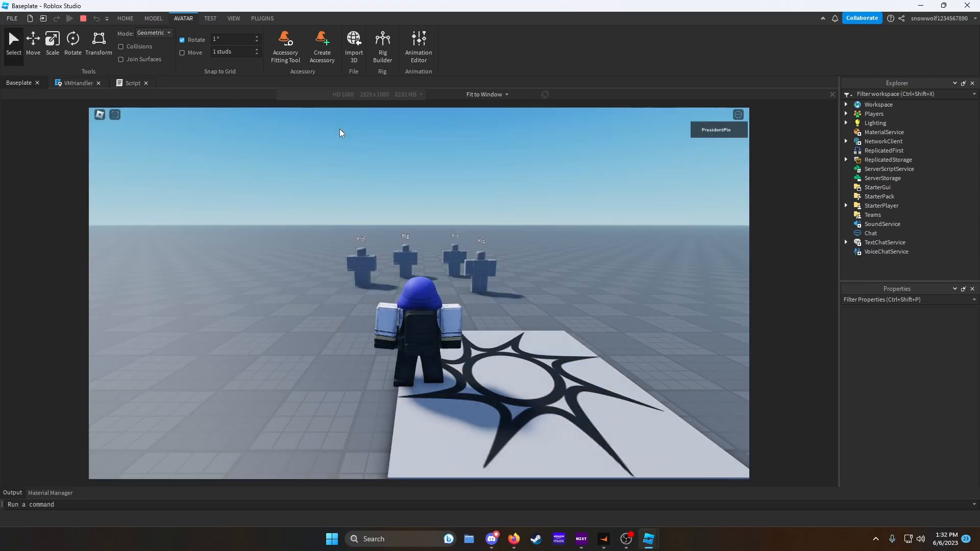
scroll(406, 247, "up", 5)
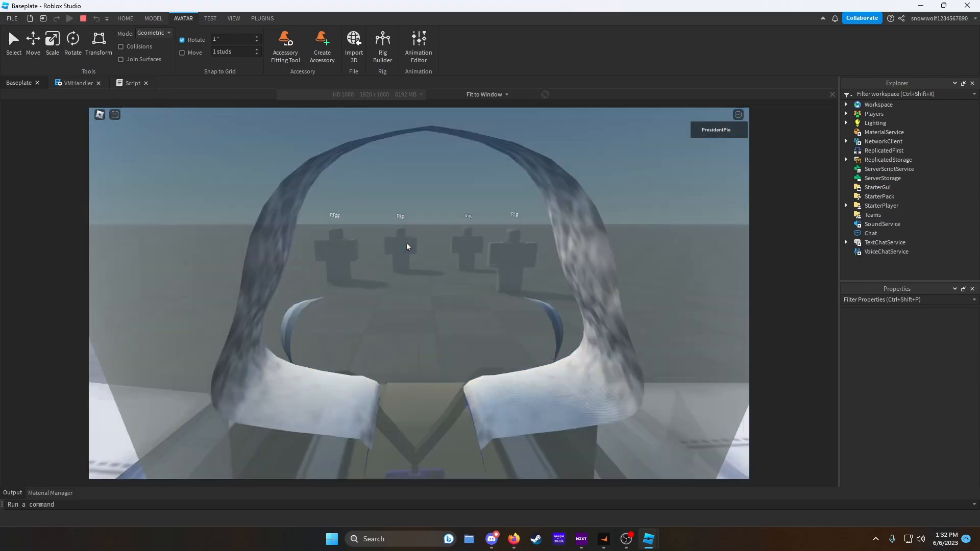
scroll(406, 244, "up", 2)
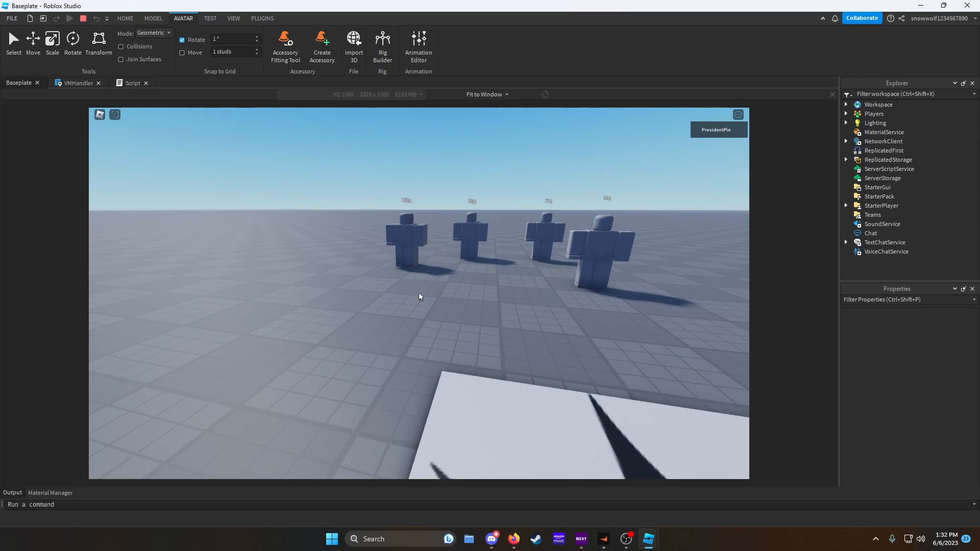
key("w")
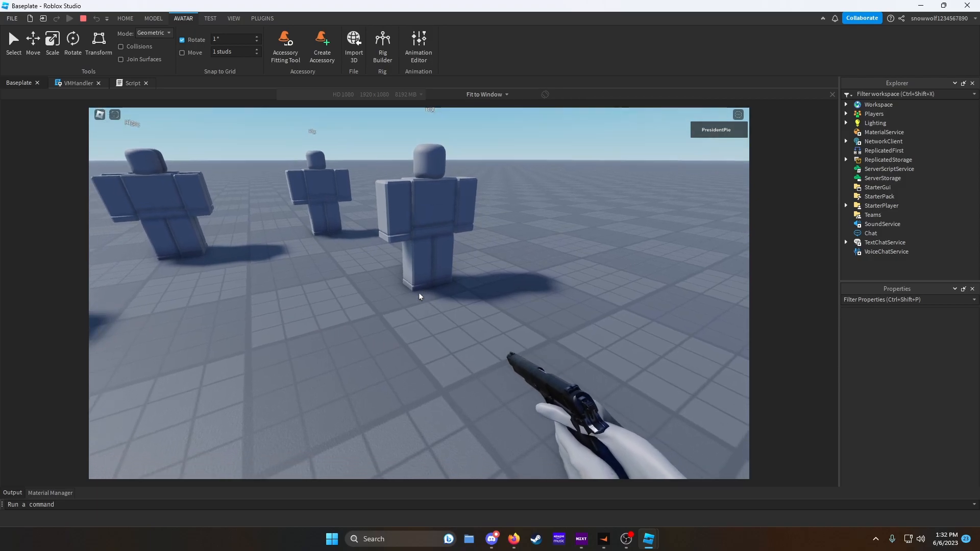
left_click(420, 296)
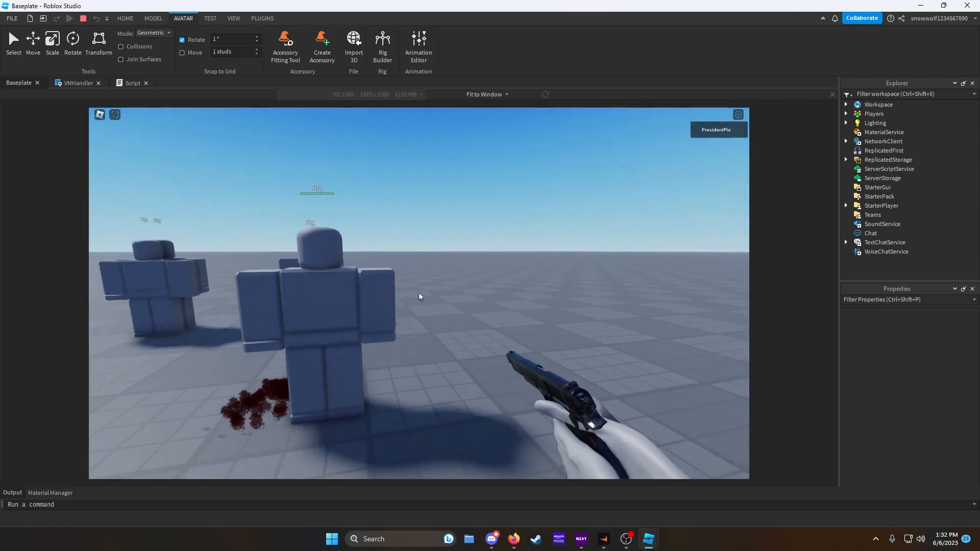
left_click(420, 296)
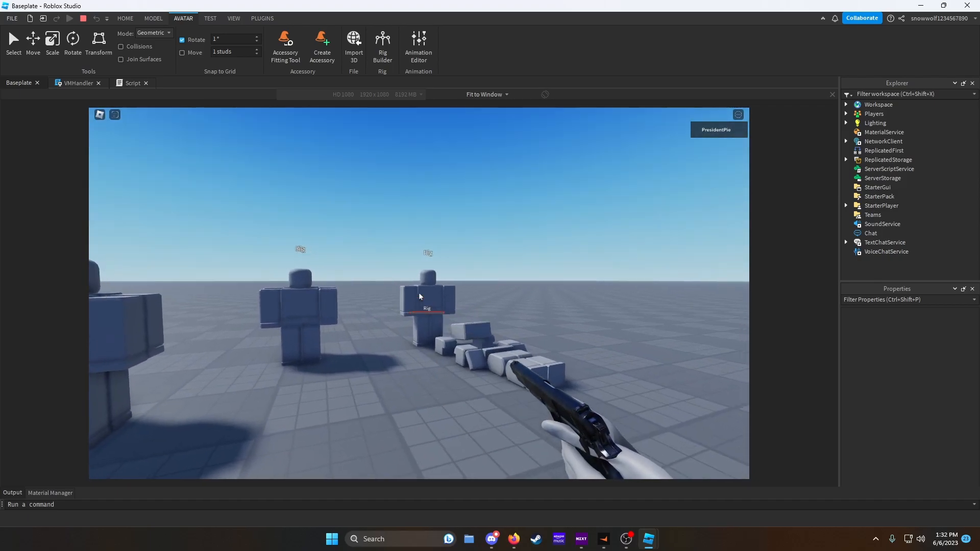
left_click(419, 297)
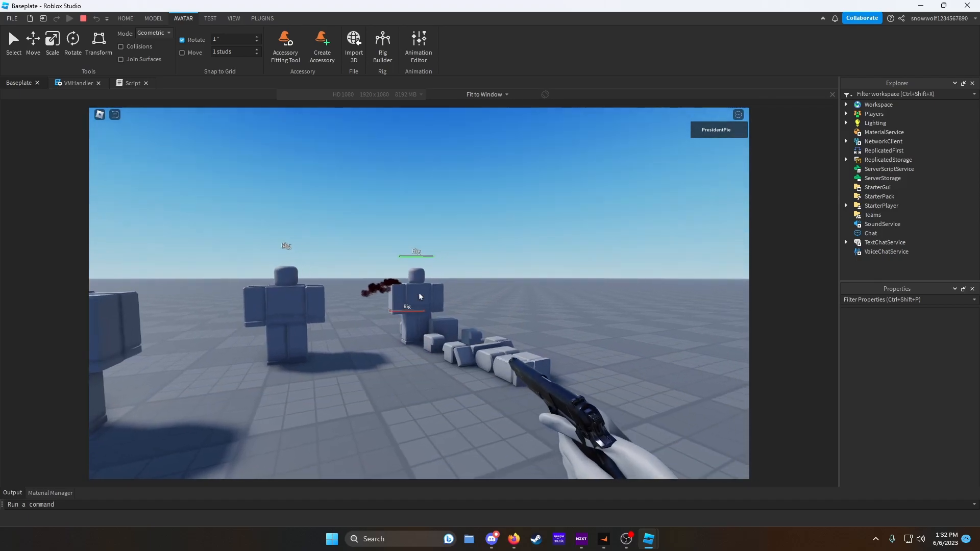
left_click(420, 296)
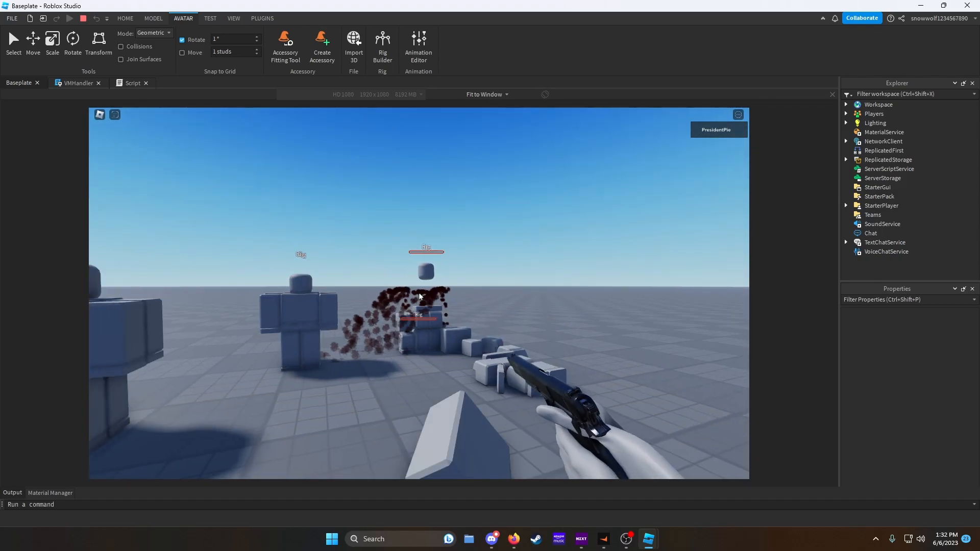
left_click(420, 296)
left_click(420, 296)
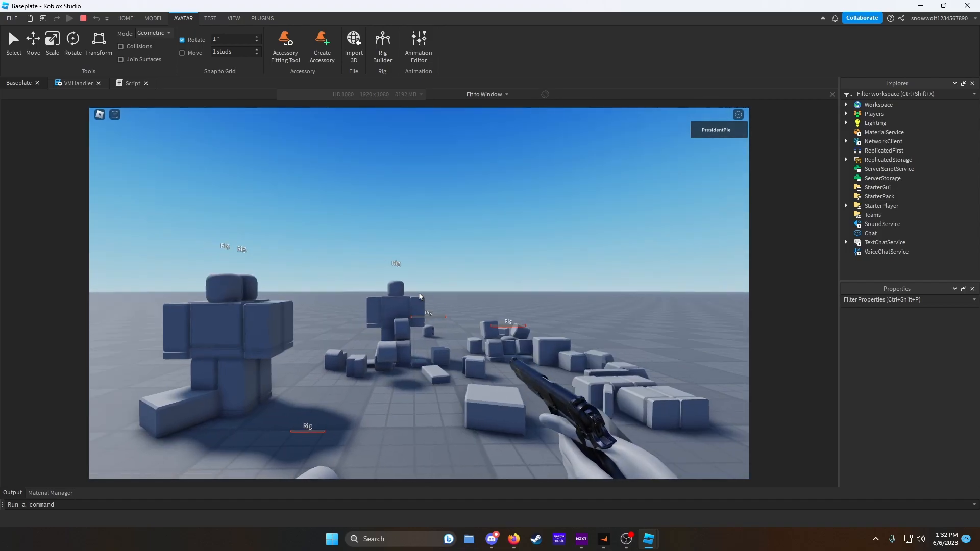
left_click(419, 297)
left_click(419, 296)
left_click(419, 296)
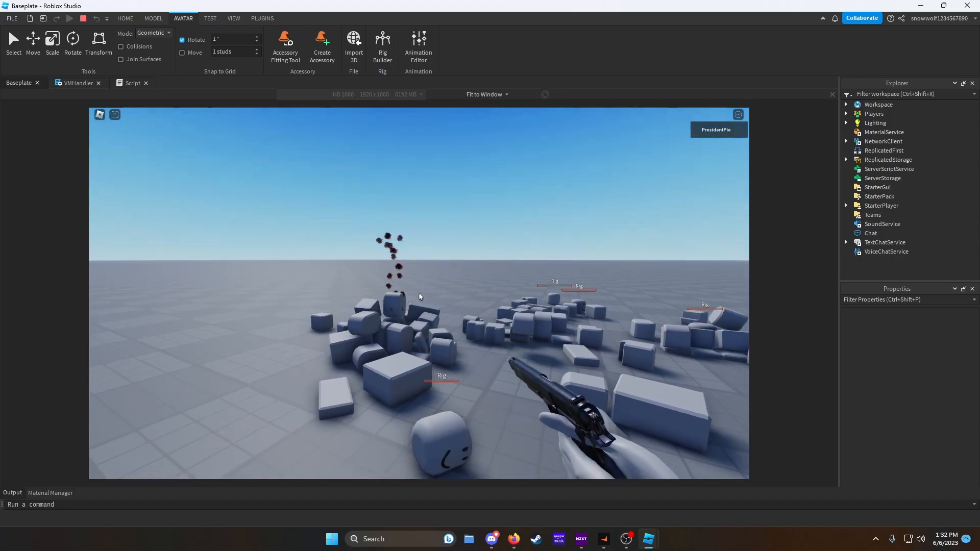
left_click(419, 296)
left_click(420, 297)
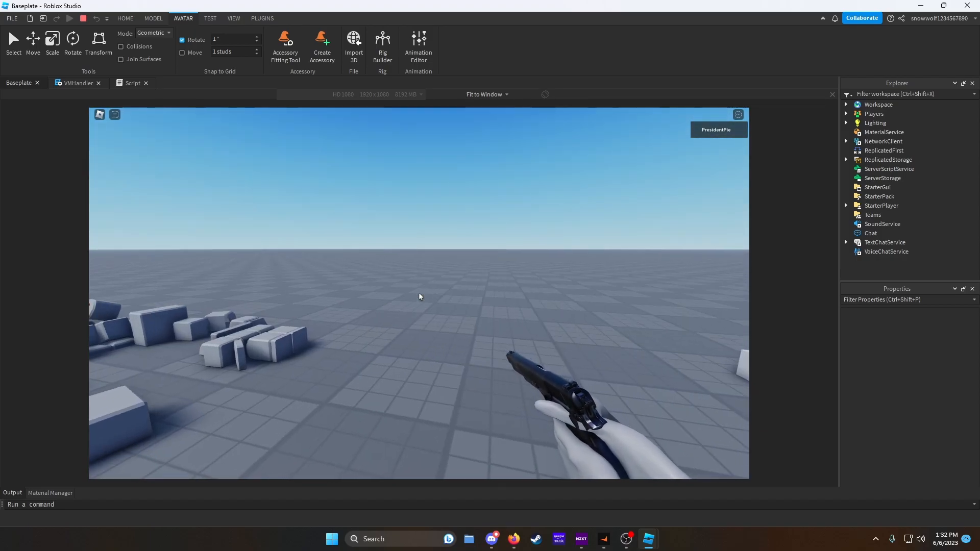
scroll(420, 297, "down", 5)
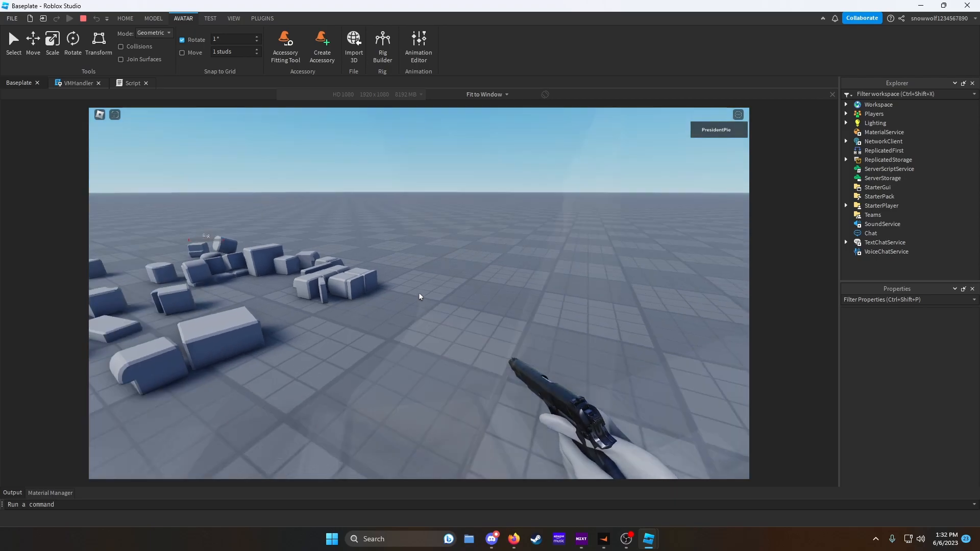
left_click(83, 19)
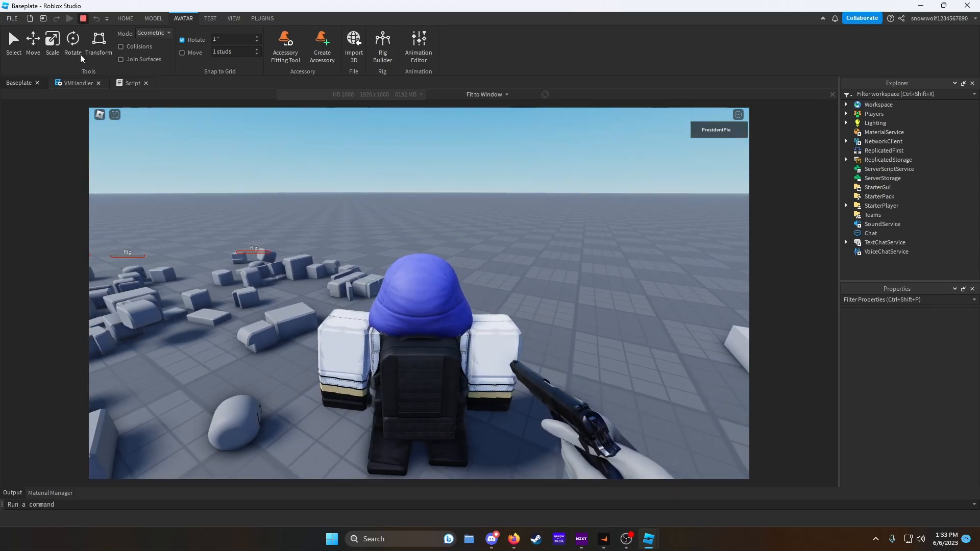
- Open the VMHandler script to review its code, then return to the Baseplate viewport
left_click(72, 85)
scroll(234, 239, "up", 13)
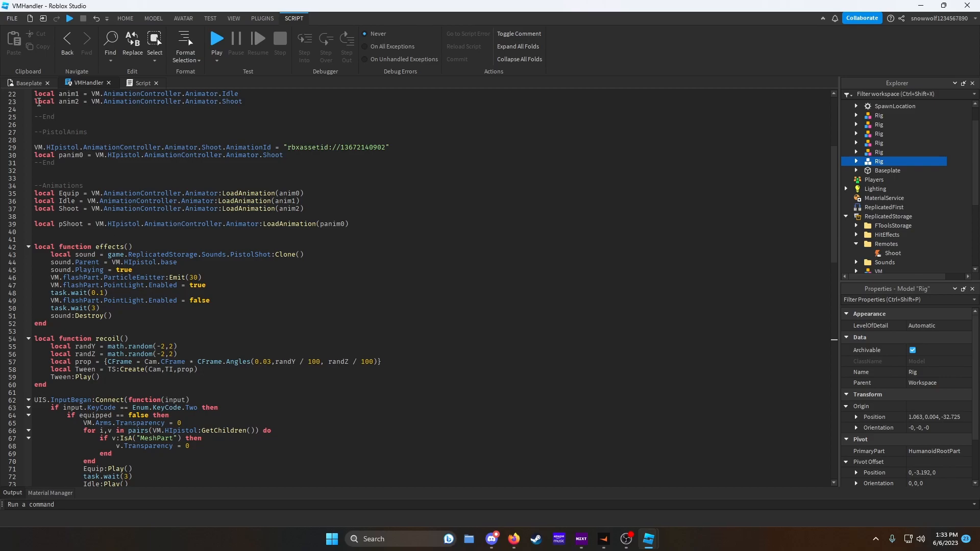
left_click(26, 84)
left_click(461, 319)
right_click_drag(453, 335, 452, 334)
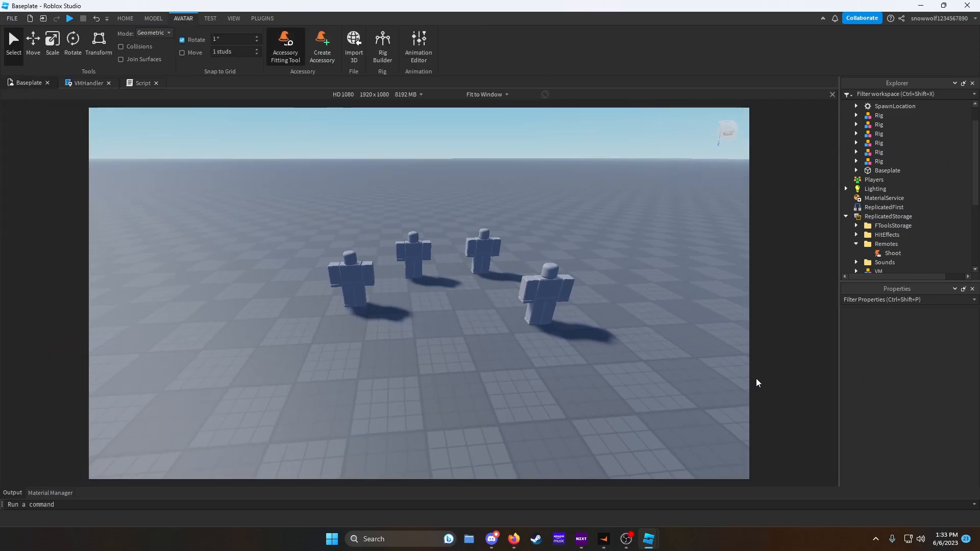